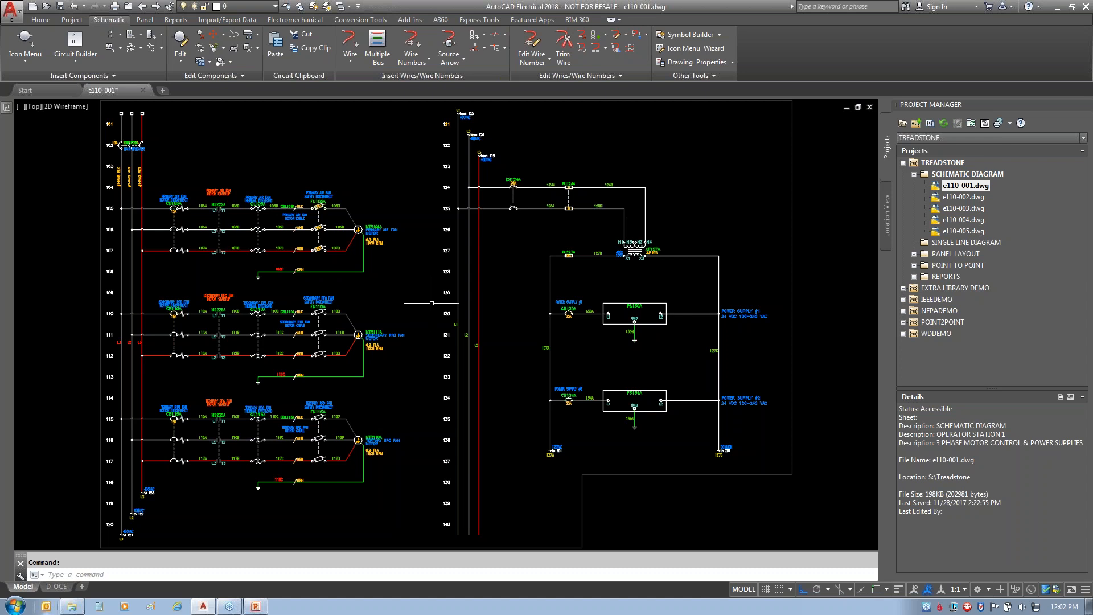
- Examine the three-phase motor circuits and the transformer and power supply circuits in the e110-001 schematic
scroll(159, 216, "up", 5)
middle_click_drag(393, 279, 452, 372)
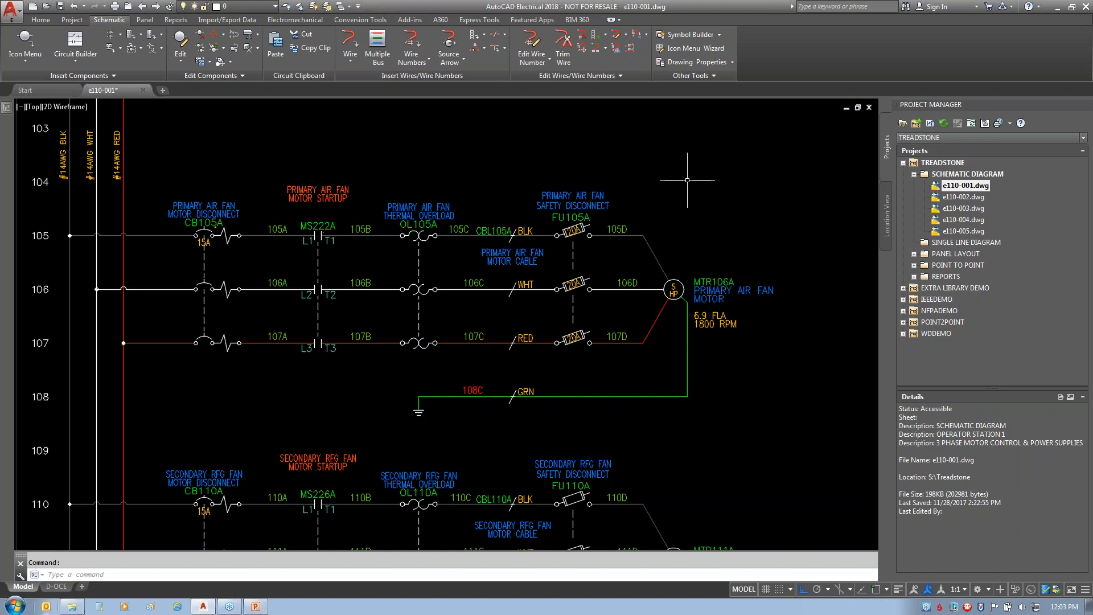
scroll(688, 180, "down", 4)
mouse_move(702, 196)
middle_mouse_down()
mouse_move(656, 219)
mouse_move(471, 237)
middle_mouse_up()
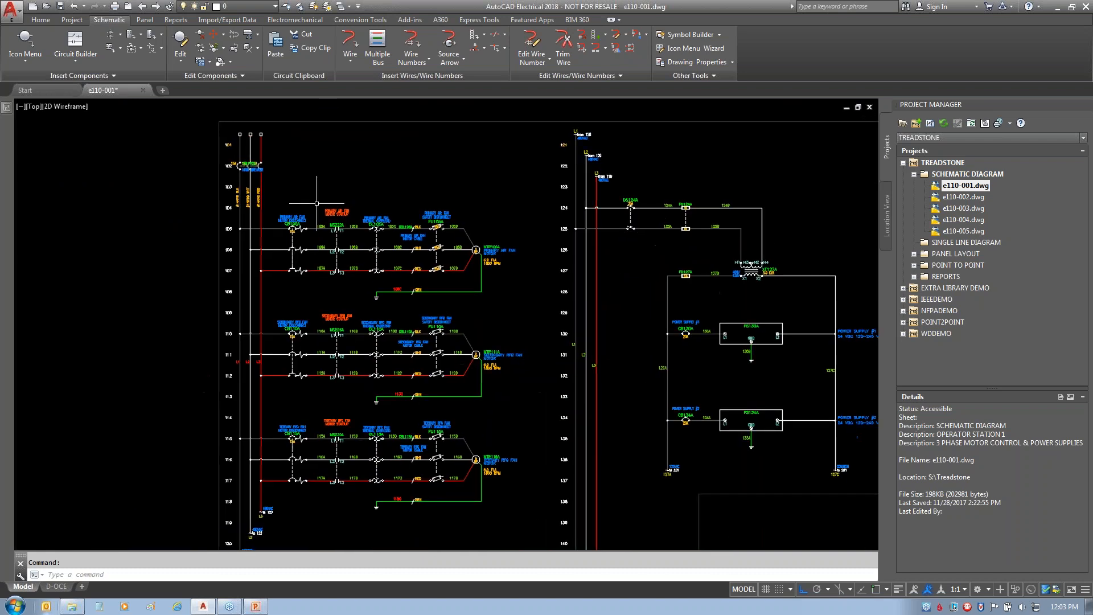
scroll(317, 204, "up", 2)
scroll(334, 205, "up", 2)
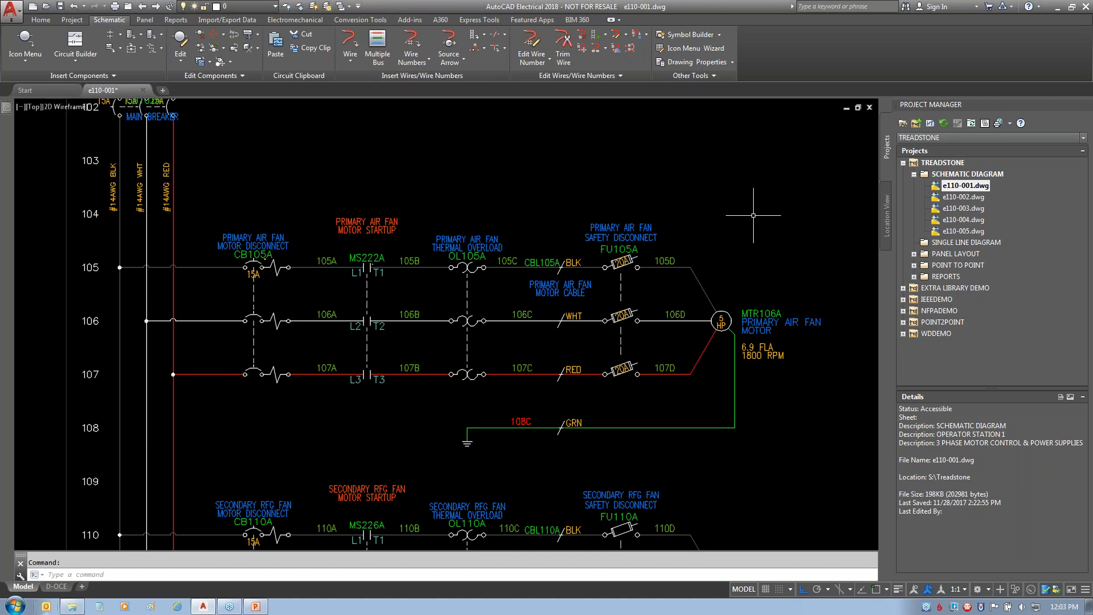
middle_click_drag(763, 228, 471, 185)
scroll(711, 239, "down", 4)
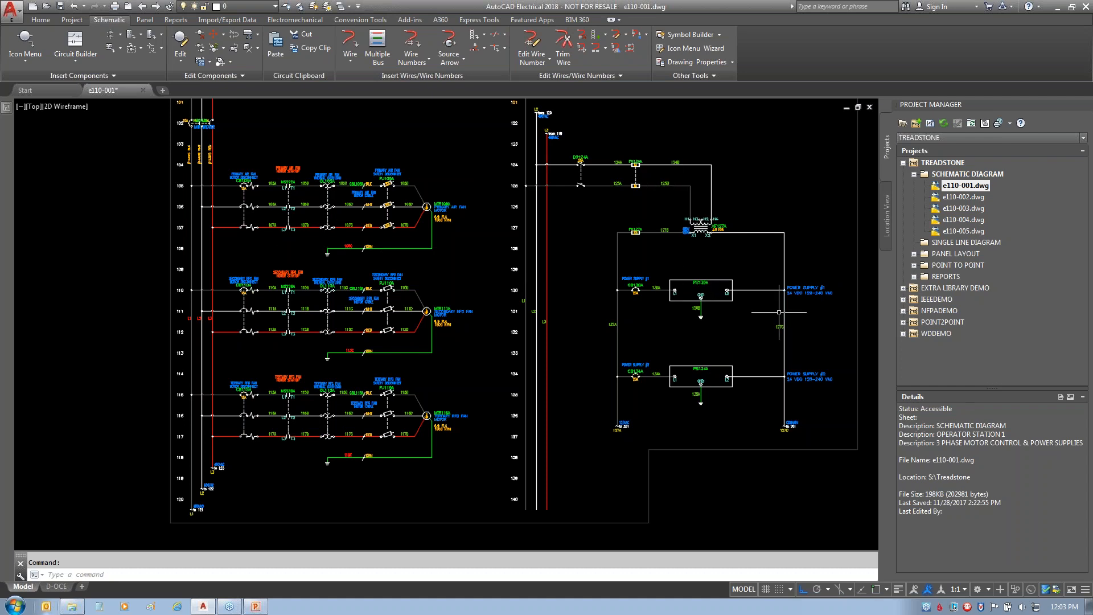
scroll(786, 312, "up", 3)
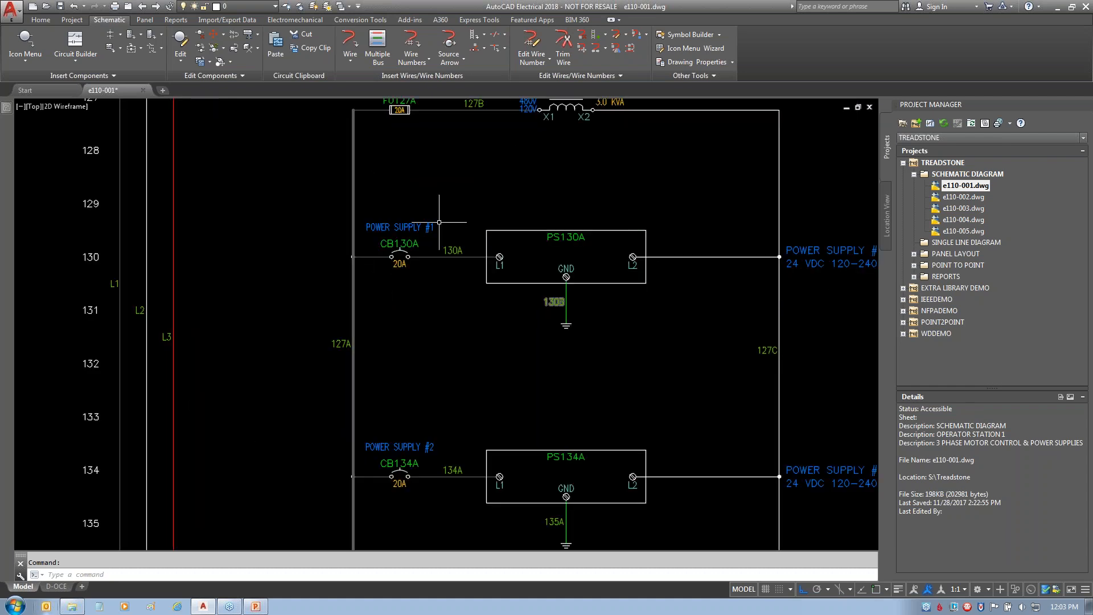
middle_click_drag(529, 342, 565, 426)
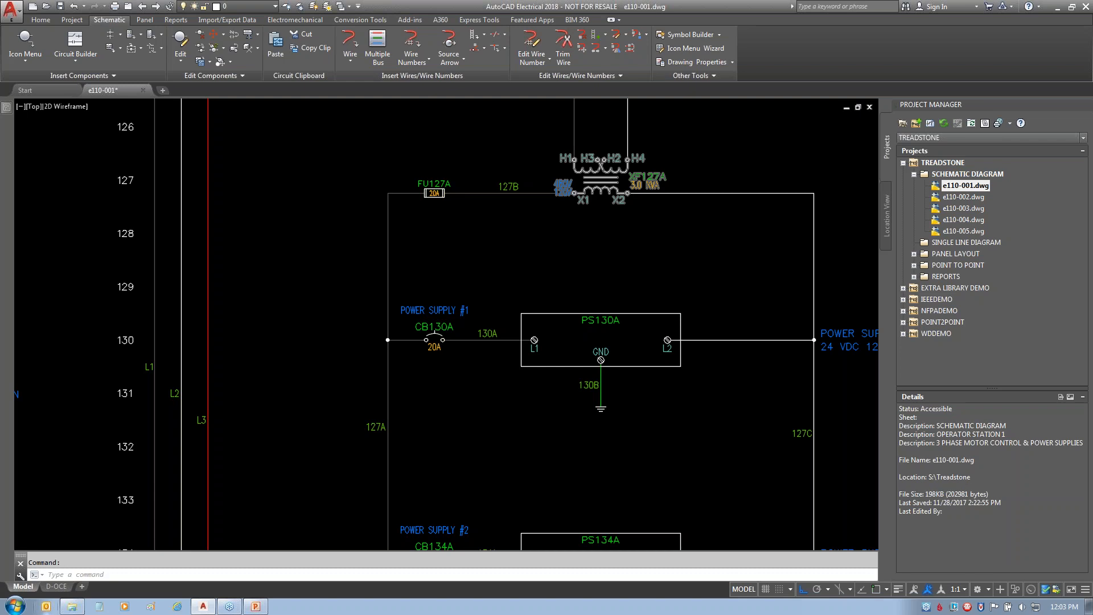
middle_click(559, 262)
middle_click(559, 261)
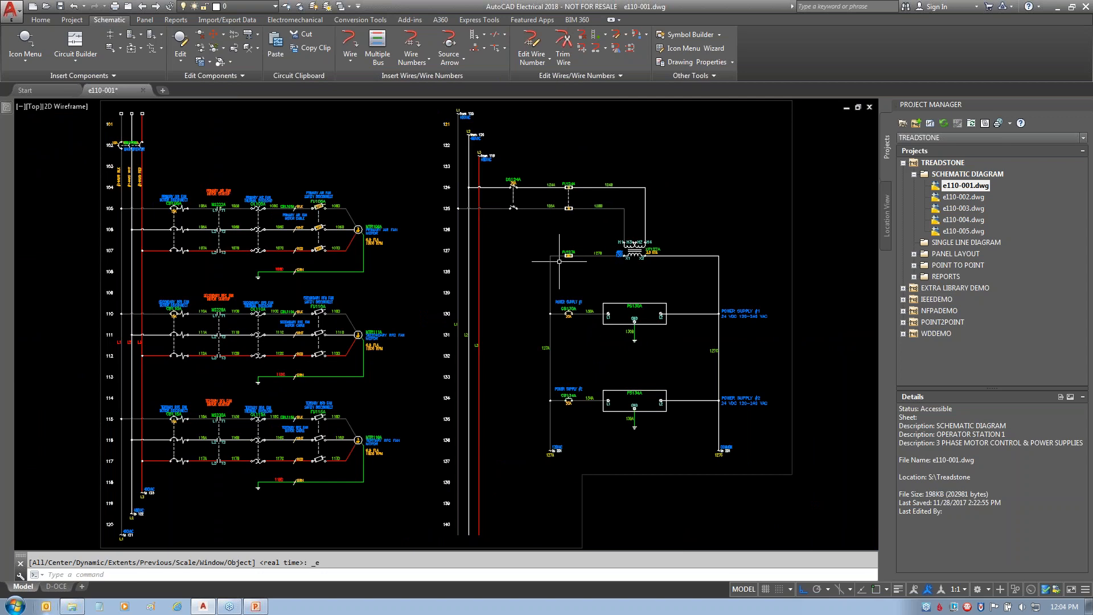
- Start a new drawing named e120-001 in the SINGLE LINE DIAGRAM folder, using the Vandelay-OneLine.dwt template
left_click(912, 174)
right_click(943, 188)
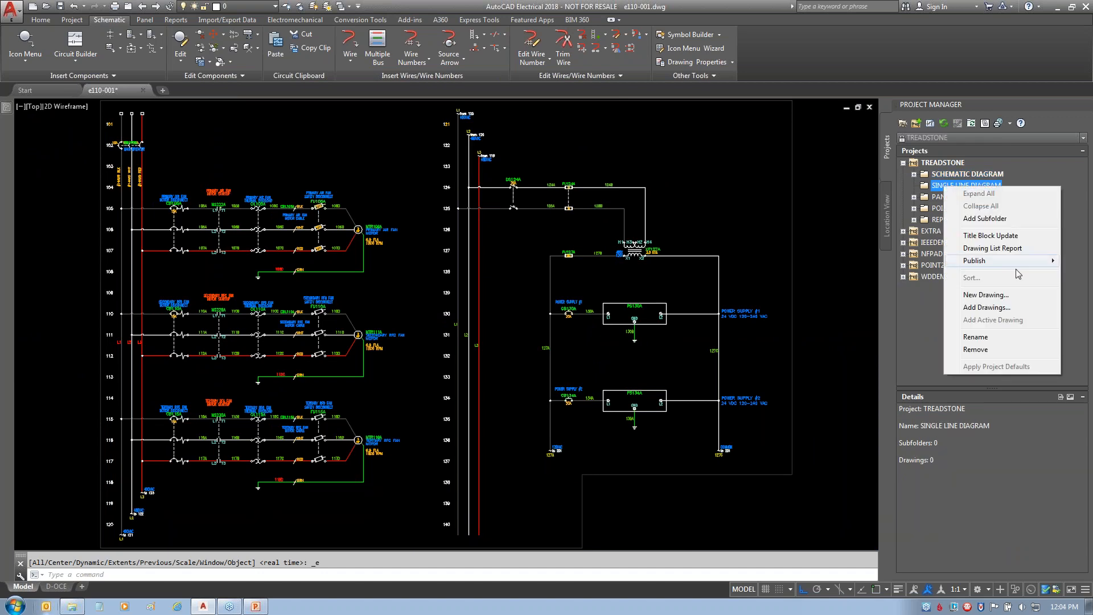
left_click(985, 294)
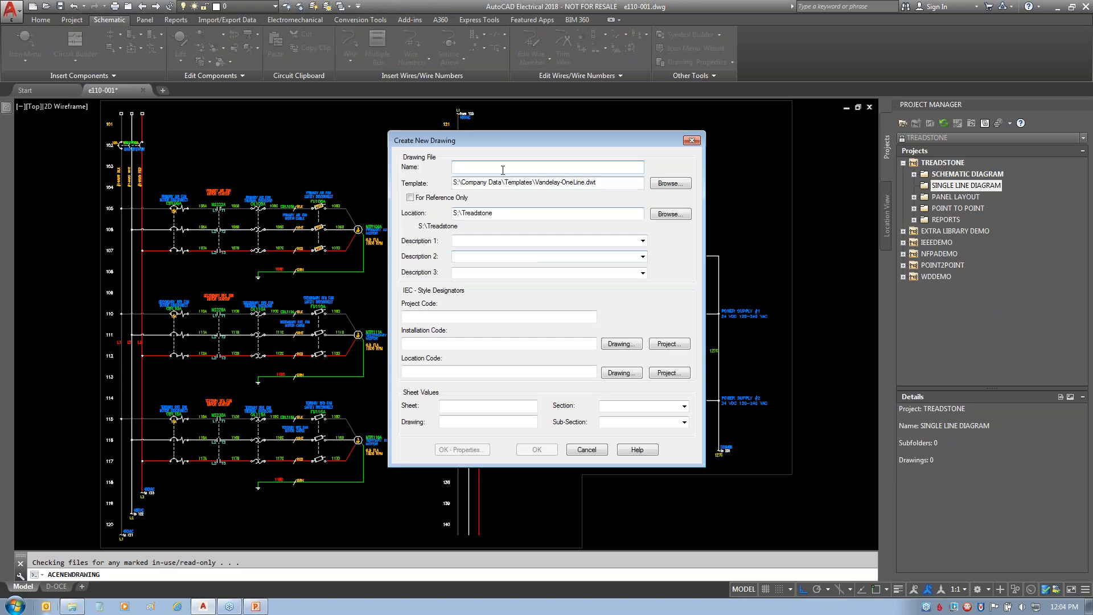
type("e120")
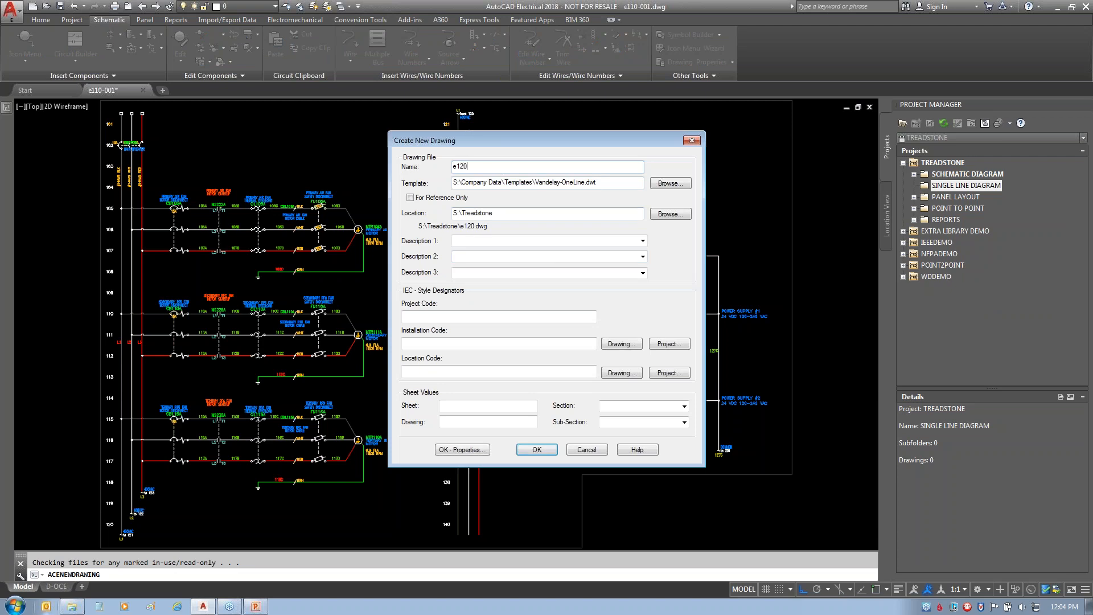
type("-001")
left_click(665, 183)
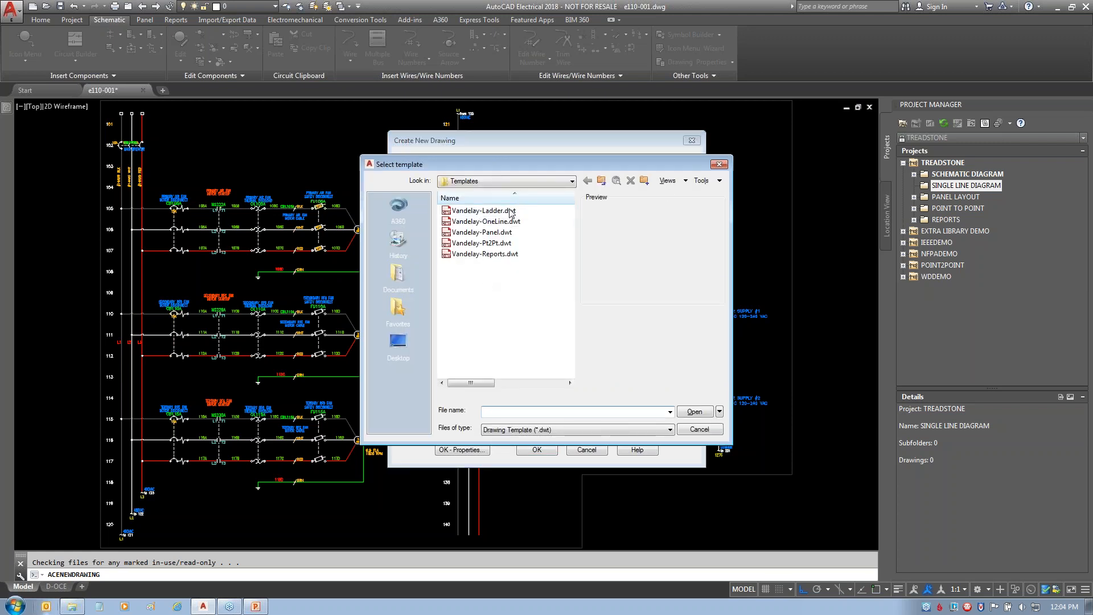
left_click(498, 225)
left_click(695, 411)
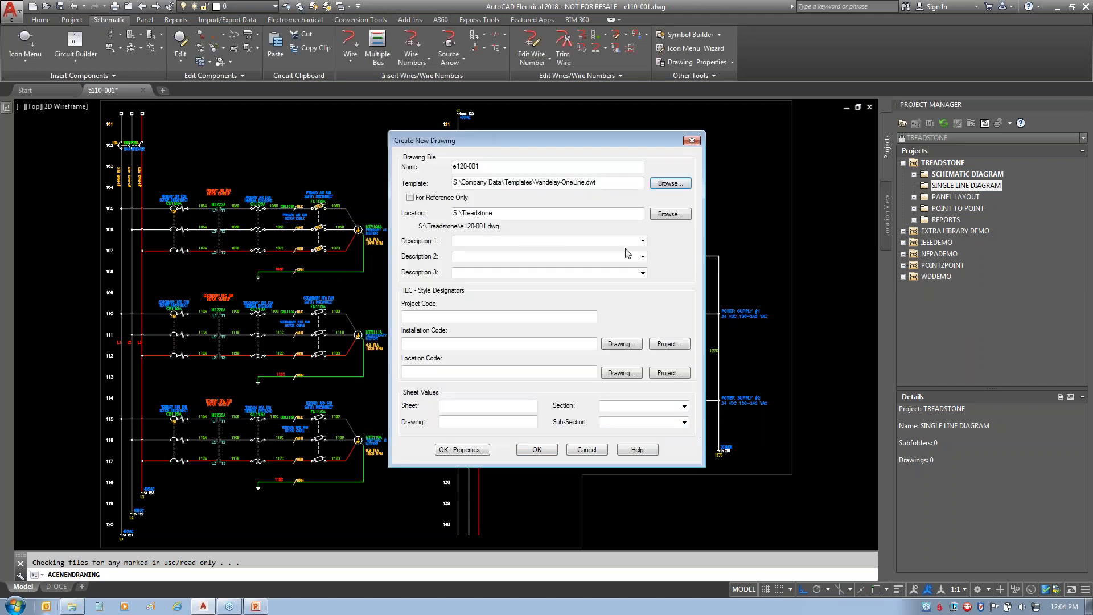
- Set the new drawing's first description to SINGLE LINE DIAGRAM and the second to OPERATOR STATION 1
left_click(584, 241)
type("SINGLE LINE")
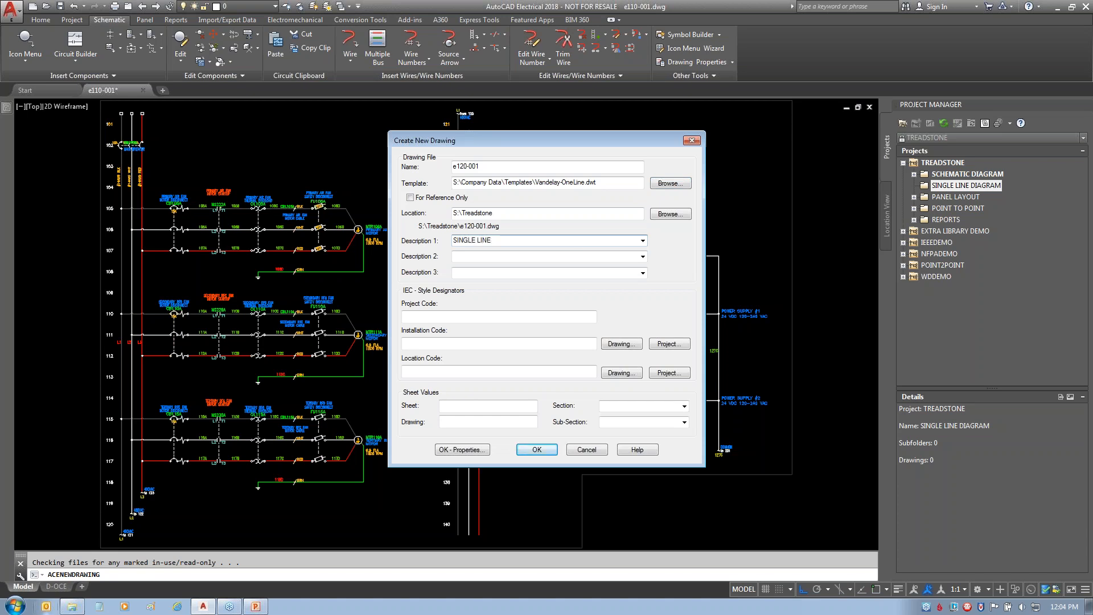
type(" DIAGRAM")
left_click(642, 257)
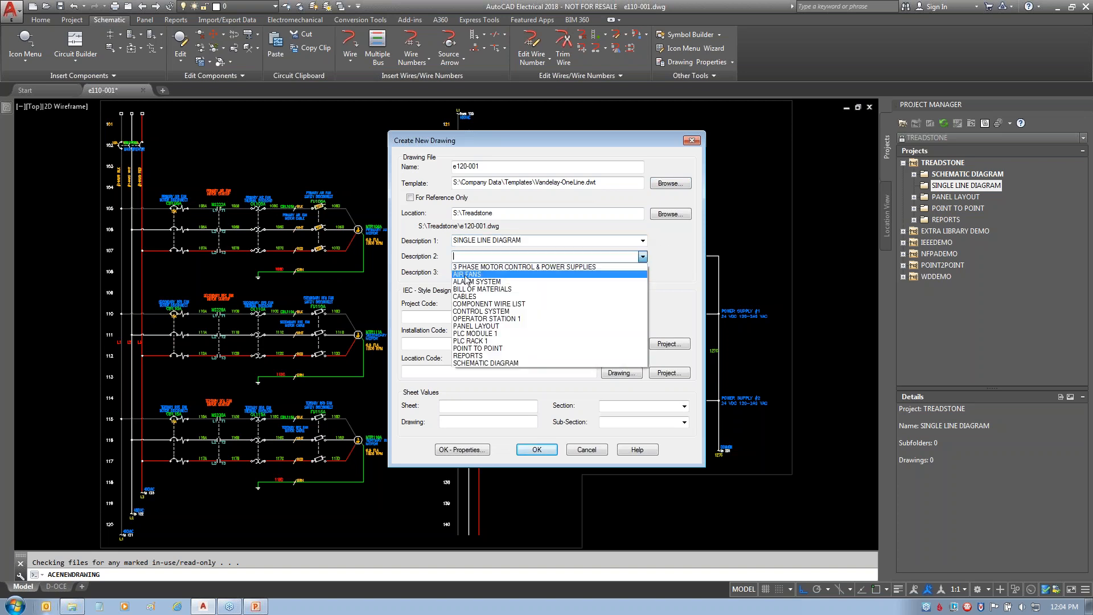
left_click(481, 318)
- Set the third description to MOTOR CONTROL & POWER SUPPLIES, based on the existing three-phase description
left_click(480, 272)
left_click(642, 273)
left_click(486, 283)
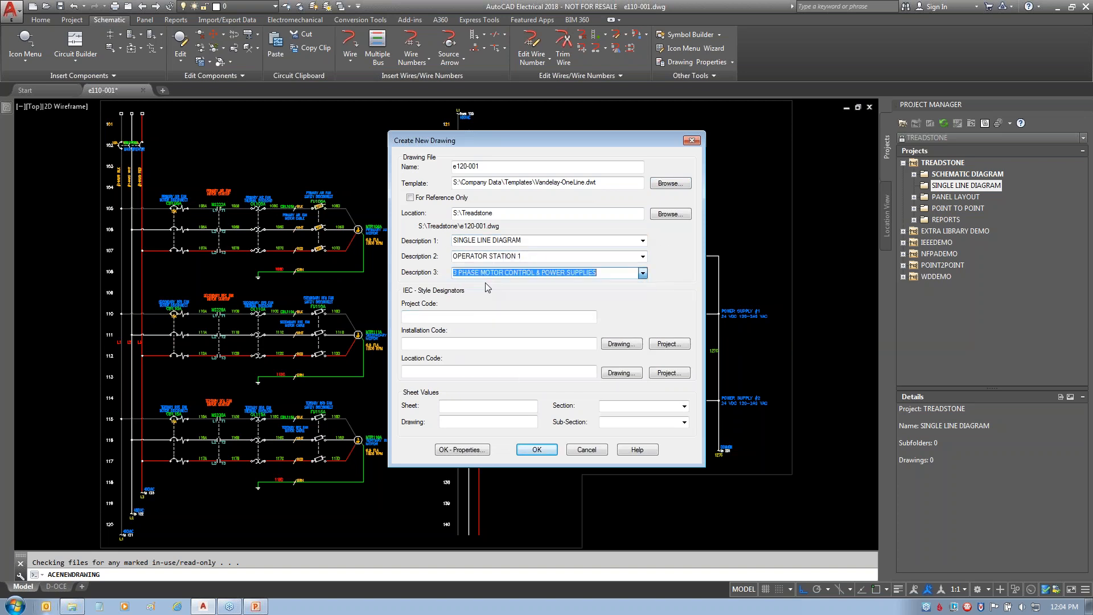
left_click_drag(476, 272, 453, 273)
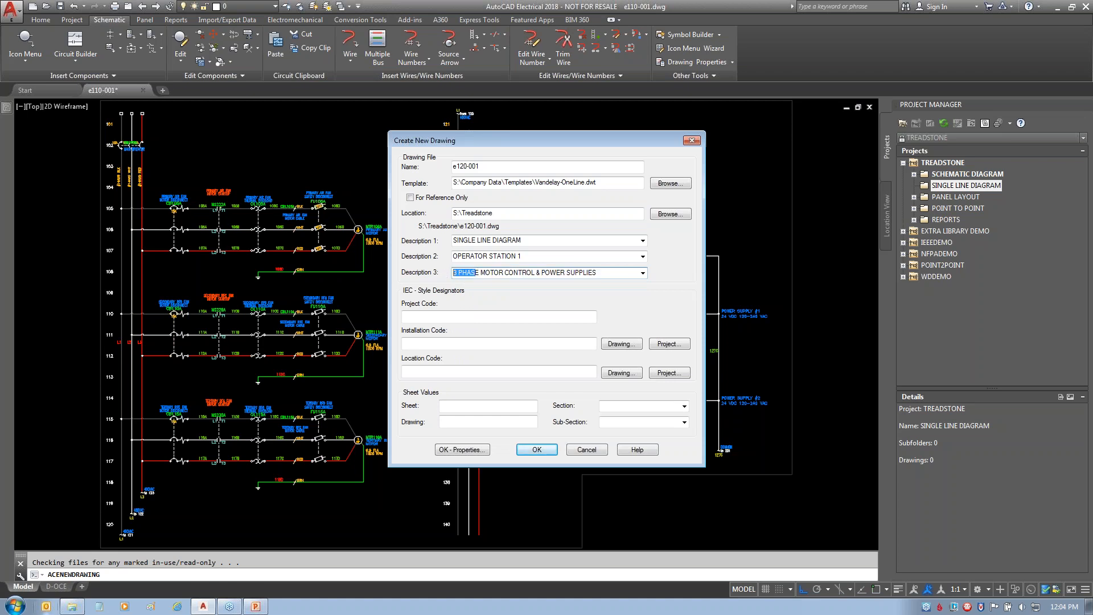
key("Delete")
key("Delete")
key("Delete")
- Assign the location code OS1 from the project's locations to the new drawing
left_click(669, 373)
left_click(504, 267)
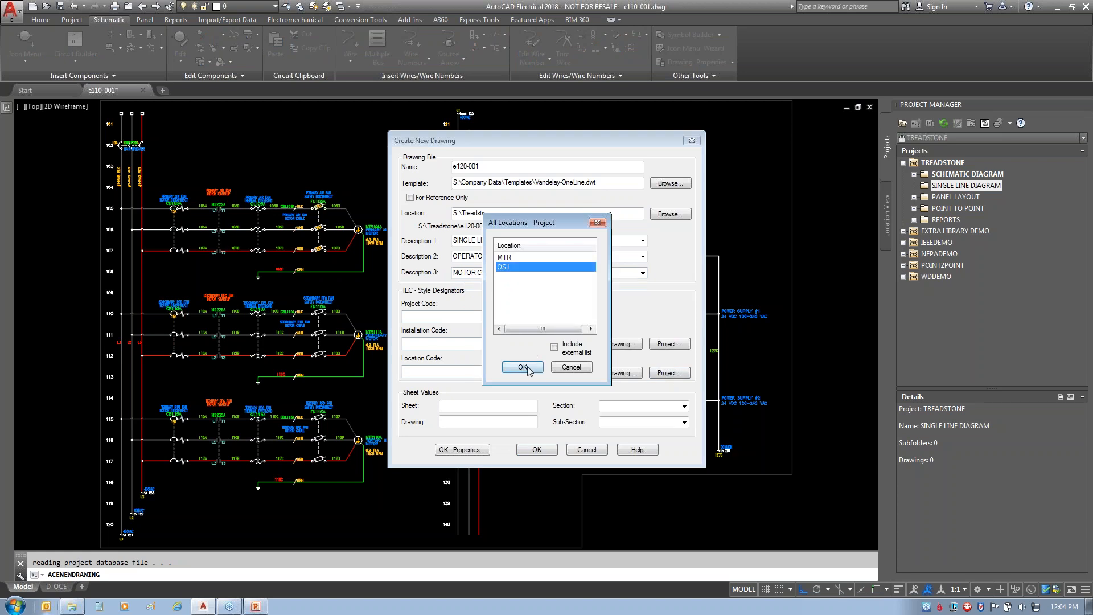
left_click(523, 367)
- Set the sheet value to 6 and the drawing value to E120, and accept the new drawing's definition
left_click(470, 407)
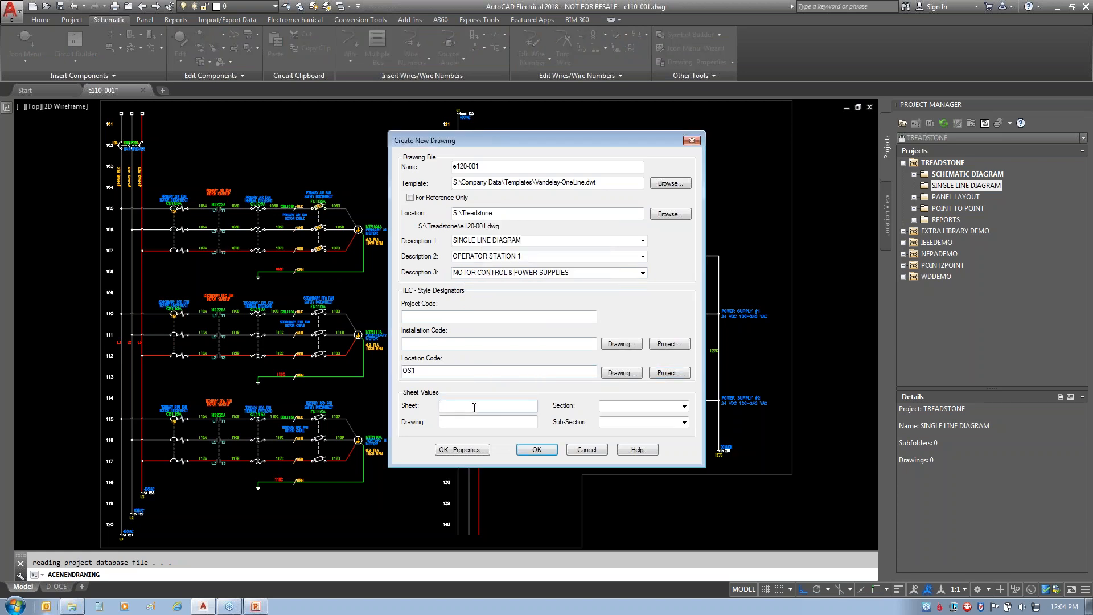
type("56")
left_click_drag(436, 407, 365, 401)
type("6")
left_click(463, 427)
type("E120")
left_click(536, 449)
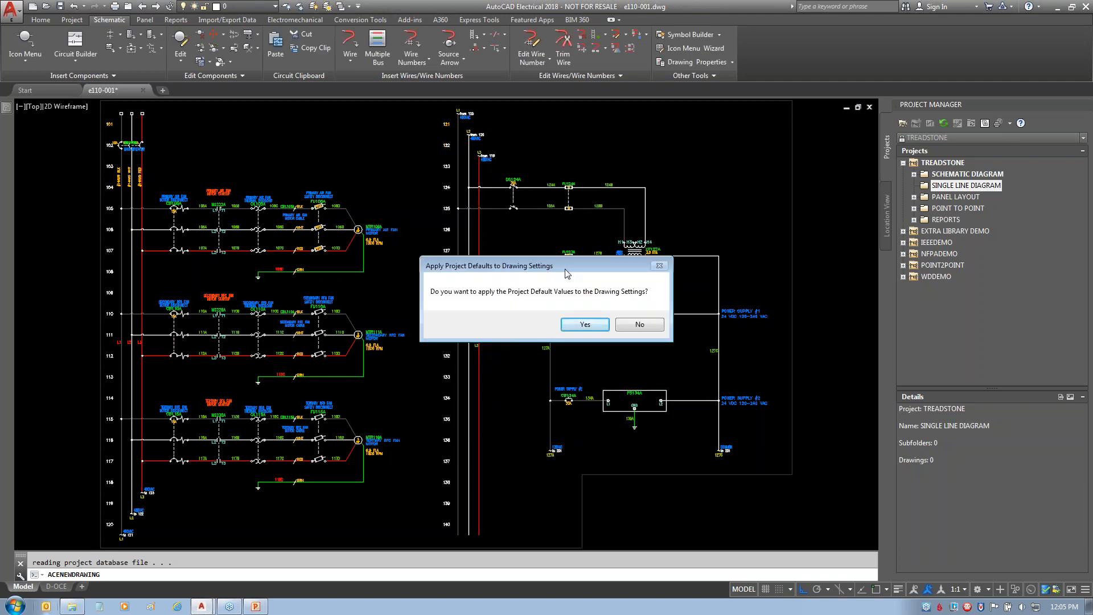
- Create the drawing without applying the project default values to its drawing settings
left_click_drag(566, 271, 522, 254)
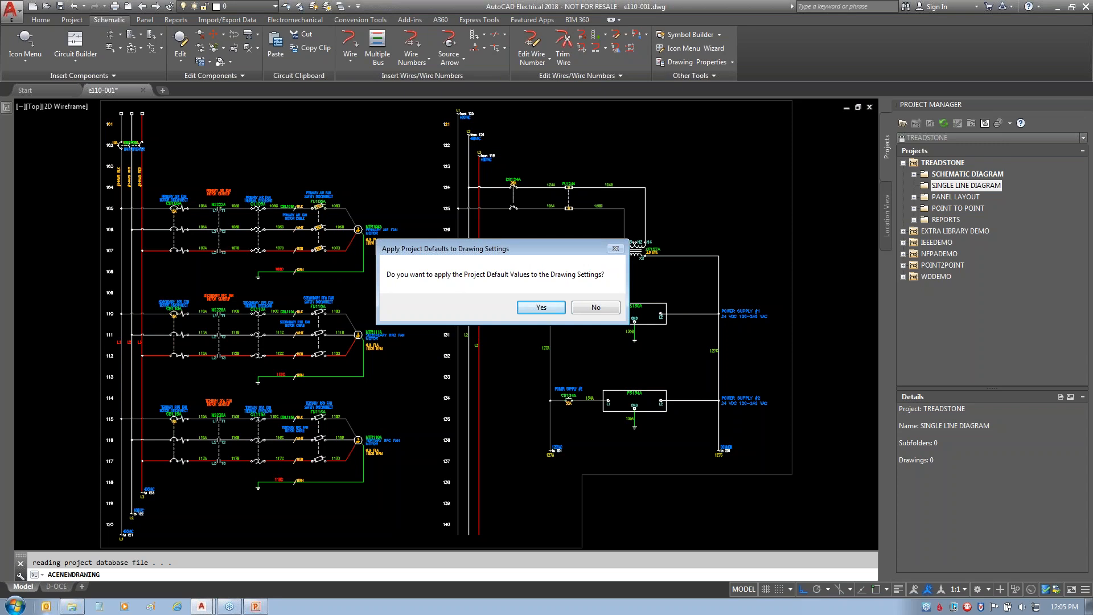
left_click_drag(118, 115, 129, 438)
mouse_move(129, 118)
left_mouse_down()
mouse_move(130, 336)
mouse_move(139, 128)
mouse_move(149, 278)
left_mouse_up()
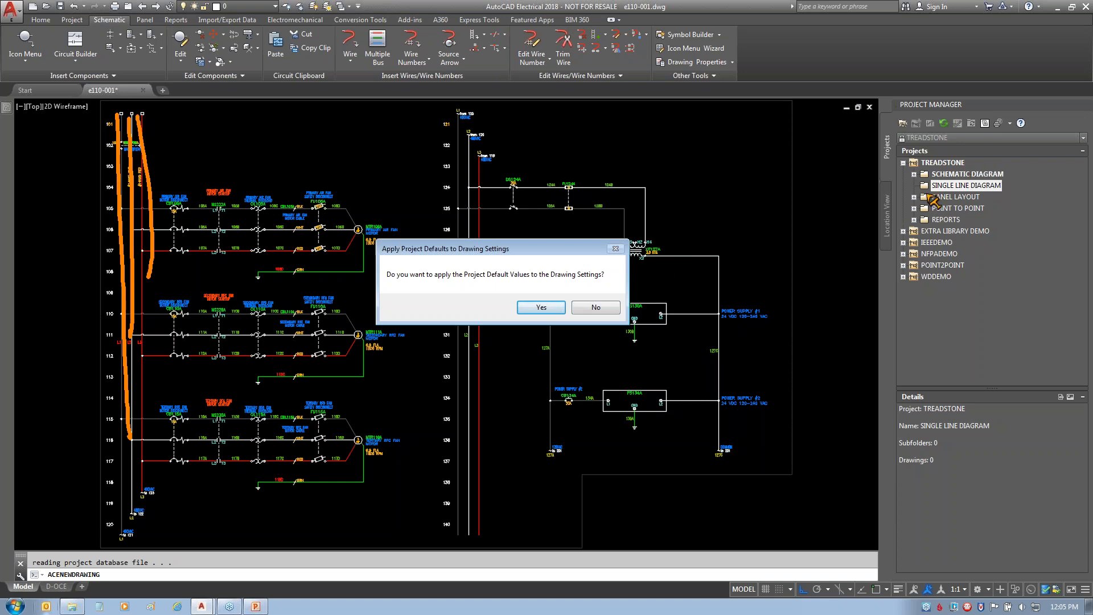
left_click_drag(222, 135, 691, 122)
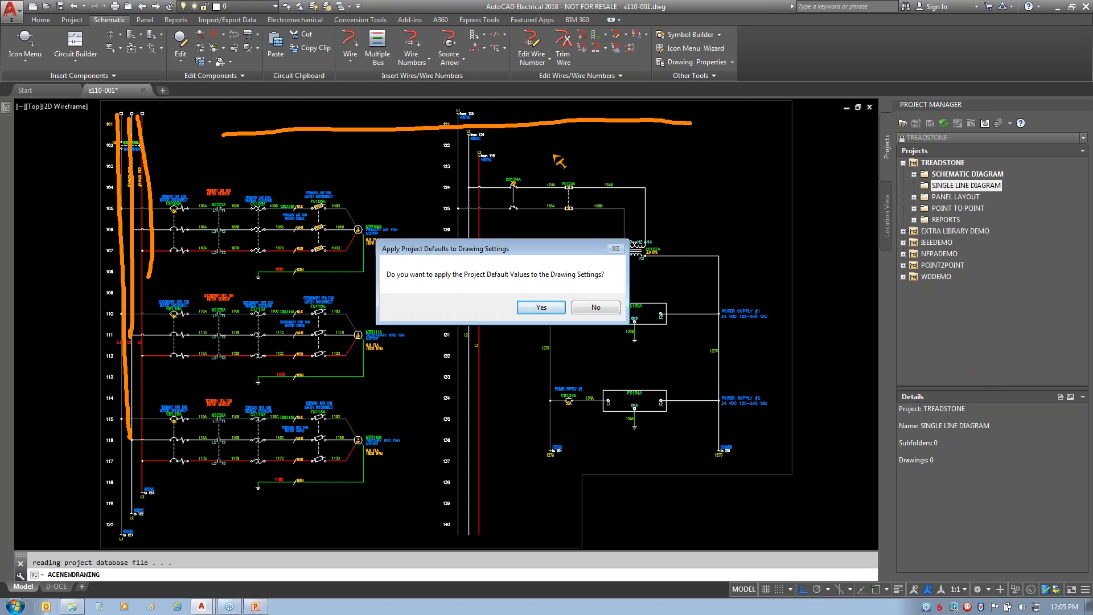
mouse_move(578, 287)
left_mouse_down()
mouse_move(610, 284)
mouse_move(573, 338)
mouse_move(570, 297)
mouse_move(703, 185)
left_mouse_up()
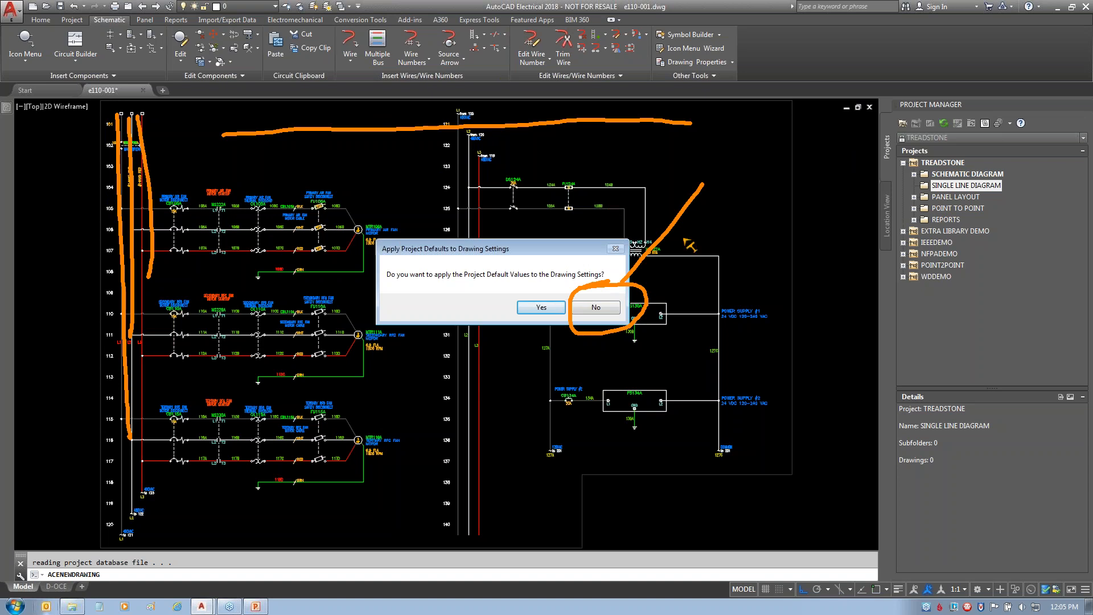
key("Escape")
left_click(604, 313)
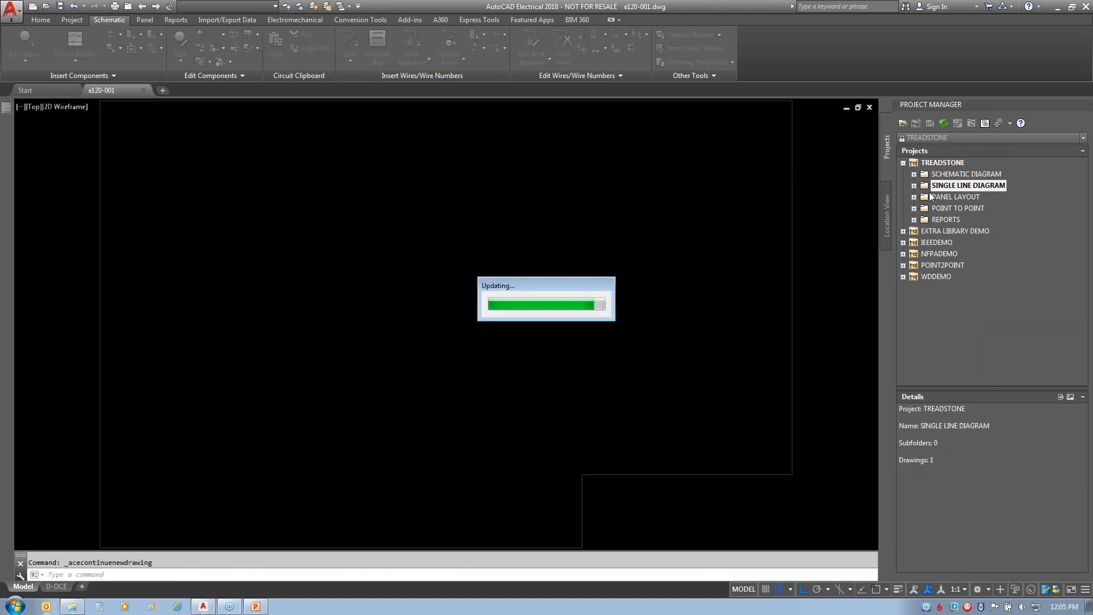
- Review the ladder orientation and spacing in the drawing format properties of e110-002.dwg, leaving them unmodified
double_click(966, 173)
left_click(961, 197)
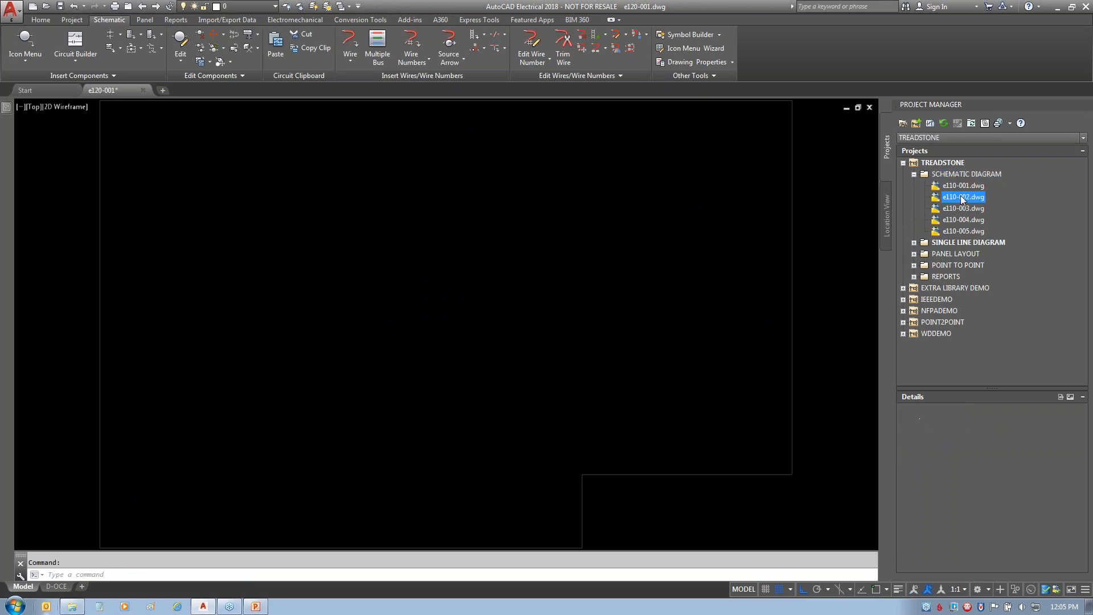
right_click(961, 197)
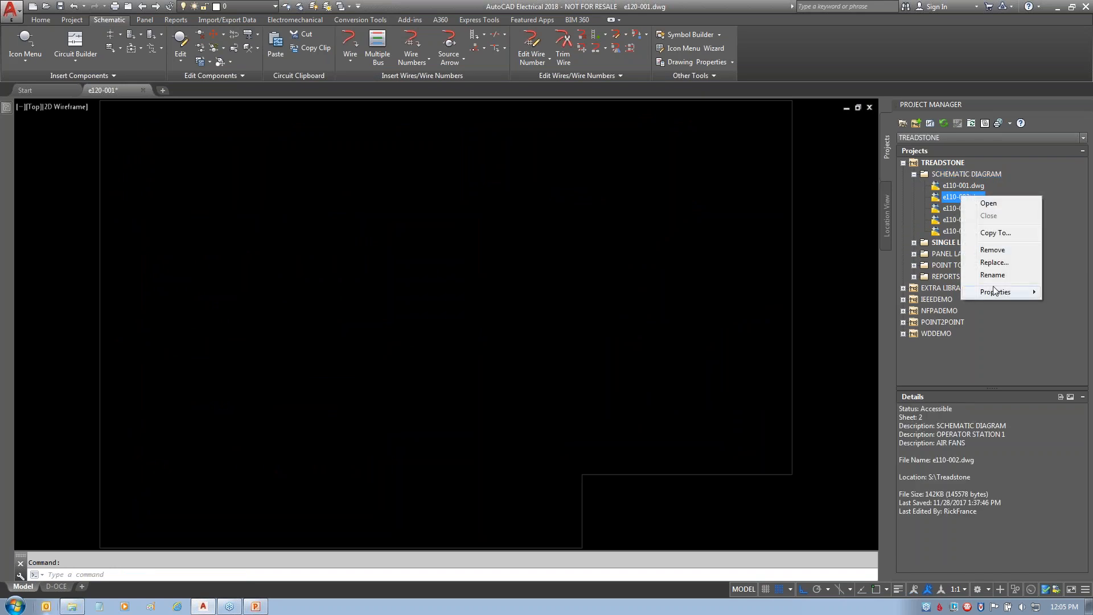
mouse_move(994, 291)
left_click(913, 291)
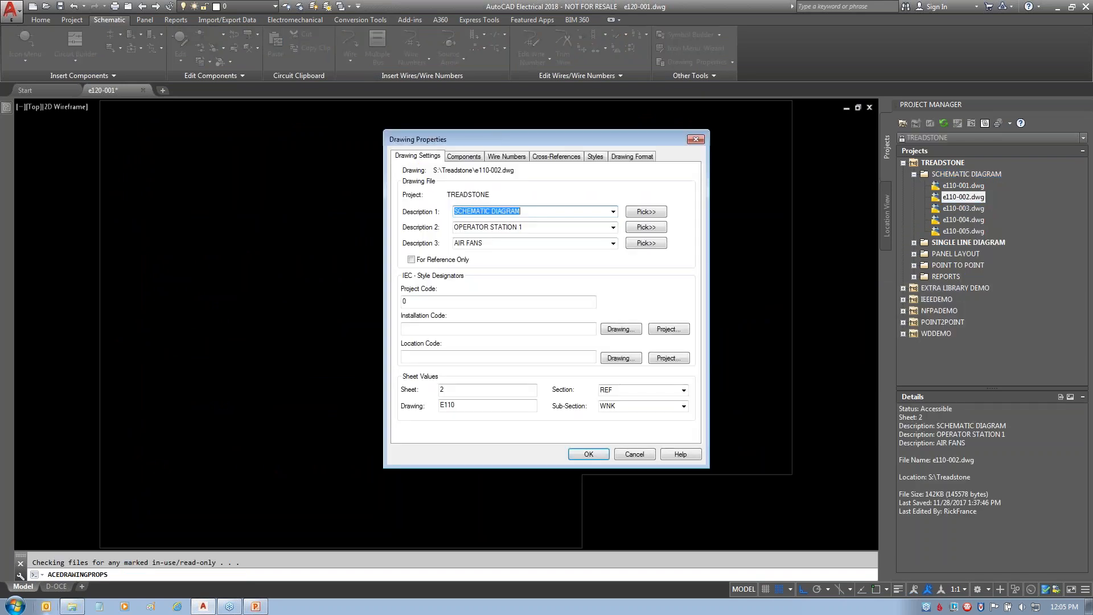
left_click(632, 156)
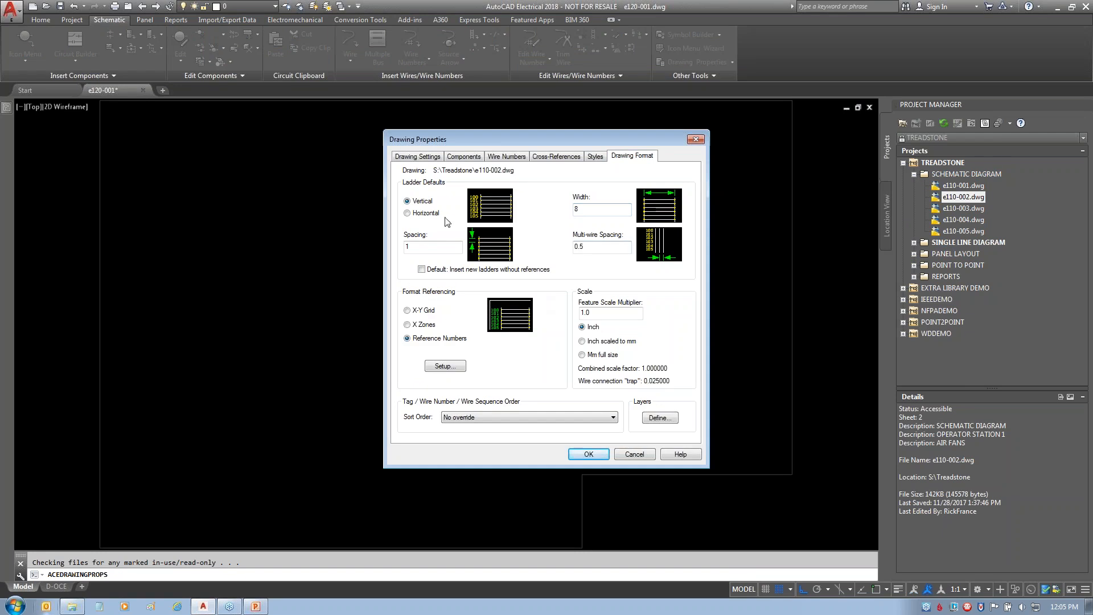
mouse_move(399, 187)
left_mouse_down()
mouse_move(463, 201)
mouse_move(409, 164)
left_mouse_up()
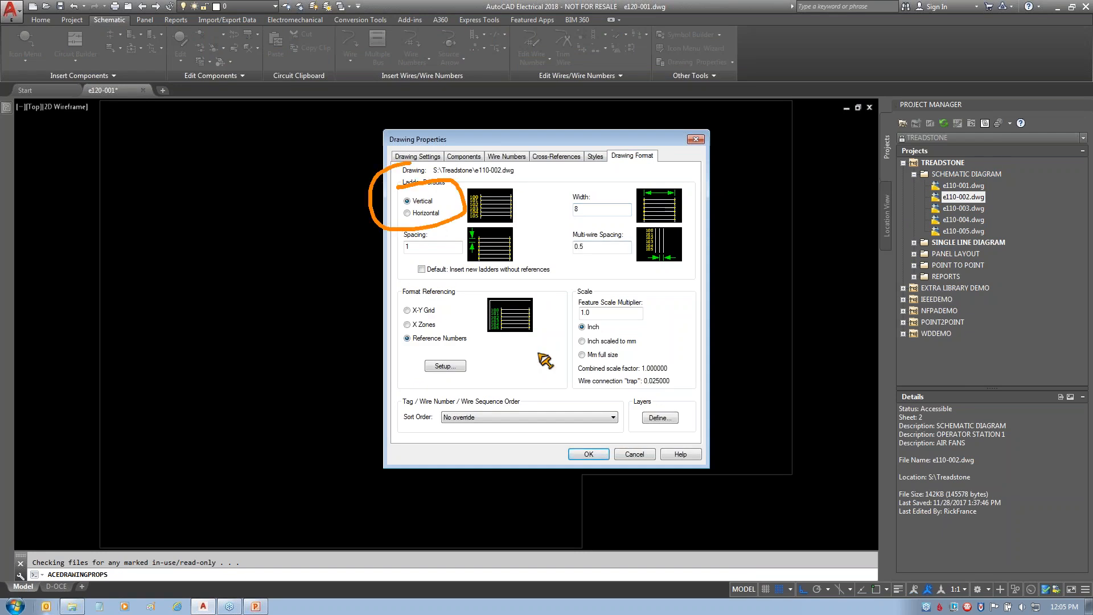
mouse_move(438, 244)
left_mouse_down()
mouse_move(388, 268)
mouse_move(442, 246)
left_mouse_up()
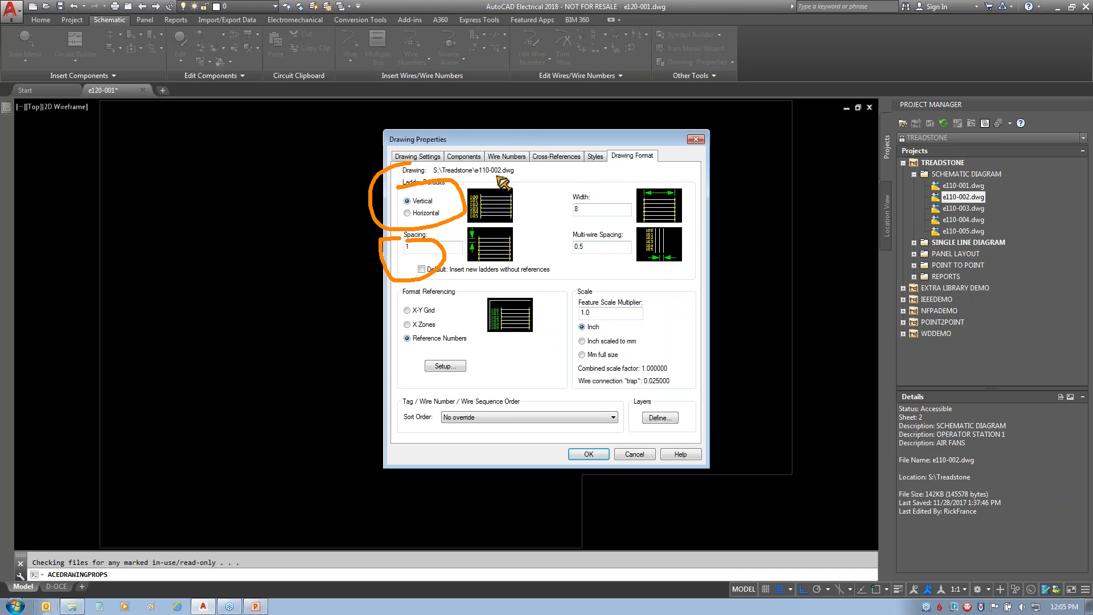
key("Escape")
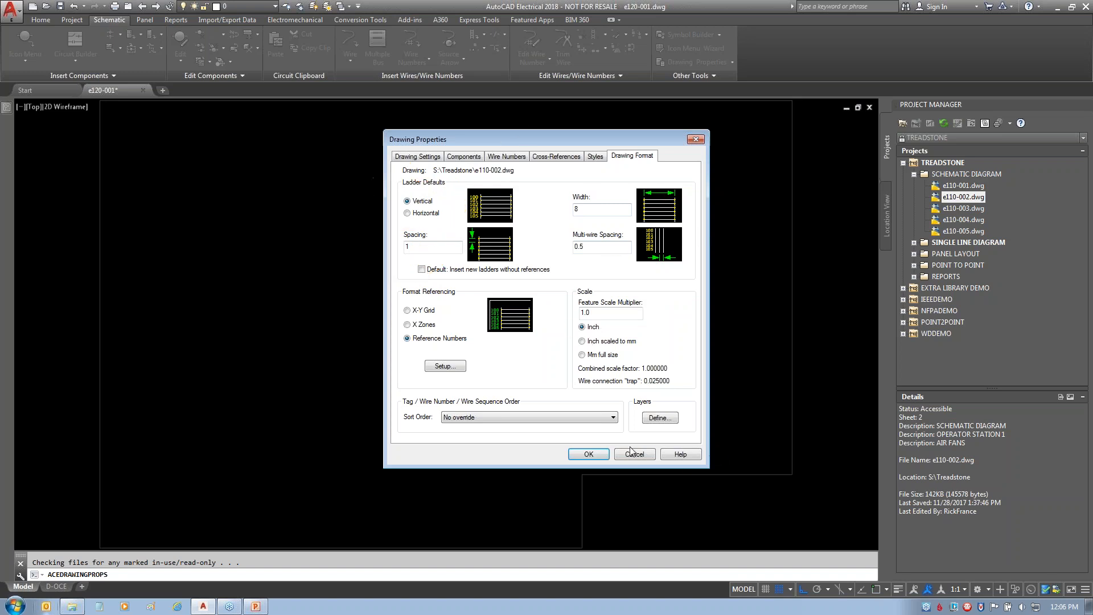
left_click(642, 455)
- Review the wire number, component and drawing format properties of e120-001.dwg, including ladder orientation and spacing, without applying changes
left_click(913, 174)
left_click(913, 185)
right_click(956, 198)
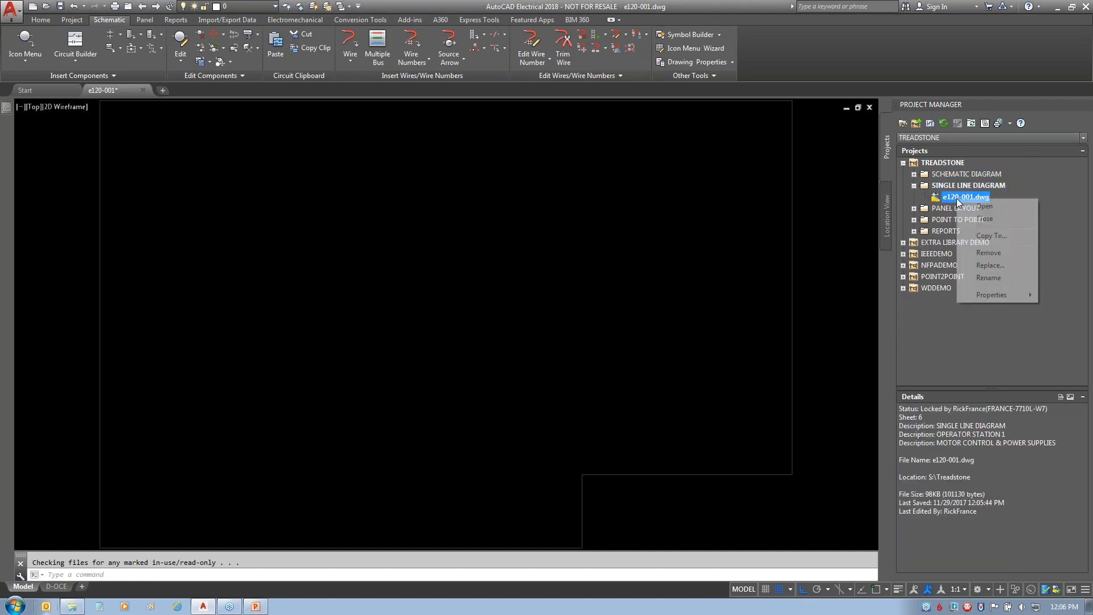
mouse_move(992, 295)
left_click(890, 295)
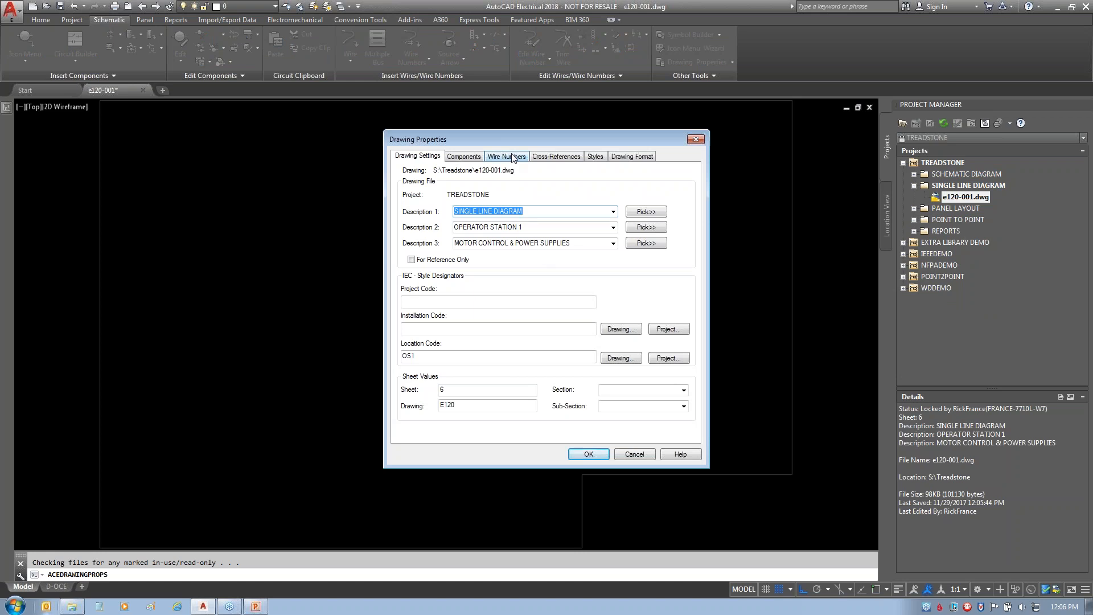
left_click(513, 156)
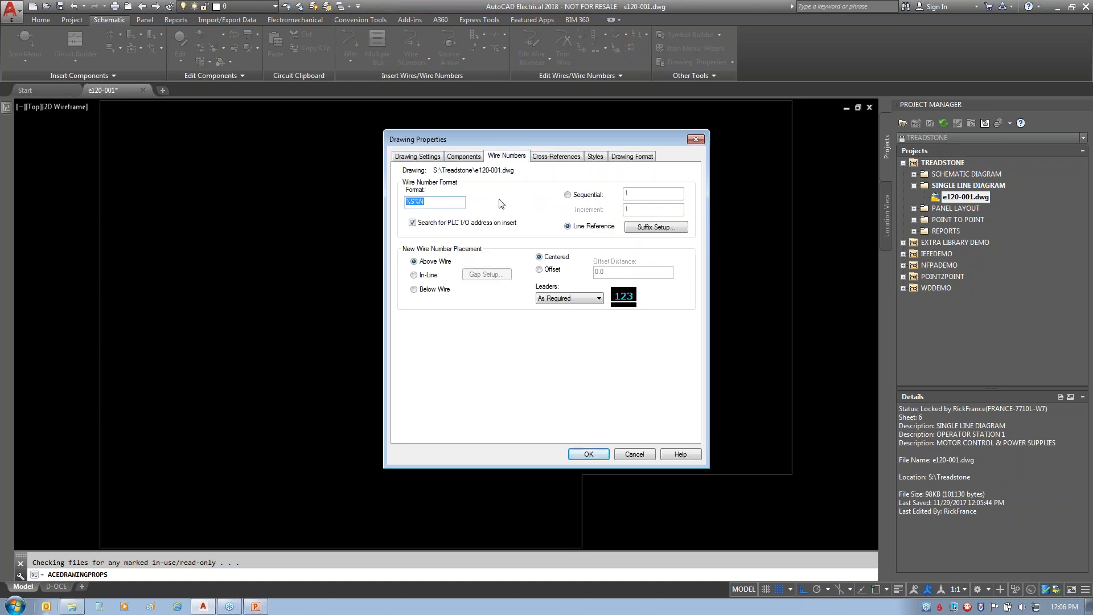
left_click(461, 158)
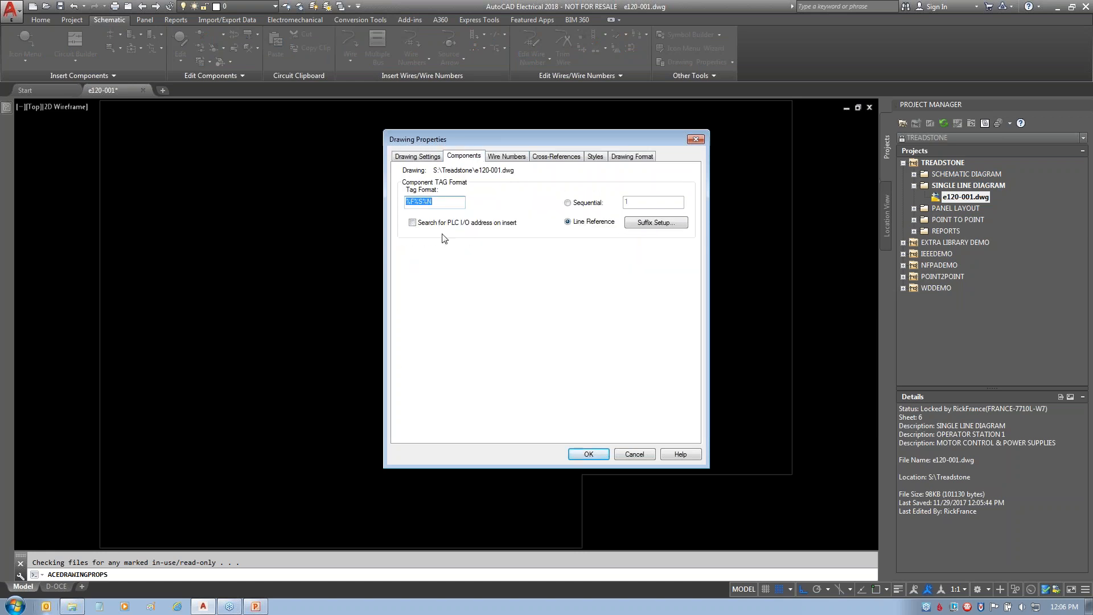
left_click(640, 158)
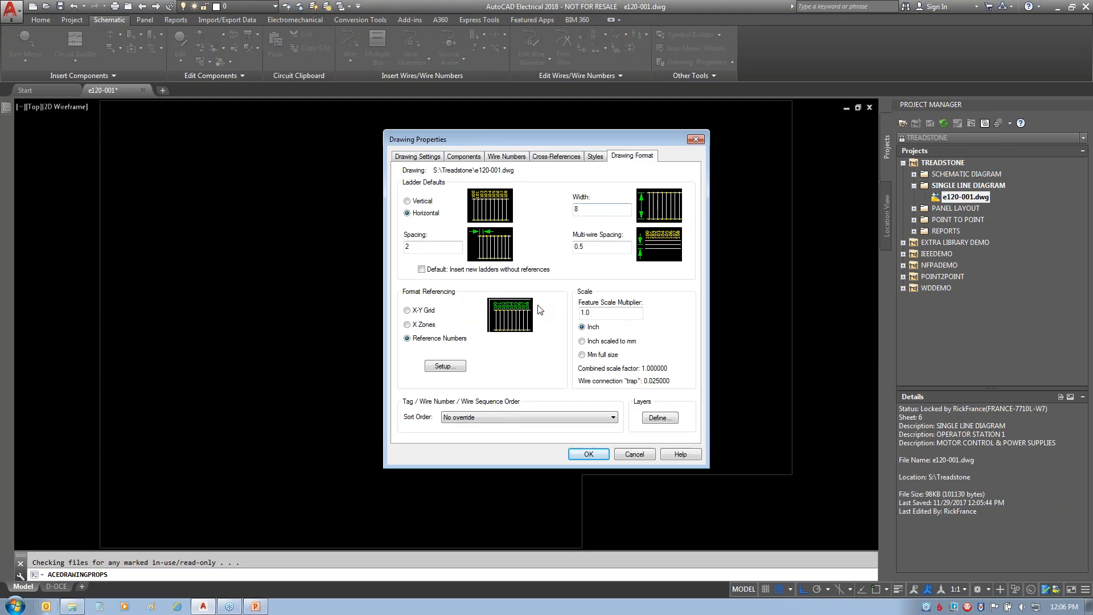
mouse_move(398, 186)
left_mouse_down()
mouse_move(458, 217)
mouse_move(399, 177)
mouse_move(442, 166)
left_mouse_up()
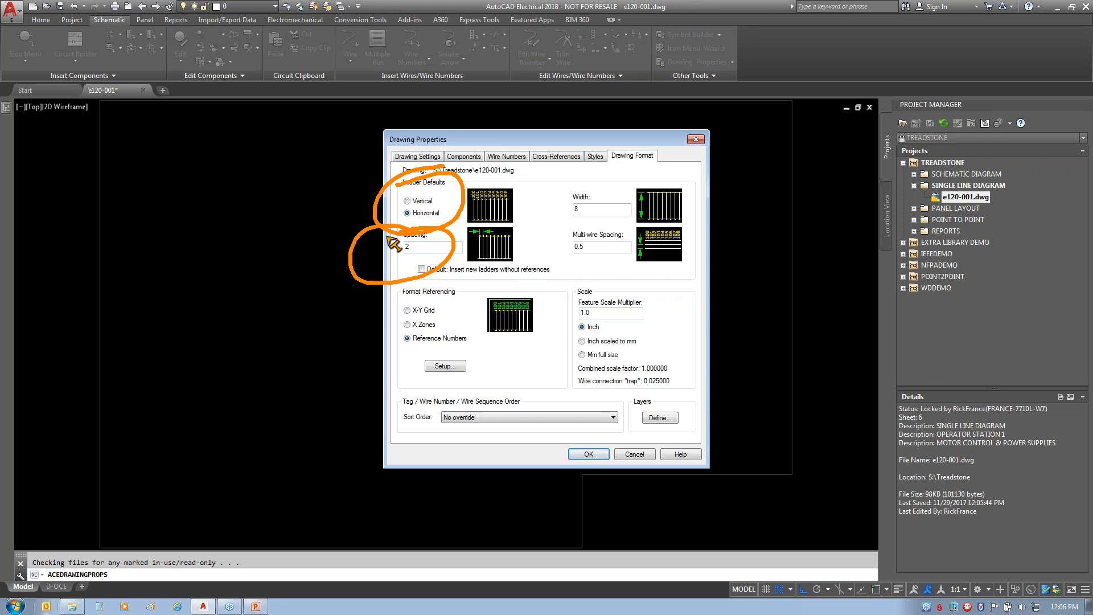
key("Escape")
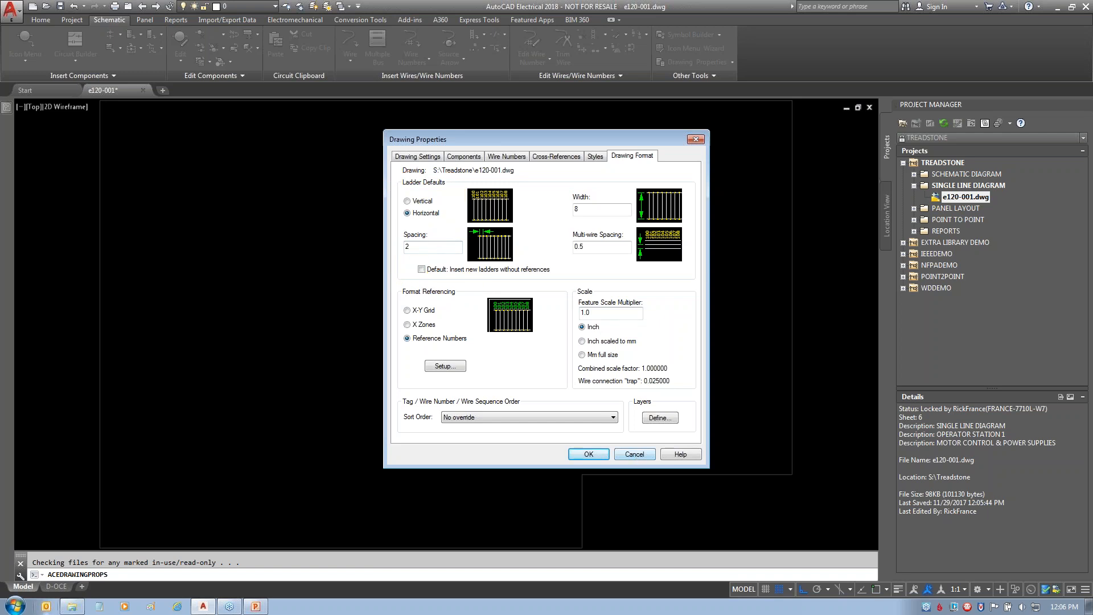
left_click(634, 454)
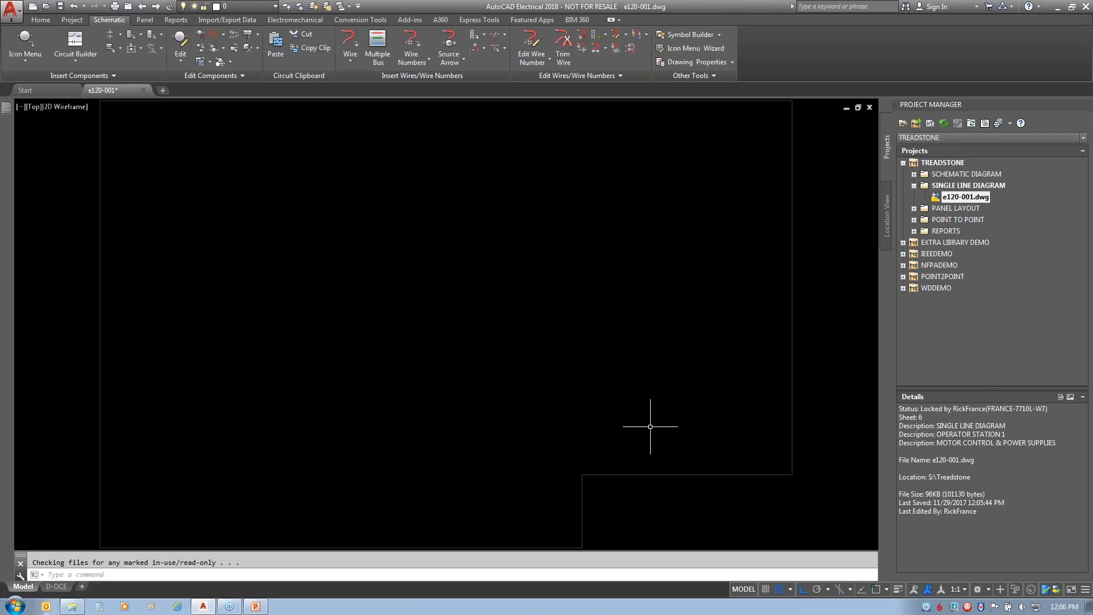
- Open e110-002.dwg from the schematic diagrams, review its defined wire types, and close the drawing
left_click(914, 175)
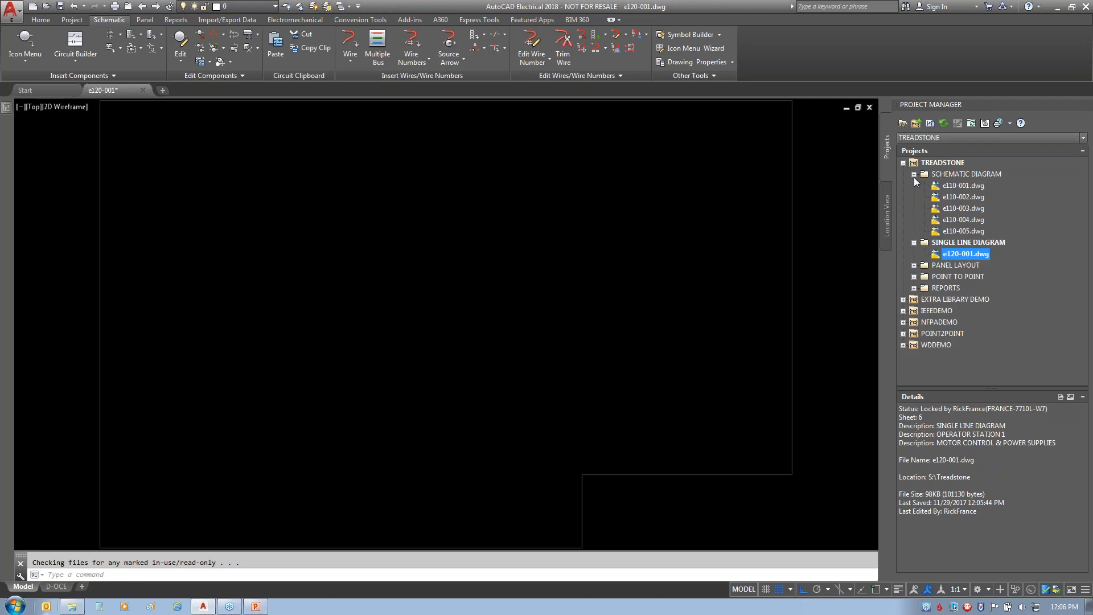
double_click(967, 197)
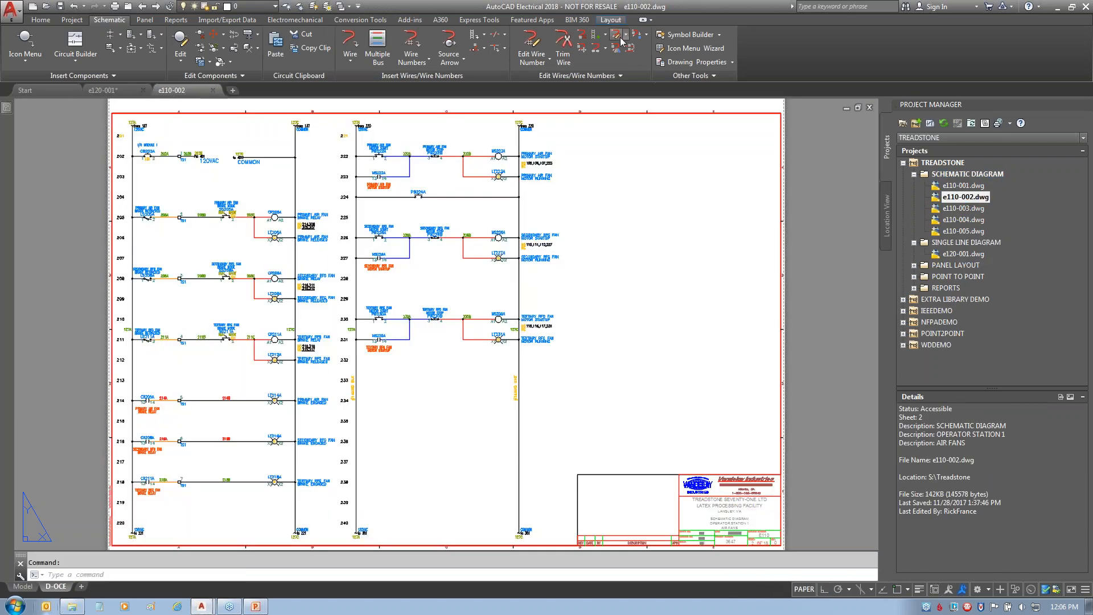
left_click(615, 38)
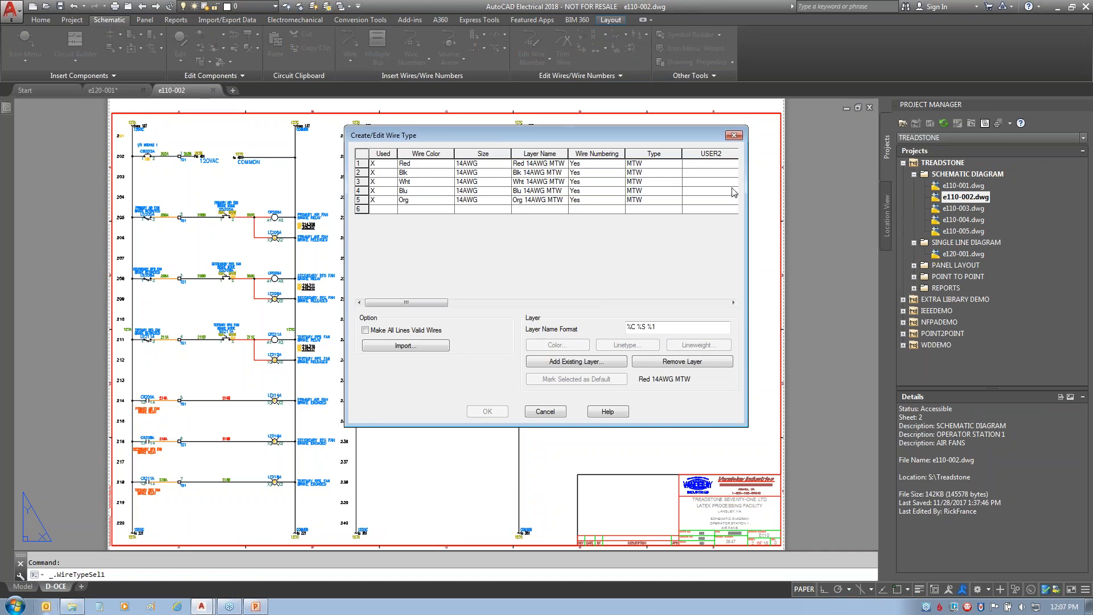
left_click(552, 410)
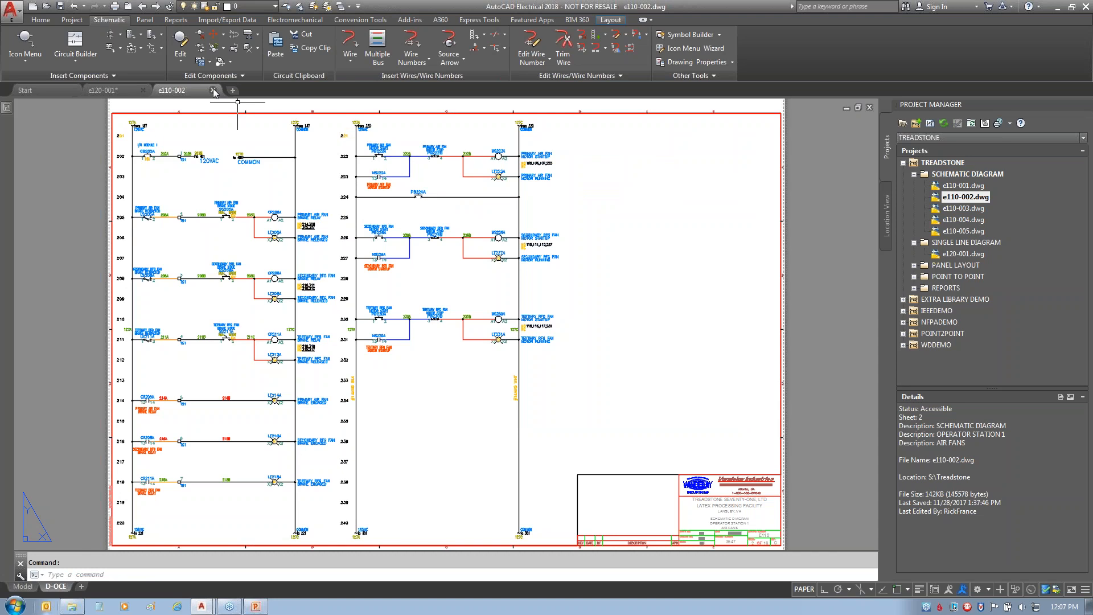
left_click(214, 91)
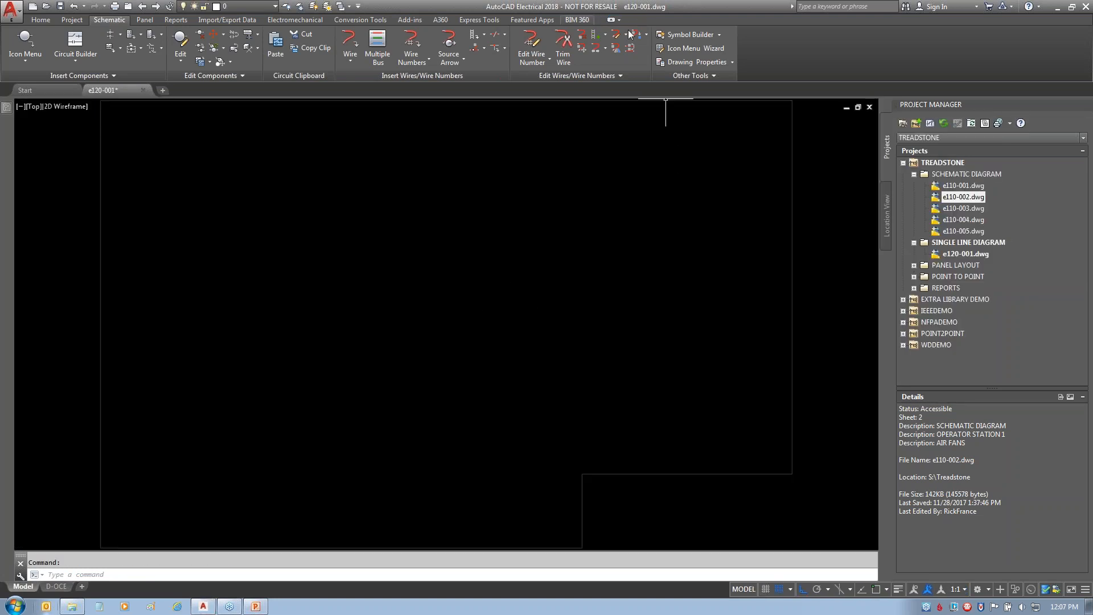
- Examine the wire type on layer 1- in e120-001.dwg, including its layer color and default option, without applying changes
left_click(616, 34)
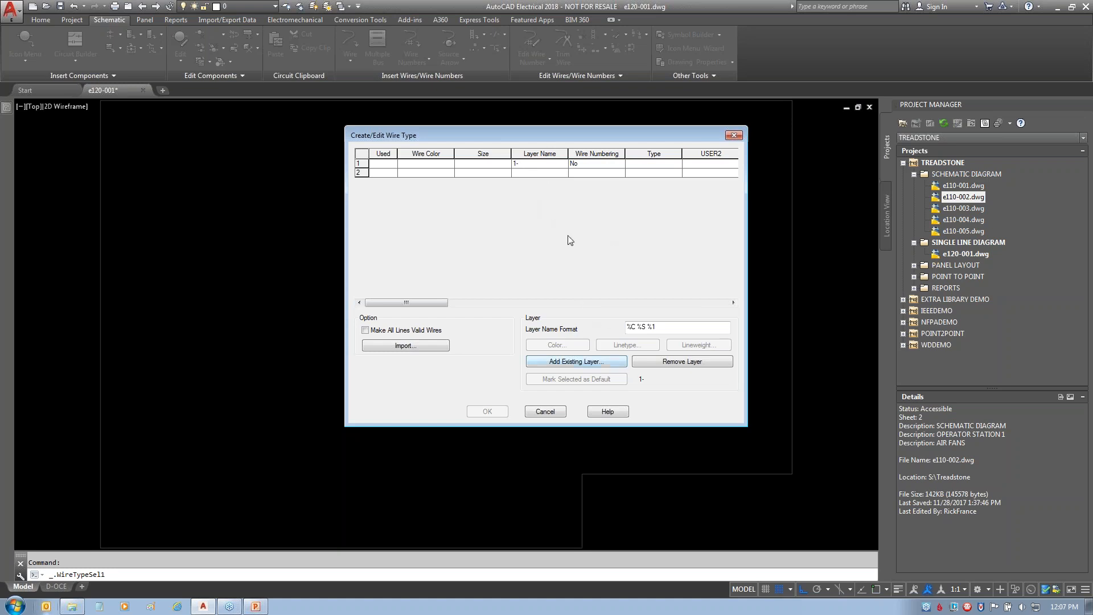
left_click(548, 165)
left_click(567, 343)
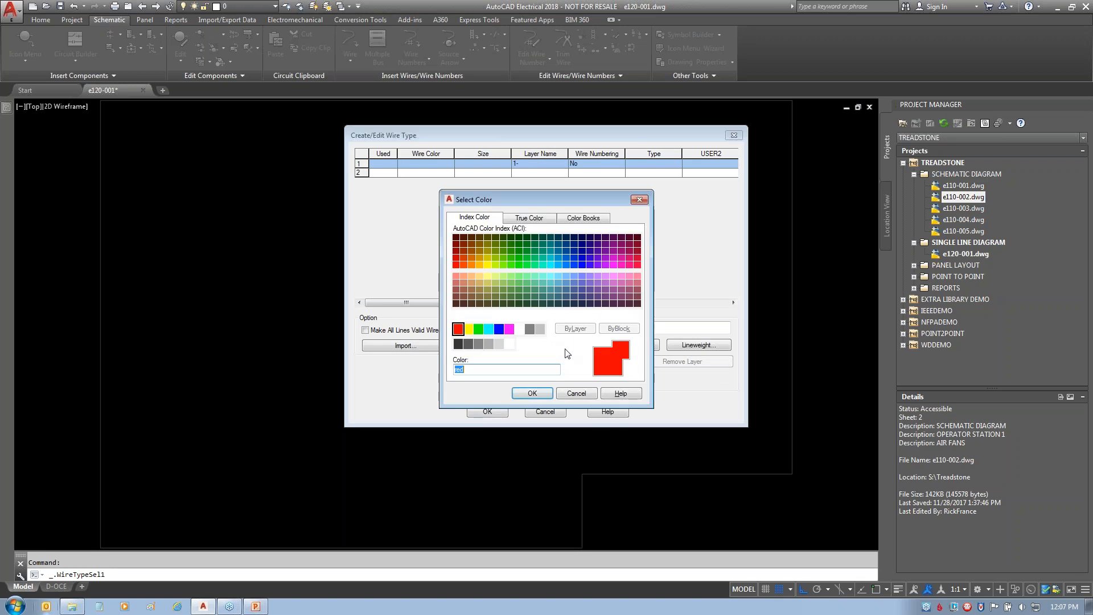
left_click(584, 393)
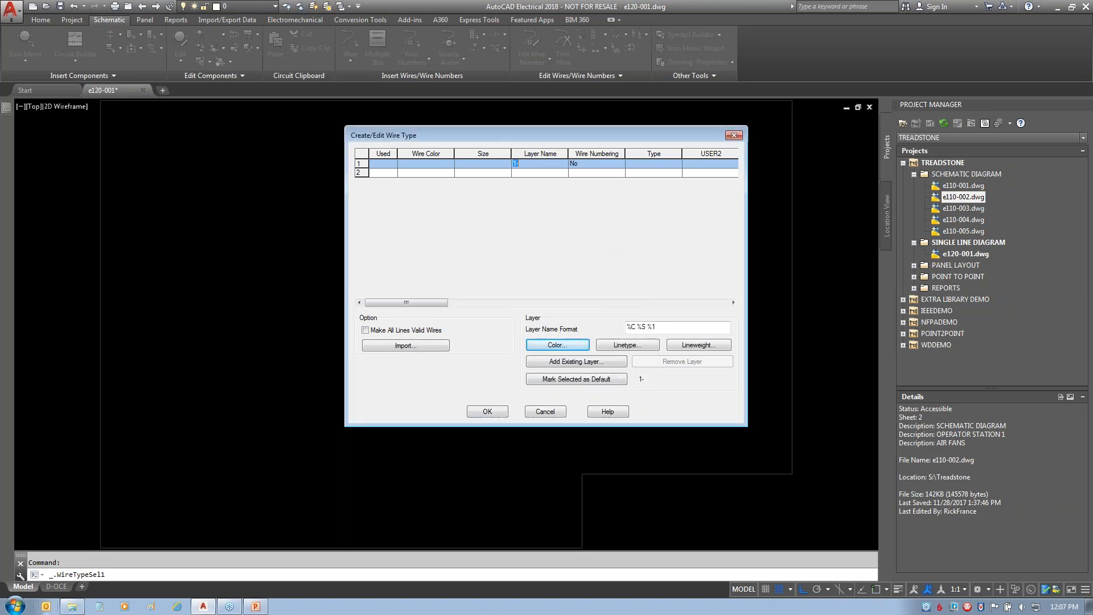
mouse_move(522, 370)
left_mouse_down()
mouse_move(566, 364)
mouse_move(672, 387)
mouse_move(530, 403)
mouse_move(547, 347)
left_mouse_up()
left_click_drag(496, 385, 190, 466)
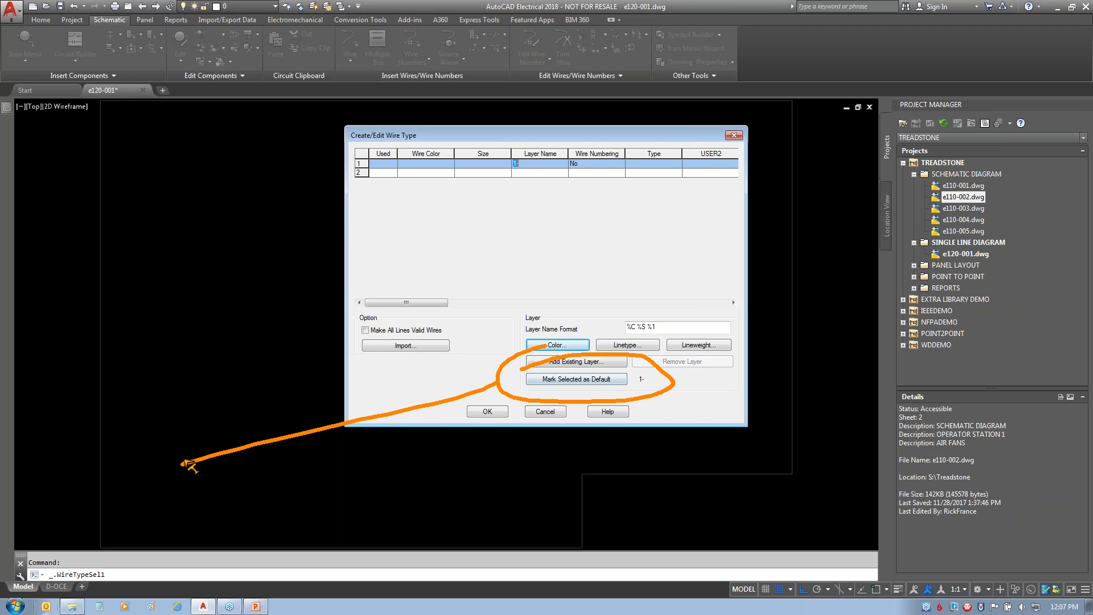
key("Escape")
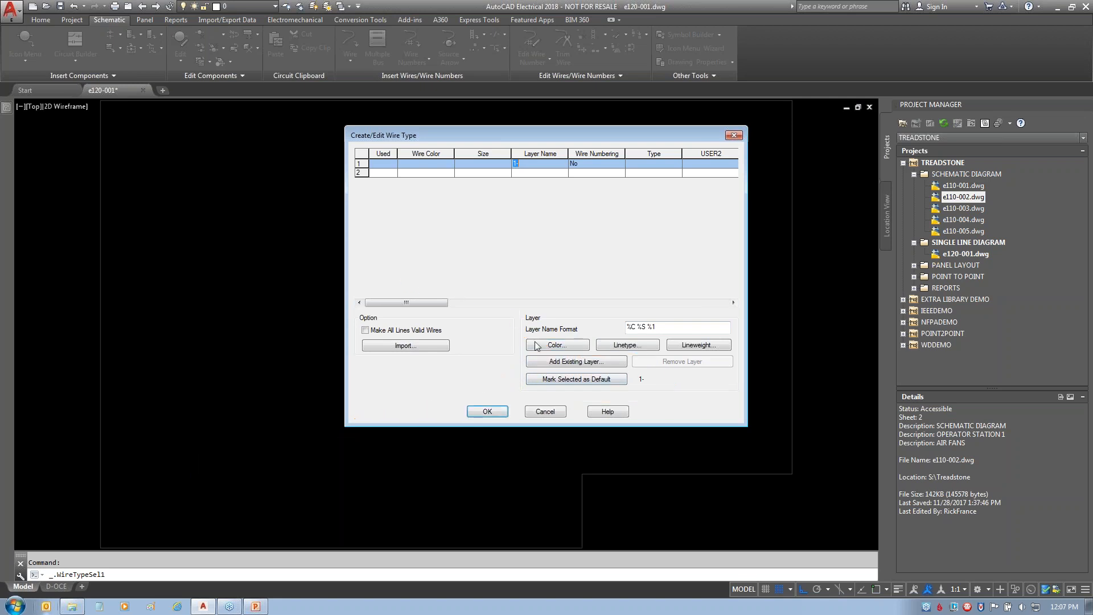
left_click(541, 411)
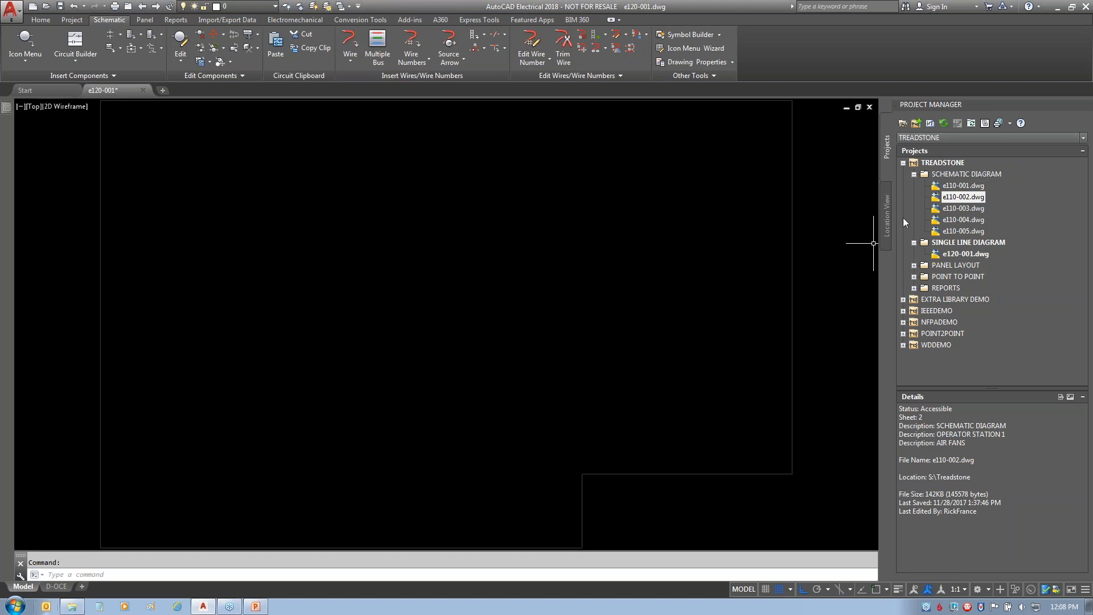
- Open e110-001.dwg, inspect the three-phase primary air fan motor circuit up close, and close the drawing
left_click(912, 174)
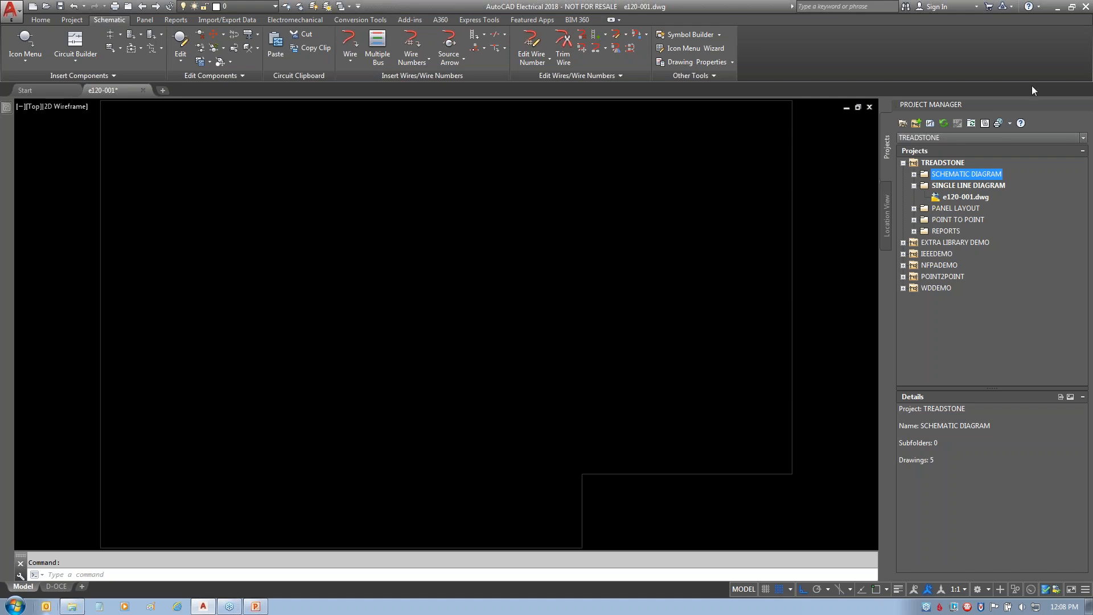
left_click(913, 174)
left_click(959, 186)
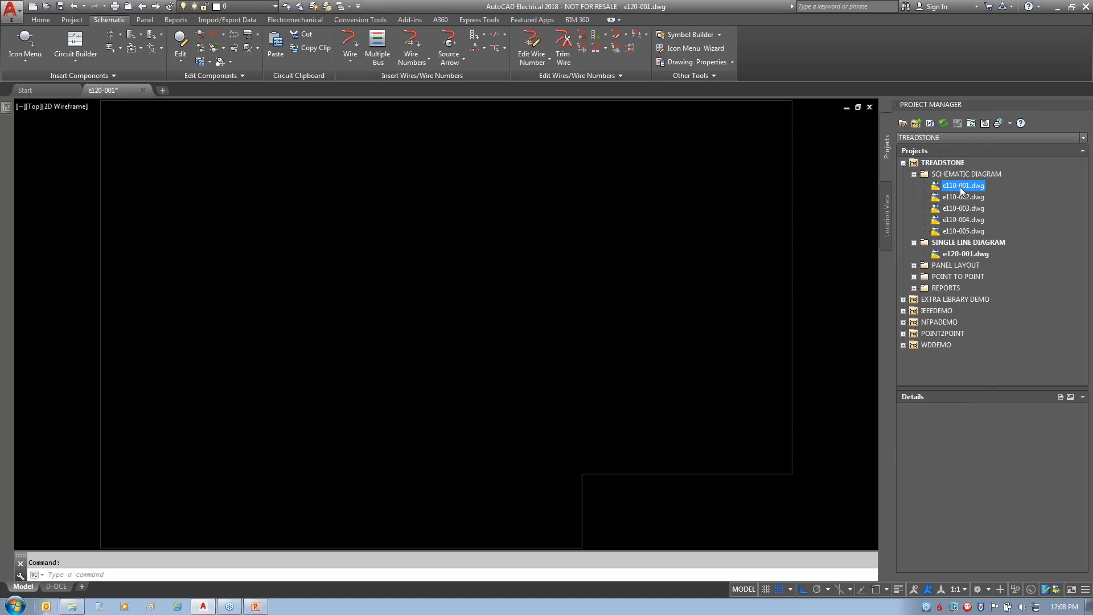
double_click(959, 186)
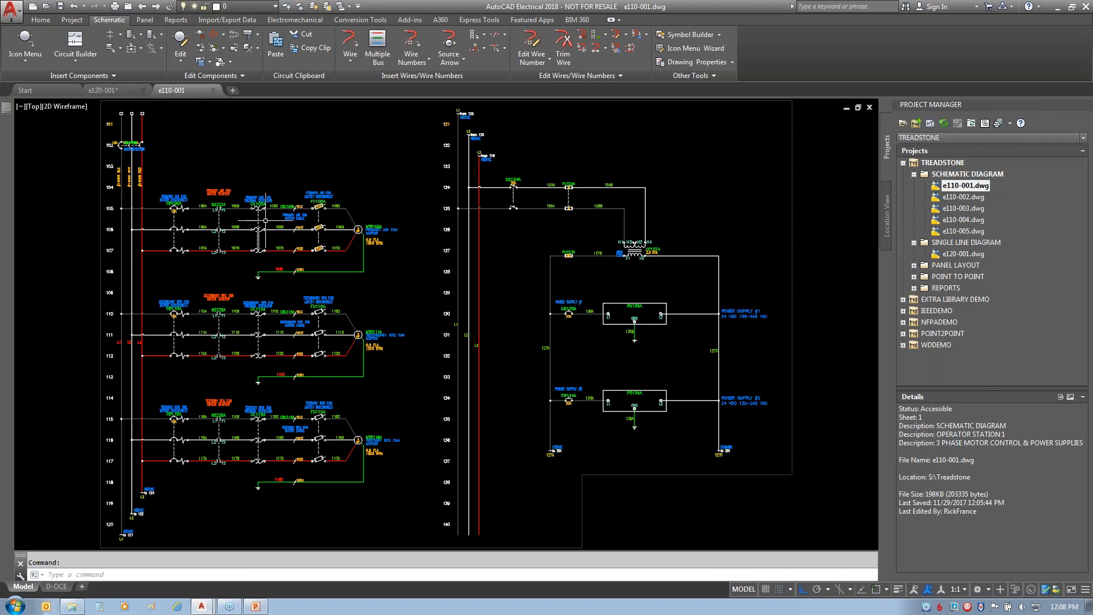
scroll(247, 216, "up", 4)
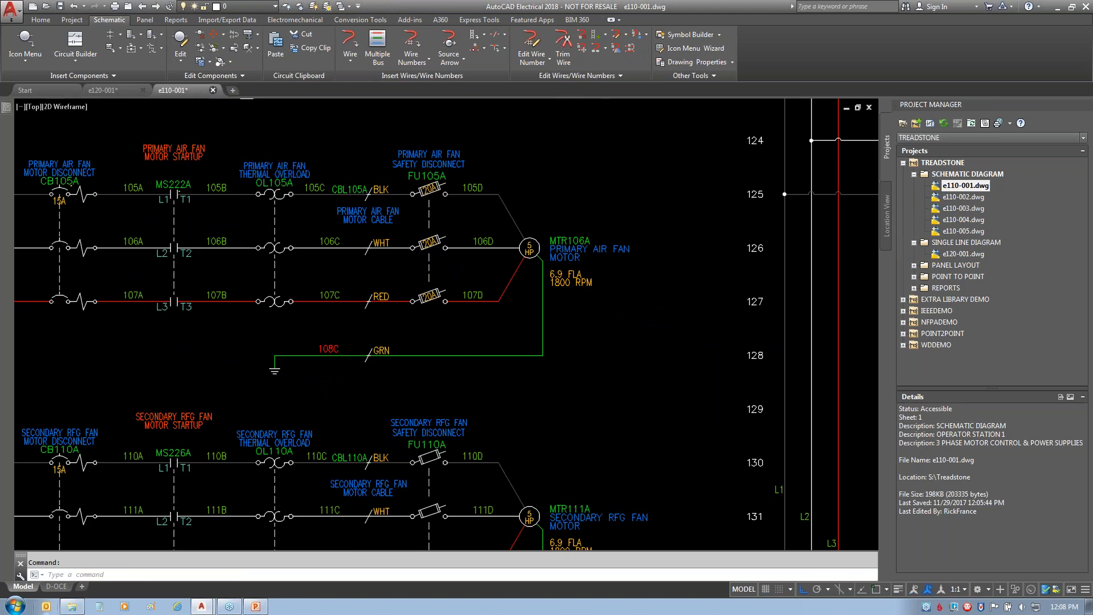
left_click(213, 90)
left_click(566, 331)
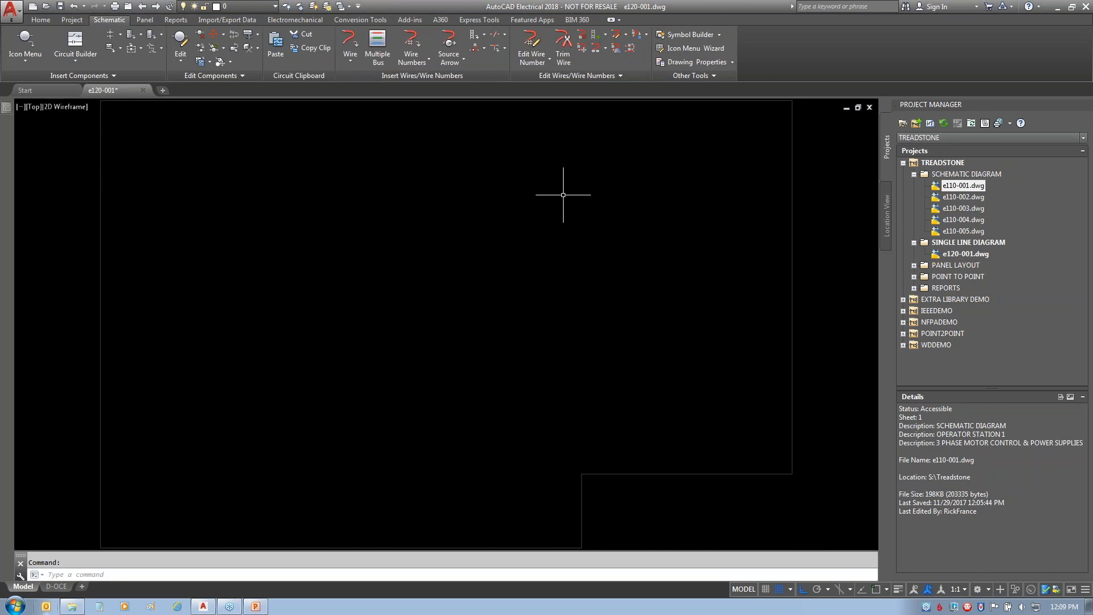
- Define a single-phase ladder of width 8 and spacing 2 with 15 rungs, first reference 01 and No Rungs drawn
left_click(474, 34)
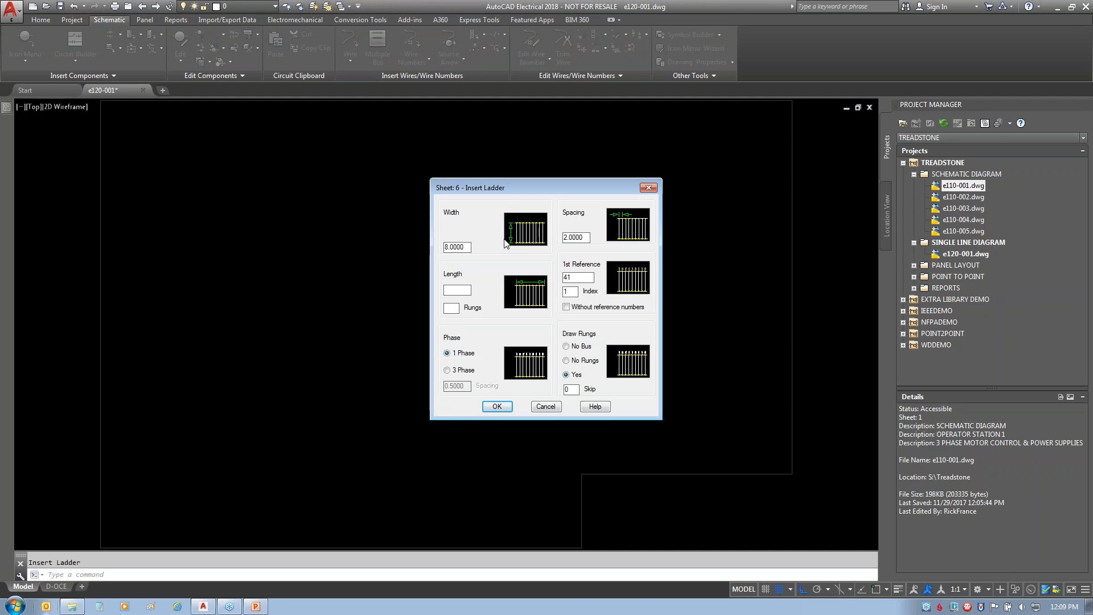
left_click(451, 307)
type("15")
key("Tab")
key("BackSpace")
key("BackSpace")
type("01")
left_click(567, 362)
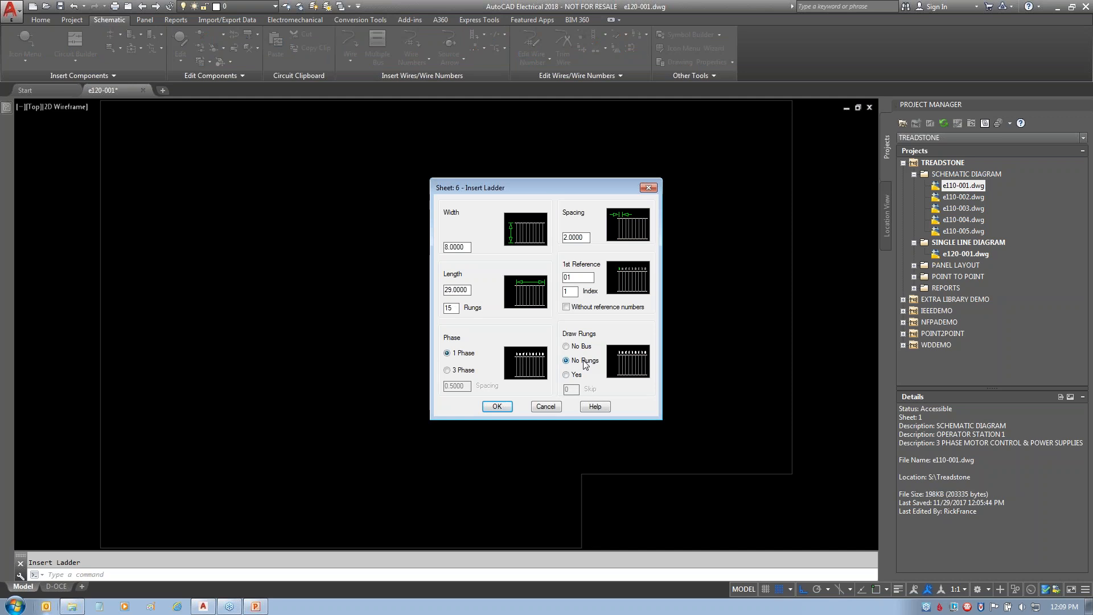
left_click(497, 405)
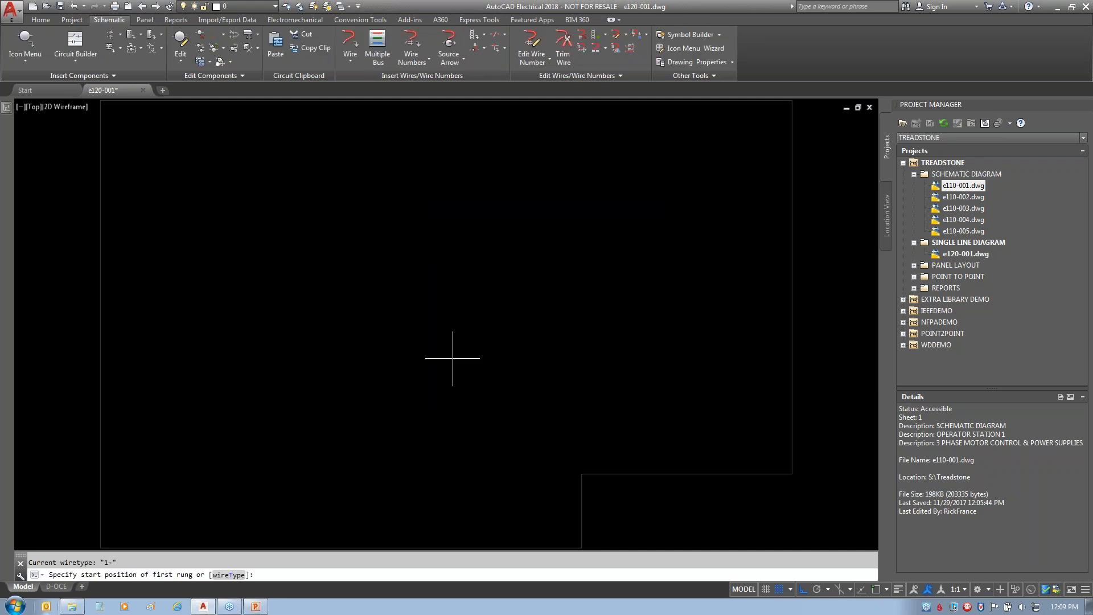
- Place the ladder with its first rung starting at 2,28 and trim away its lower rail
type("2,")
type("28")
key("Return")
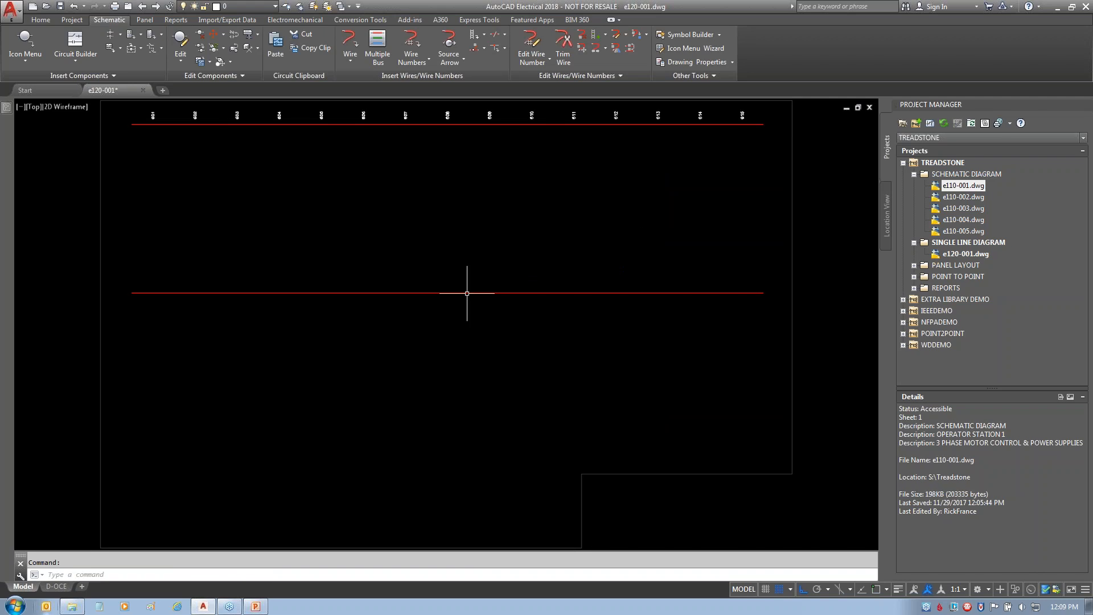
left_click(563, 45)
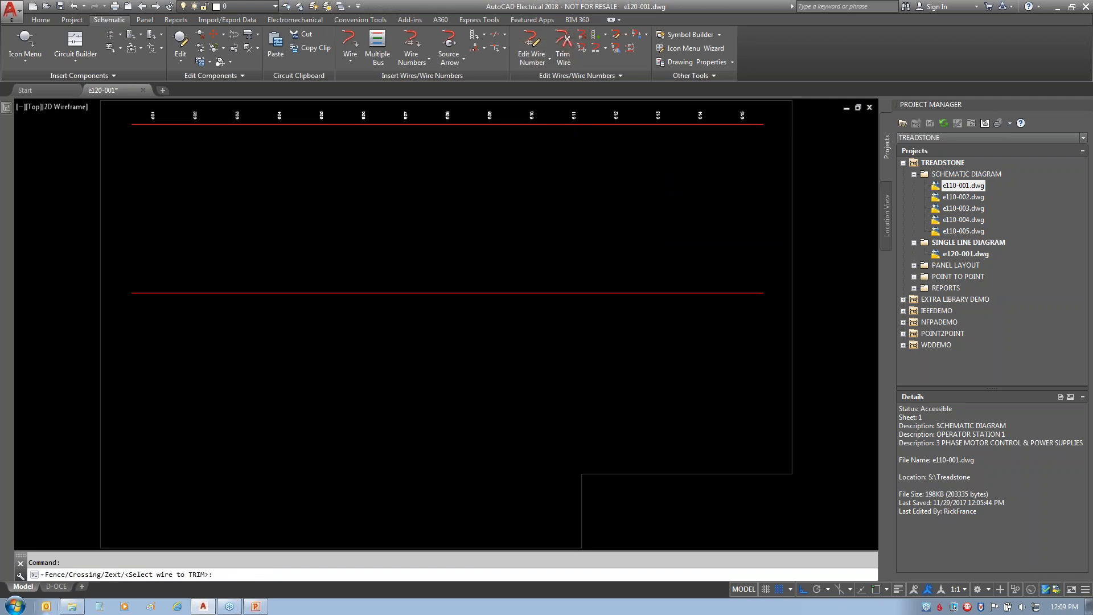
left_click(523, 293)
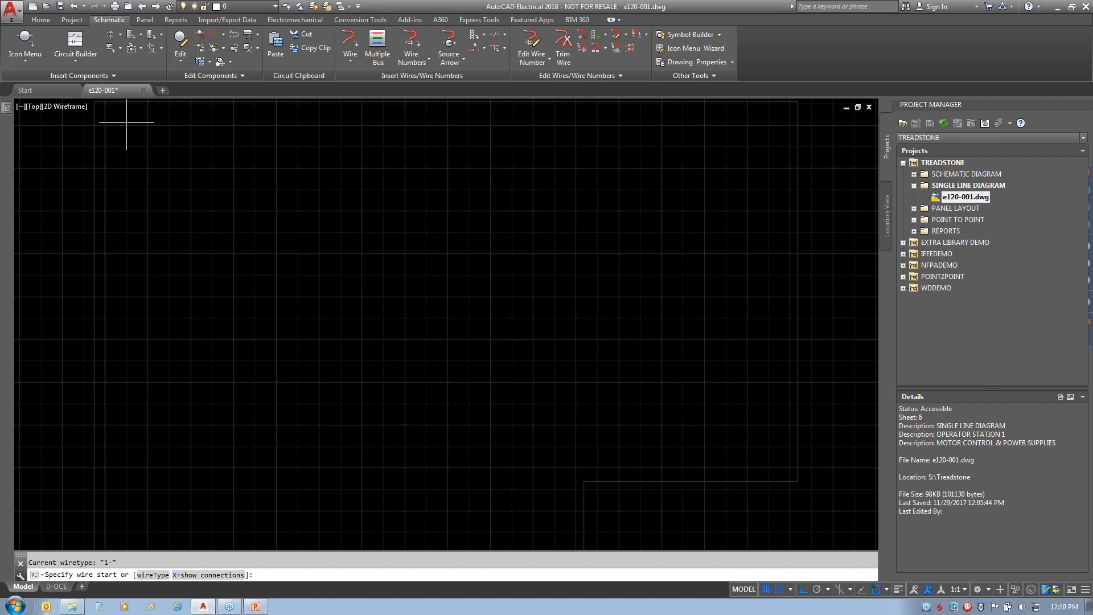
- Draw a horizontal wire of type 1- along the upper border of the sheet, spanning nearly its full width
left_click(126, 124)
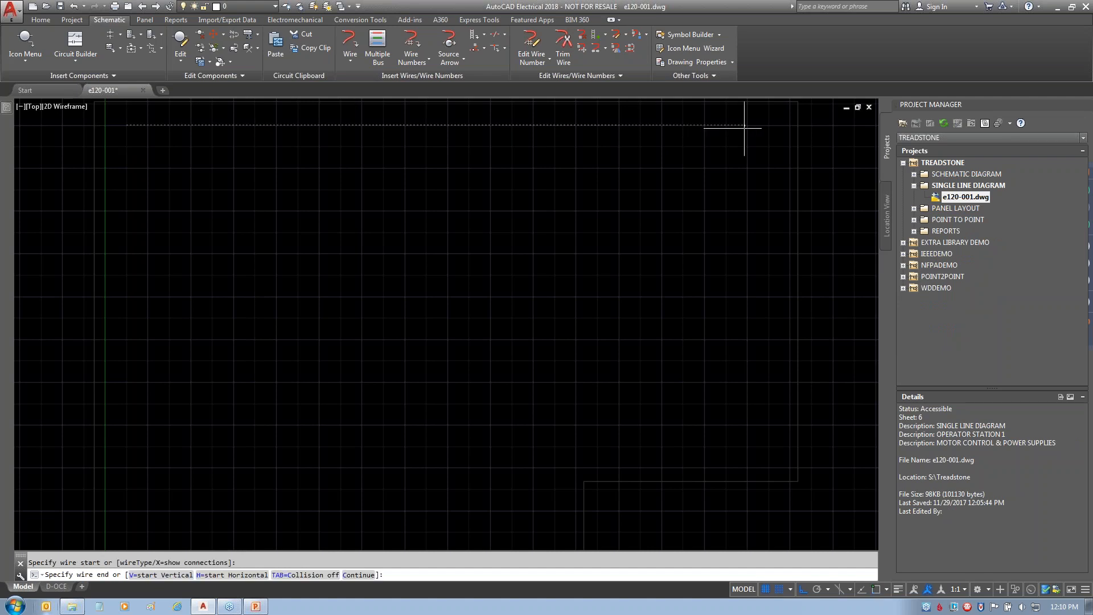
left_click(769, 125)
key("Return")
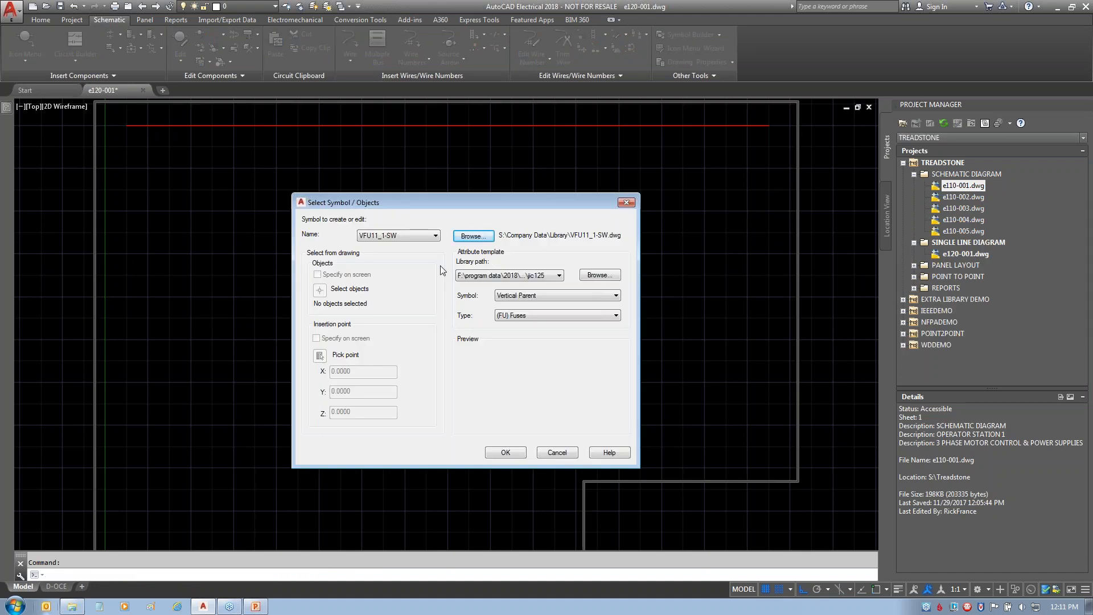
- Set the attribute template library path for the VFU11_1-SW symbol to the library folder ending in 1-
mouse_move(446, 260)
left_mouse_down()
mouse_move(569, 248)
mouse_move(583, 288)
mouse_move(441, 279)
mouse_move(898, 226)
left_mouse_up()
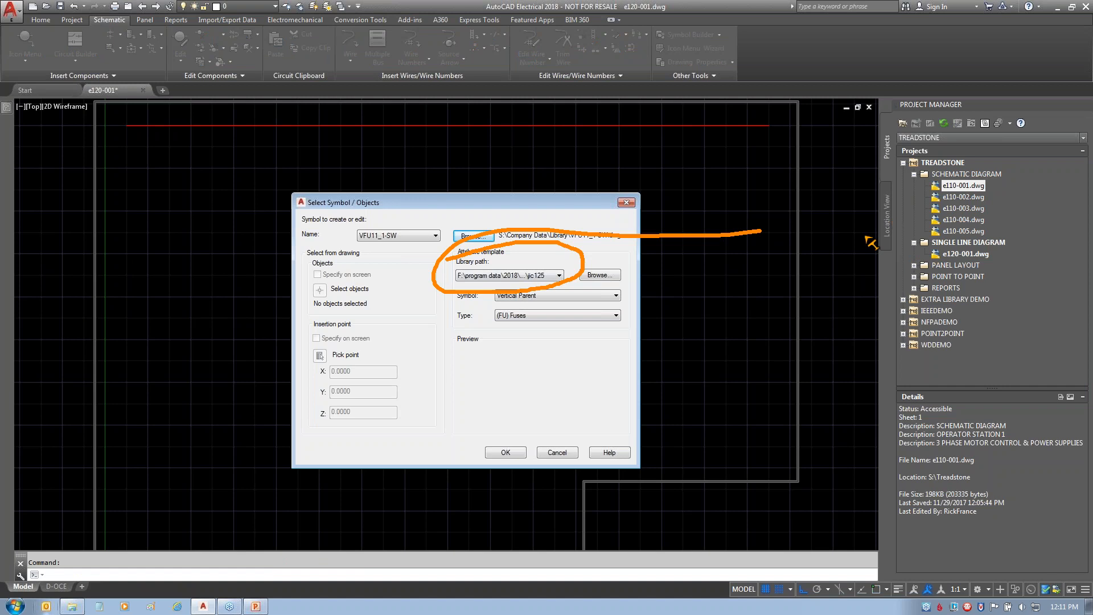
key("Escape")
left_click(559, 276)
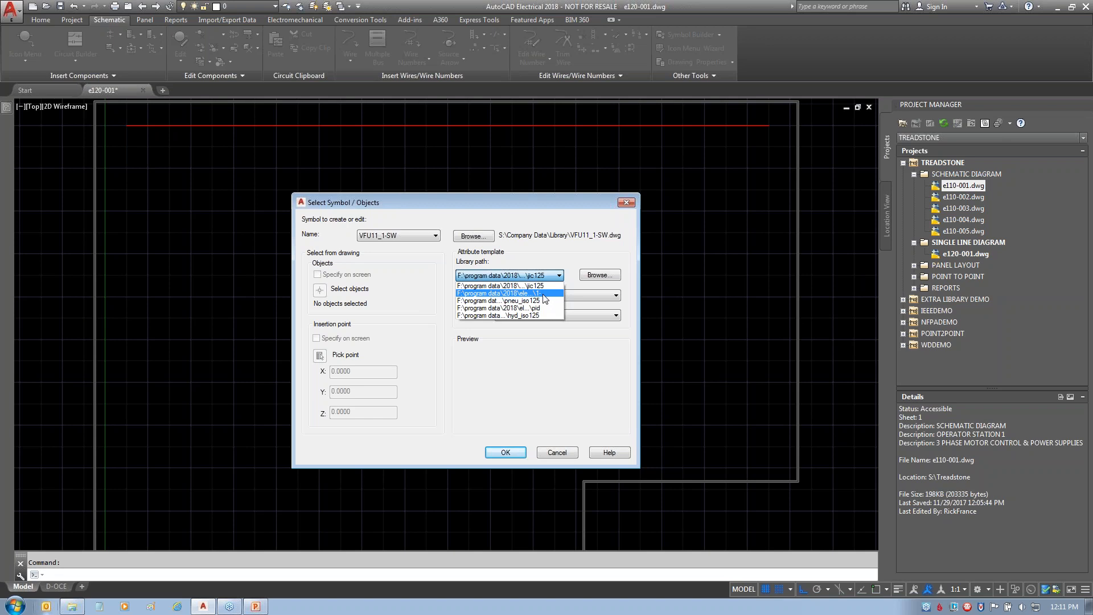
left_click(543, 293)
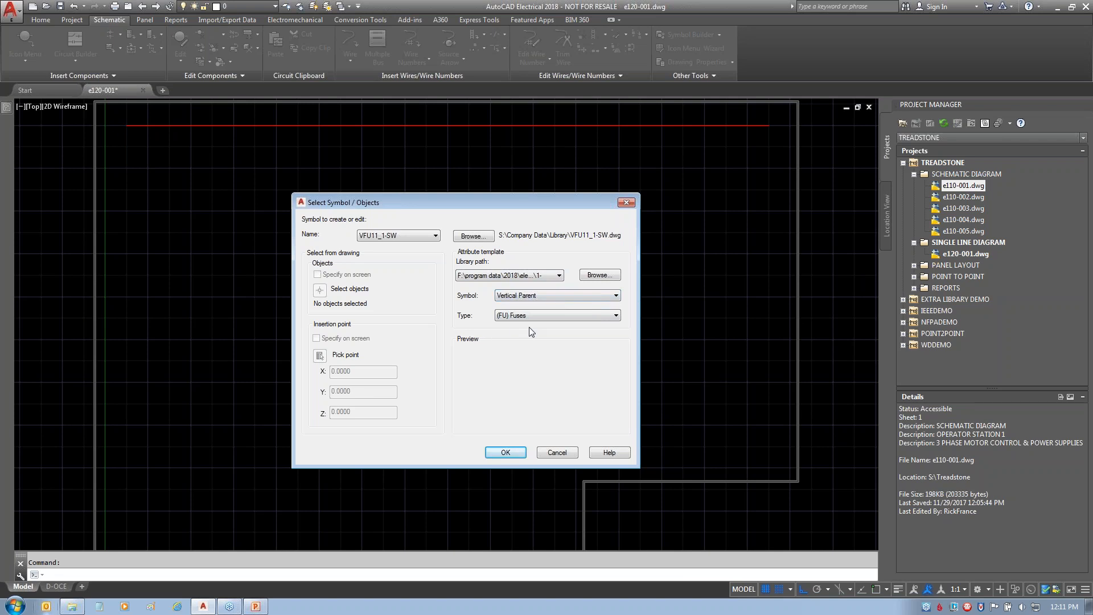
- Open the VFU11_1-SW symbol for editing with the Vertical Parent, (FU) Fuses attribute template and close the block authoring palettes
mouse_move(354, 228)
left_mouse_down()
mouse_move(401, 222)
mouse_move(365, 228)
left_mouse_up()
left_click(507, 452)
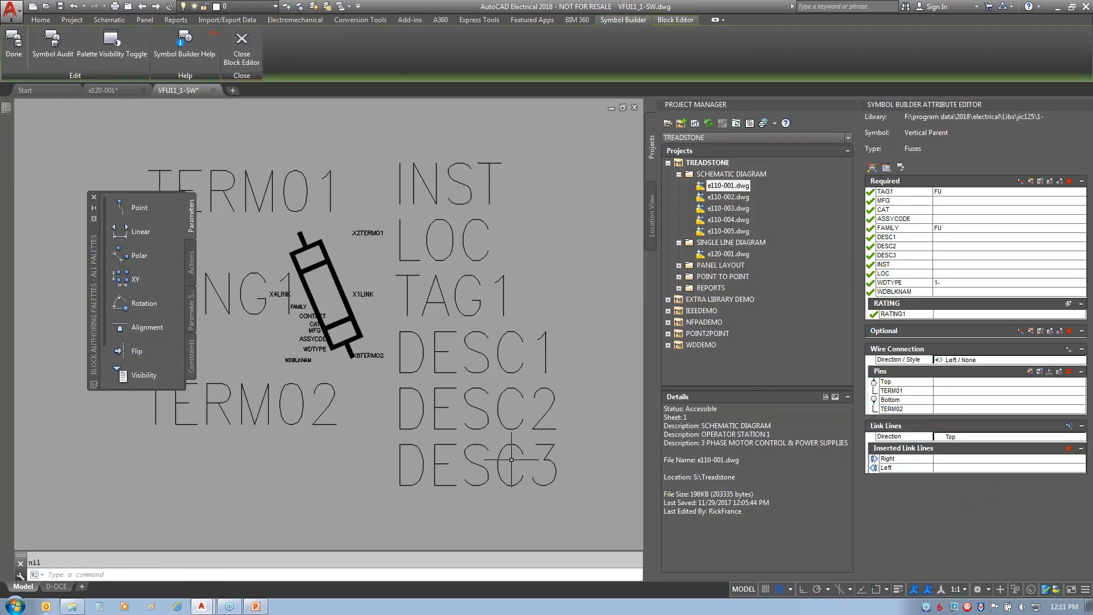
left_click(95, 198)
mouse_move(870, 169)
left_mouse_down()
mouse_move(917, 160)
mouse_move(960, 289)
mouse_move(812, 262)
mouse_move(870, 163)
left_mouse_up()
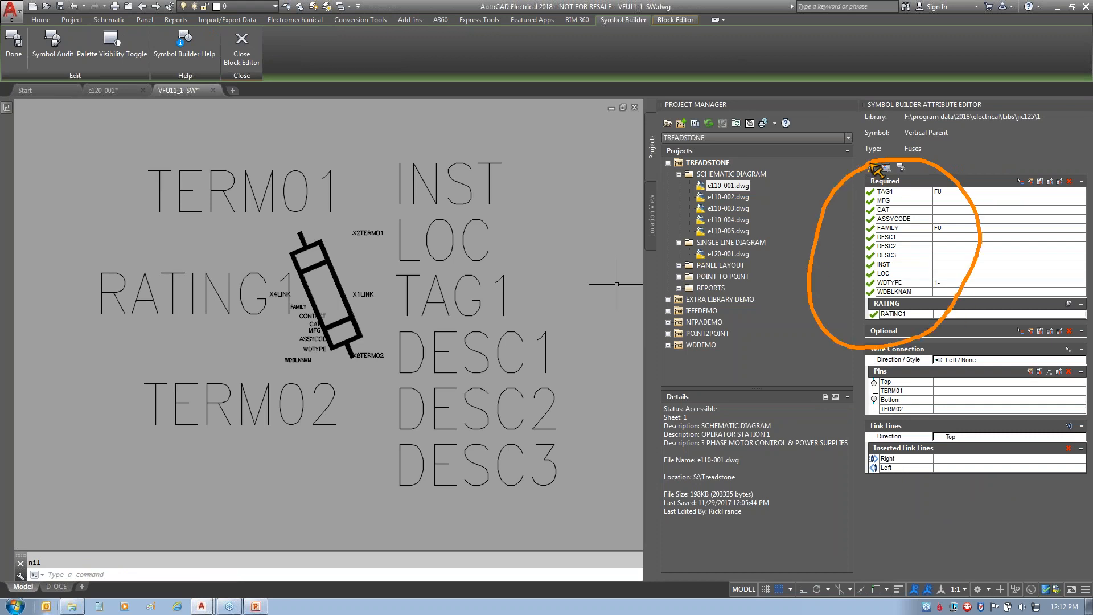
left_click_drag(804, 288, 600, 310)
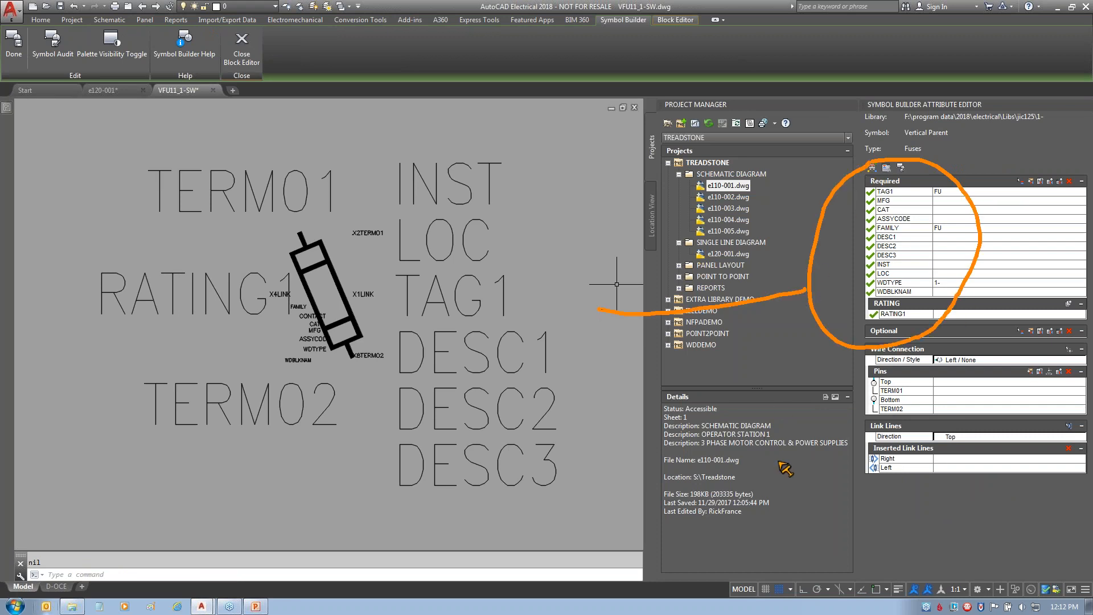
mouse_move(881, 347)
left_mouse_down()
mouse_move(947, 424)
mouse_move(928, 489)
left_mouse_up()
left_click_drag(865, 514, 866, 354)
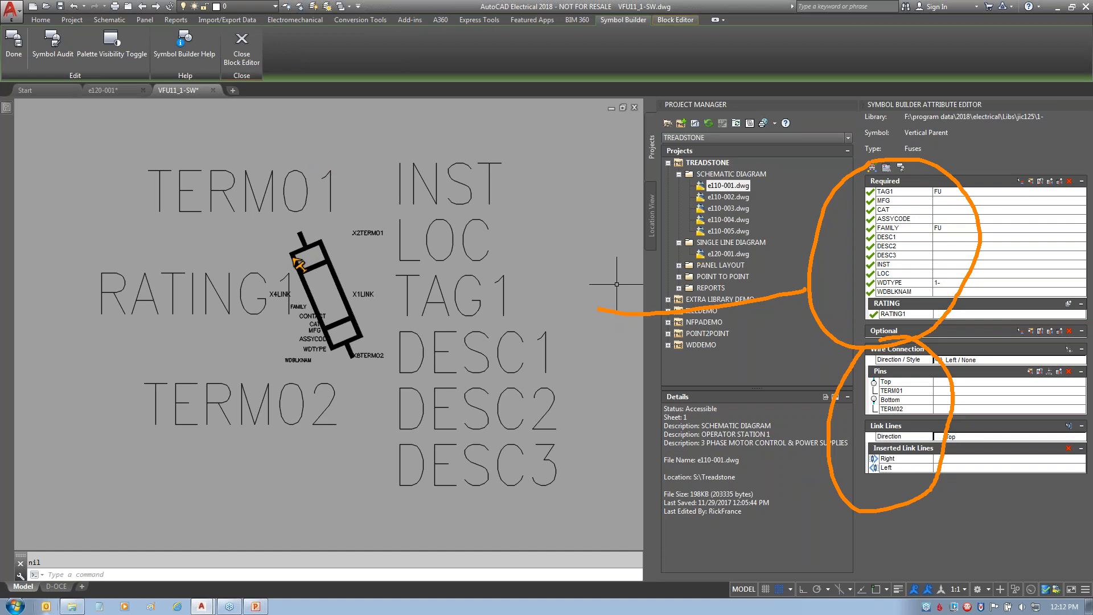
left_click_drag(292, 257, 218, 251)
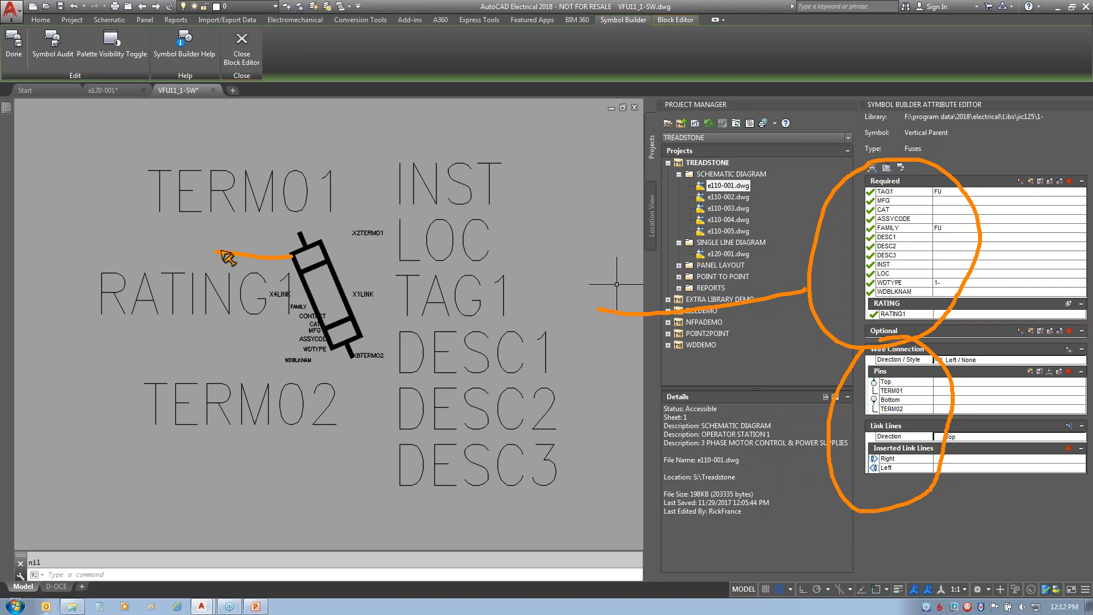
key("Escape")
- Inspect the properties of the polyline that forms the fuse body in the symbol, including its global width
left_click(296, 260)
mouse_move(5, 127)
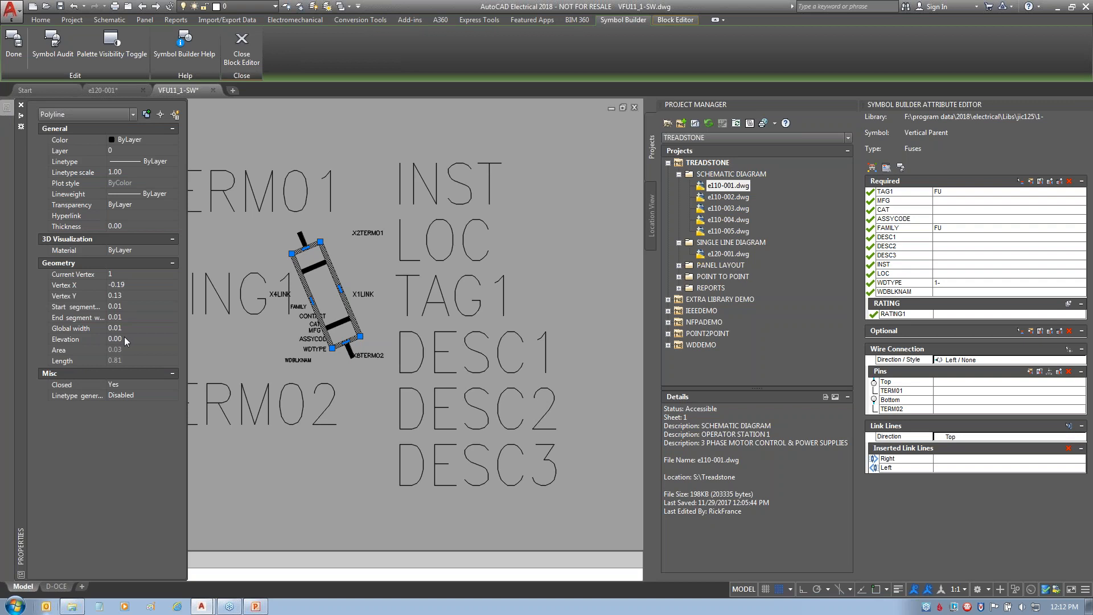
key("Escape")
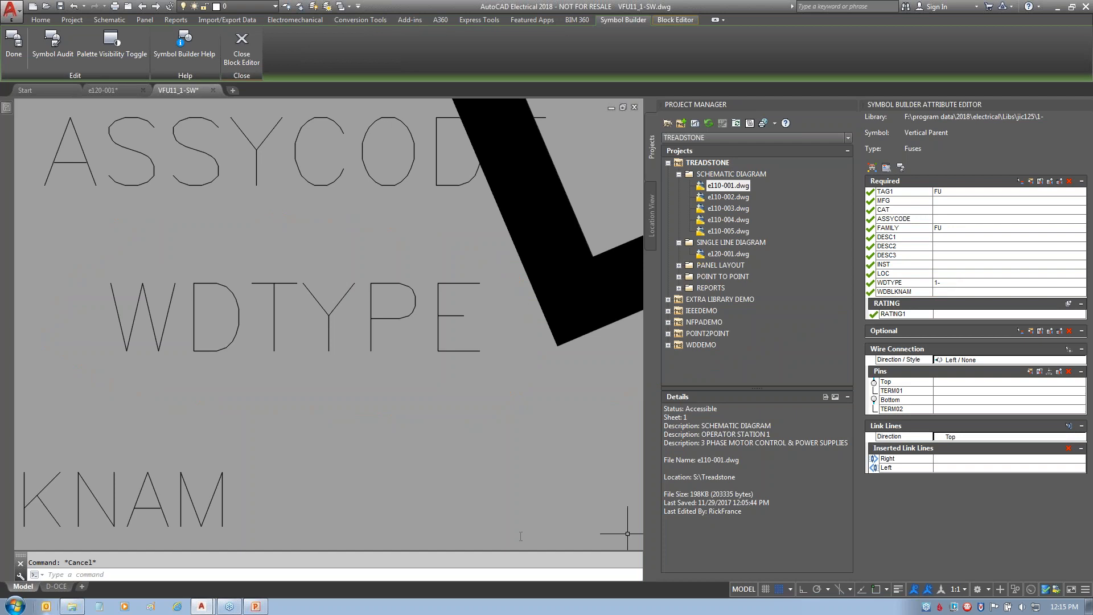
- Close the block editor and the VFU11_1-SW symbol drawing to return to e120-001
scroll(488, 449, "down", 5)
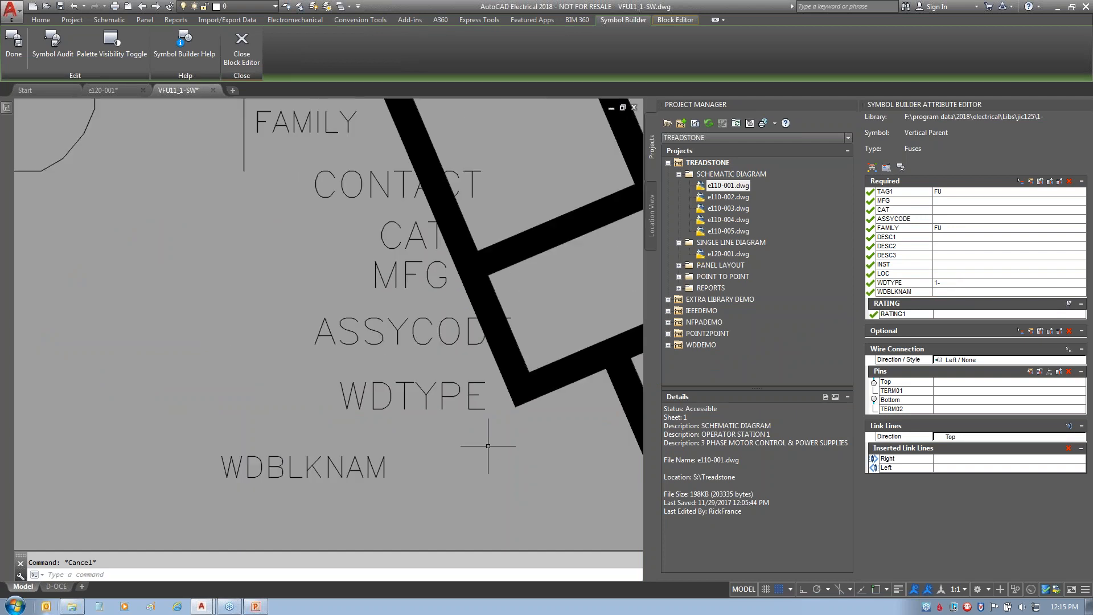
left_click(241, 50)
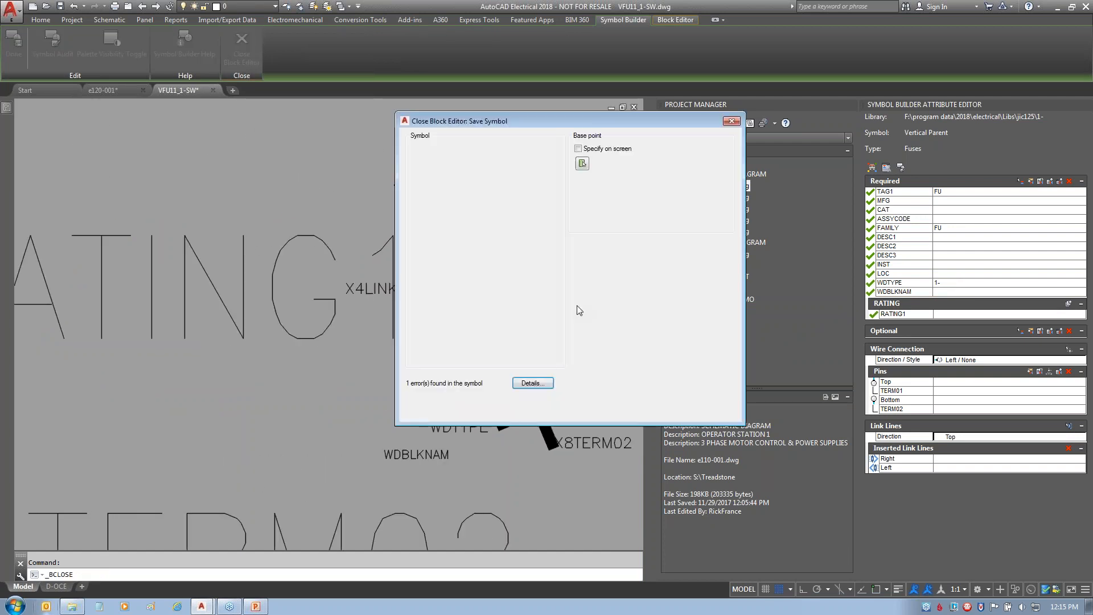
left_click(614, 405)
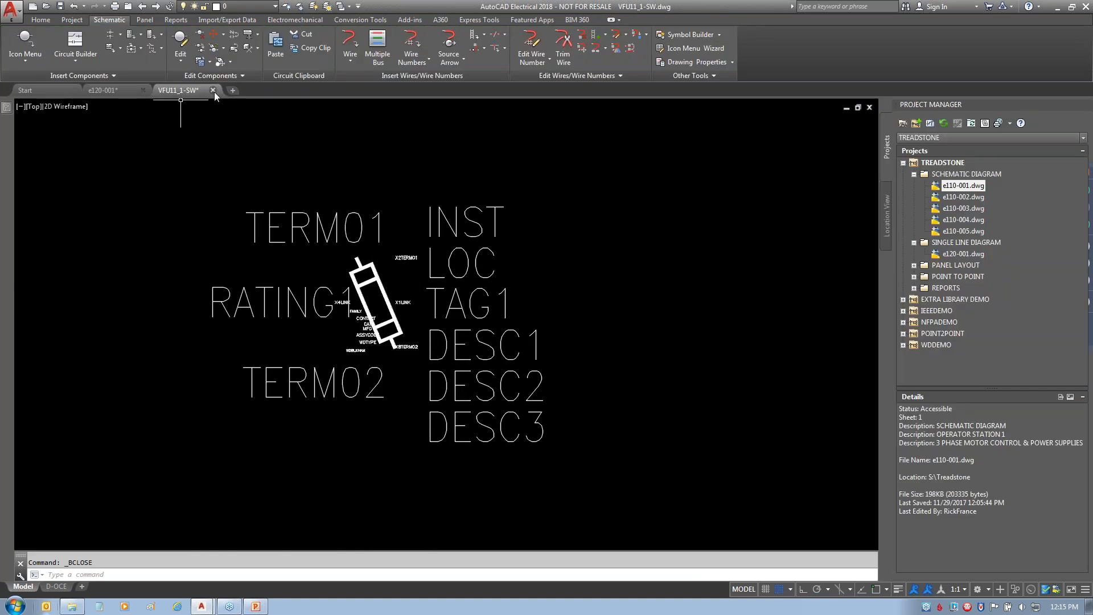
left_click(214, 91)
left_click(603, 334)
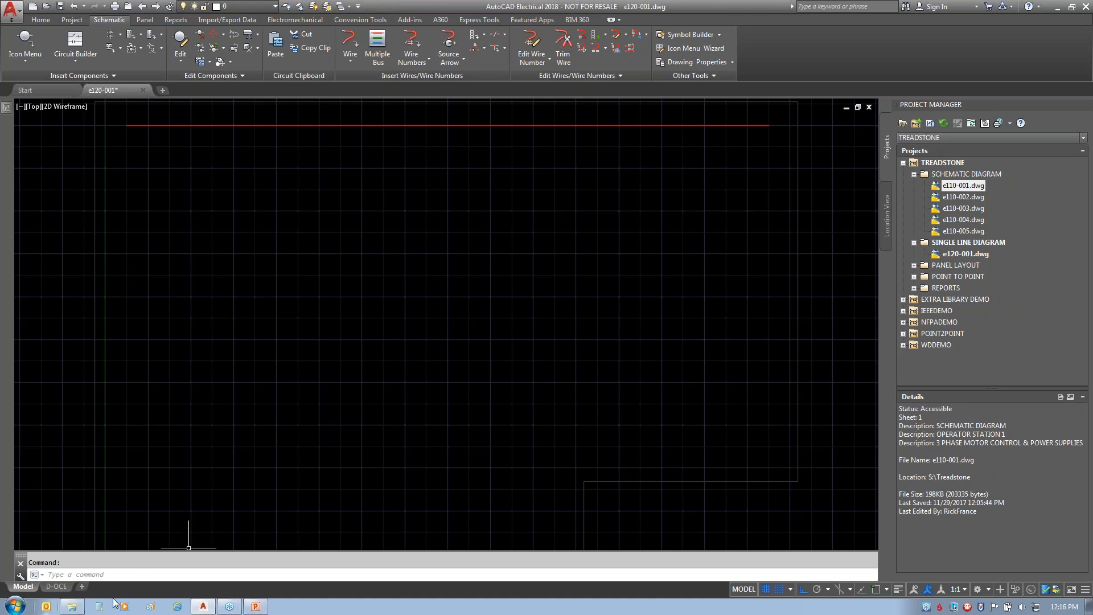
- Switch to Windows Explorer and open the ace_circuit_builder.xls workbook from within the Company Data folder on the S drive
left_click(73, 606)
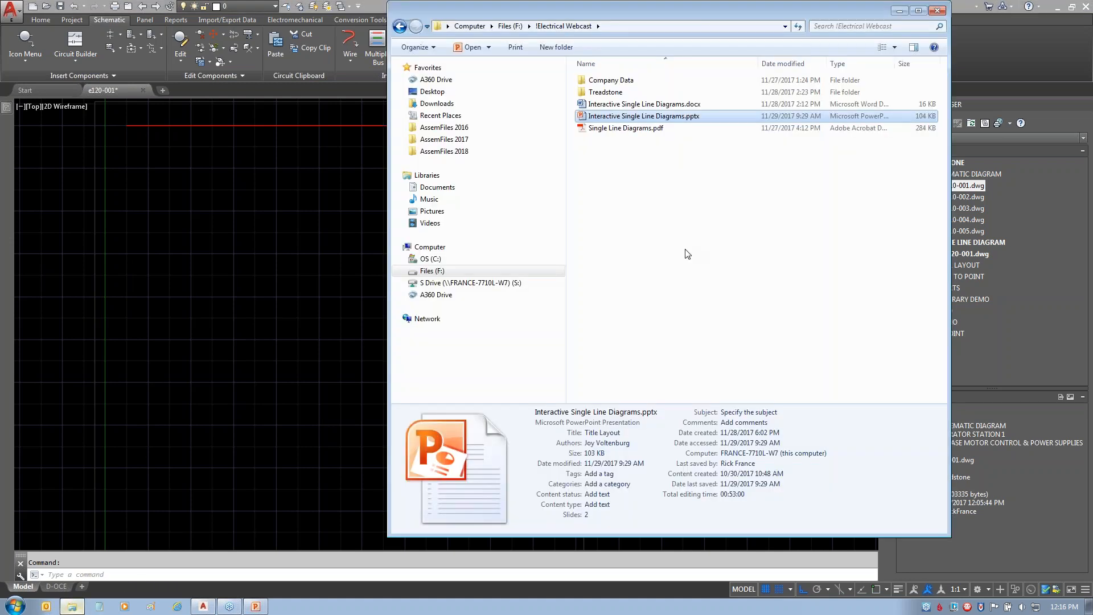
left_click(519, 285)
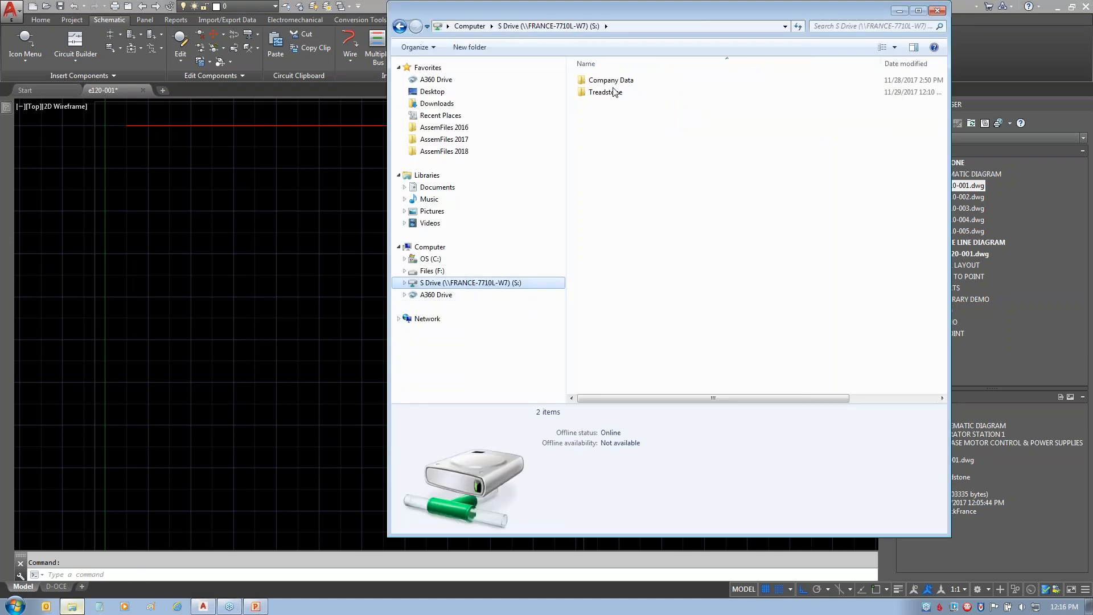
double_click(608, 82)
double_click(603, 79)
double_click(618, 80)
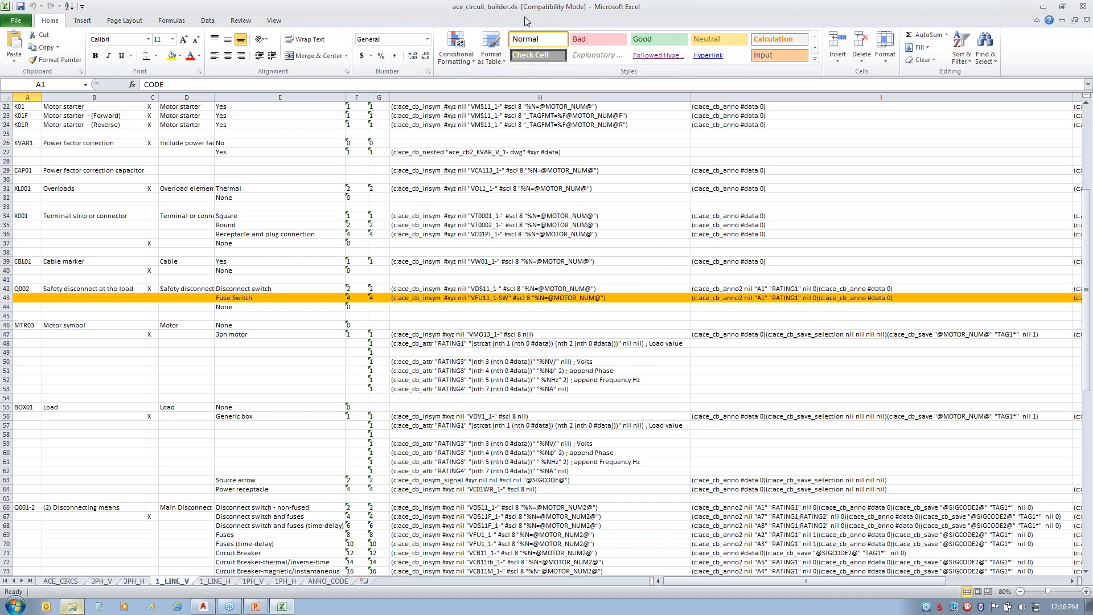
- Look through the three-phase, single-phase and one-line circuit sheets, vertical and horizontal, ending on the 1_LINE_V sheet
left_click(103, 585)
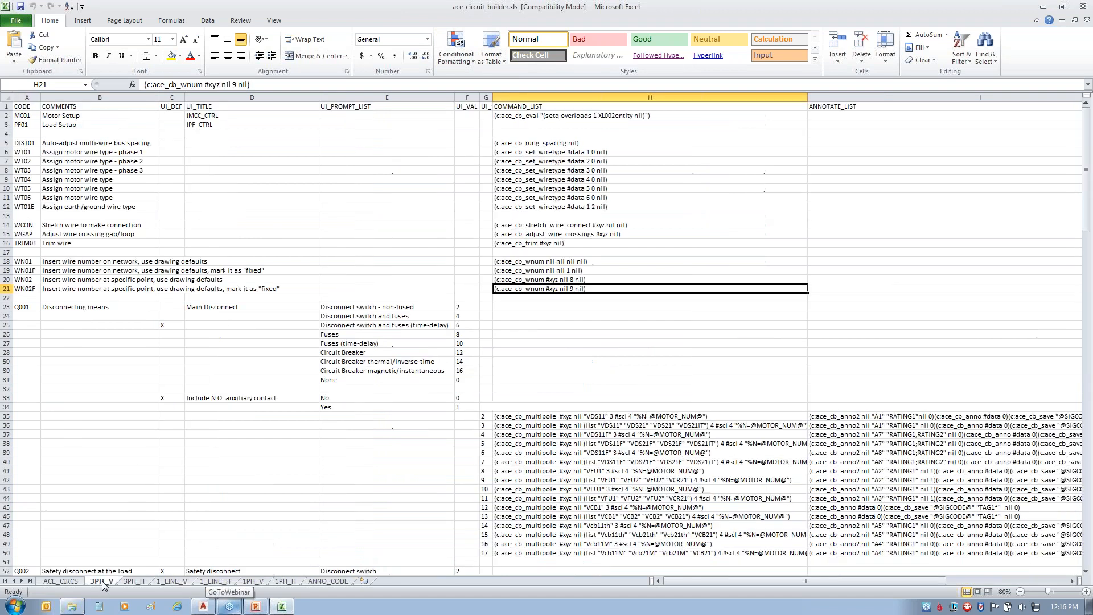
left_click(135, 581)
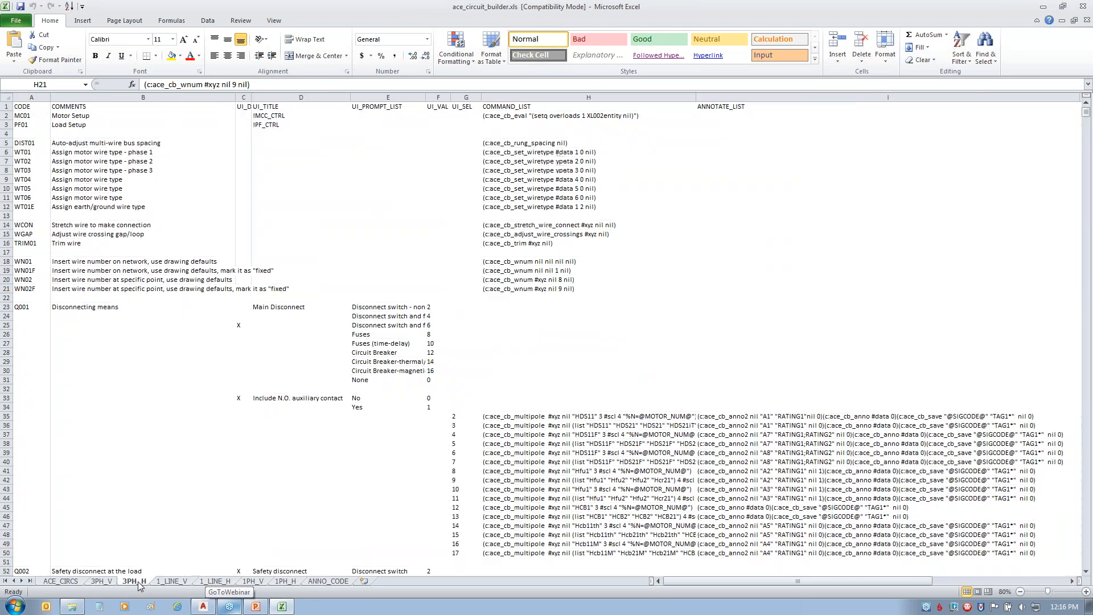
left_click(256, 582)
left_click(293, 582)
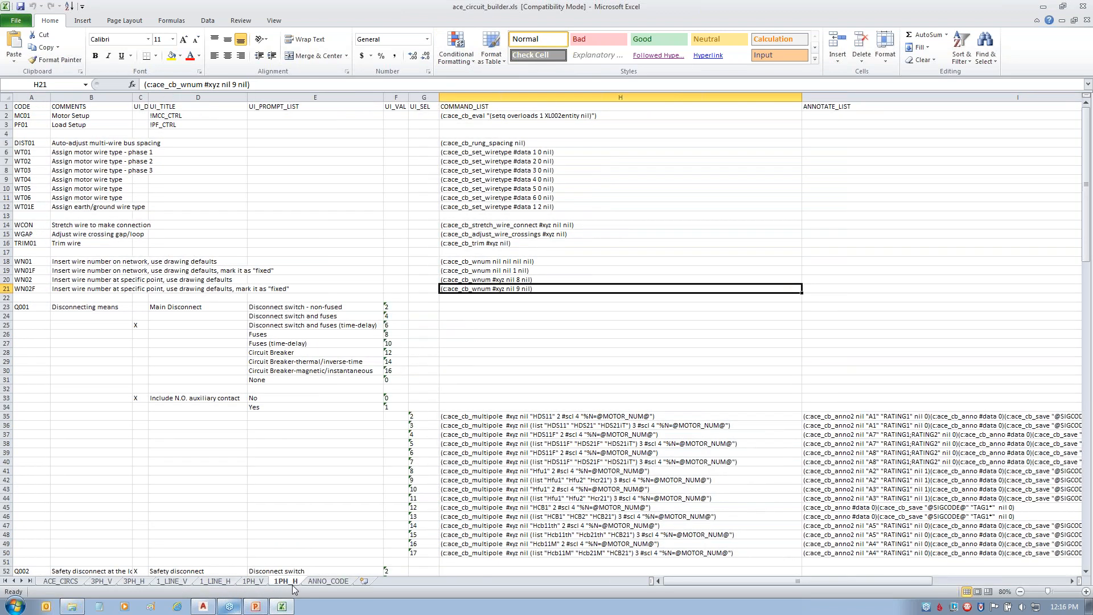
left_click(174, 581)
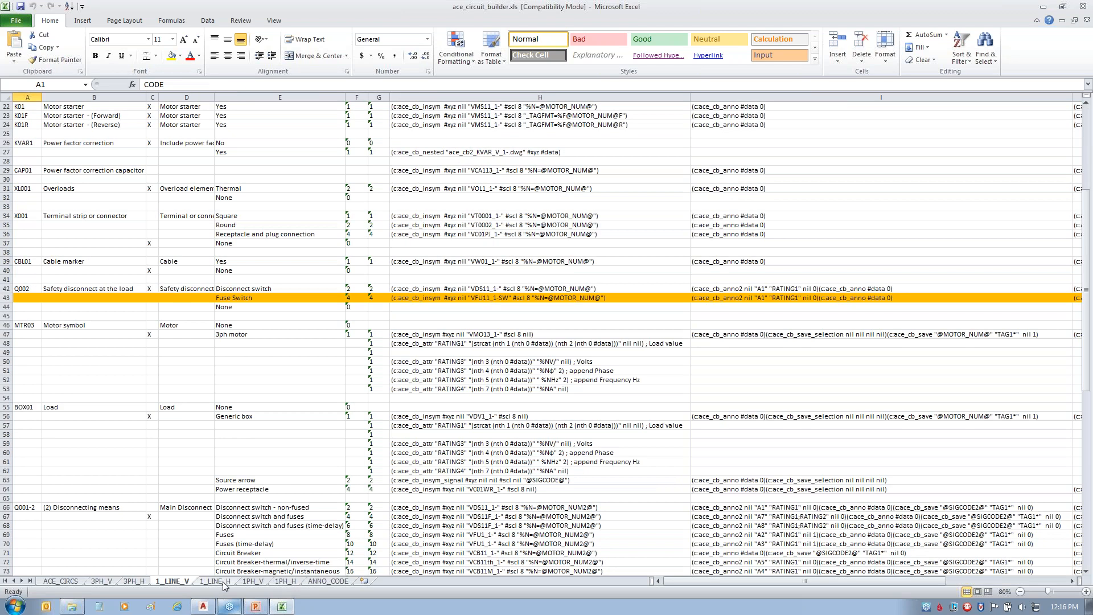
left_click(222, 582)
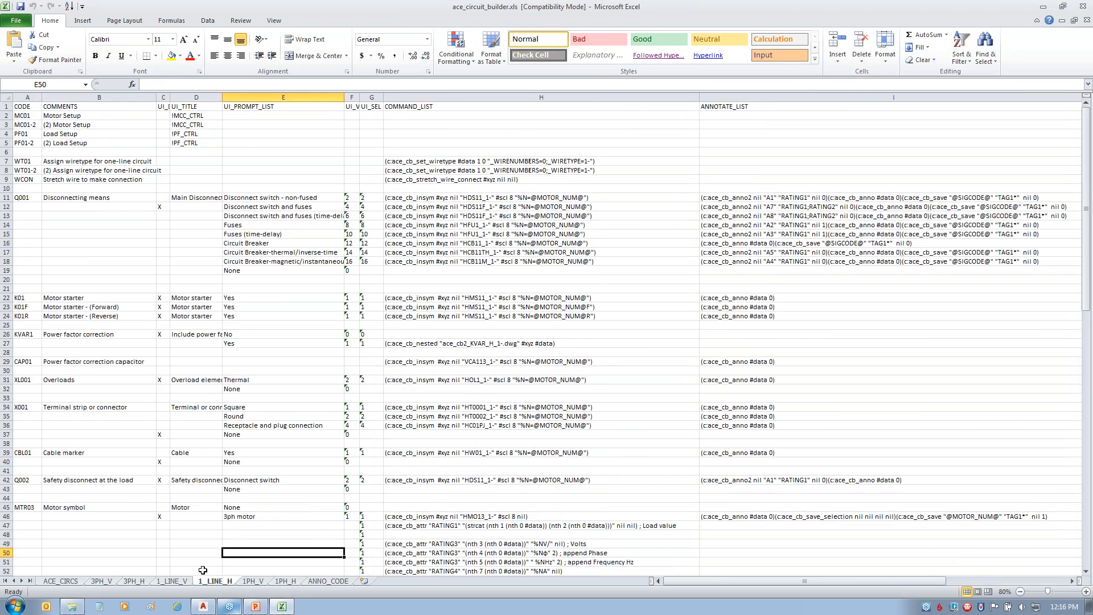
left_click(172, 582)
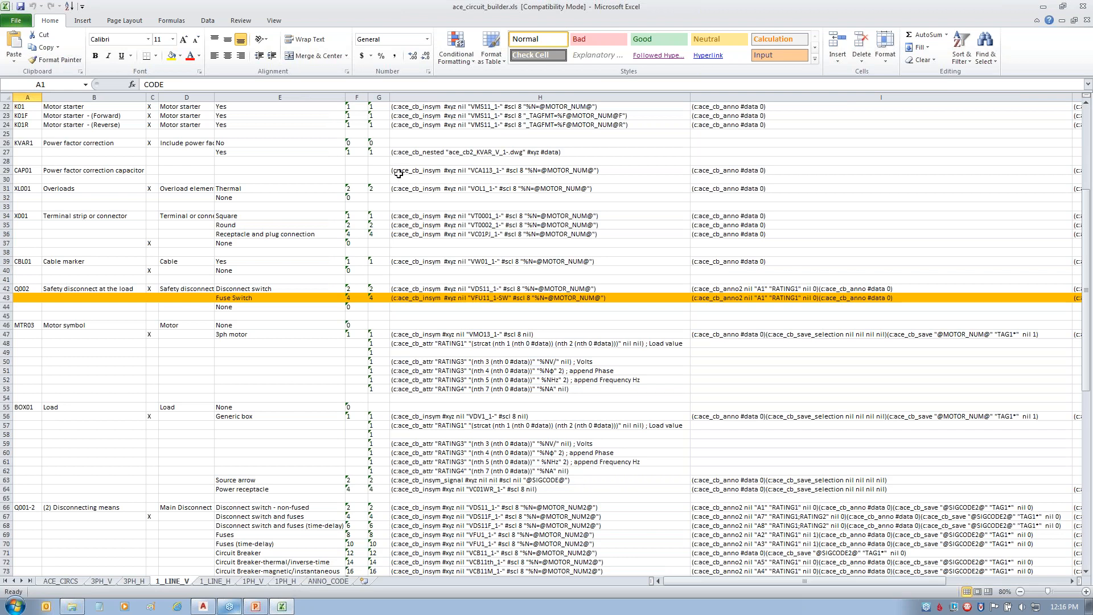
- Review the component codes on the 1_LINE_V sheet and examine the options of the Q002 safety disconnect at the load
scroll(440, 238, "up", 2)
scroll(440, 237, "up", 5)
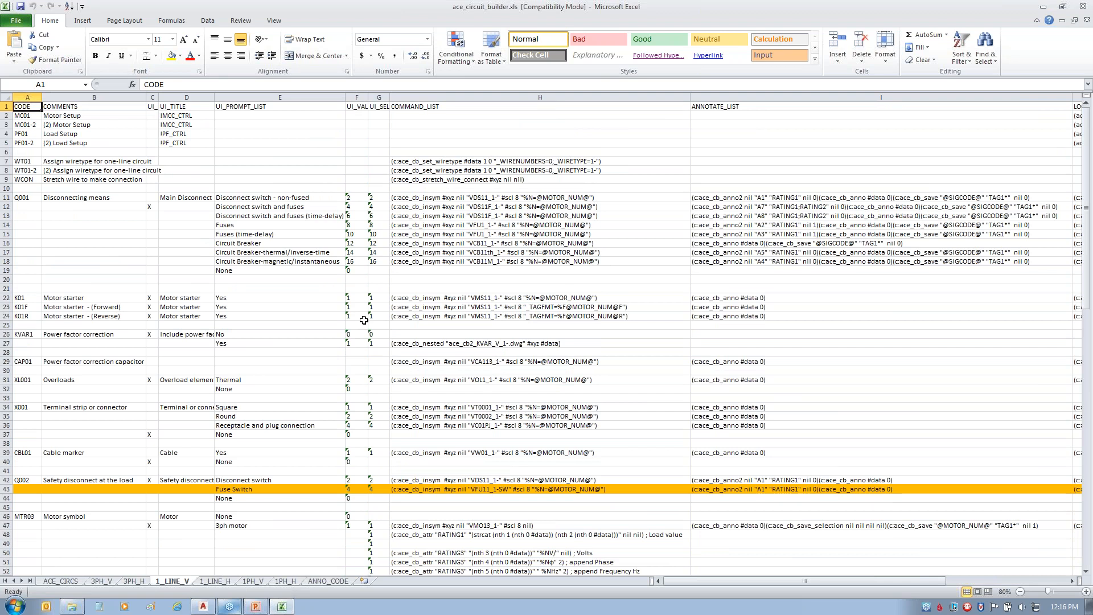
scroll(363, 319, "down", 7)
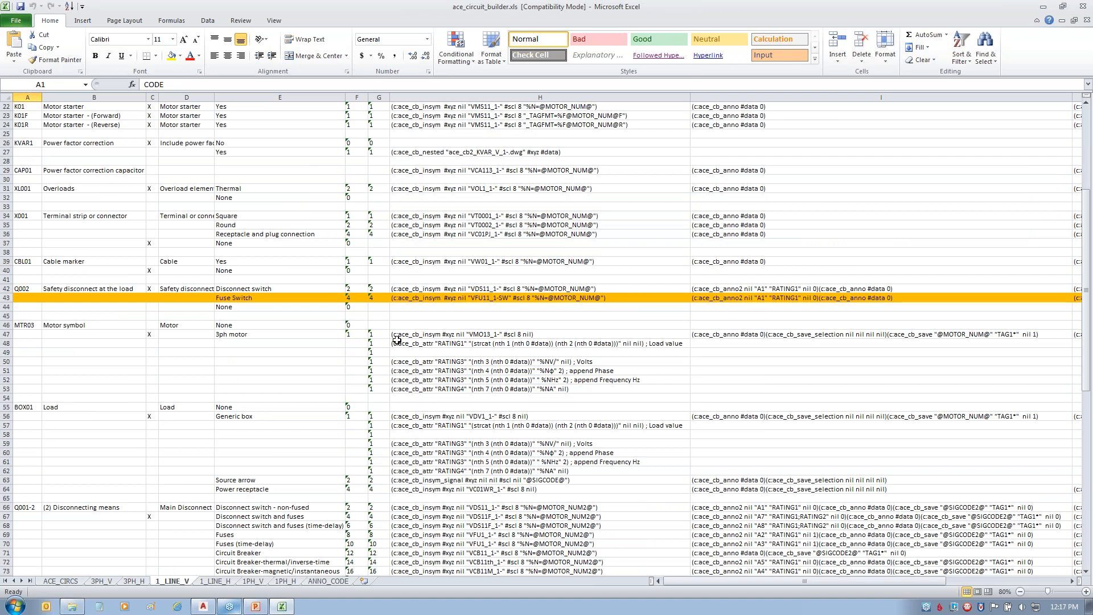
left_click(90, 288)
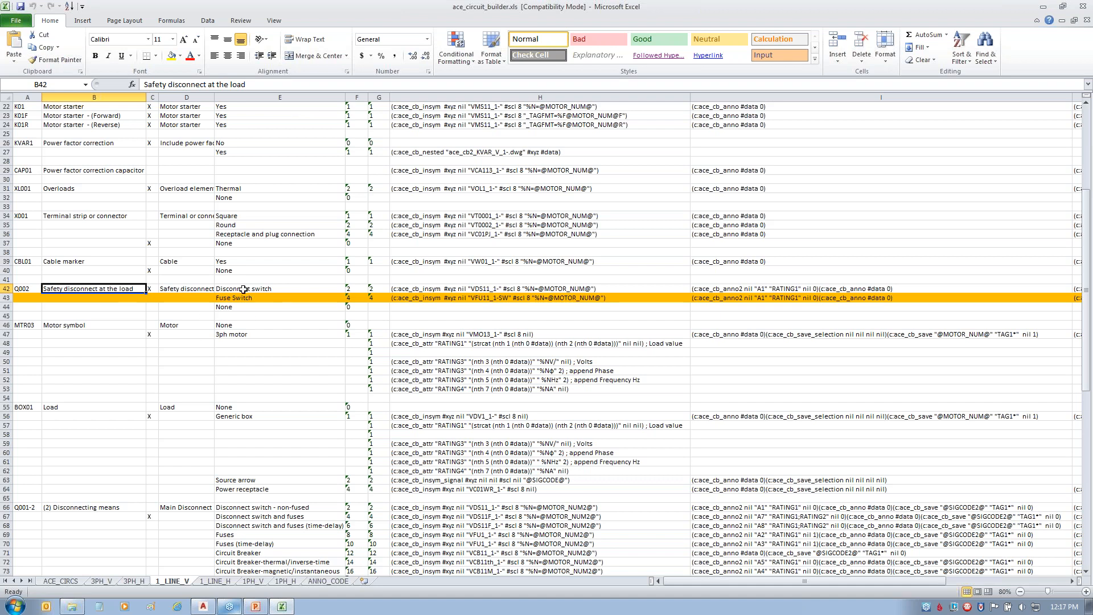
left_click(106, 306)
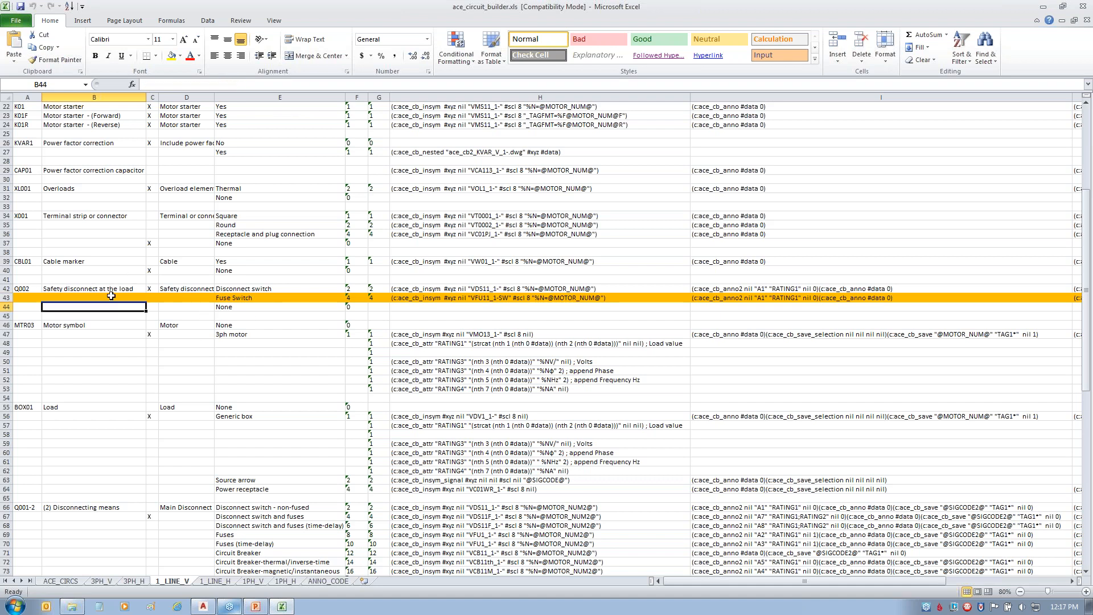
left_click(228, 307)
left_click(244, 288)
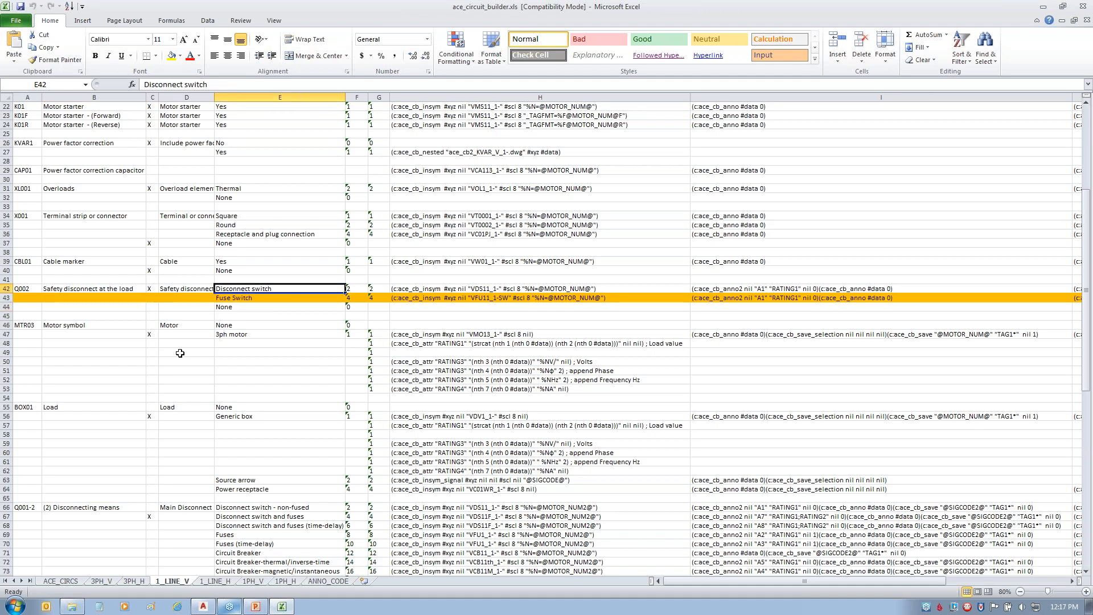
left_click(20, 298)
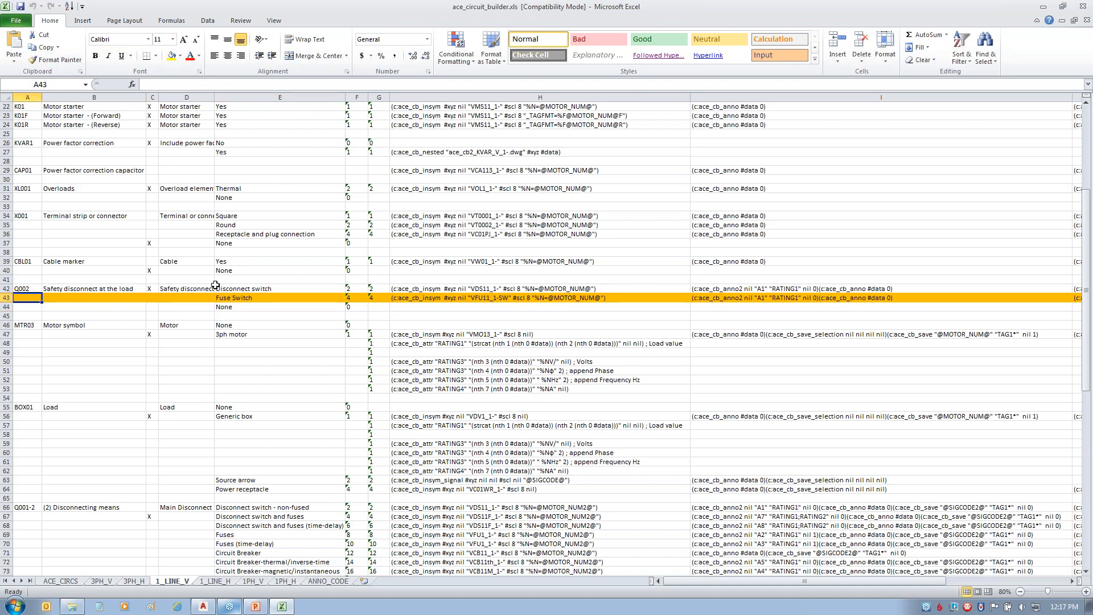
- Examine the Q002 Disconnect switch row across cells E42 to L42, including its annotation and catalog lookup entries
left_click(175, 289)
key("Right")
key("shift+Right")
key("shift+Right")
key("shift+Right")
key("shift+Right")
key("shift+Right")
key("shift+Right")
key("shift+Right")
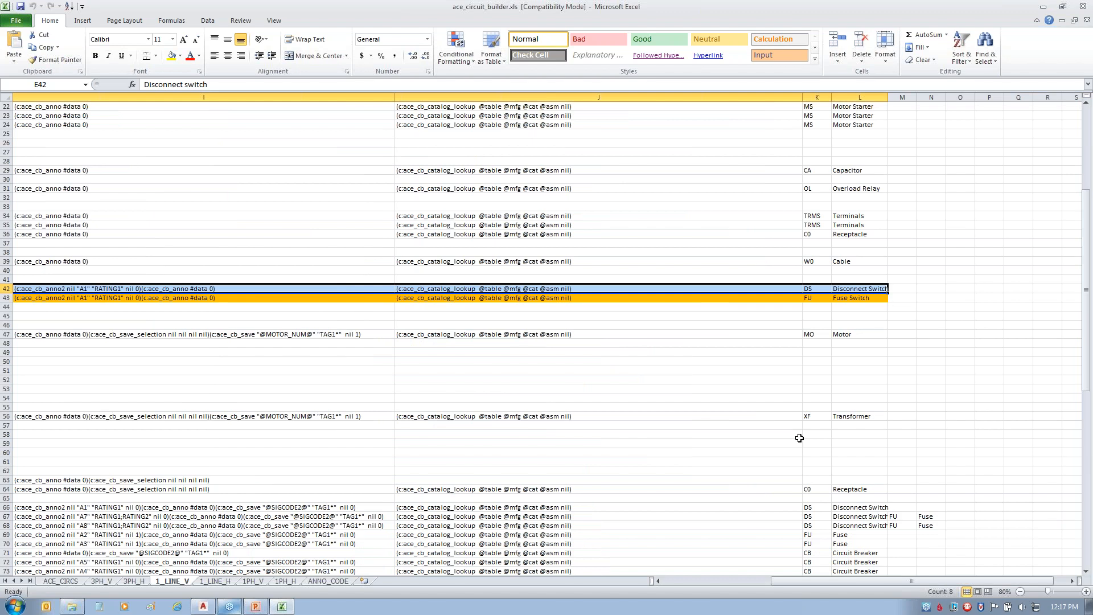
key("Left")
key("Left")
key("Left")
key("Left")
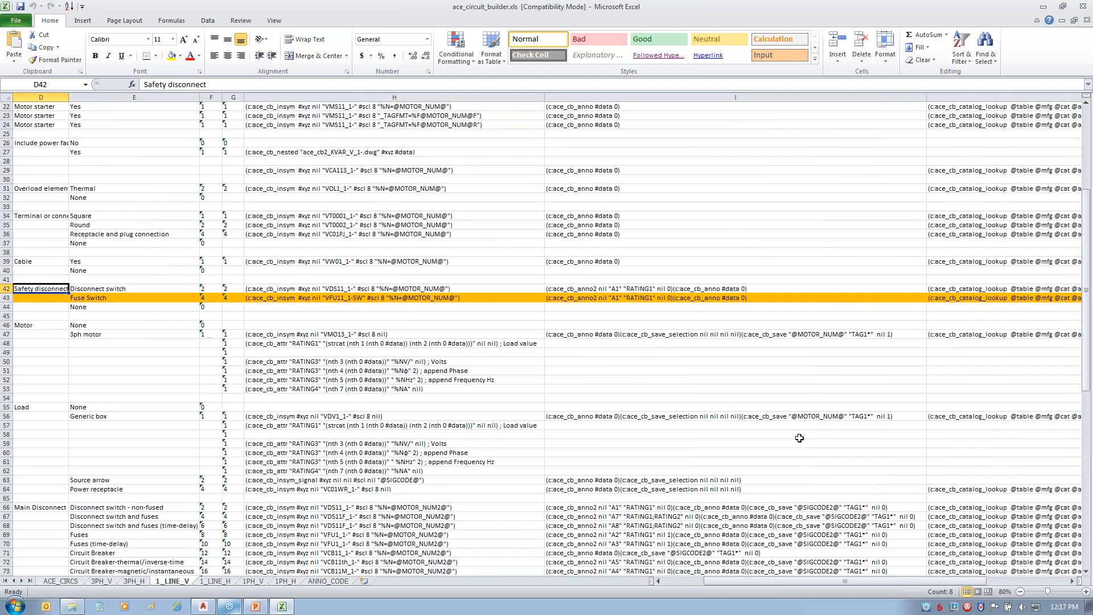
- Examine the Fuse Switch option in row 43, checking its prompt text and its UI_VAL and UI_SEL values
key("Down")
key("Right")
key("Right")
key("Right")
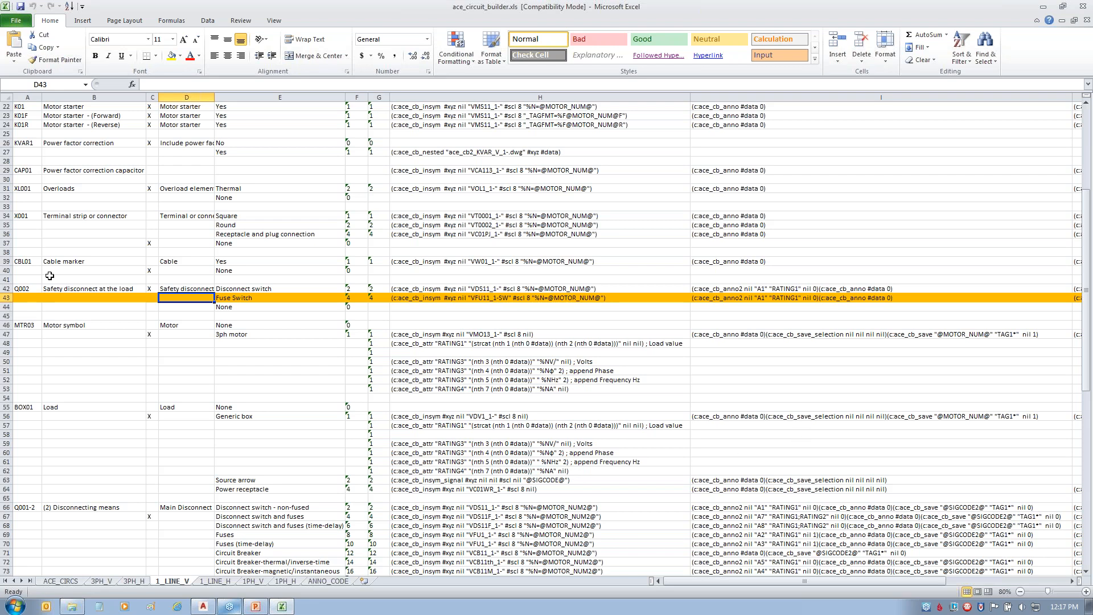
left_click(251, 299)
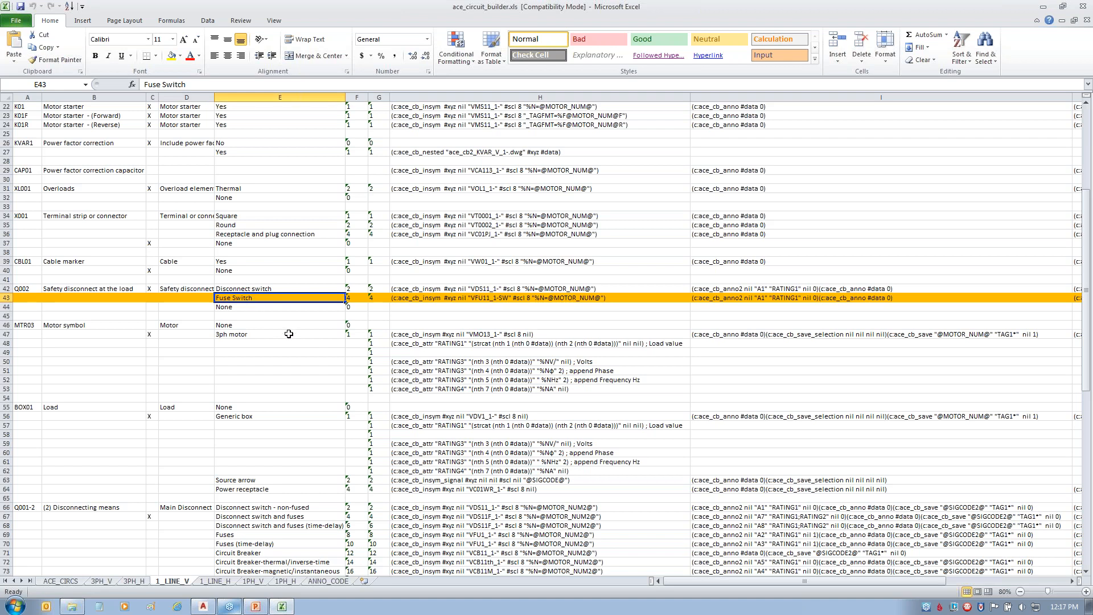
left_click(380, 299)
left_click(358, 300)
left_click(298, 317)
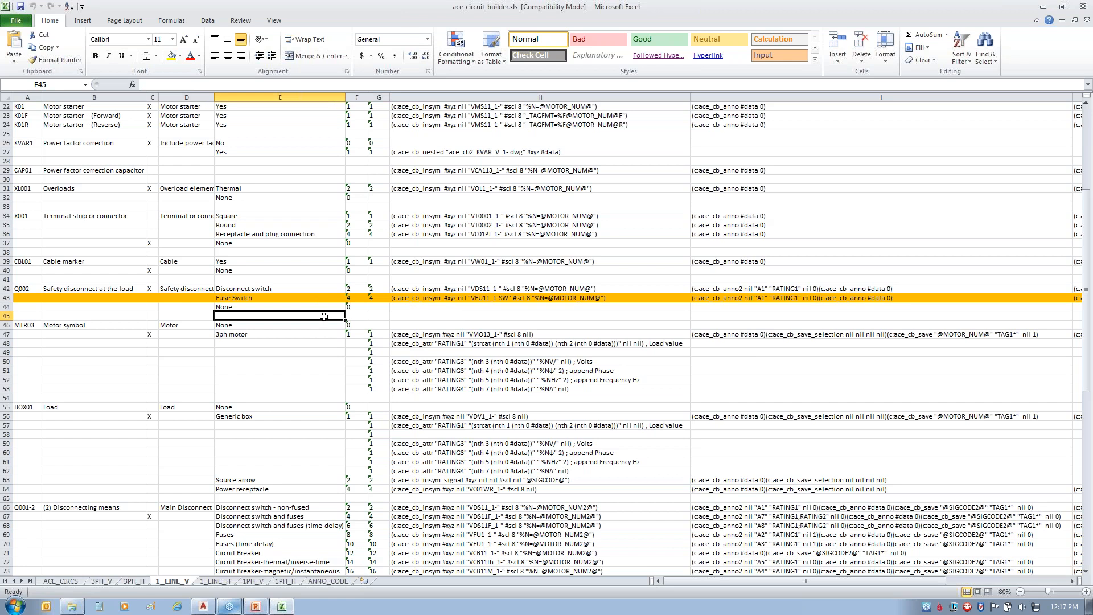
mouse_move(378, 283)
left_mouse_down()
mouse_move(369, 316)
mouse_move(353, 277)
left_mouse_up()
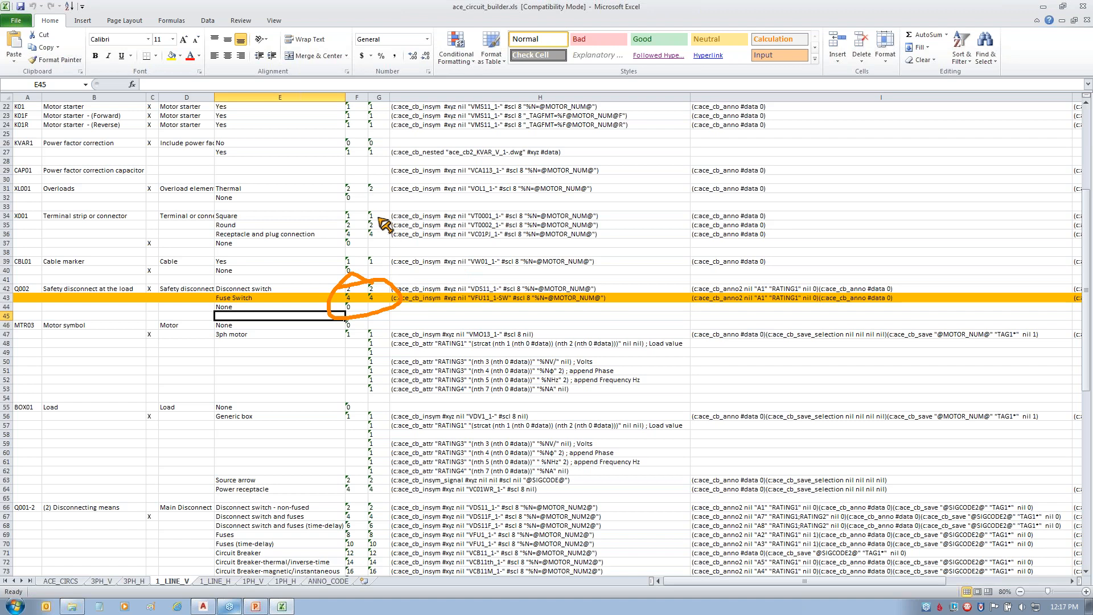
mouse_move(405, 213)
left_mouse_down()
mouse_move(377, 226)
mouse_move(415, 230)
left_mouse_up()
left_click_drag(341, 243, 303, 246)
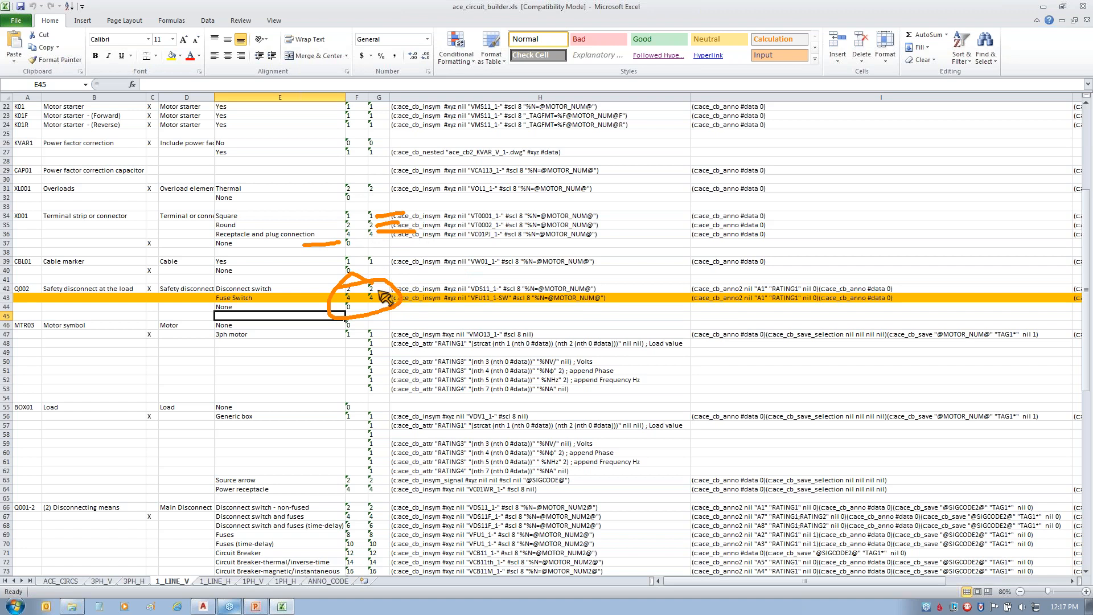
key("Escape")
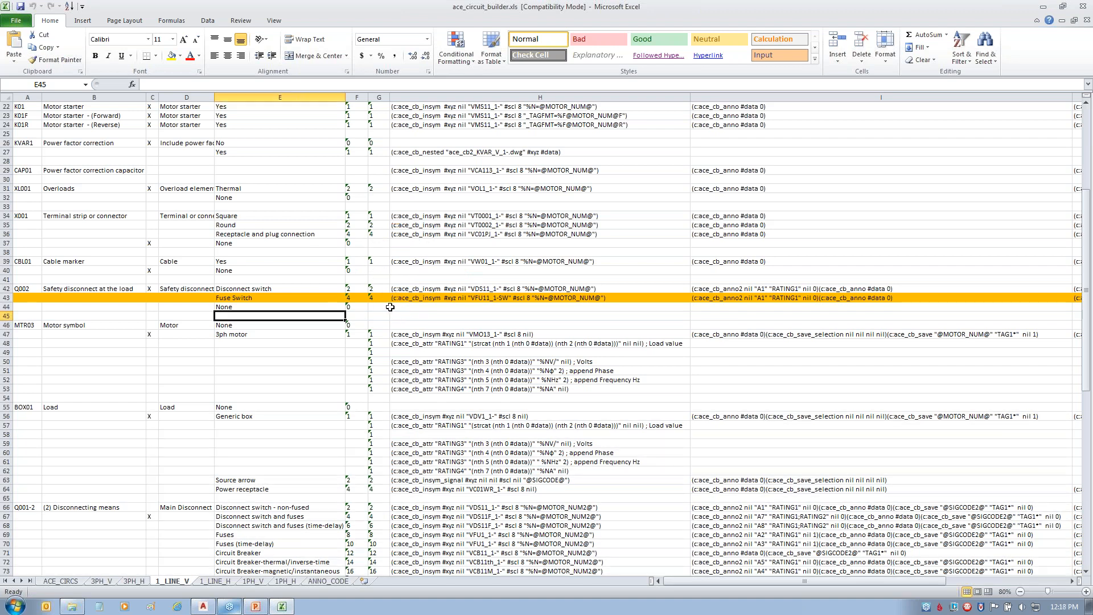
mouse_move(377, 288)
left_mouse_down()
mouse_move(421, 275)
mouse_move(487, 322)
left_mouse_up()
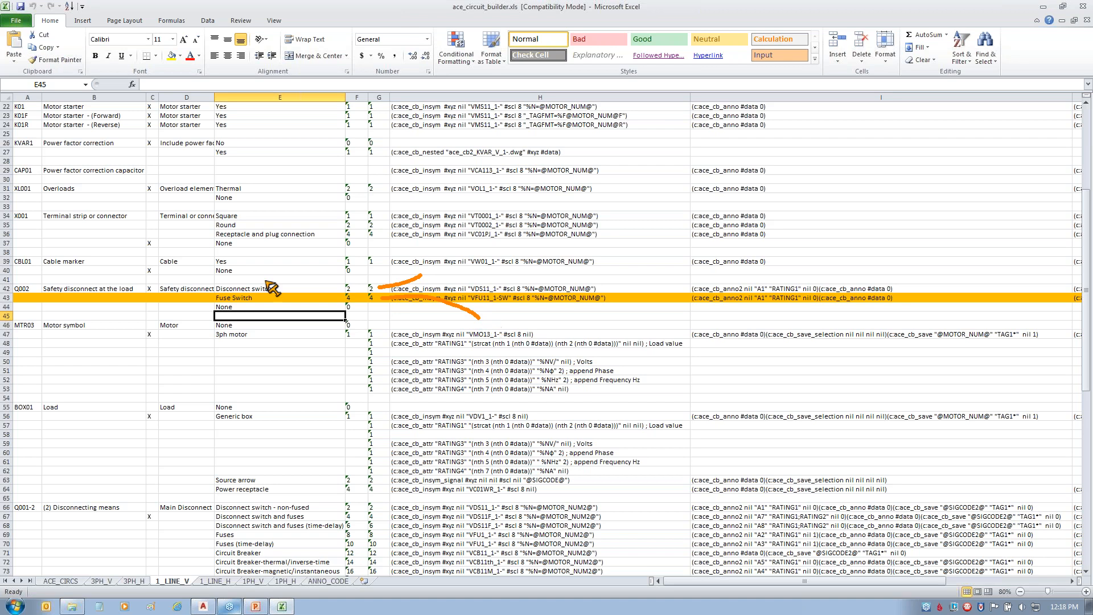
- Compare the symbol insertion commands for Disconnect switch and Fuse Switch in H42 and H43, and close the workbook
left_click_drag(337, 307, 379, 307)
key("Escape")
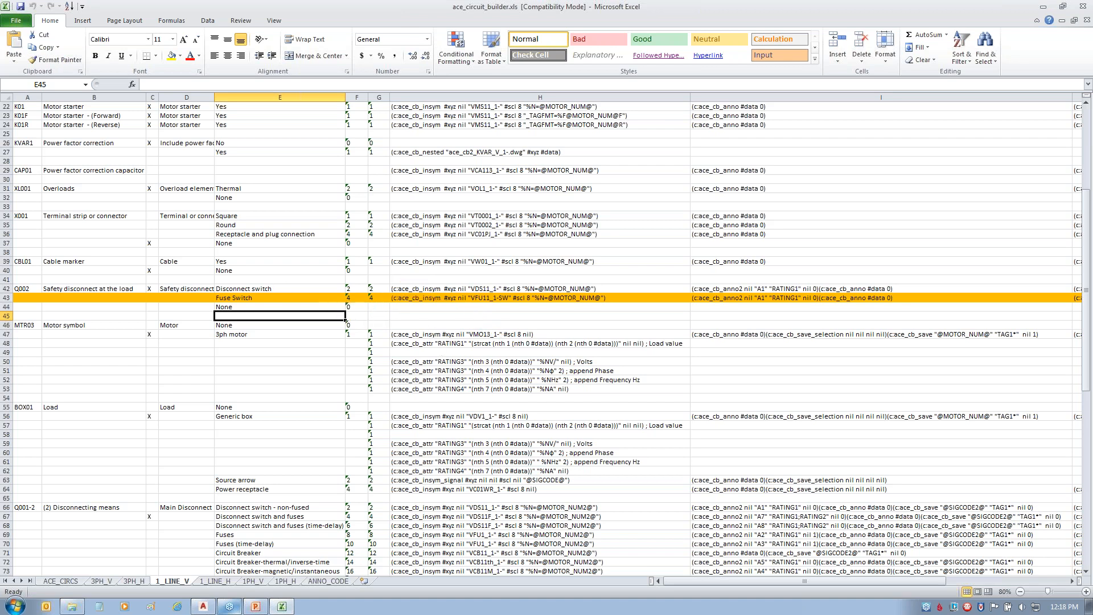
left_click(521, 288)
left_click(518, 297)
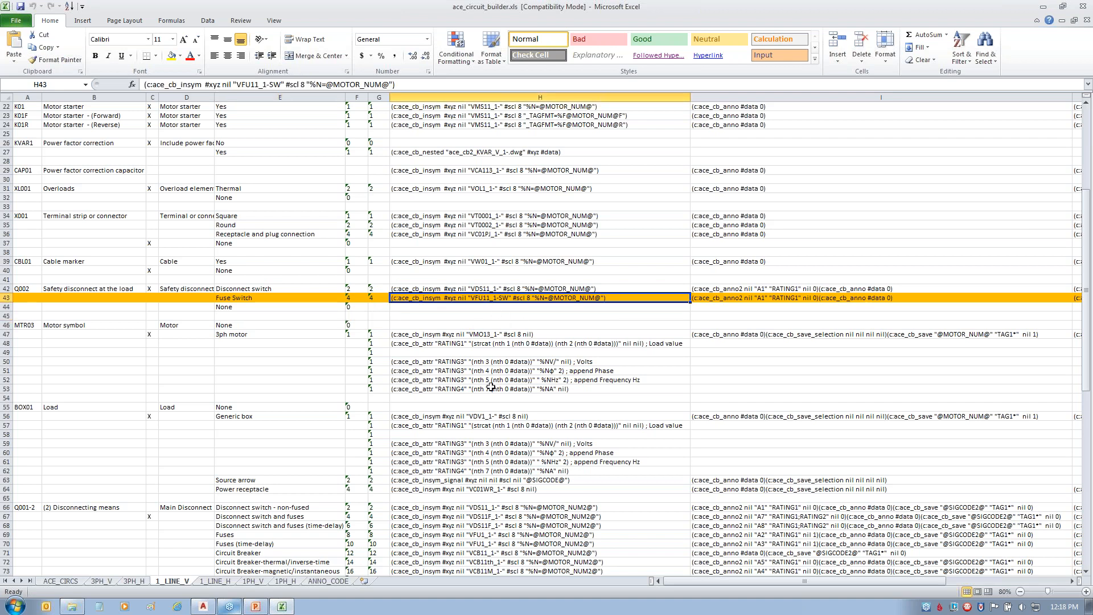
mouse_move(461, 303)
left_mouse_down()
mouse_move(514, 304)
mouse_move(456, 312)
mouse_move(557, 373)
left_mouse_up()
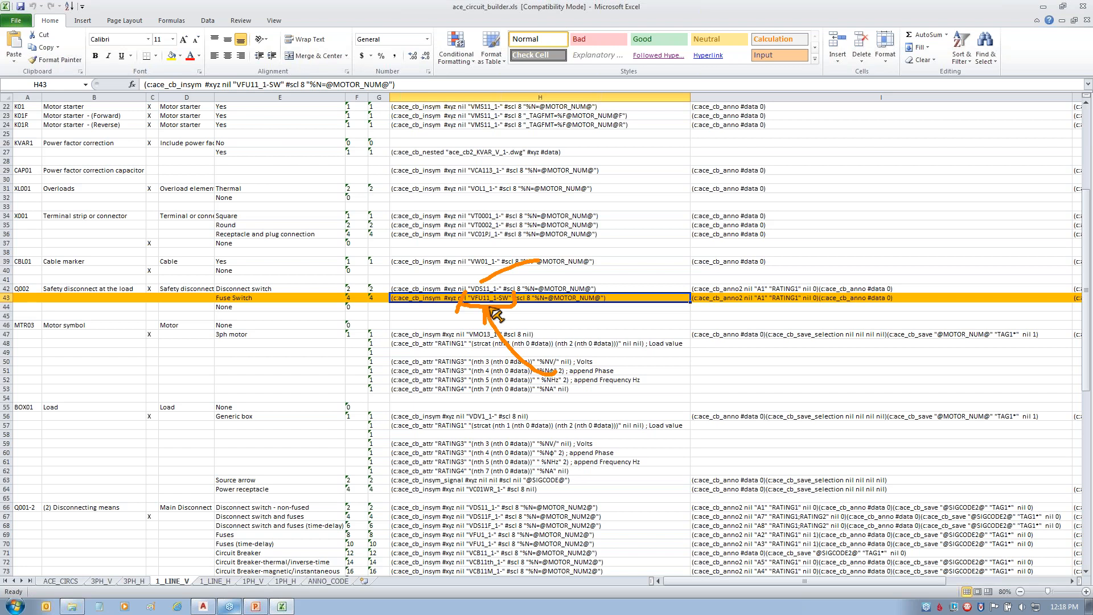
left_click_drag(490, 308, 540, 328)
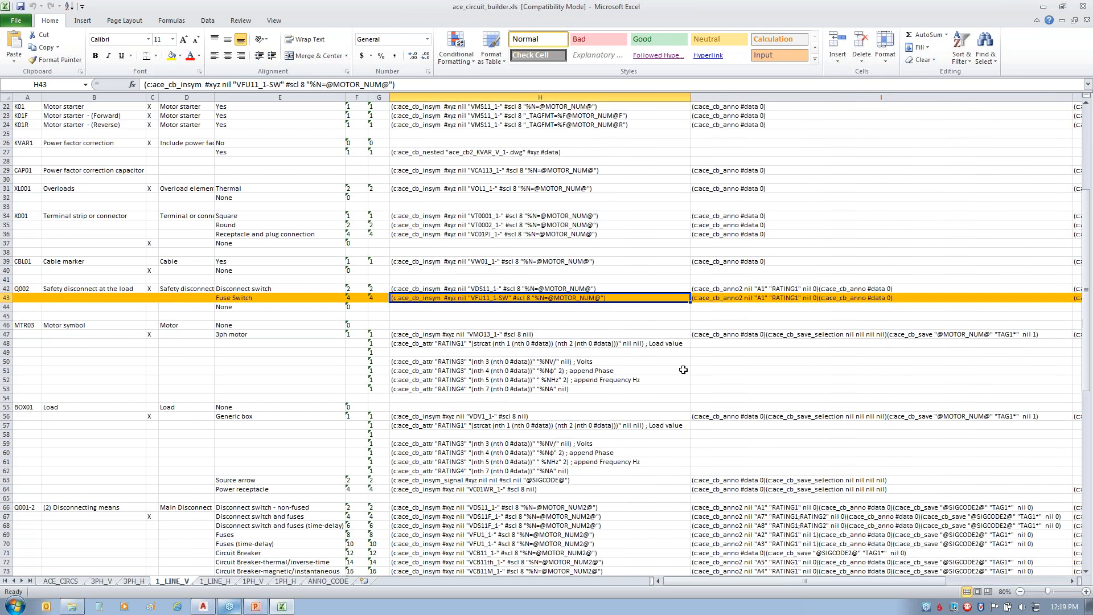
left_click(1082, 6)
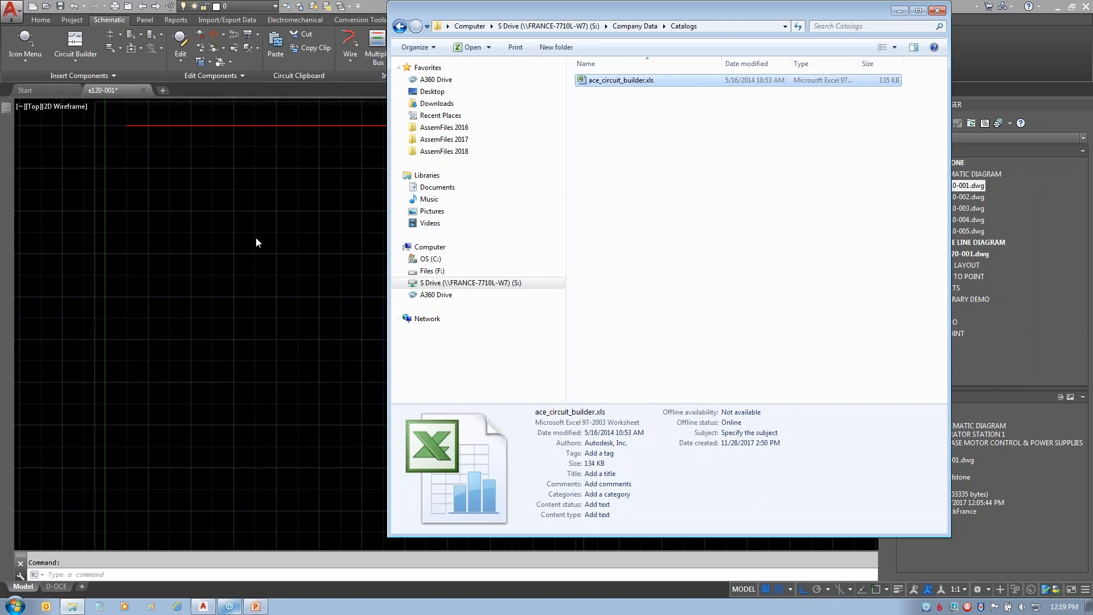
- Switch to AutoCAD Electrical and place a configurable One-line Motor Circuit, Vertical - FVNR - non reversing, near the left end of the horizontal bus
left_click(255, 237)
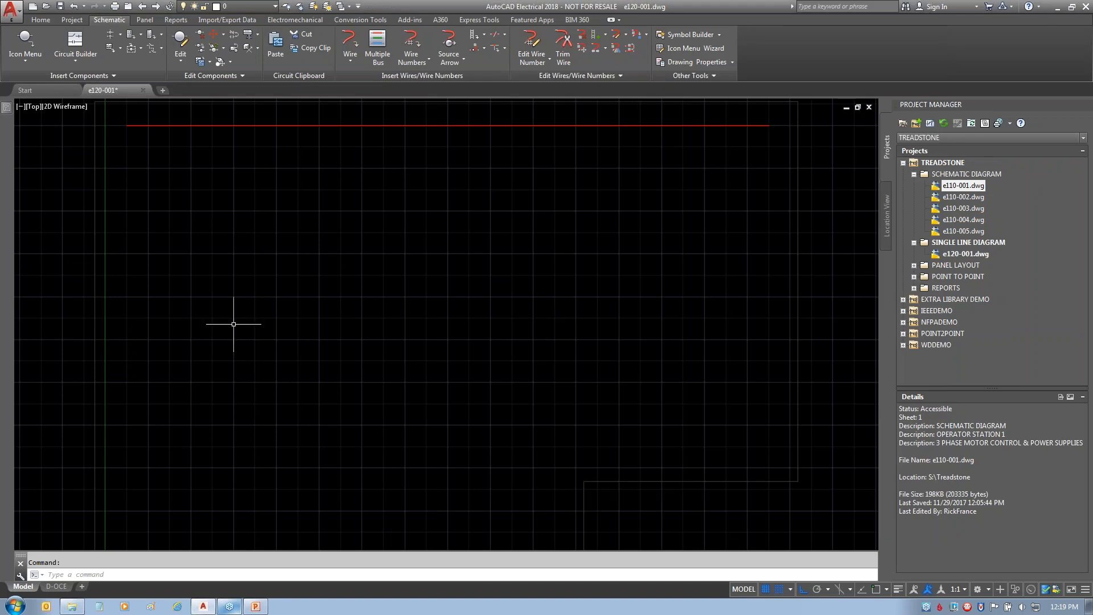
left_click(81, 43)
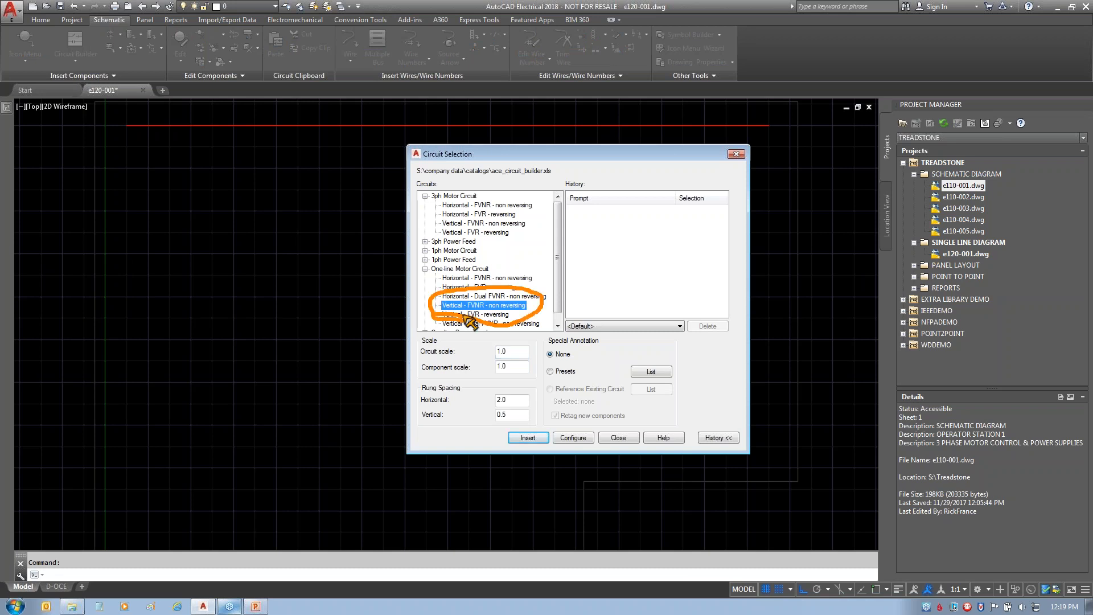
mouse_move(557, 425)
left_mouse_down()
mouse_move(597, 439)
mouse_move(550, 448)
mouse_move(548, 431)
mouse_move(430, 498)
left_mouse_up()
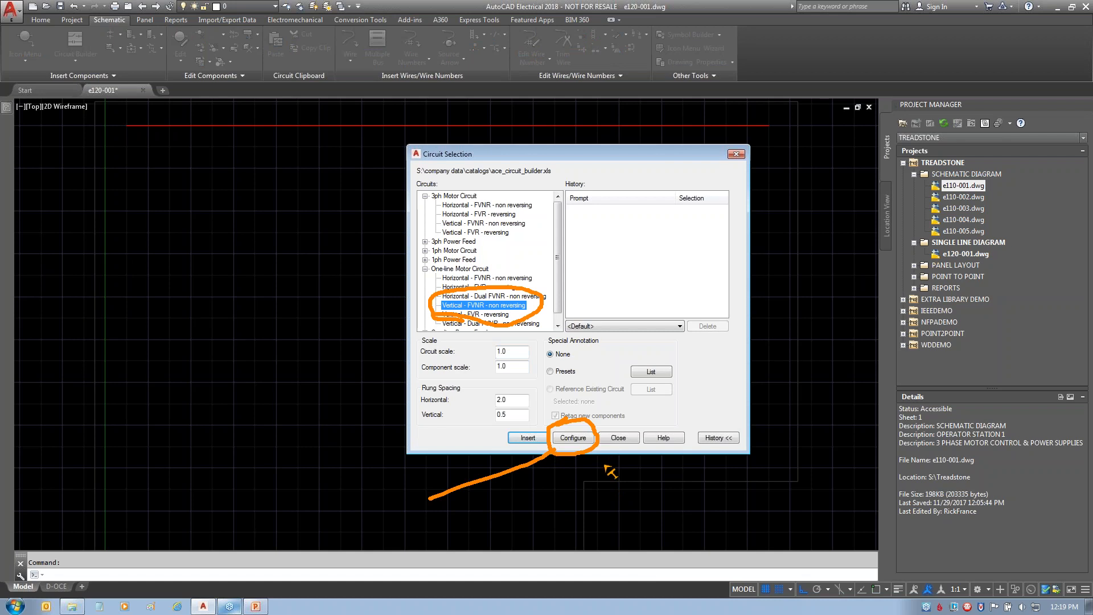
key("Escape")
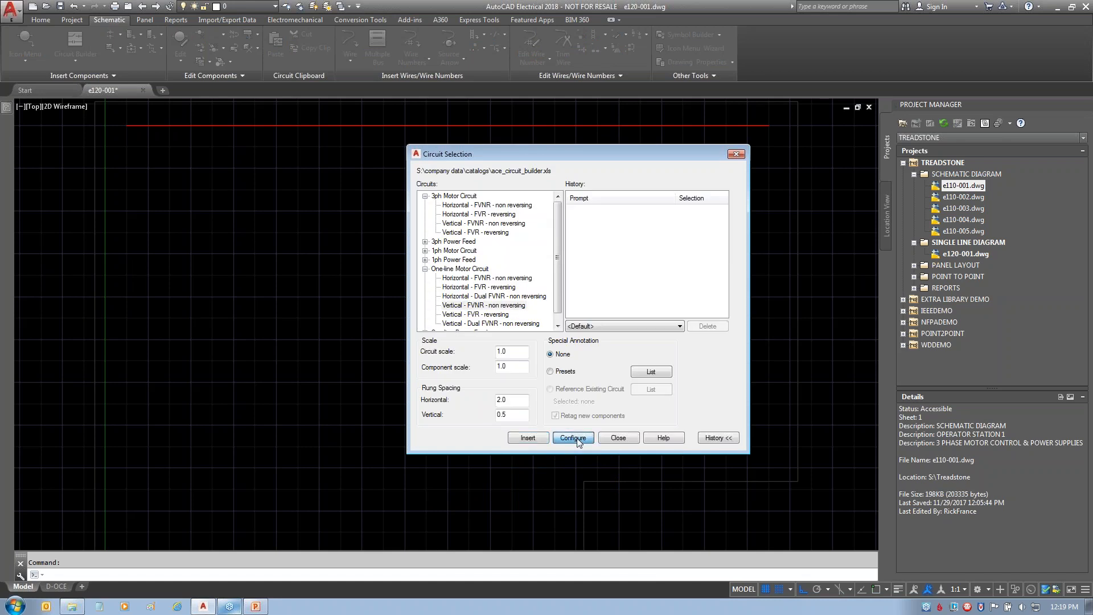
left_click(528, 437)
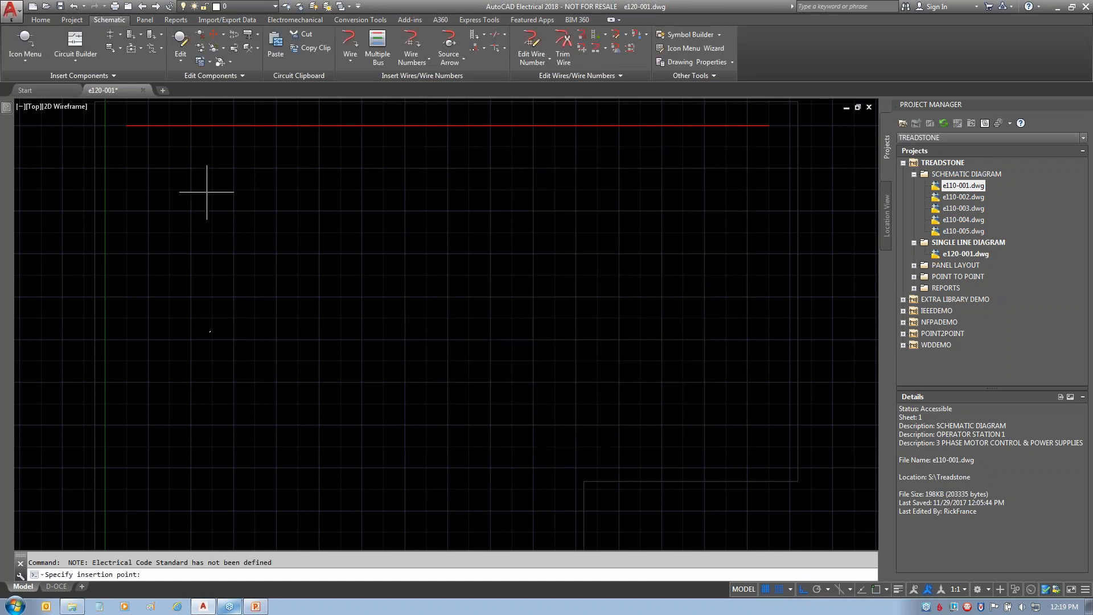
left_click(191, 124)
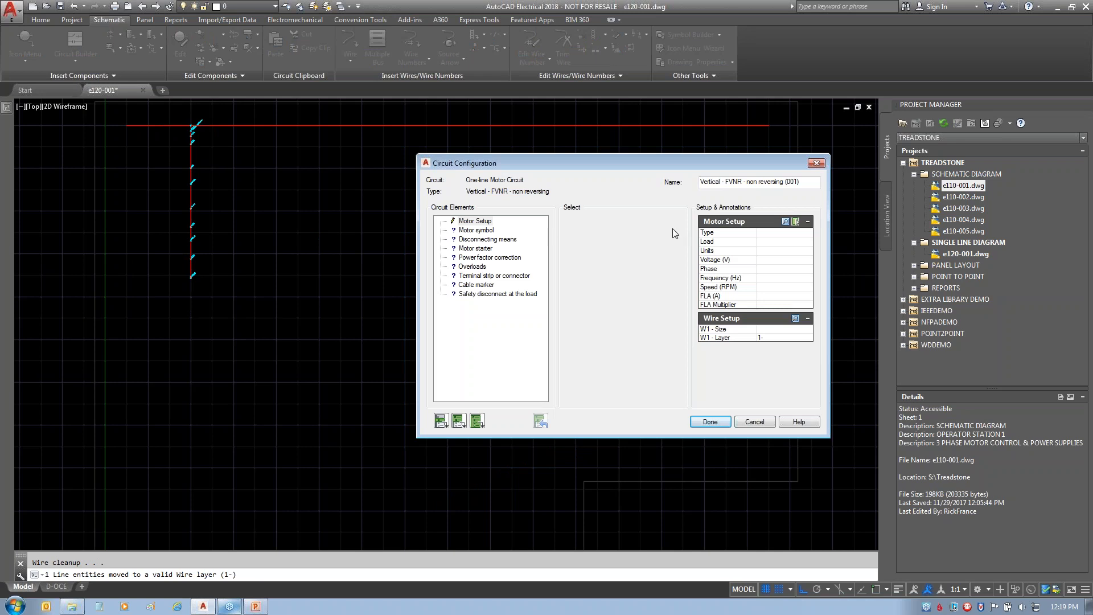
- Name the circuit Air Fan Motor
left_click_drag(811, 184, 654, 188)
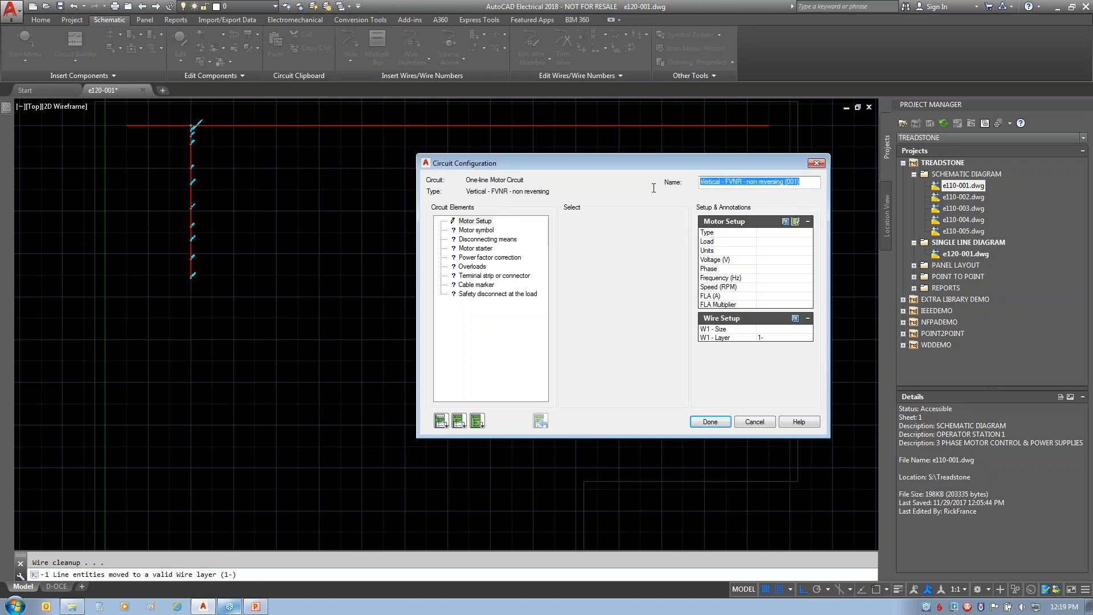
type("Air")
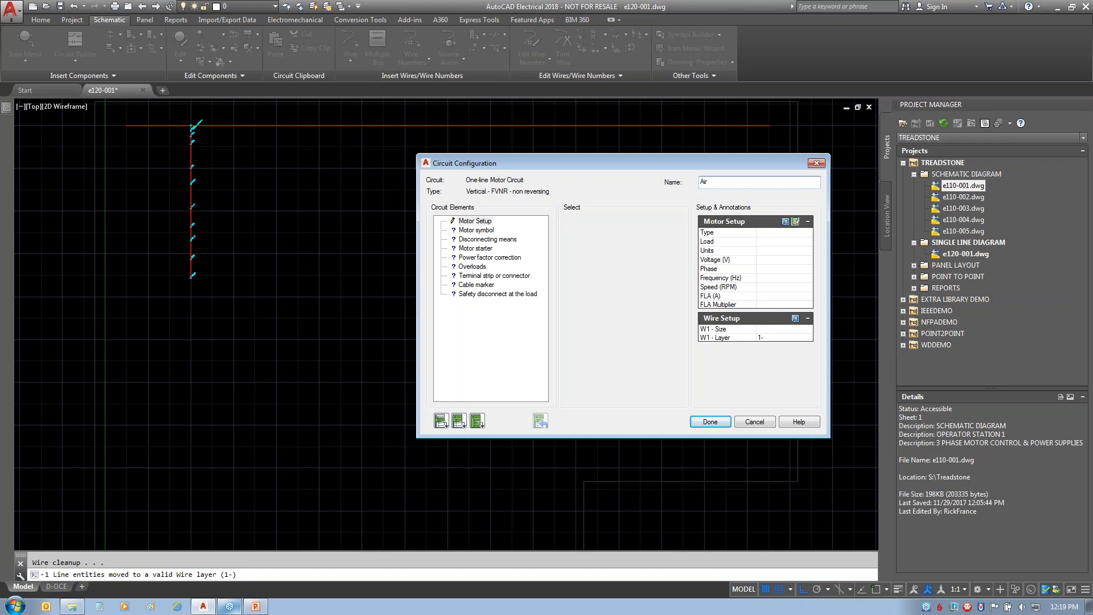
type(" Fan Motor")
- Examine the Motor Setup element's motor and wire setup fields
left_click(475, 222)
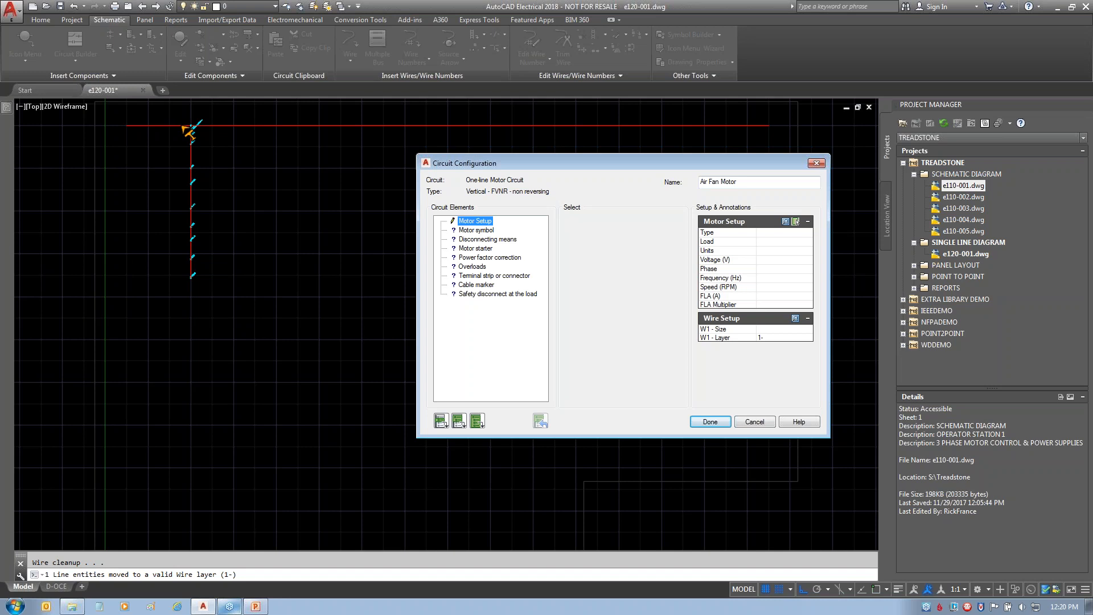
left_click_drag(132, 110, 741, 116)
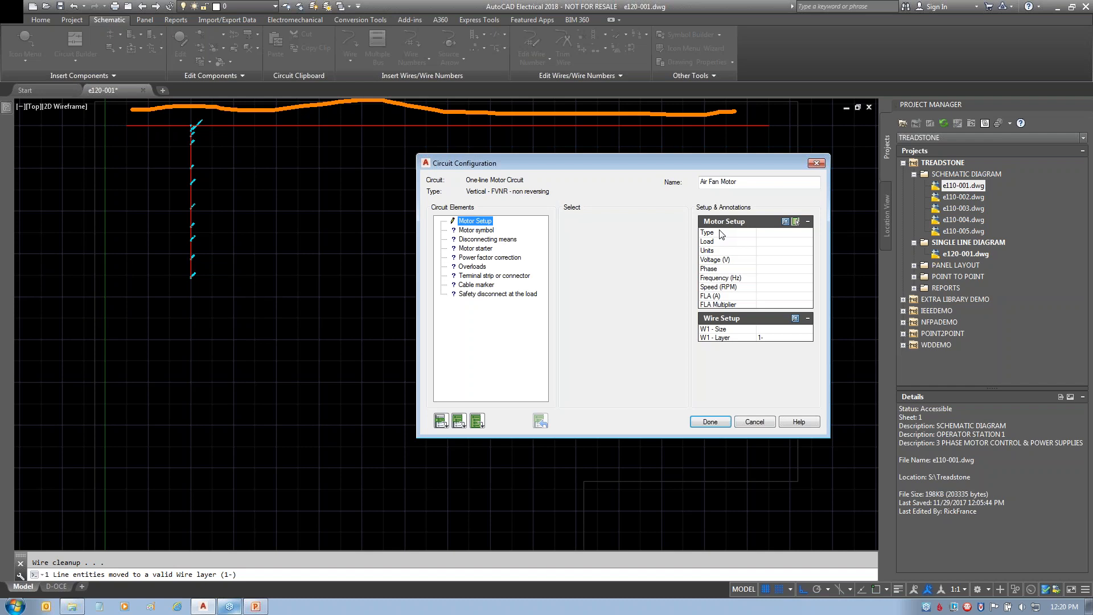
mouse_move(679, 211)
left_mouse_down()
mouse_move(813, 200)
mouse_move(683, 215)
left_mouse_up()
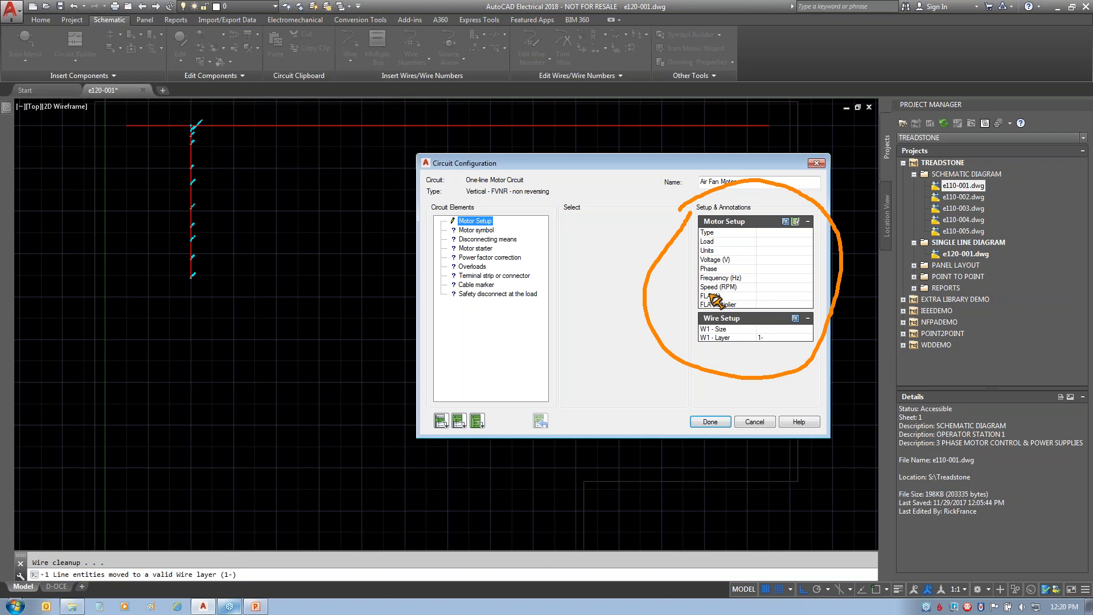
mouse_move(641, 296)
left_mouse_down()
mouse_move(620, 325)
mouse_move(603, 318)
left_mouse_up()
left_click_drag(661, 238, 673, 189)
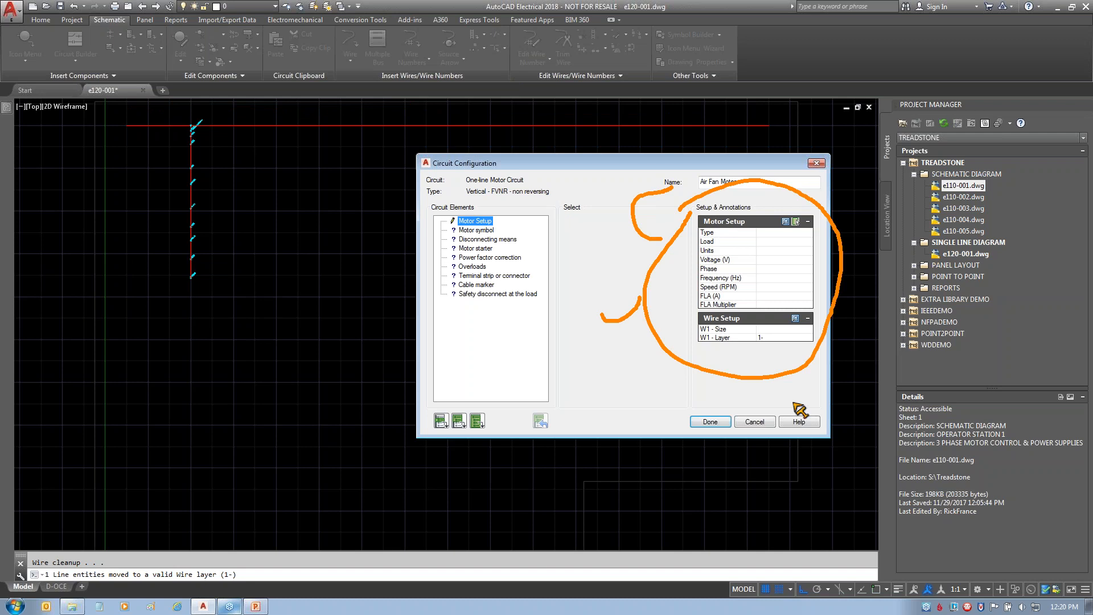
key("Escape")
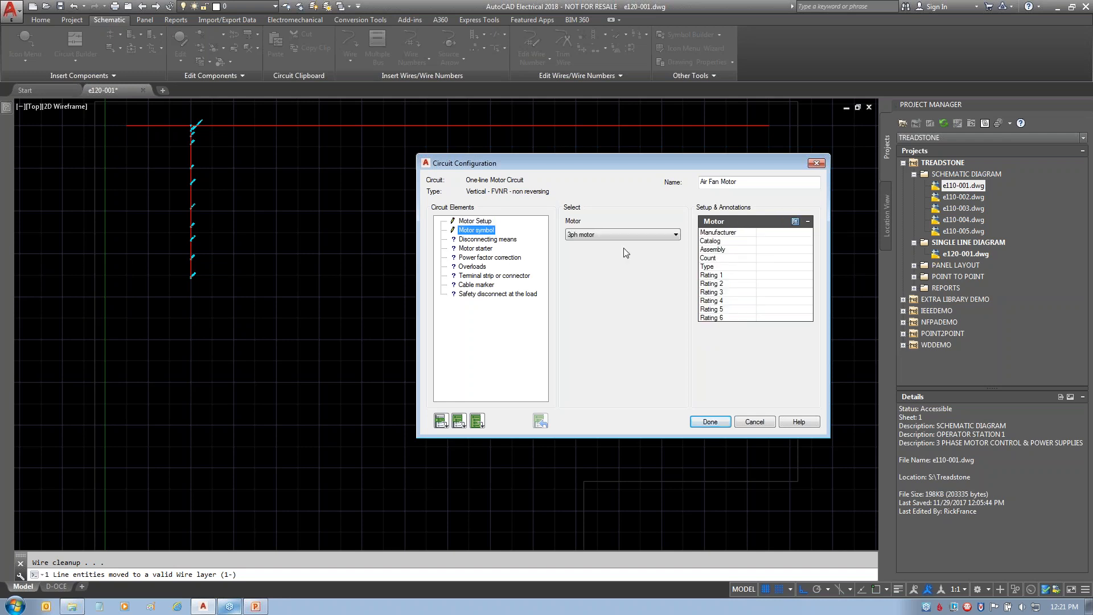
- Set the main disconnect of the Disconnecting means element to Circuit Breaker-magnetic/instantaneous
left_click(499, 239)
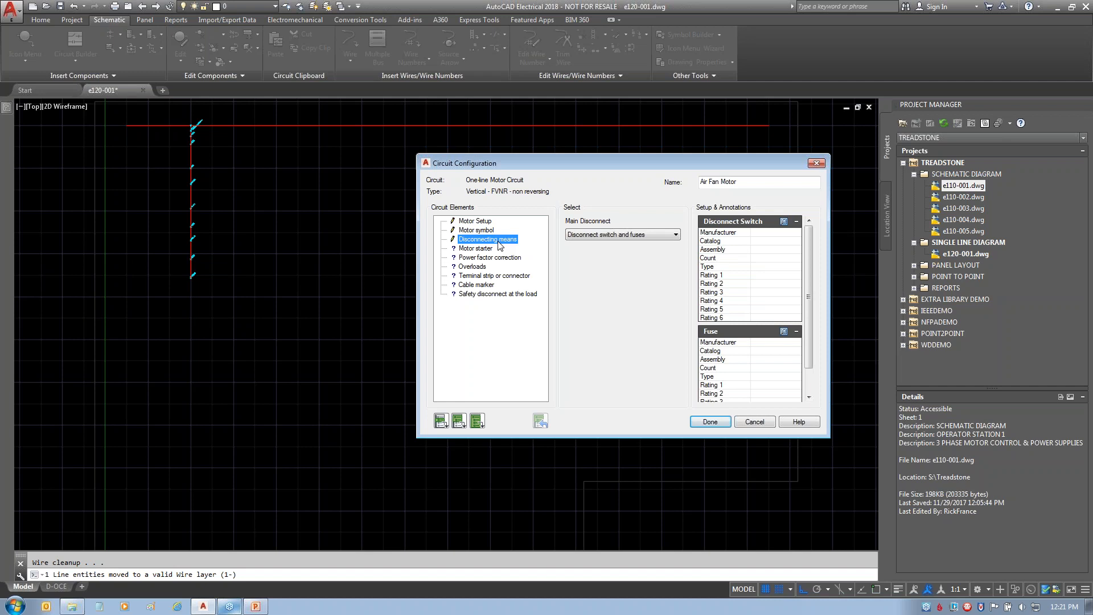
left_click(632, 235)
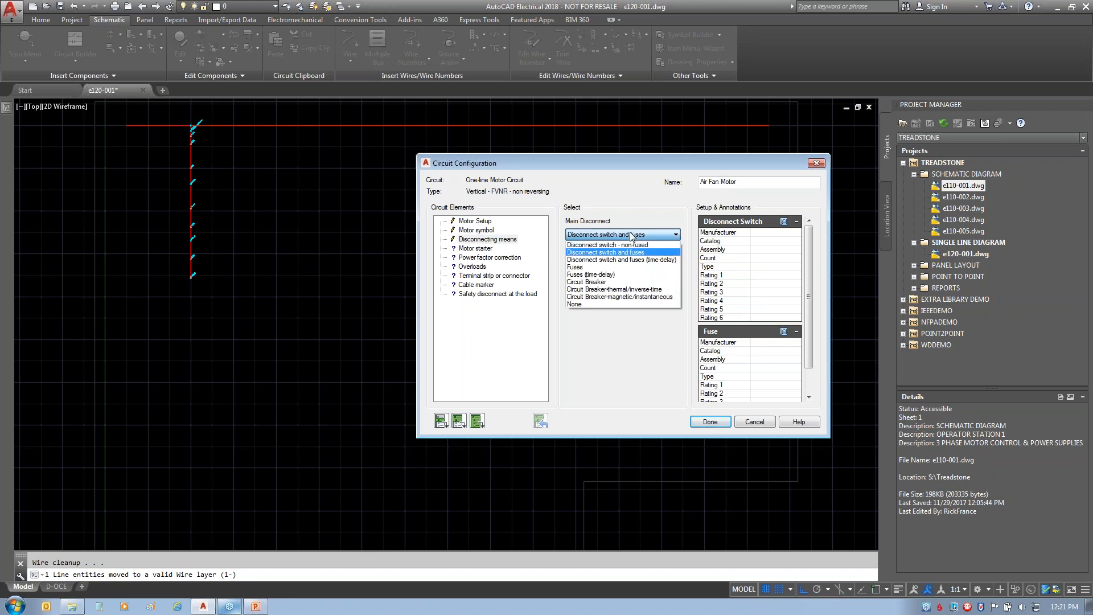
left_click(616, 298)
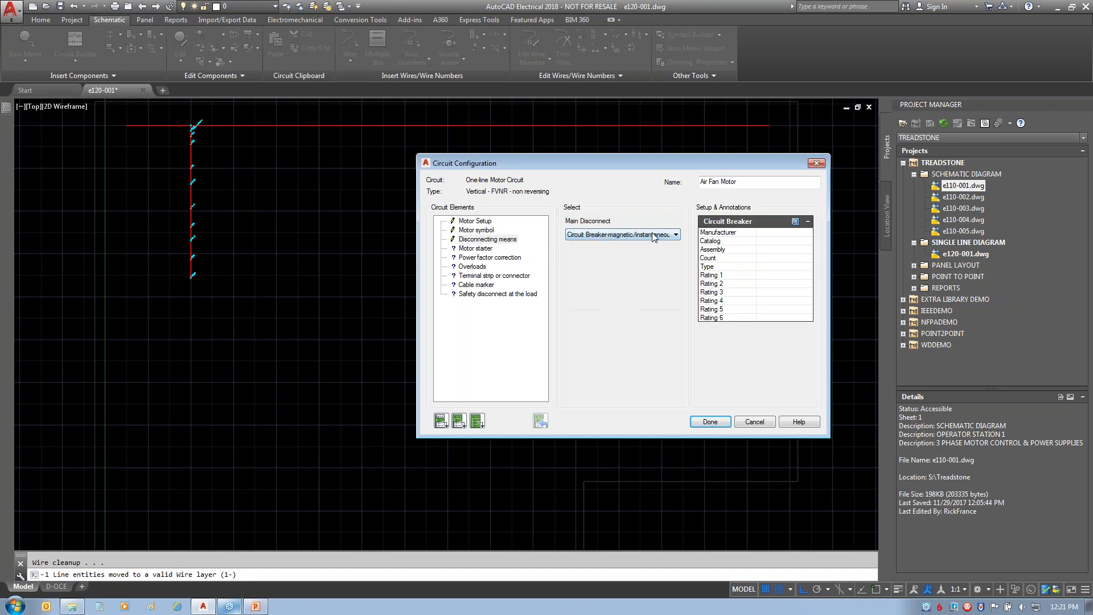
- Accept the defaults for the motor starter (Yes), power factor correction (No), overloads (Thermal) and terminal strip or connector (None)
left_click(483, 249)
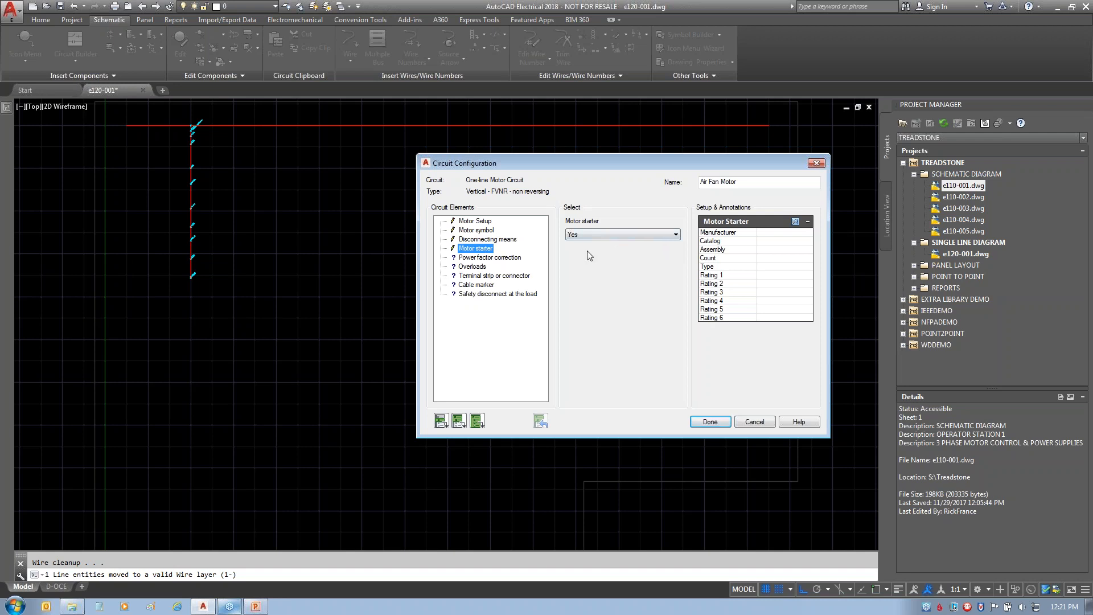
left_click(478, 258)
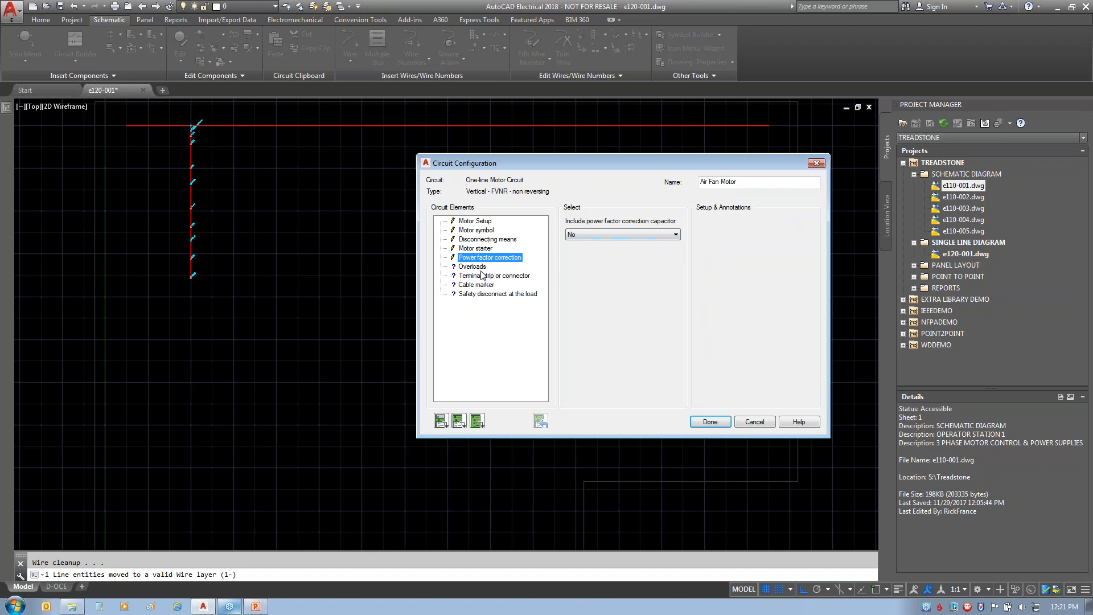
left_click(473, 268)
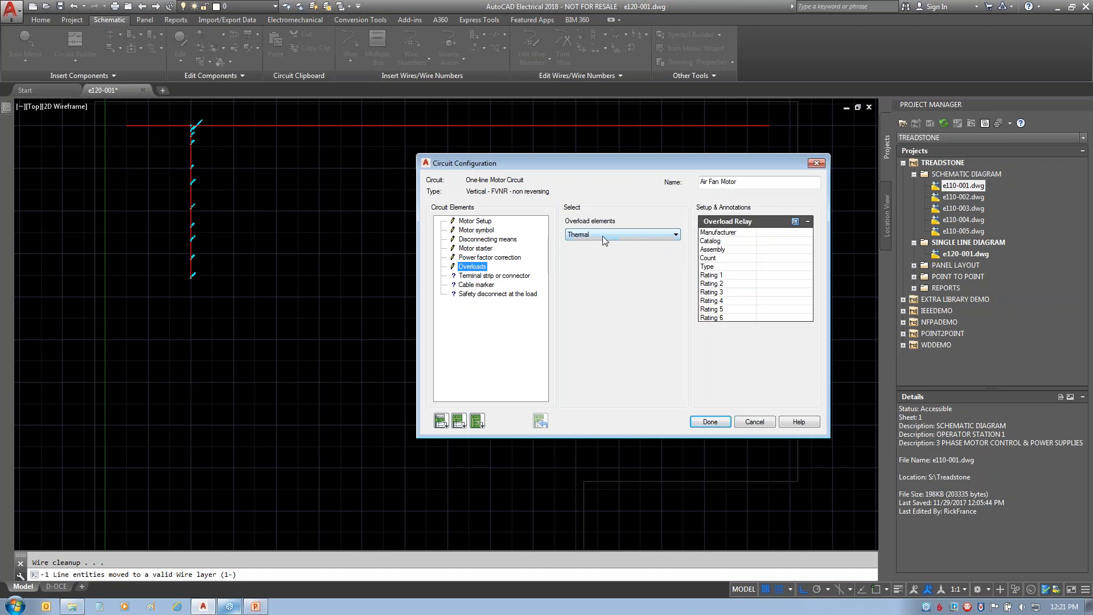
left_click(492, 275)
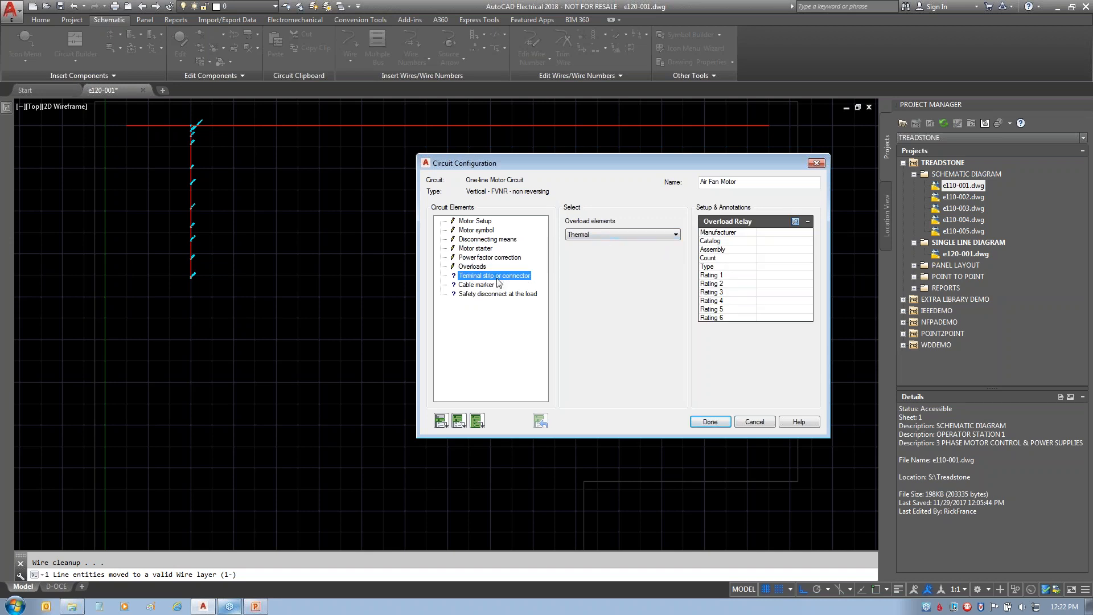
- Include a cable marker in the circuit by setting its Cable option to Yes
left_click(480, 285)
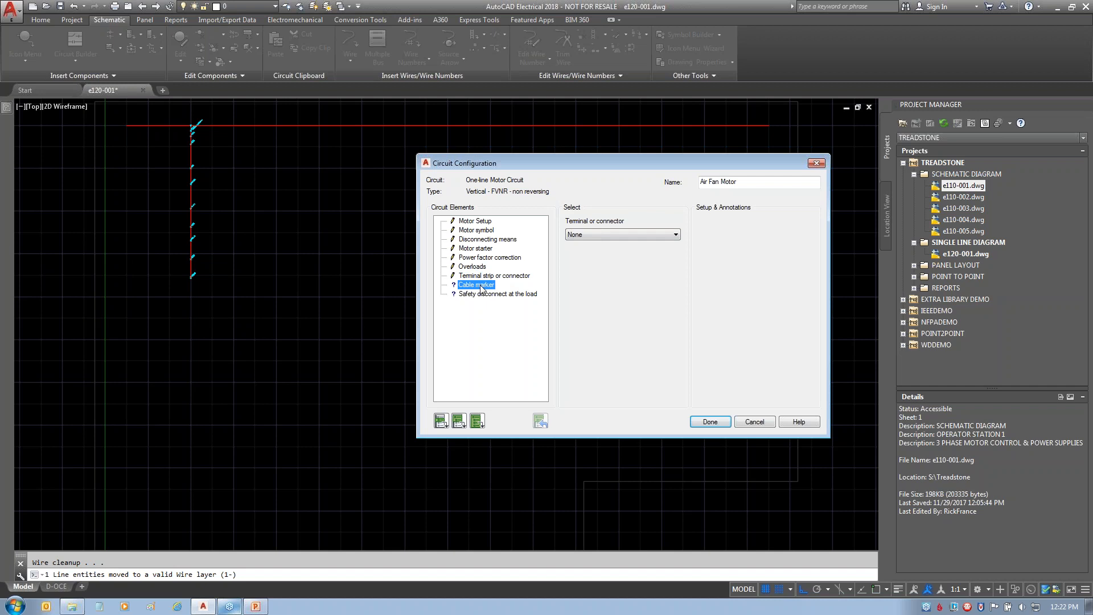
left_click(601, 235)
left_click(593, 247)
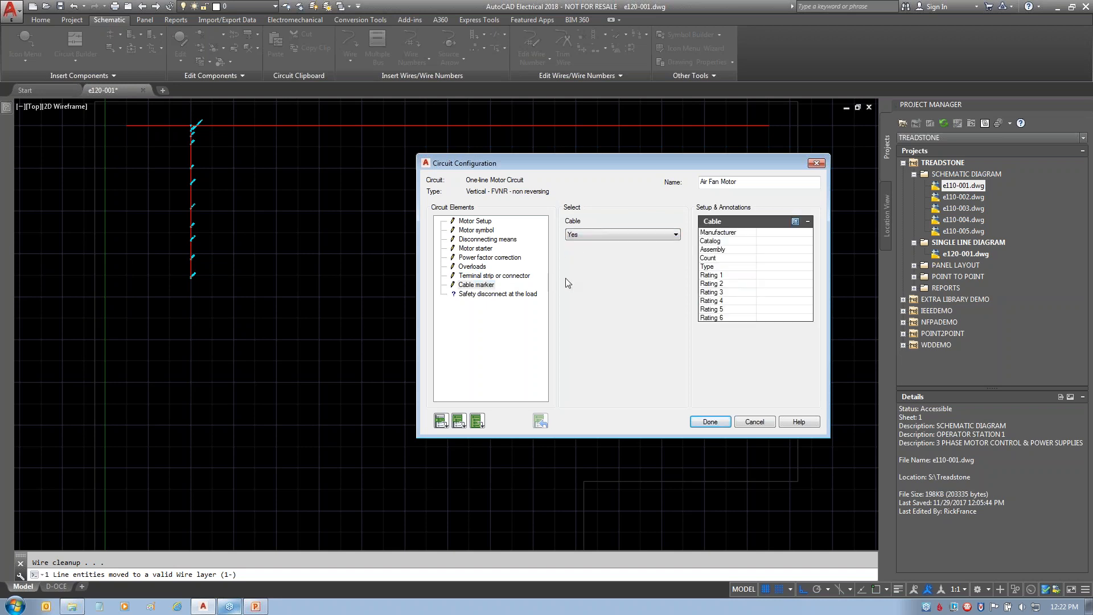
- Set the safety disconnect at the load to the custom Fuse Switch option
left_click(490, 295)
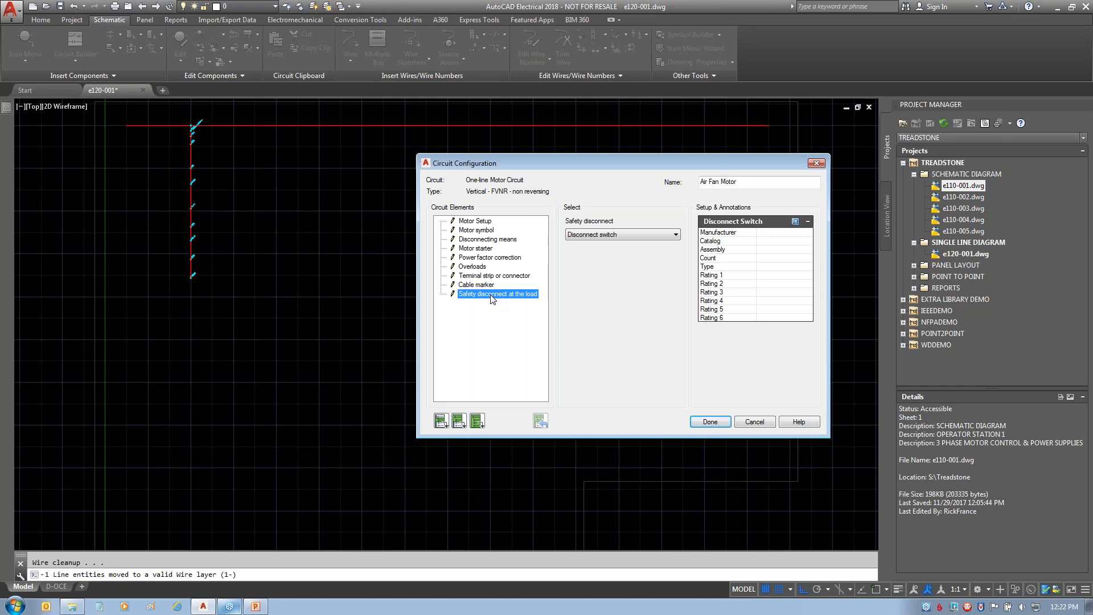
left_click(633, 235)
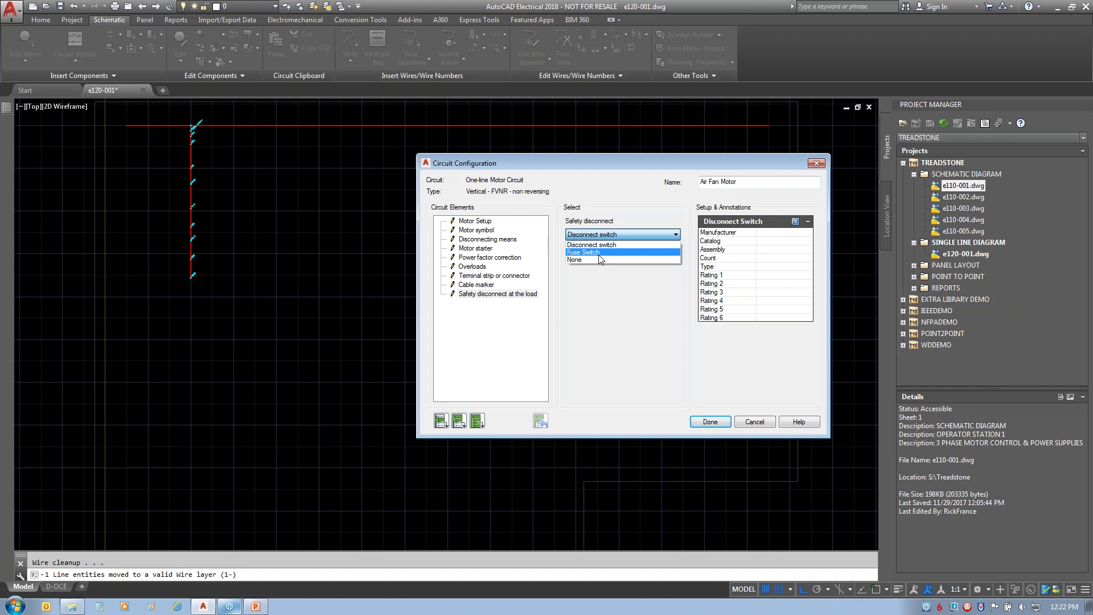
left_click(599, 255)
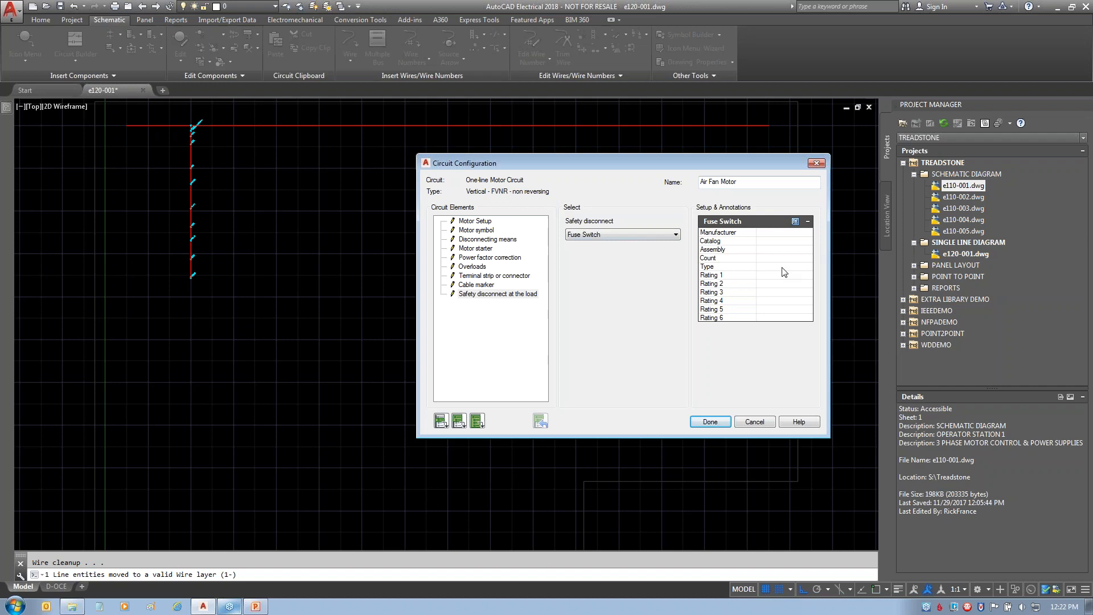
left_click_drag(726, 214, 807, 309)
left_click_drag(796, 225, 724, 322)
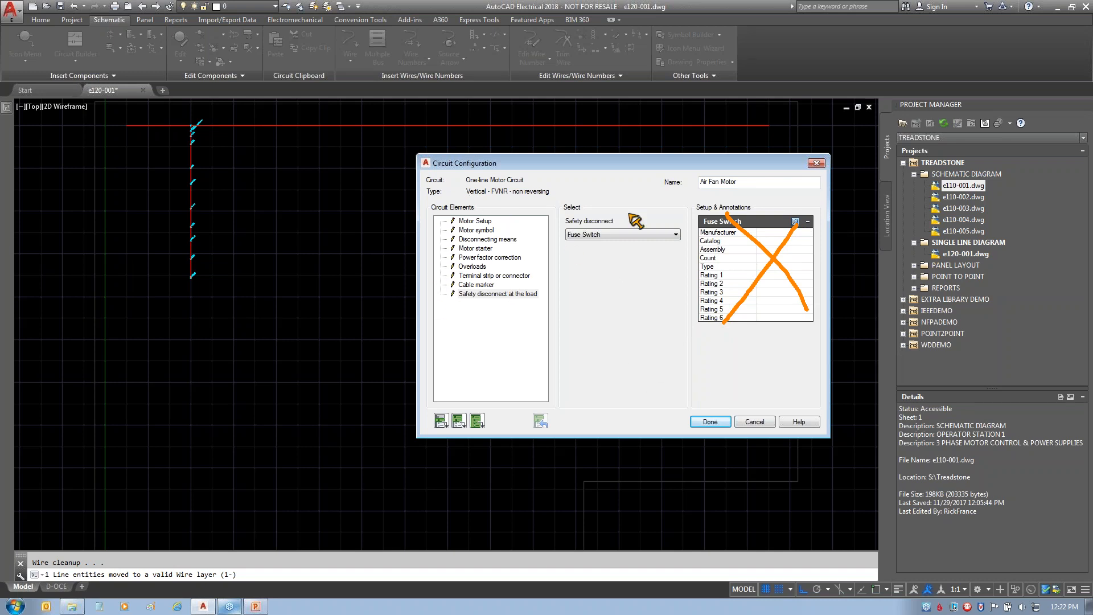
key("Escape")
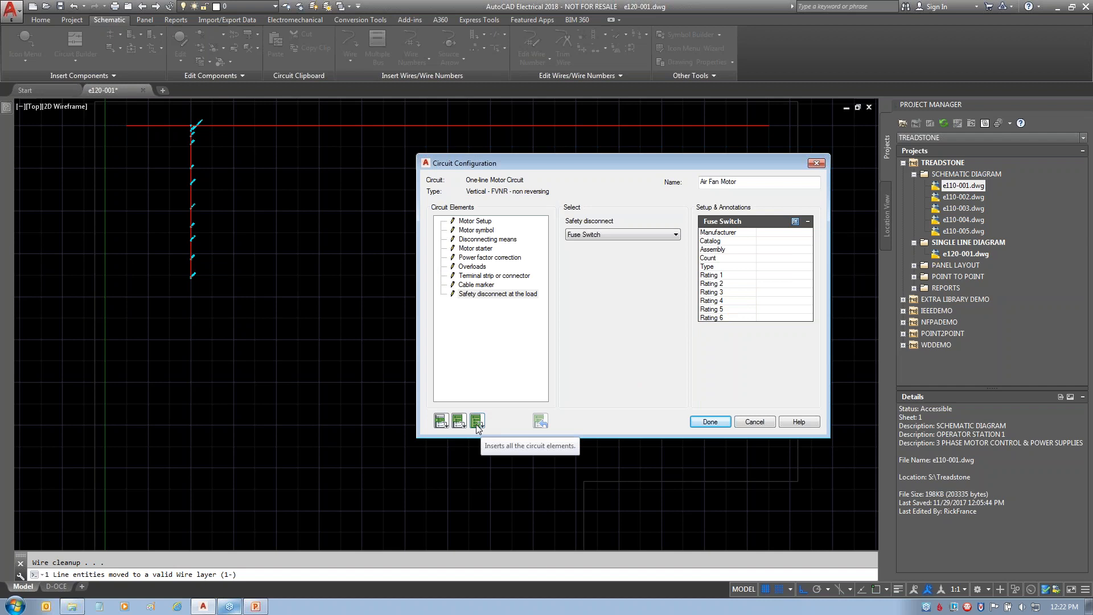
- Insert all the configured circuit elements into the drawing and finish the circuit configuration
mouse_move(467, 410)
left_mouse_down()
mouse_move(489, 406)
mouse_move(472, 436)
mouse_move(475, 397)
mouse_move(462, 538)
mouse_move(472, 542)
left_mouse_up()
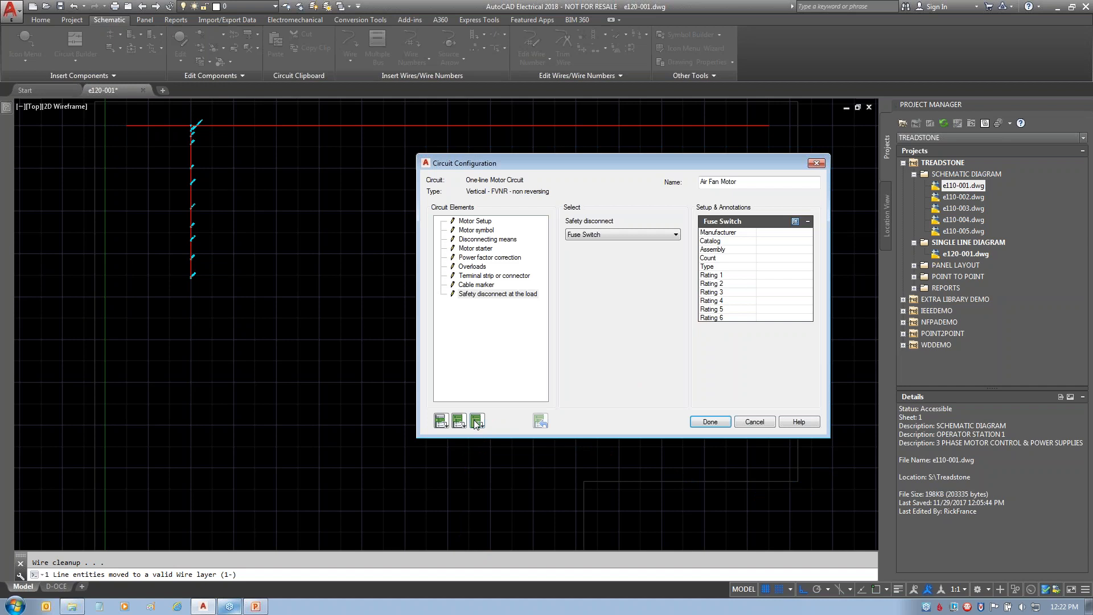
left_click(709, 421)
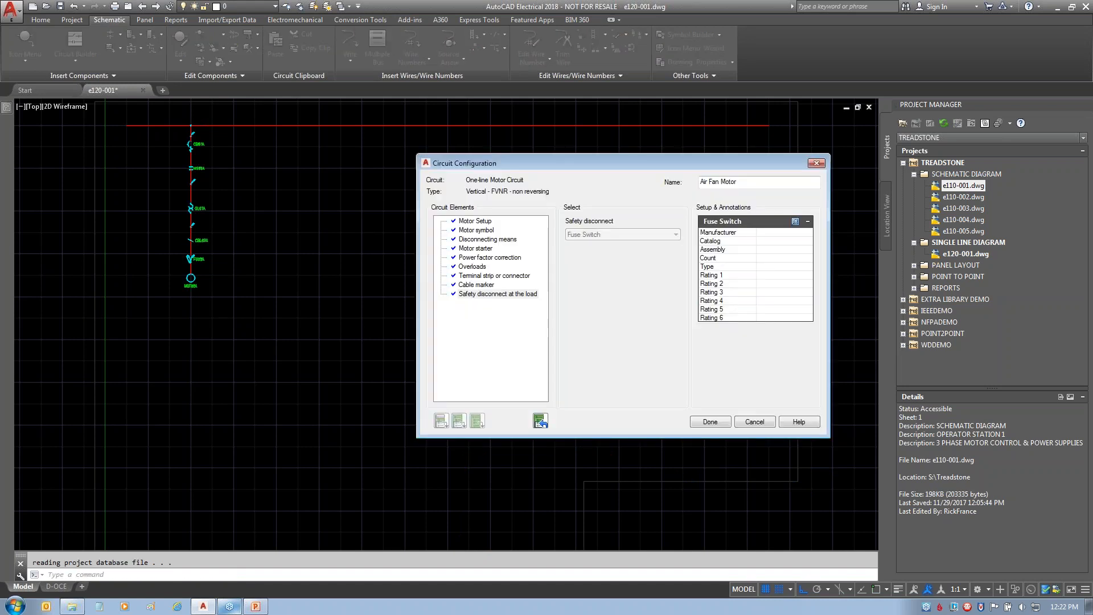
left_click(710, 422)
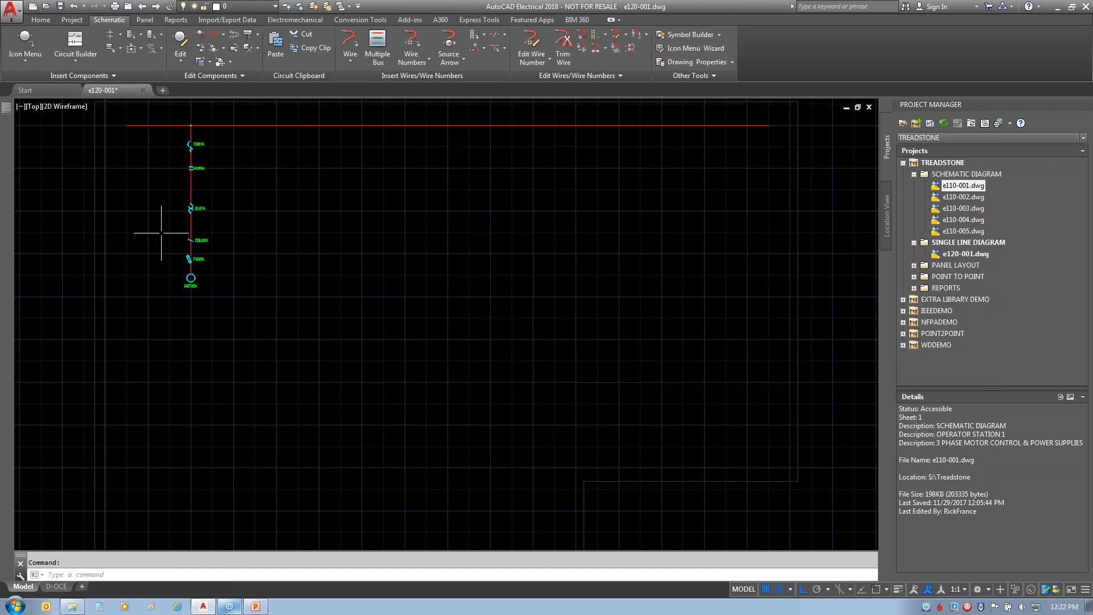
- Examine the inserted one-line motor circuit, including its overload, cable marker and fuse switch symbols
scroll(135, 157, "up", 4)
middle_click_drag(668, 328, 662, 354)
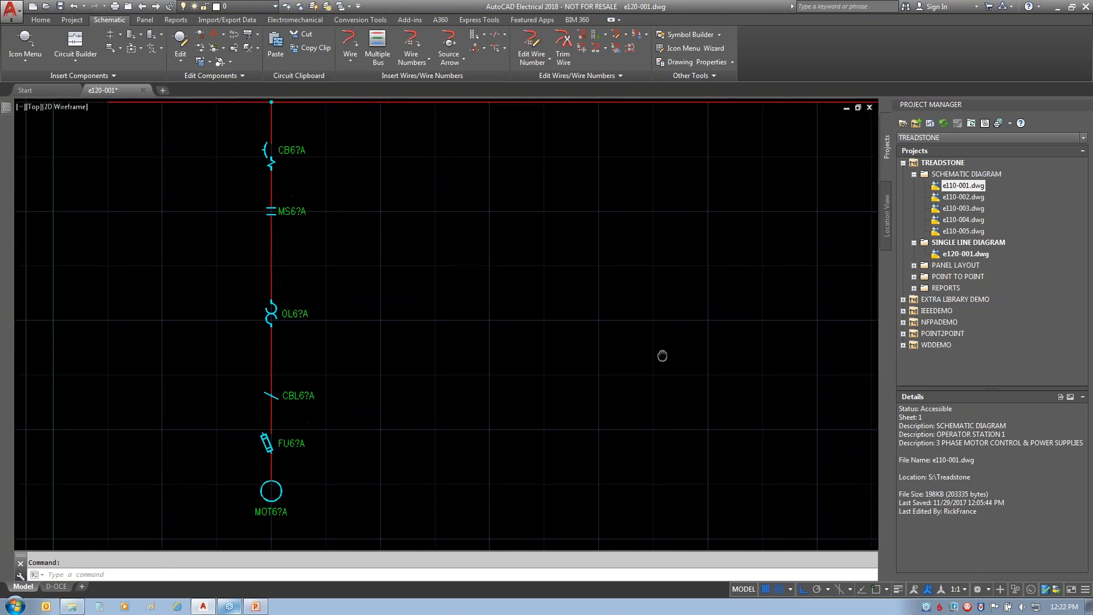
scroll(227, 444, "up", 6)
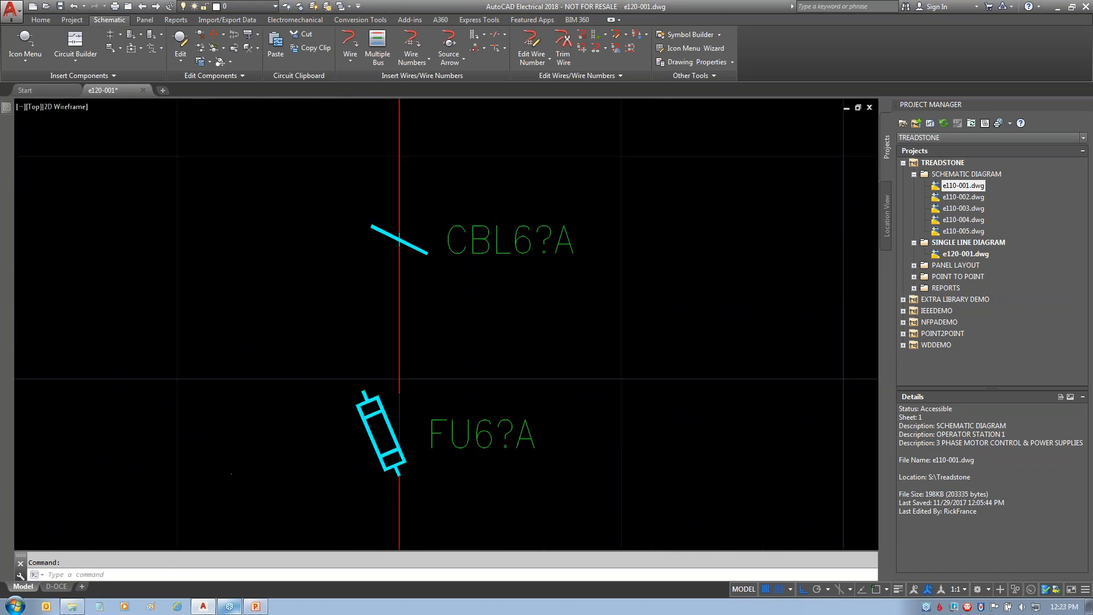
scroll(745, 361, "down", 6)
middle_click_drag(744, 360, 498, 420)
scroll(497, 419, "up", 4)
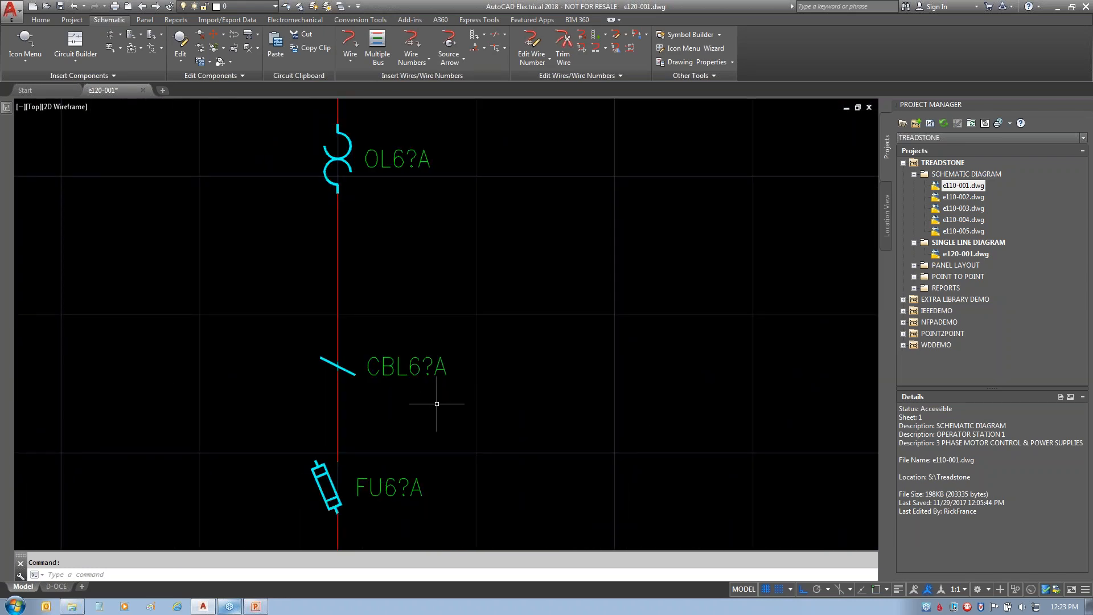
scroll(561, 287, "down", 6)
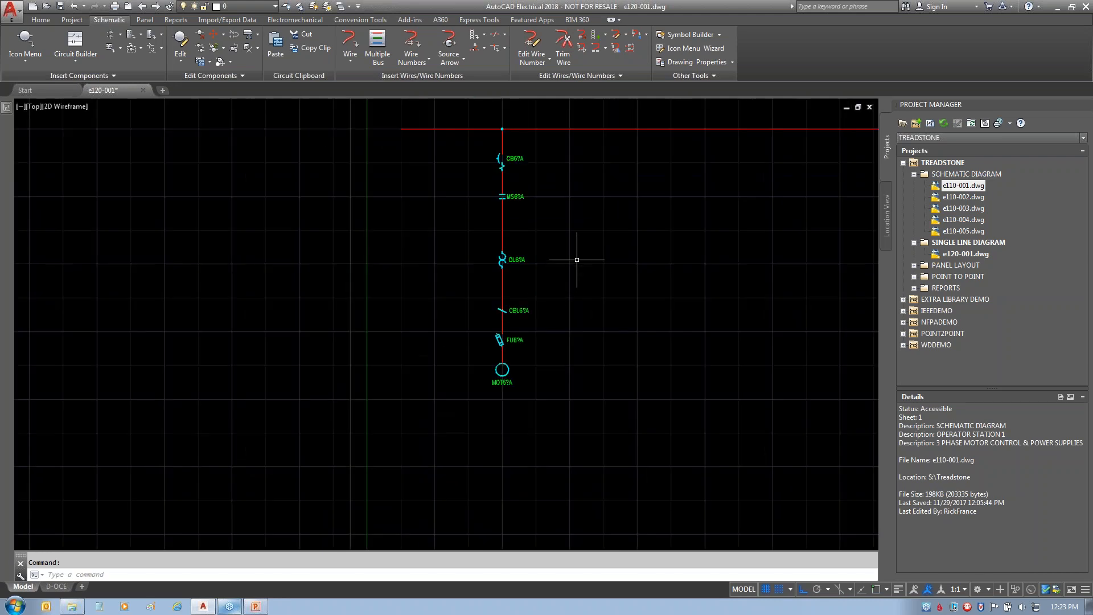
middle_click_drag(487, 102, 114, 176)
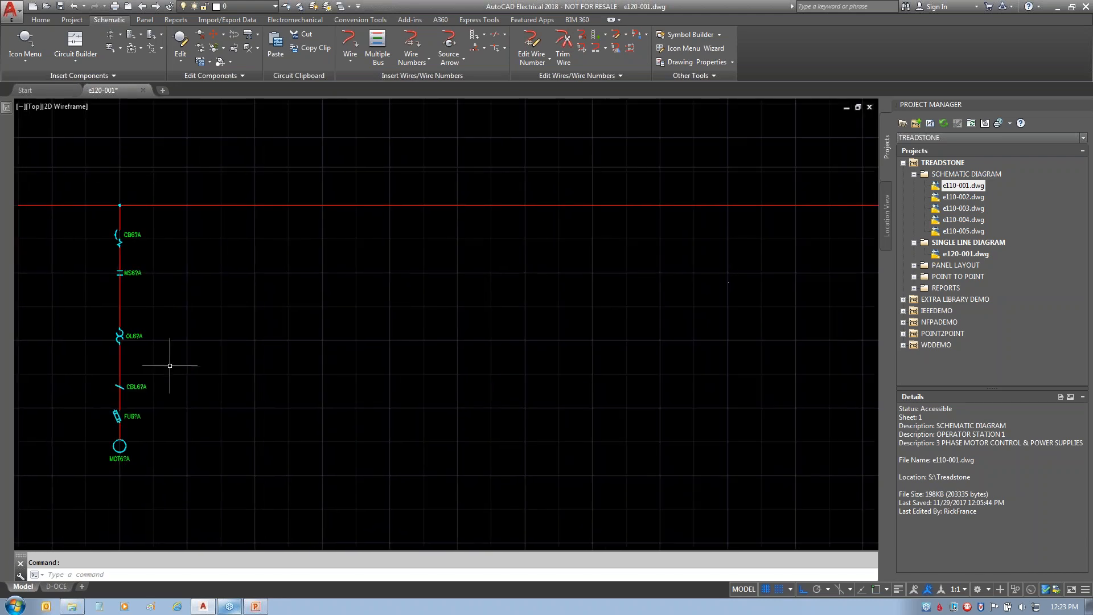
mouse_move(209, 314)
middle_mouse_down()
mouse_move(317, 305)
mouse_move(285, 305)
middle_mouse_up()
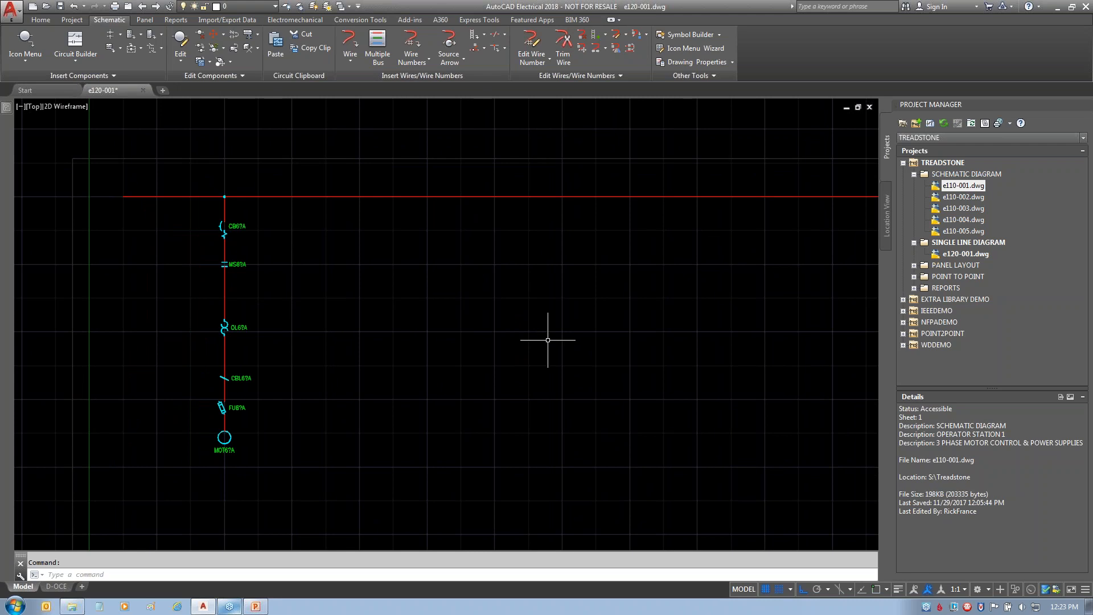
- Insert a second vertical FVNR non-reversing one-line motor circuit on the bus beside the first, reusing the saved Air Fan Motor configuration
left_click(75, 43)
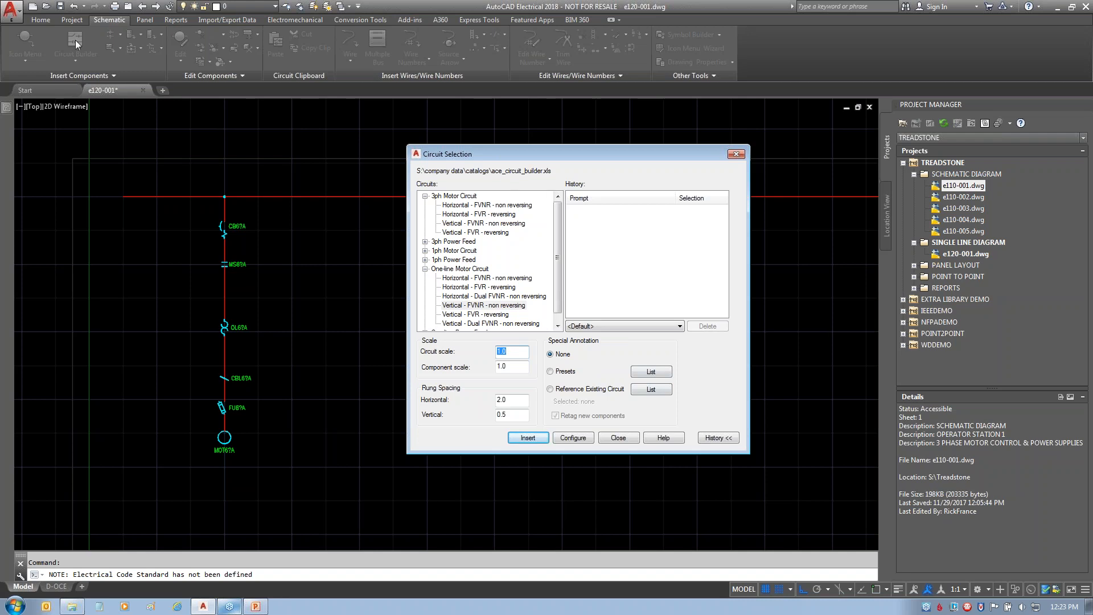
left_click(642, 326)
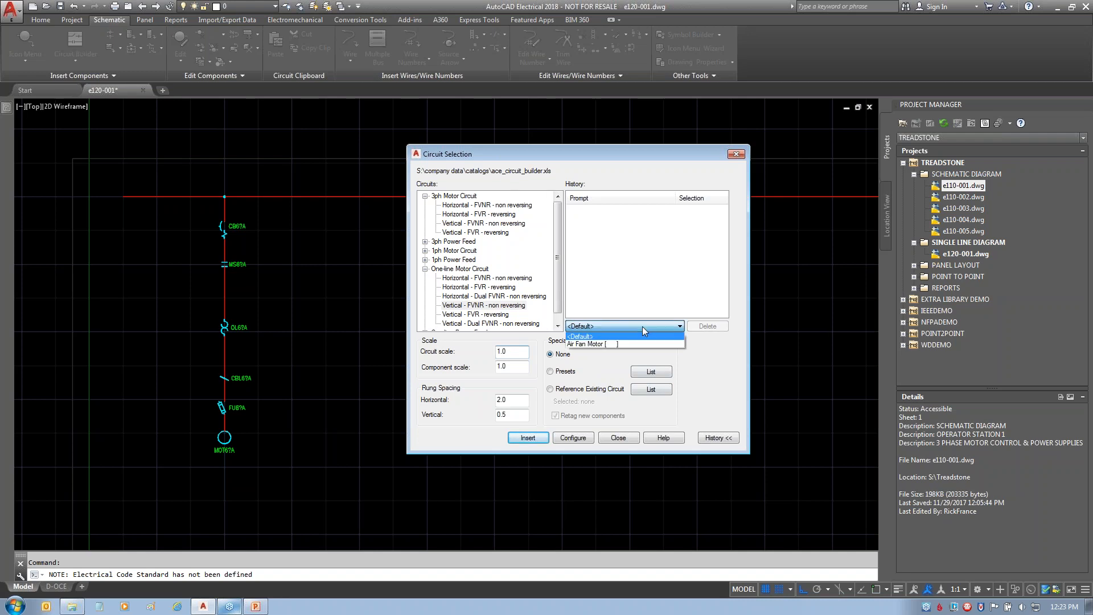
left_click(593, 344)
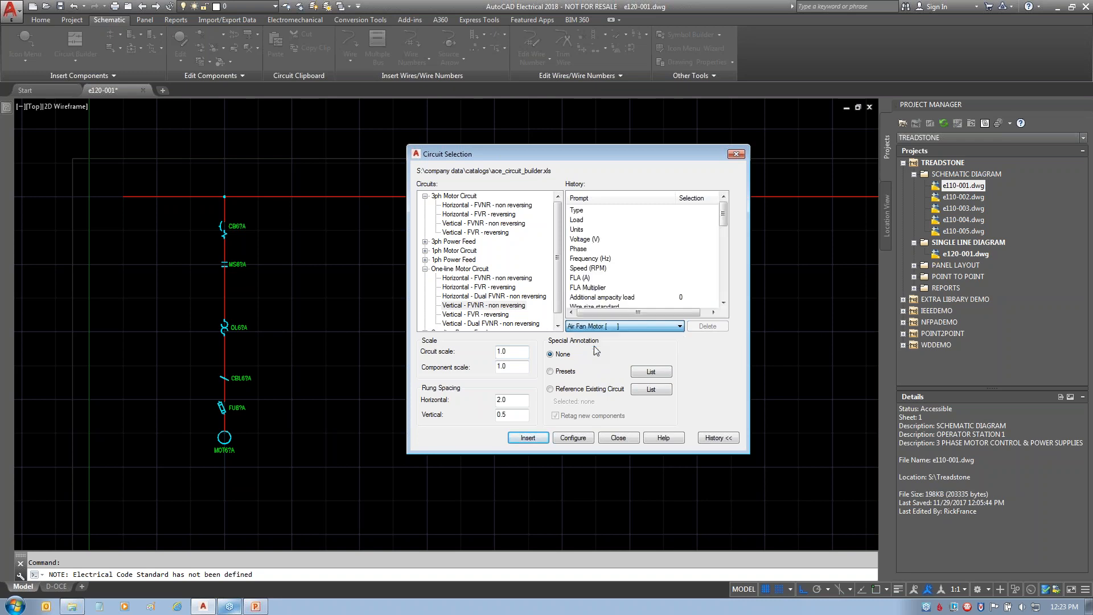
left_click(527, 437)
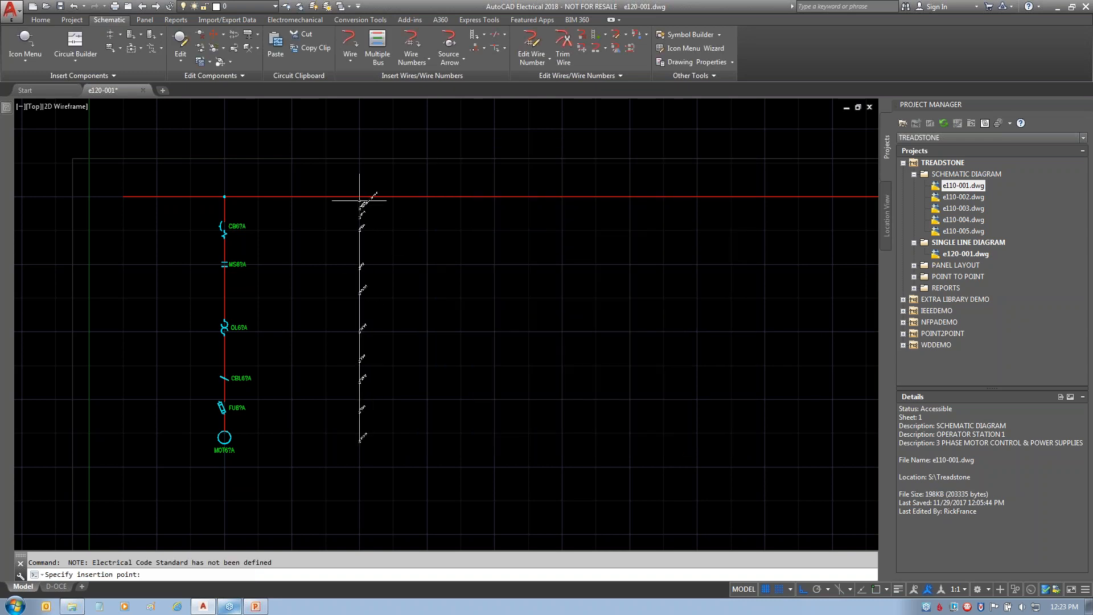
left_click(359, 197)
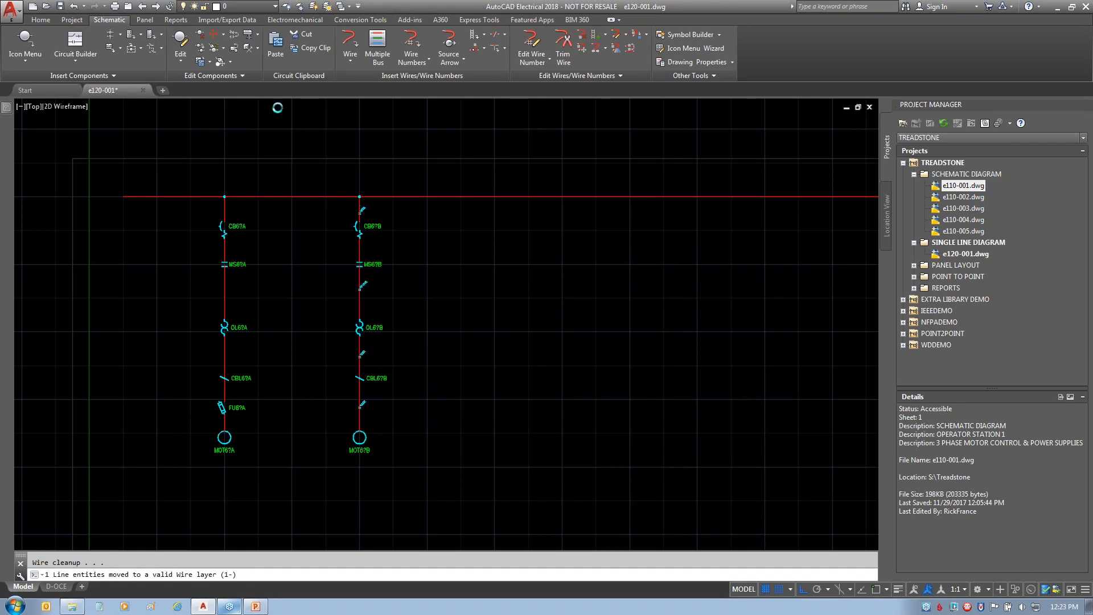
- Insert a third one-line motor circuit on the bus beside the second, reusing the Air Fan Motor history entry
left_click(76, 40)
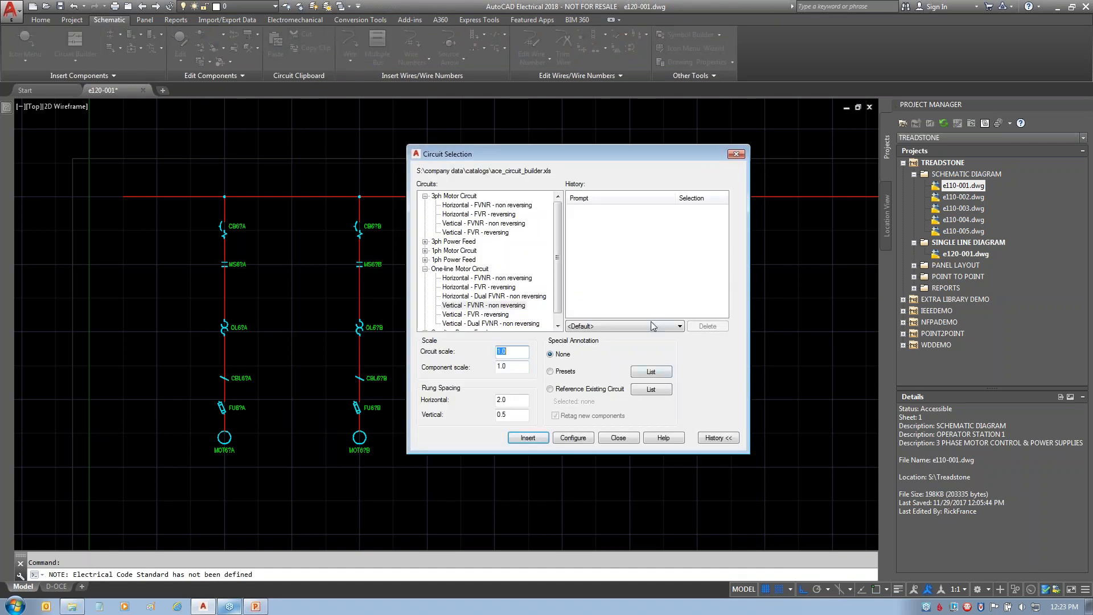
left_click(651, 321)
left_click(603, 347)
left_click(527, 438)
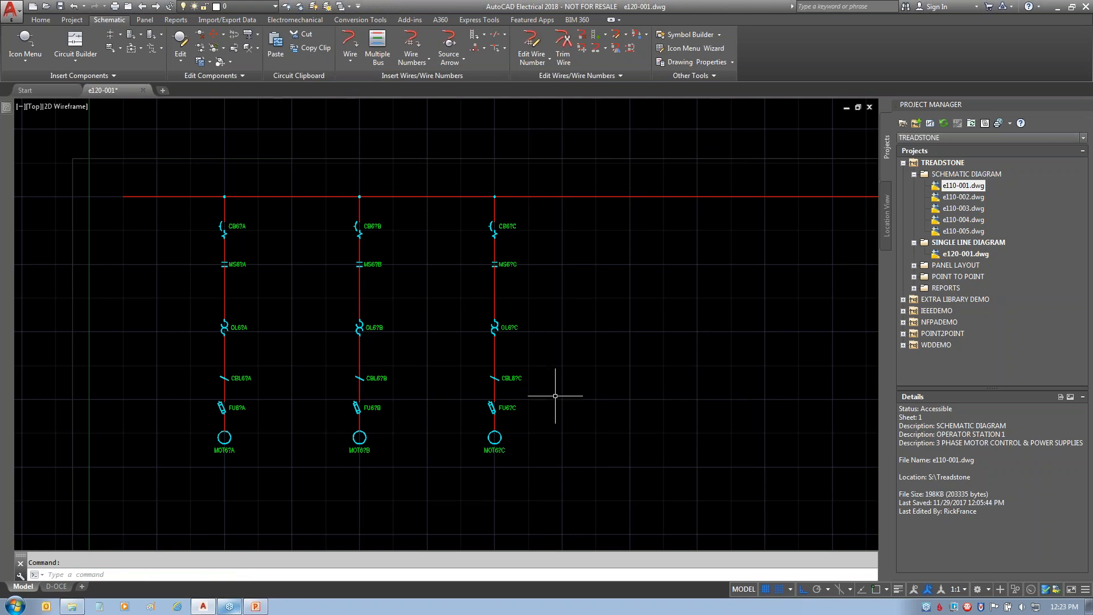
- Edit the first circuit's breaker and pick CB105A, PRIMARY AIR FAN MOTOR DISCONNECT, from the schematic tags in use
right_click(230, 226)
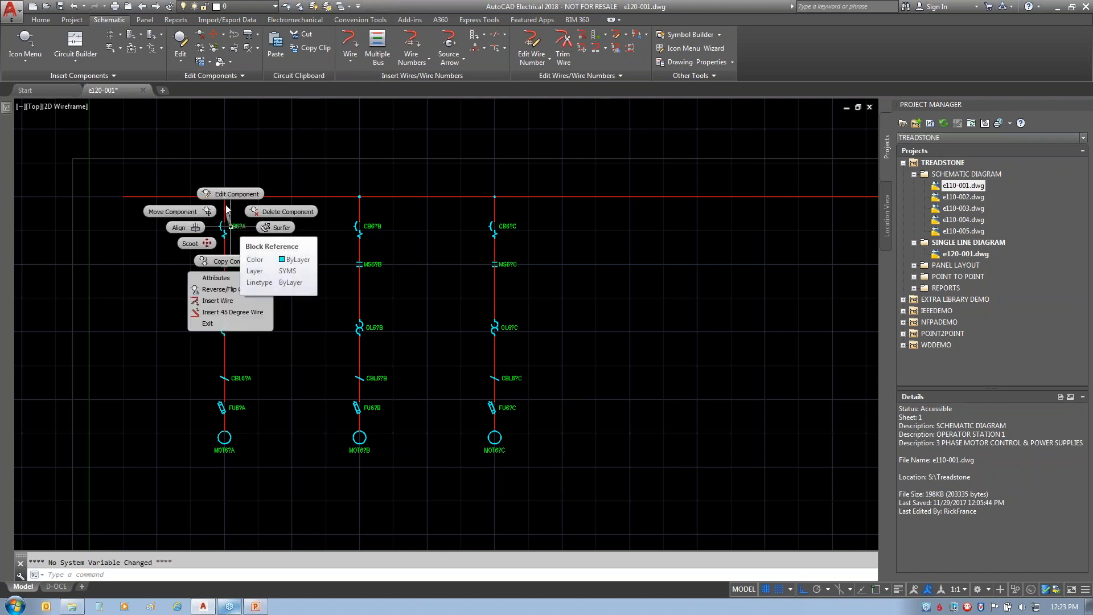
left_click(227, 195)
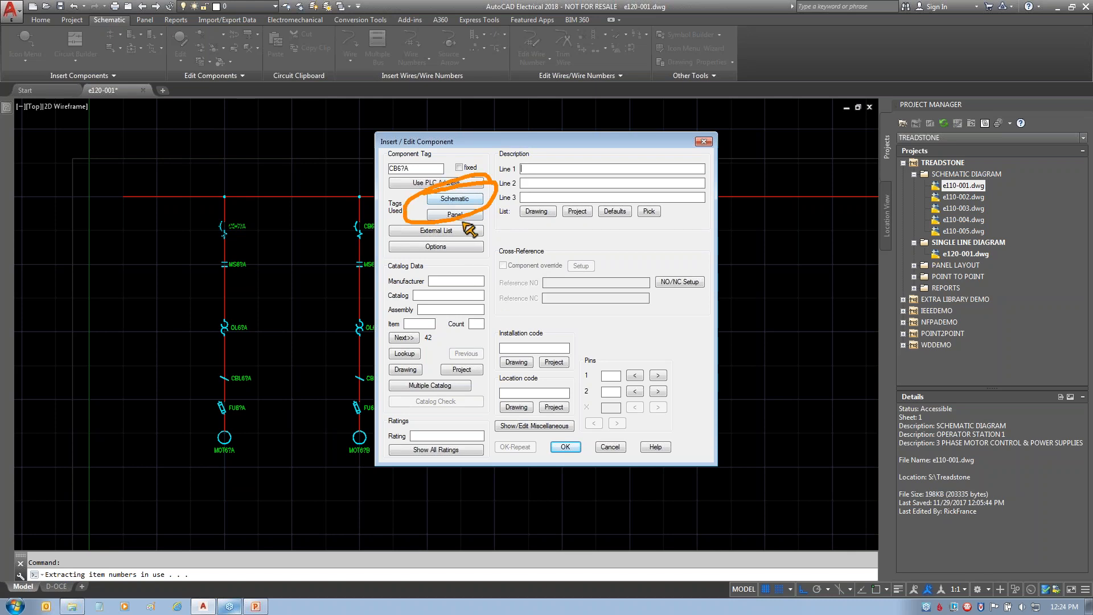
left_click(455, 200)
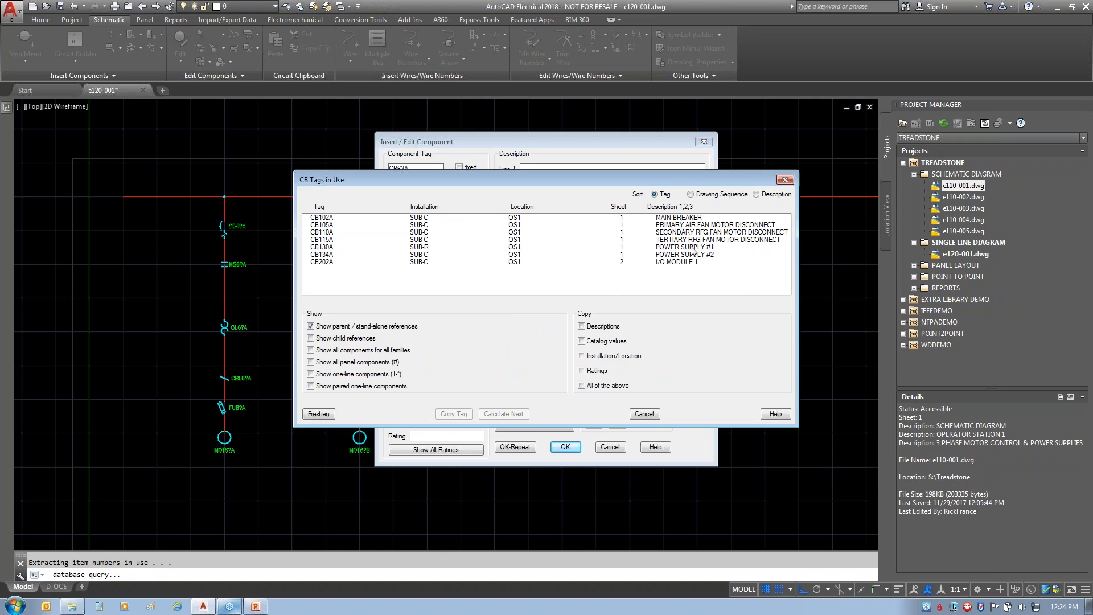
left_click(713, 225)
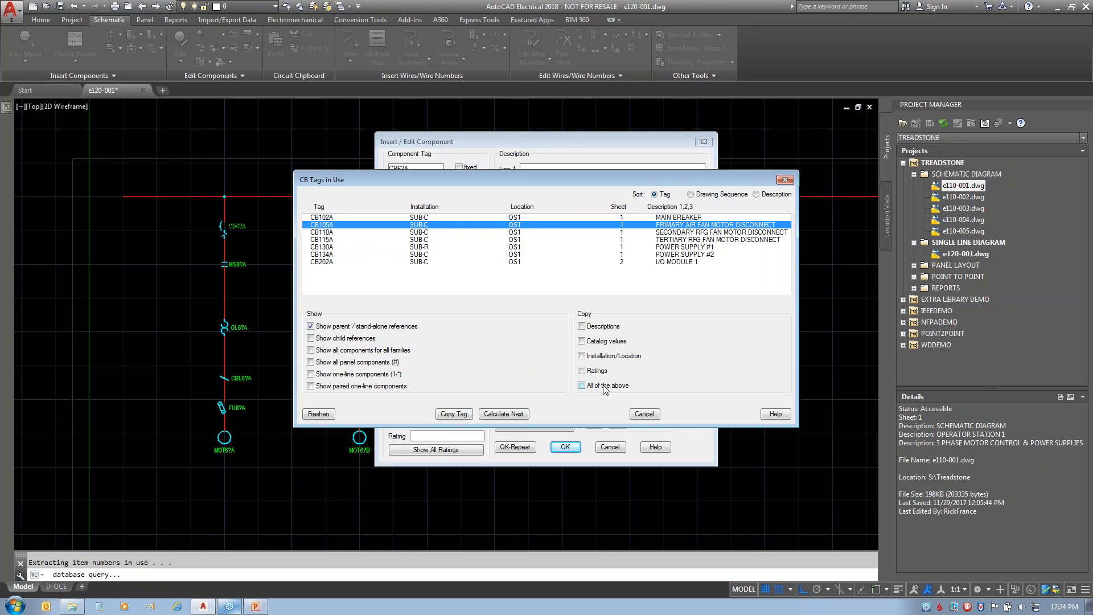
- Copy tag CB105A to the first breaker with all descriptions, catalog values, installation/location and ratings, overwriting its existing tag
mouse_move(548, 303)
left_mouse_down()
mouse_move(638, 297)
mouse_move(640, 407)
mouse_move(533, 366)
mouse_move(583, 296)
mouse_move(572, 291)
left_mouse_up()
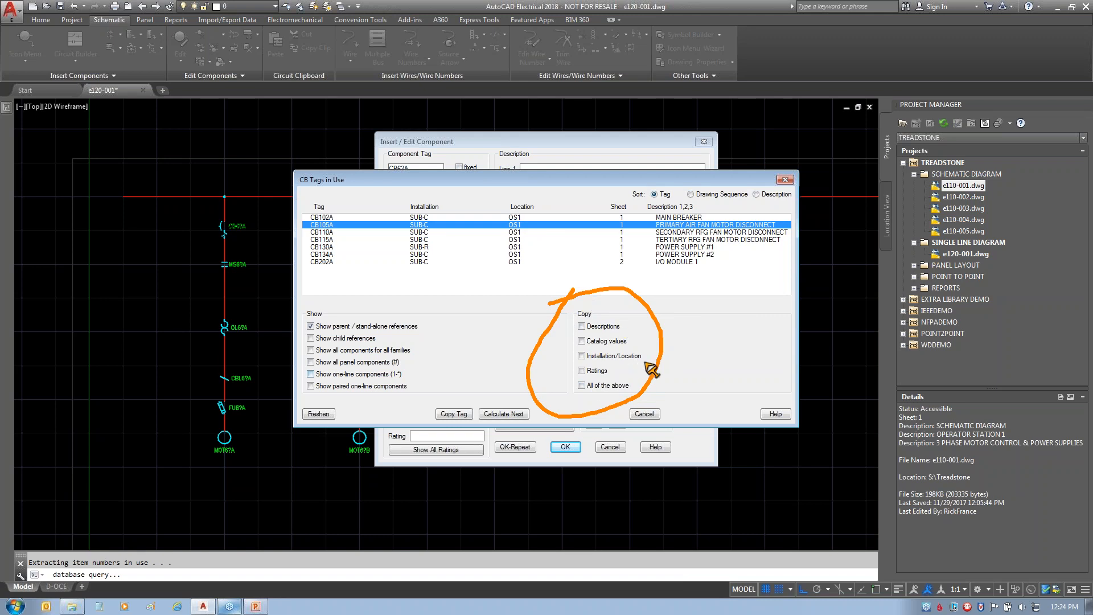
left_click_drag(583, 400, 611, 448)
key("Escape")
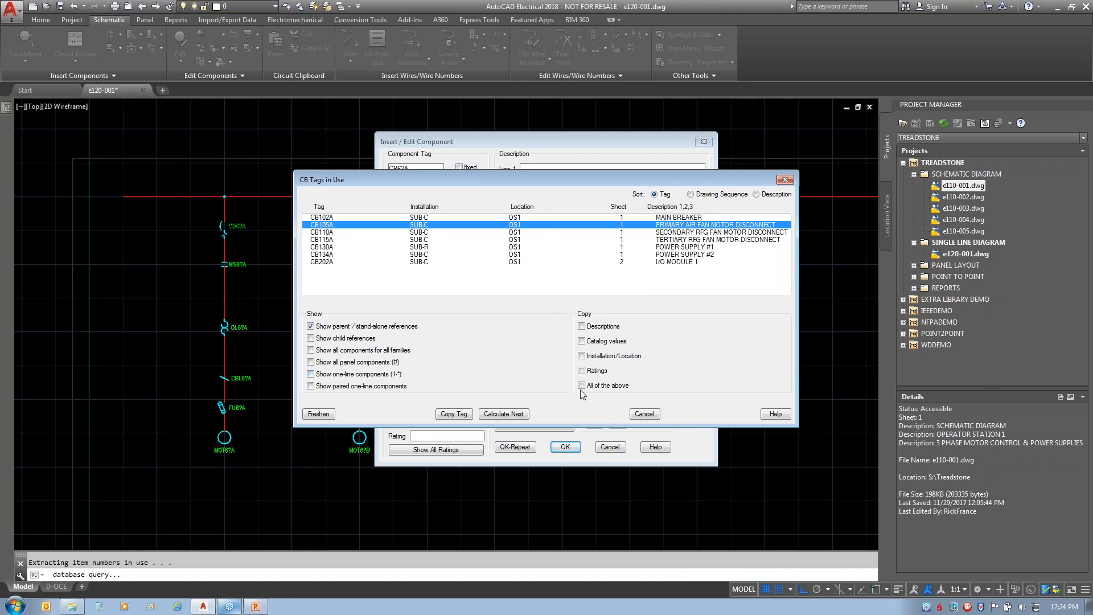
left_click(582, 386)
left_click(453, 413)
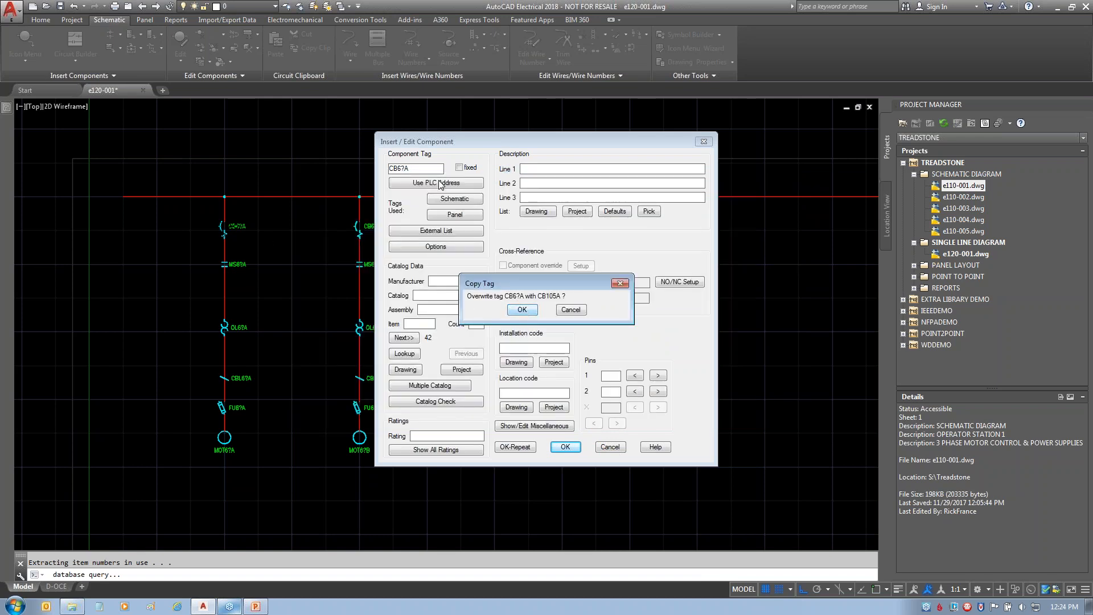
left_click(522, 310)
- Review the description, catalog, installation/location and rating values copied to the first breaker and accept the component edit
left_click(392, 171)
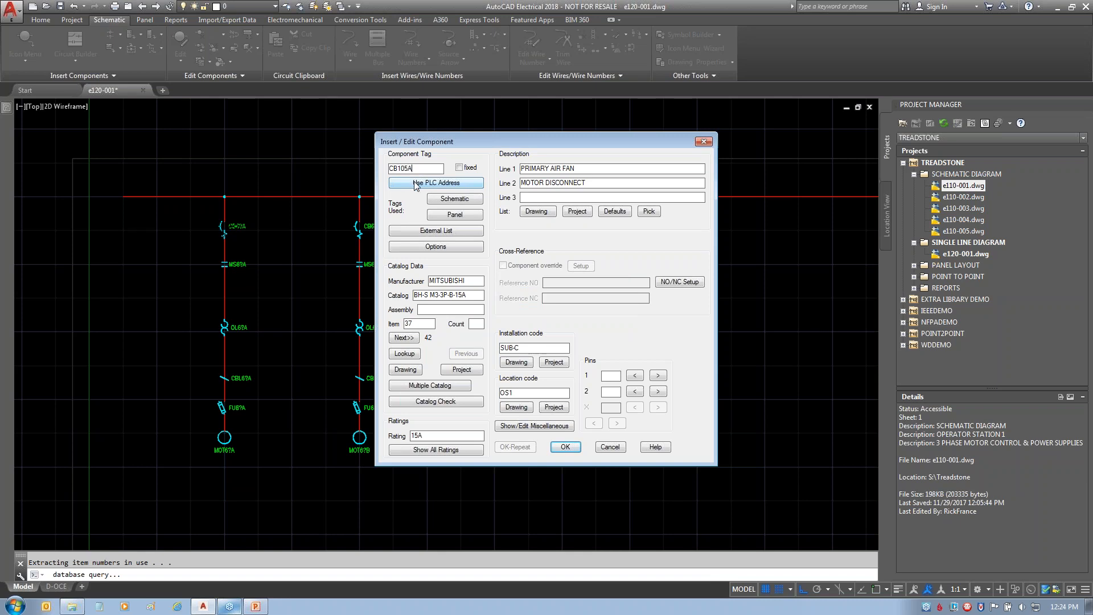
mouse_move(524, 145)
left_mouse_down()
mouse_move(522, 238)
mouse_move(541, 118)
left_mouse_up()
mouse_move(458, 252)
left_mouse_down()
mouse_move(351, 333)
mouse_move(440, 256)
left_mouse_up()
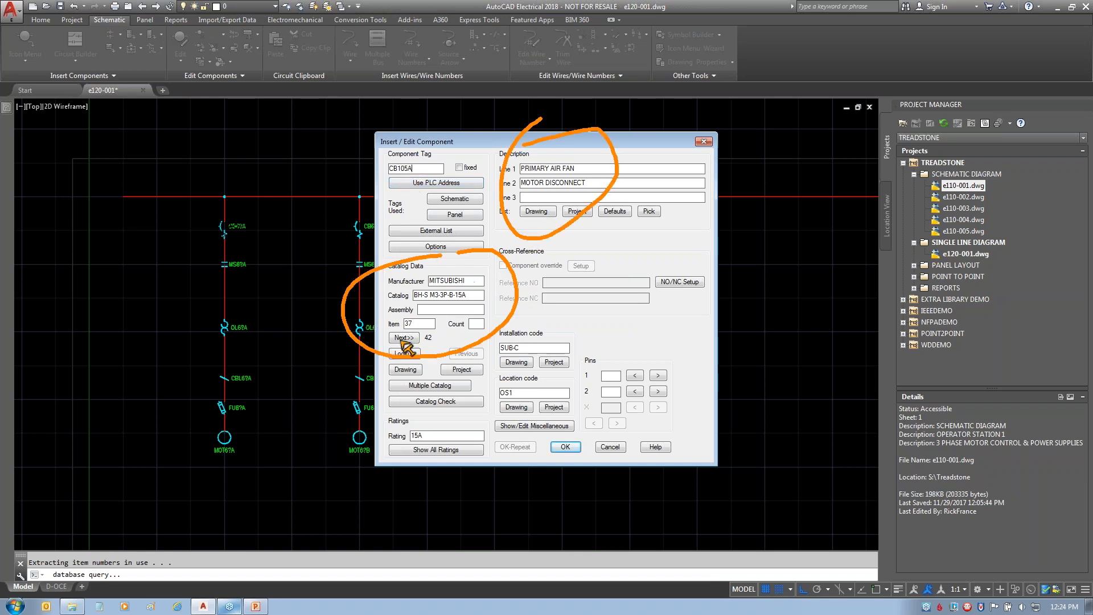
mouse_move(520, 314)
left_mouse_down()
mouse_move(473, 427)
mouse_move(571, 247)
left_mouse_up()
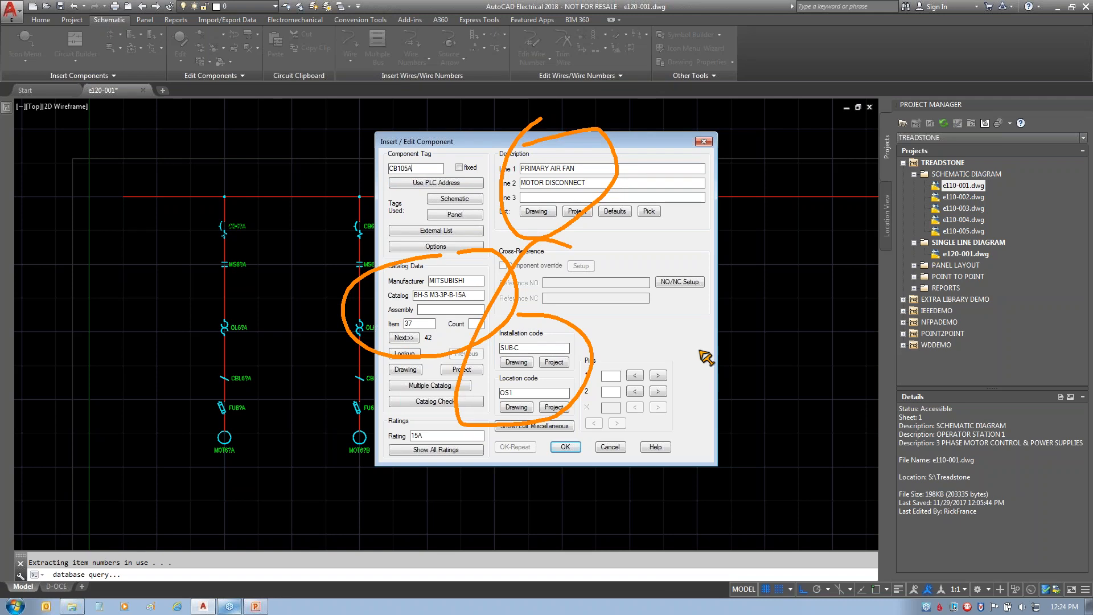
mouse_move(367, 387)
left_mouse_down()
mouse_move(439, 507)
mouse_move(399, 394)
left_mouse_up()
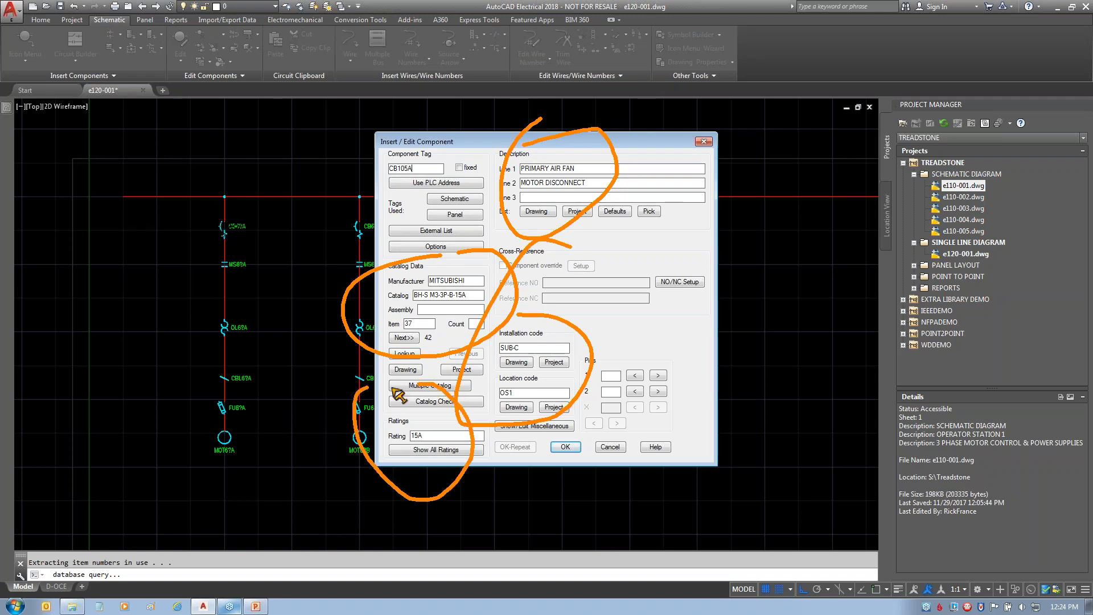
key("Escape")
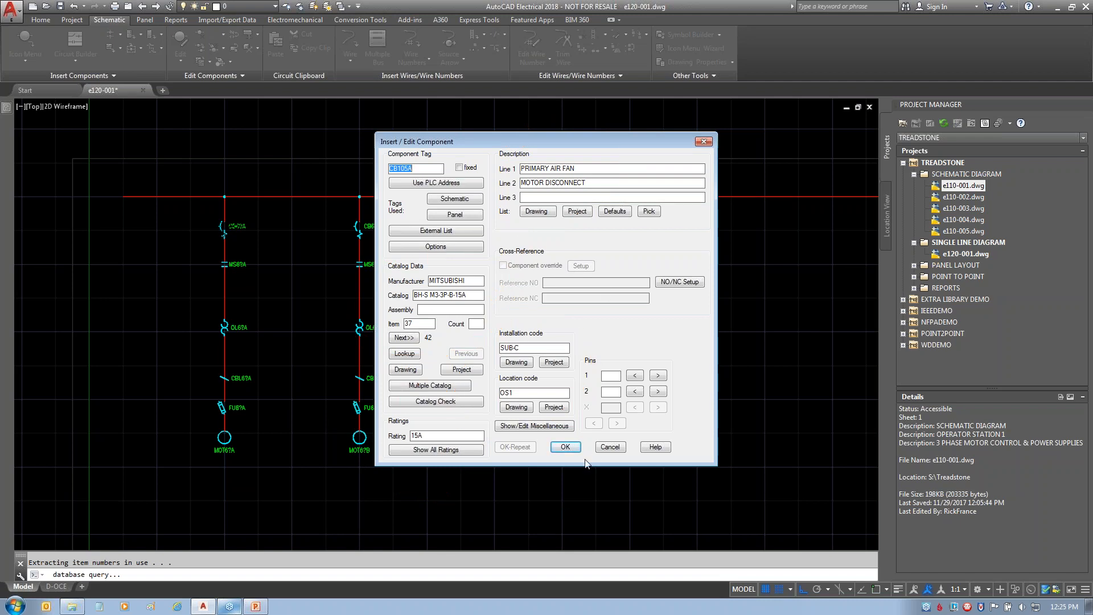
left_click(565, 447)
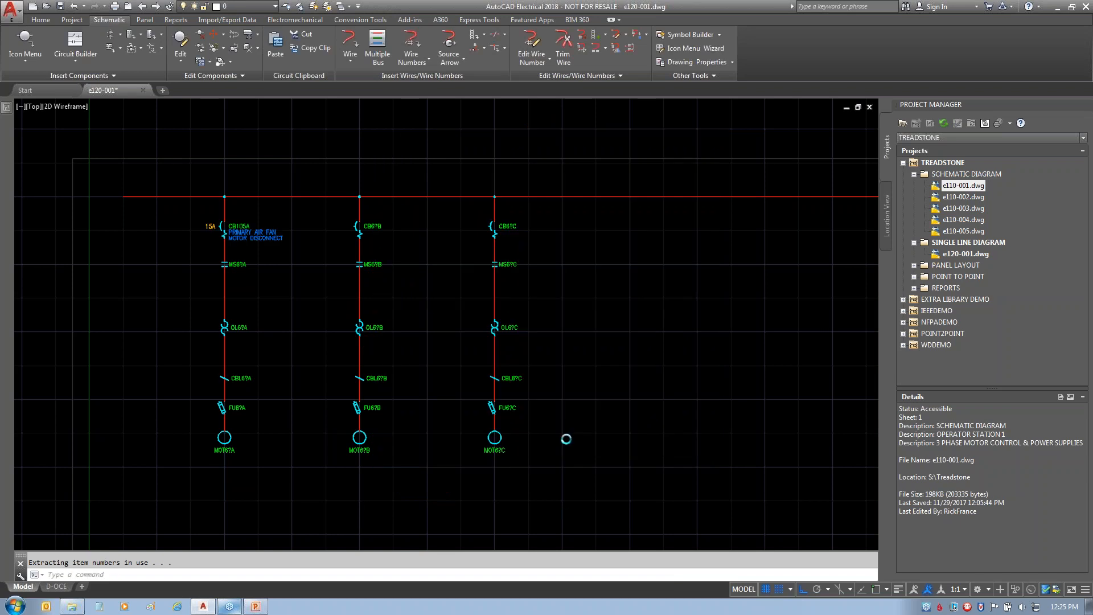
- Link the second circuit's breaker to schematic tag CB110A, SECONDARY RFG FAN MOTOR DISCONNECT, copying all its values
right_click(372, 226)
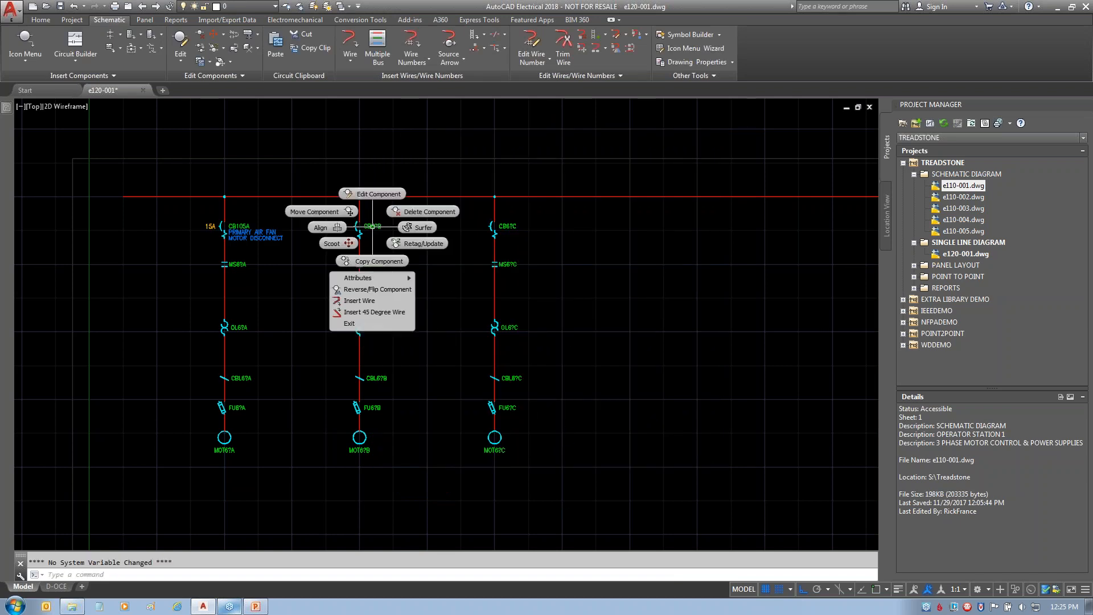
left_click(366, 190)
left_click(469, 200)
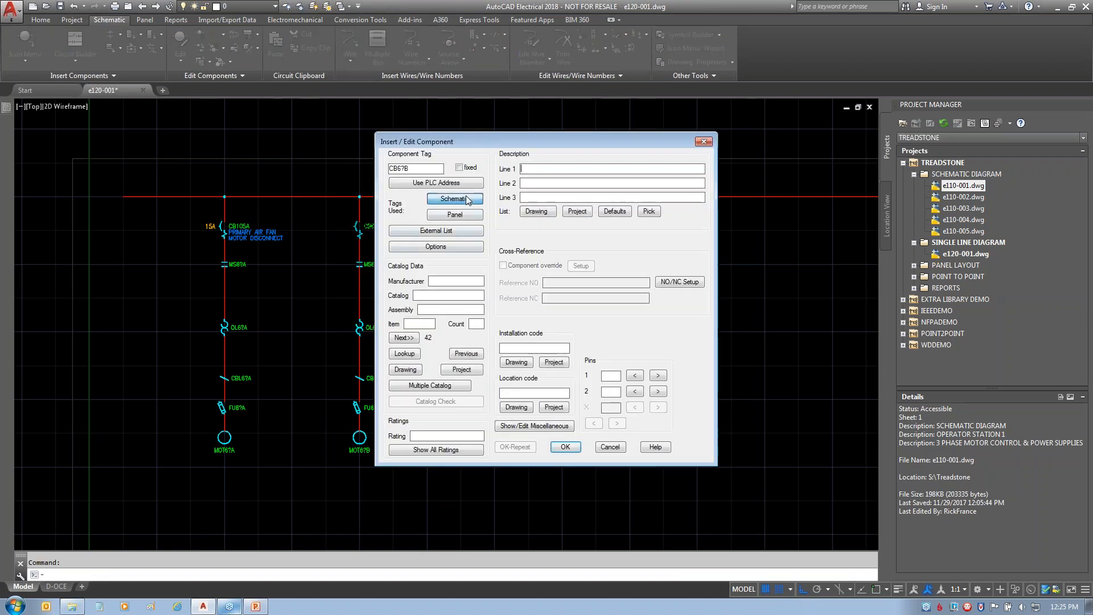
left_click(733, 227)
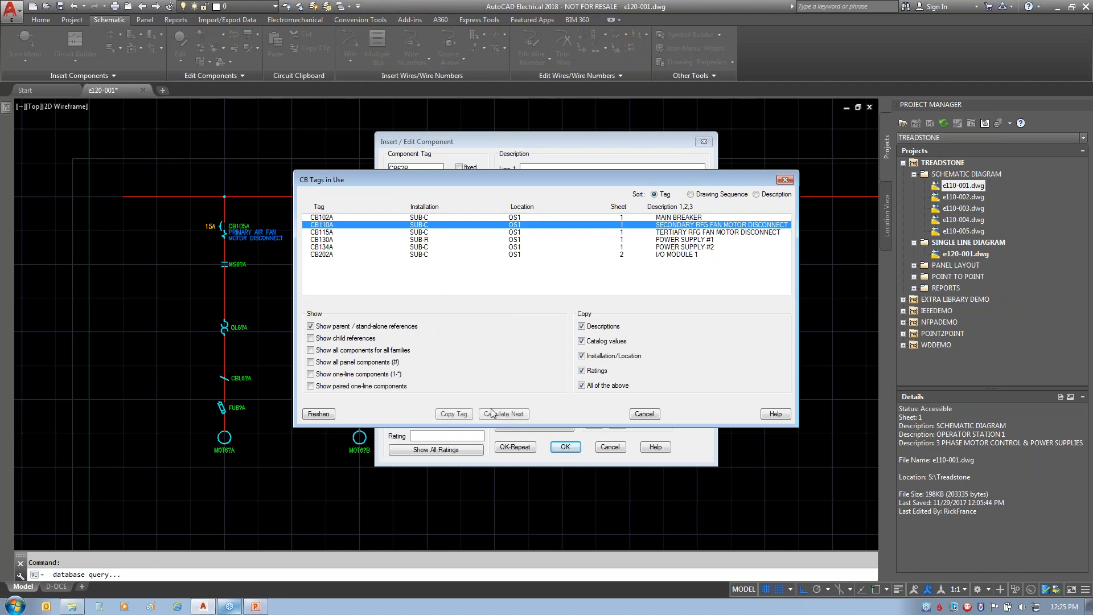
left_click(454, 414)
left_click(521, 310)
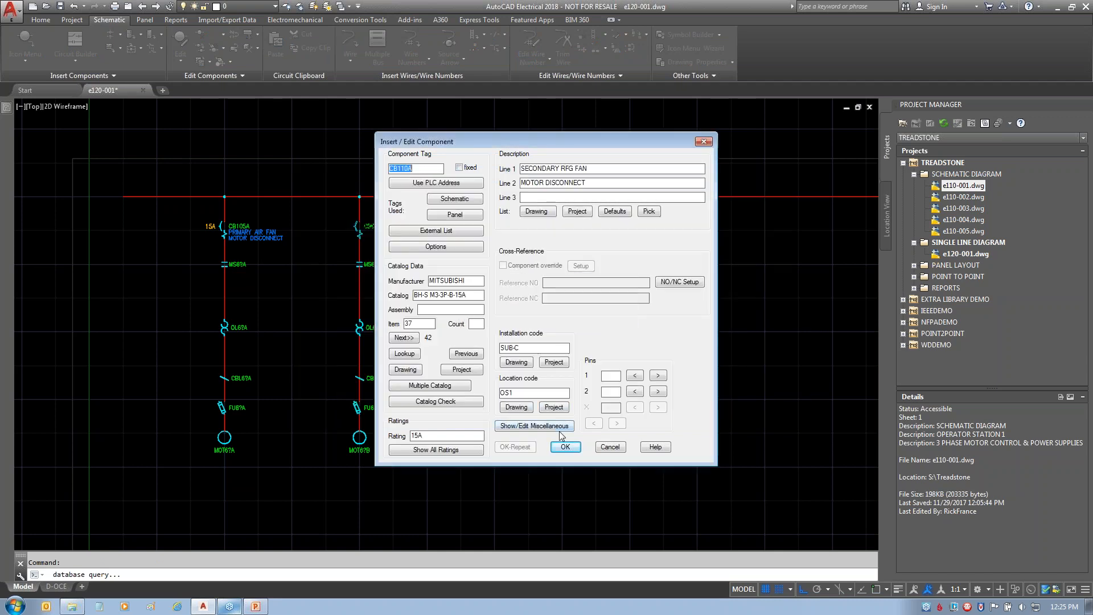
left_click(565, 446)
- Link the third circuit's breaker to schematic tag CB115A, TERTIARY RFG FAN MOTOR DISCONNECT, copying all its values
right_click(489, 226)
left_click(500, 185)
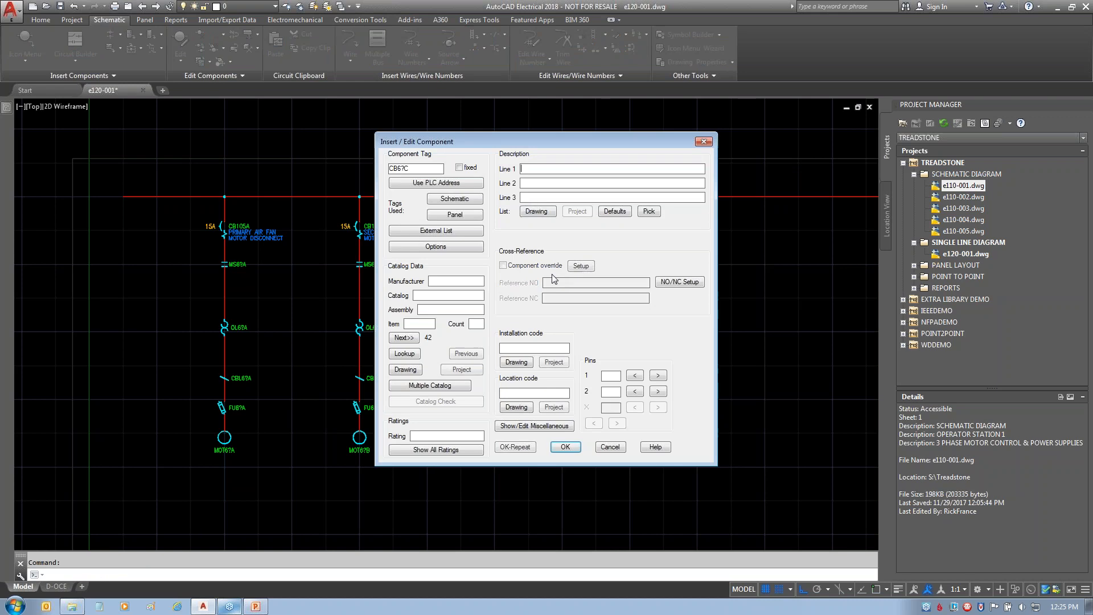
left_click(454, 199)
left_click(716, 226)
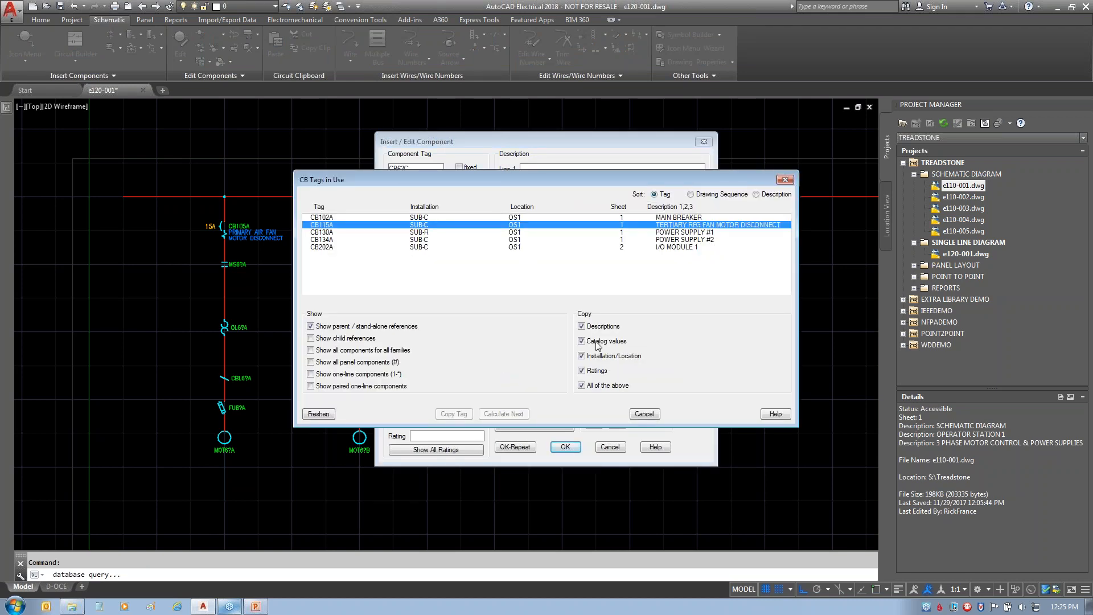
left_click(453, 414)
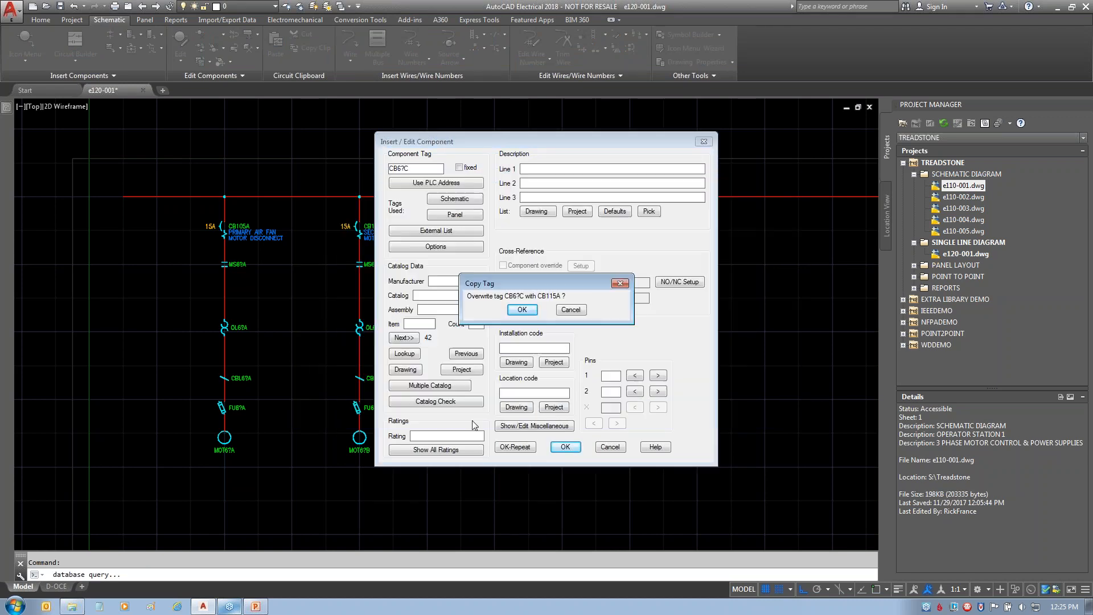
left_click(522, 310)
left_click(565, 446)
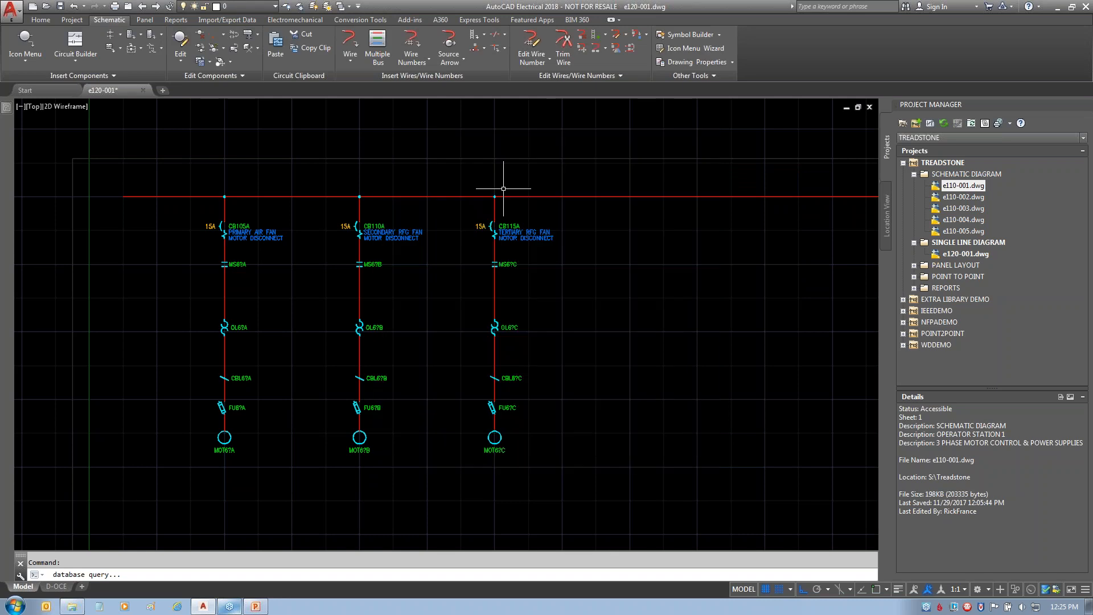
- Link the first circuit's motor starter to schematic tag MS222A, PRIMARY AIR FAN MOTOR STARTUP, copying all its values
right_click(243, 261)
left_click(241, 227)
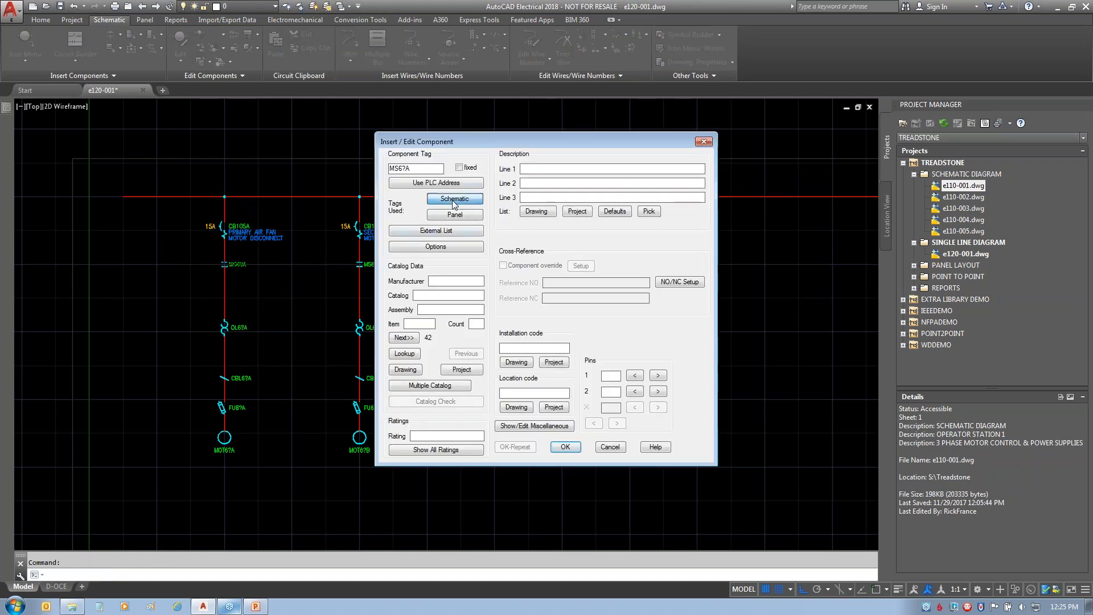
left_click(453, 199)
left_click(454, 414)
left_click(528, 314)
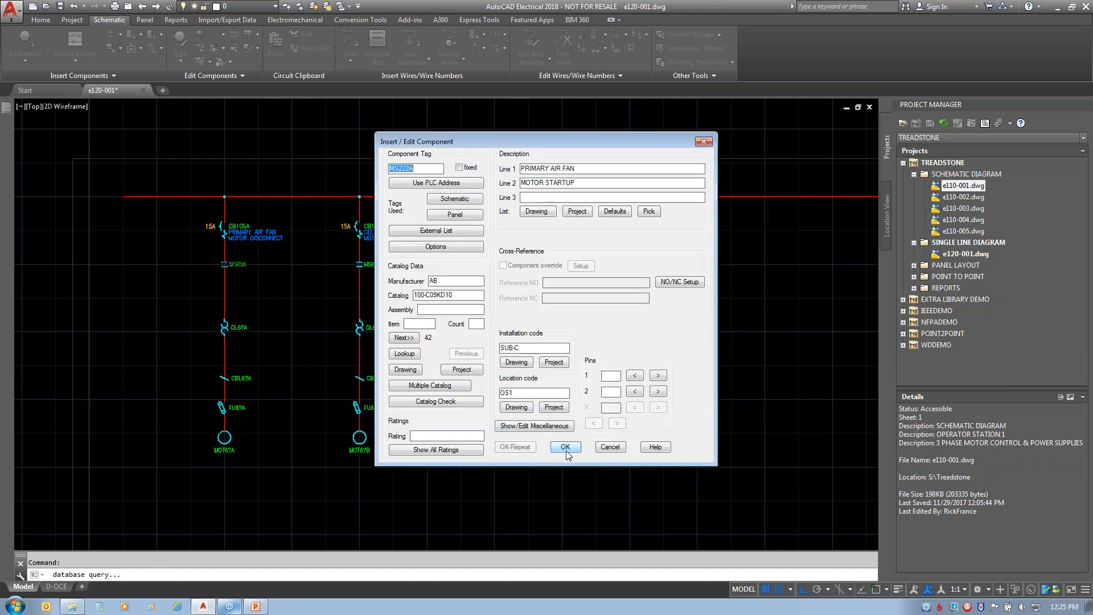
key("Return")
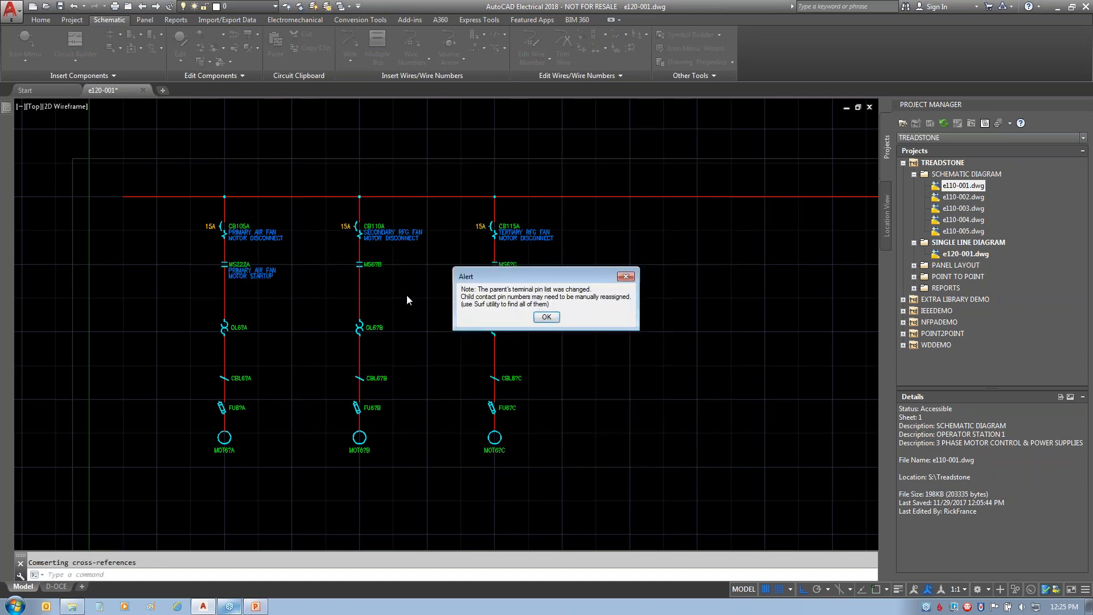
left_click(546, 317)
- Link the second circuit's motor starter to schematic tag MS226A, SECONDARY RFG FAN MOTOR STARTUP, copying all its values
right_click(371, 265)
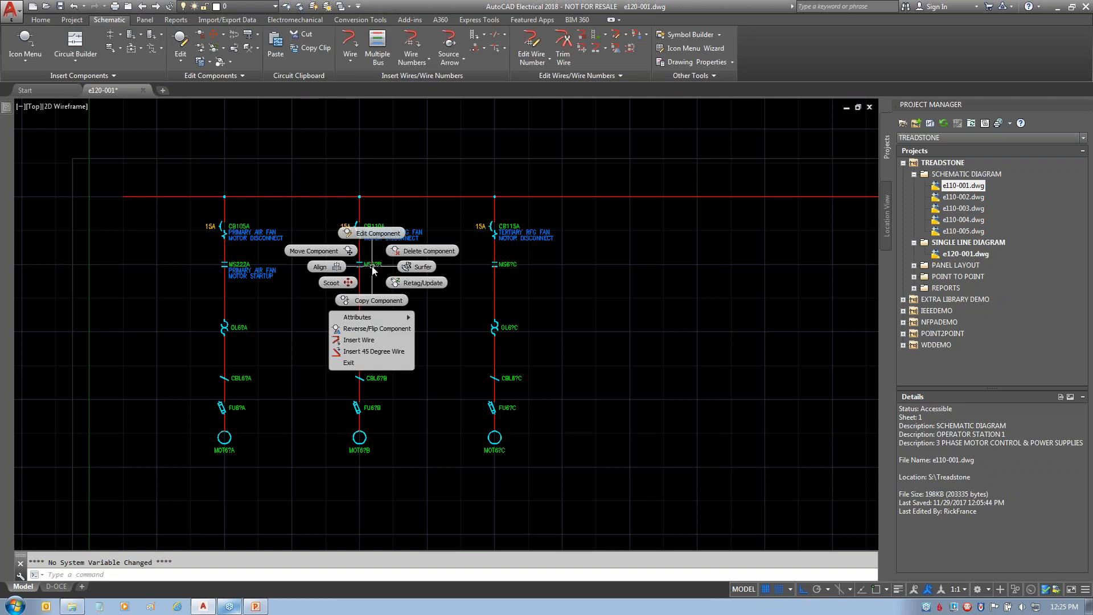
left_click(377, 233)
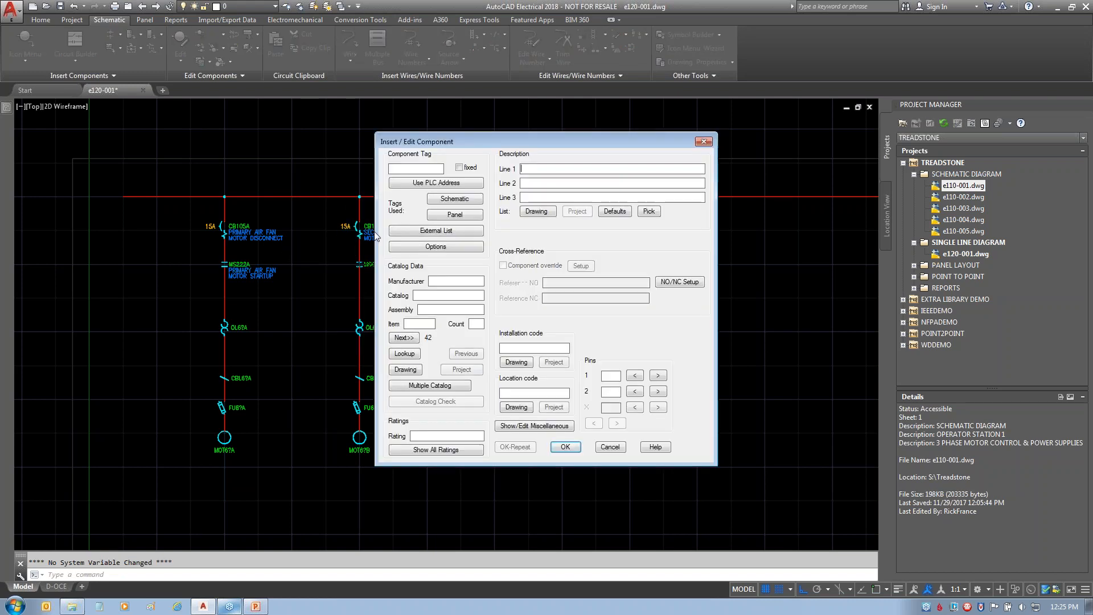
left_click(454, 198)
left_click(701, 218)
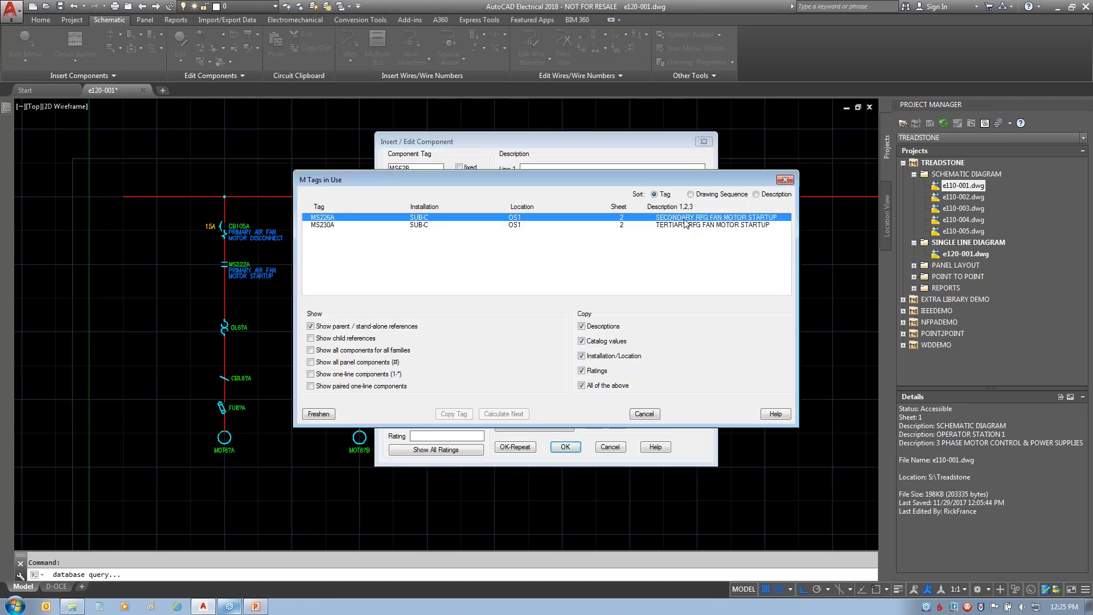
left_click(467, 414)
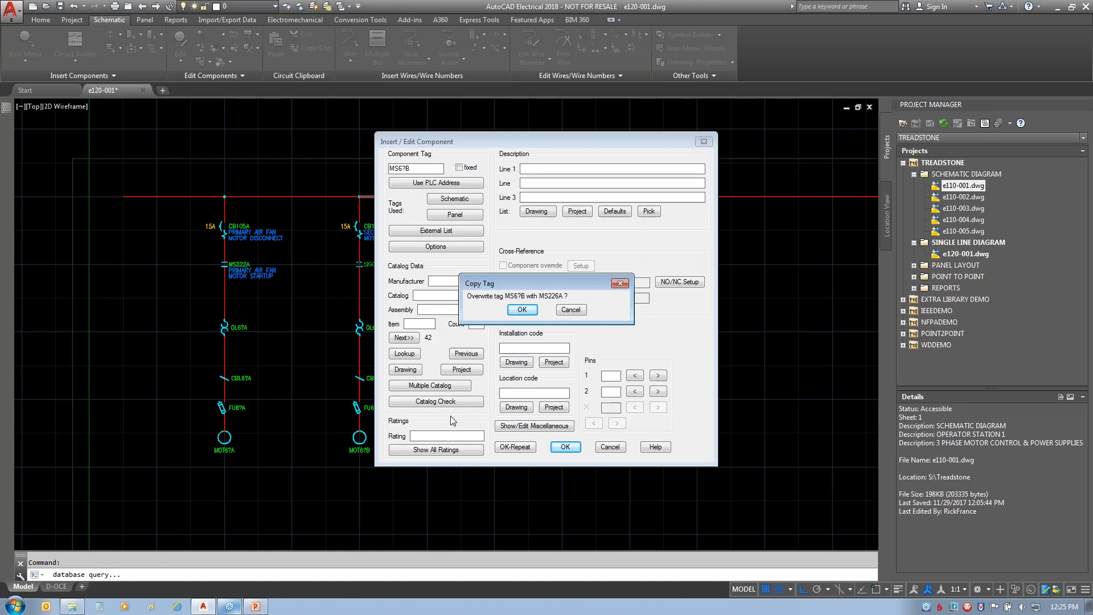
left_click(529, 312)
left_click(563, 447)
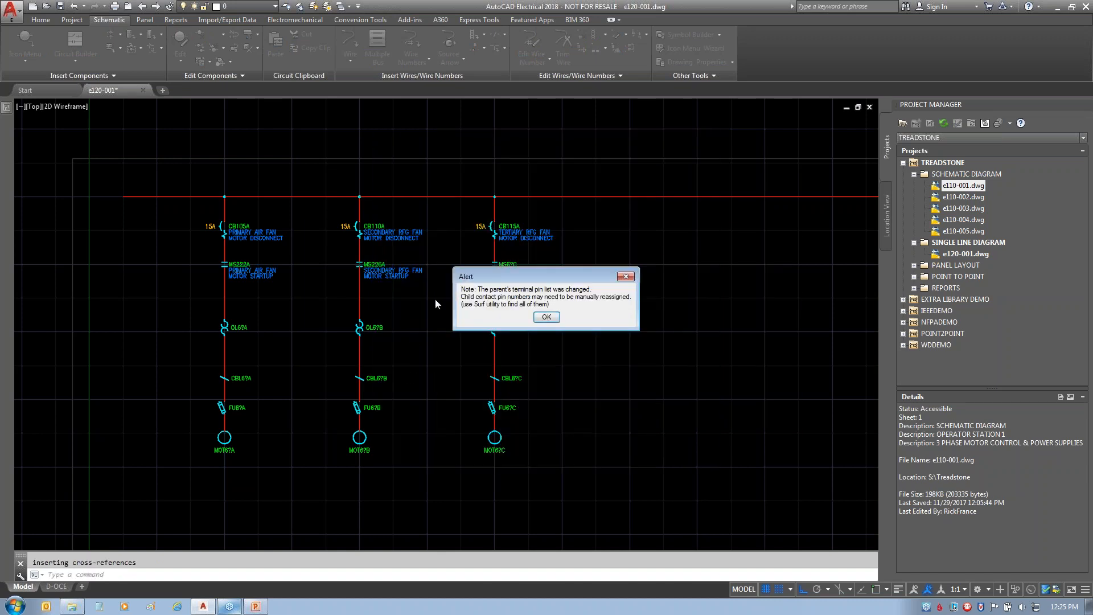
left_click(554, 321)
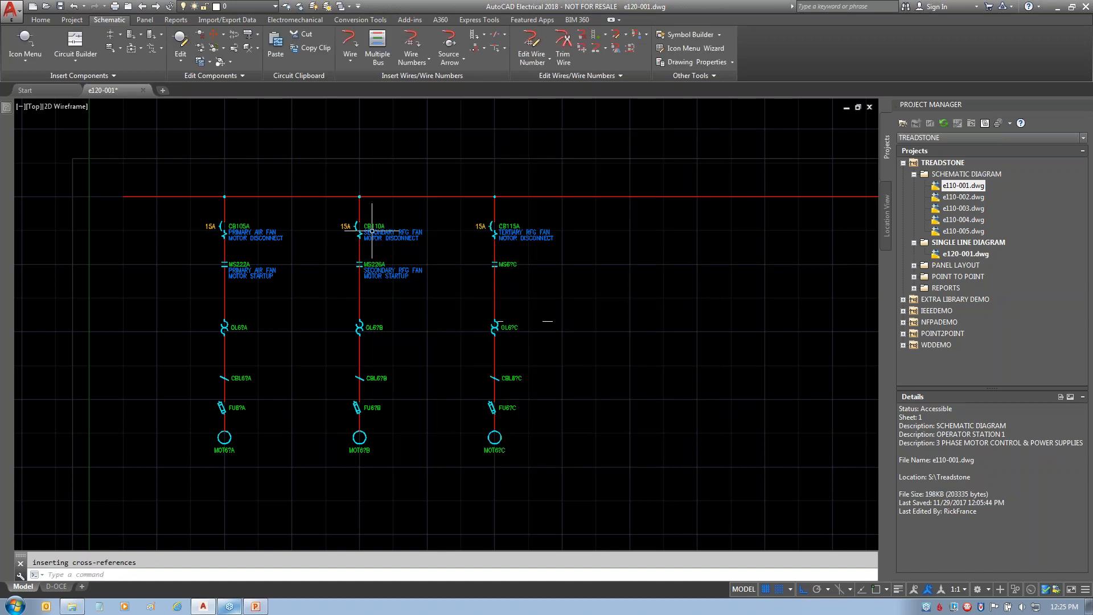
- Link the third circuit's motor starter to schematic tag MS230A, TERTIARY RFG FAN MOTOR STARTUP, copying all its values
right_click(507, 265)
left_click(508, 233)
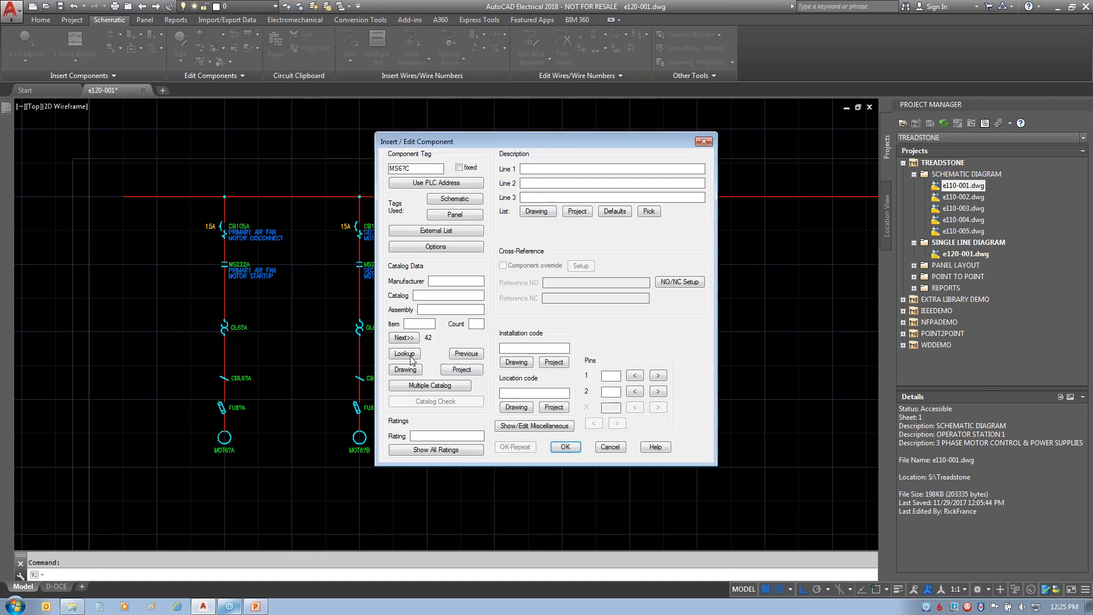
left_click(453, 200)
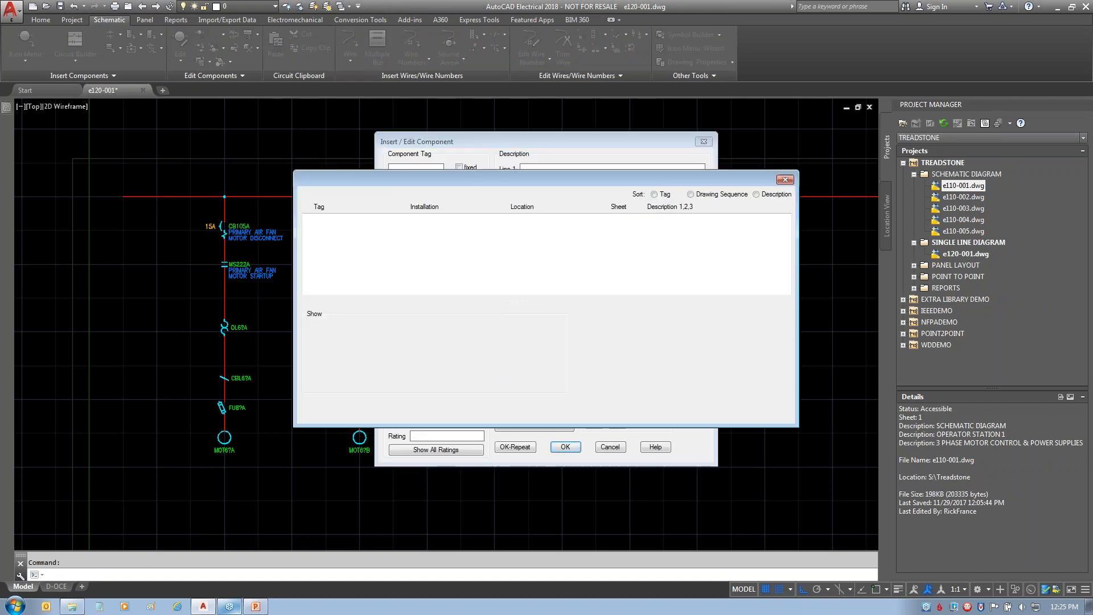
left_click(671, 218)
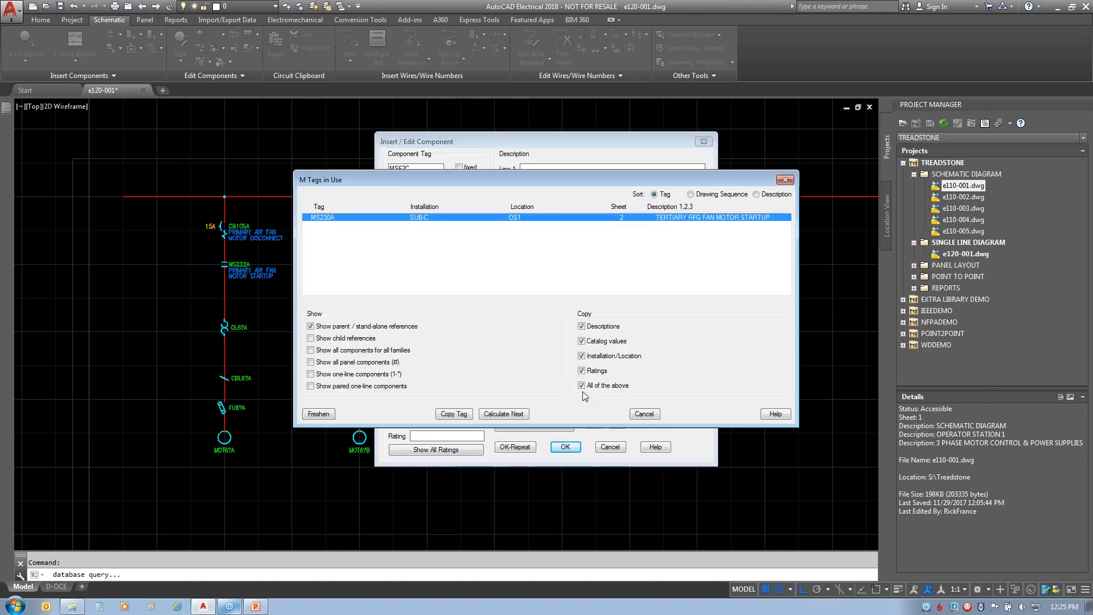
left_click(463, 412)
left_click(528, 309)
left_click(566, 446)
left_click(547, 317)
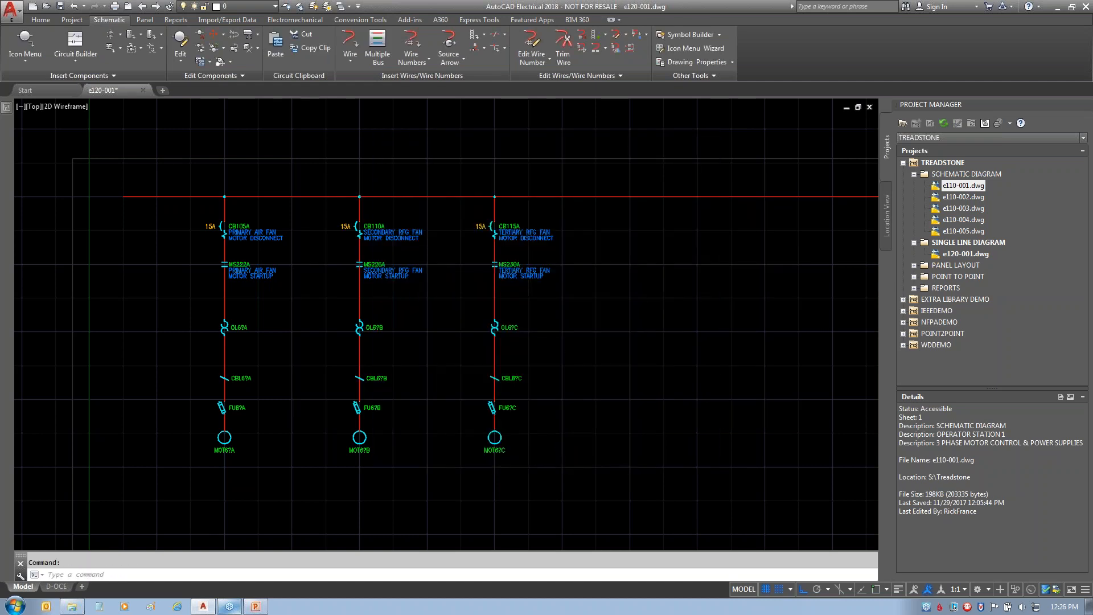
- Link the first circuit's overload to schematic tag OL105A, PRIMARY AIR FAN THERMAL OVERLOAD, copying all its values
right_click(228, 327)
left_click(237, 289)
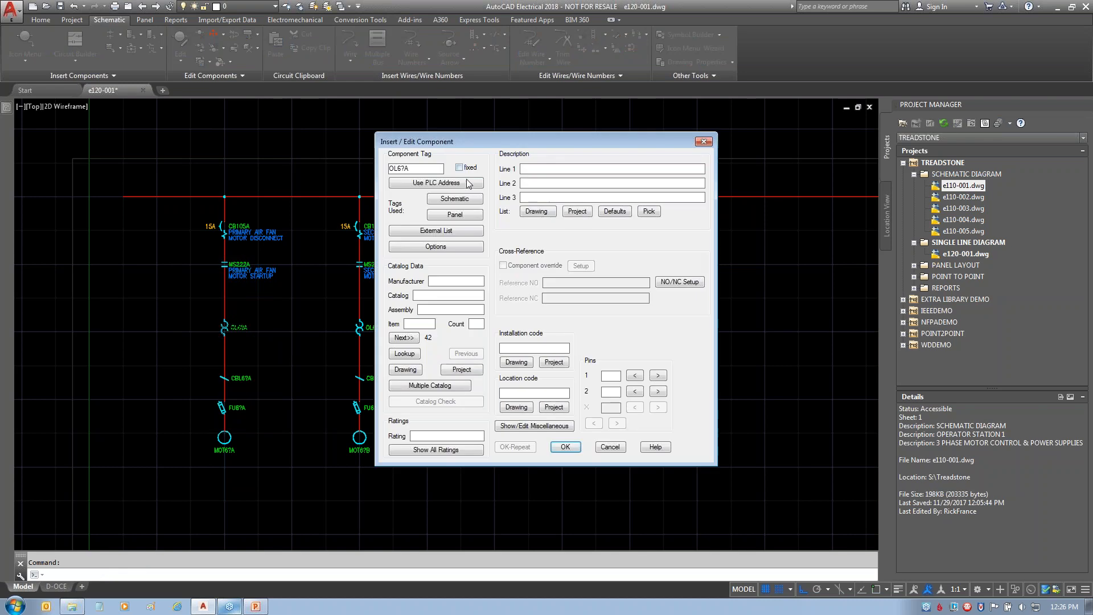
left_click(454, 199)
left_click(704, 218)
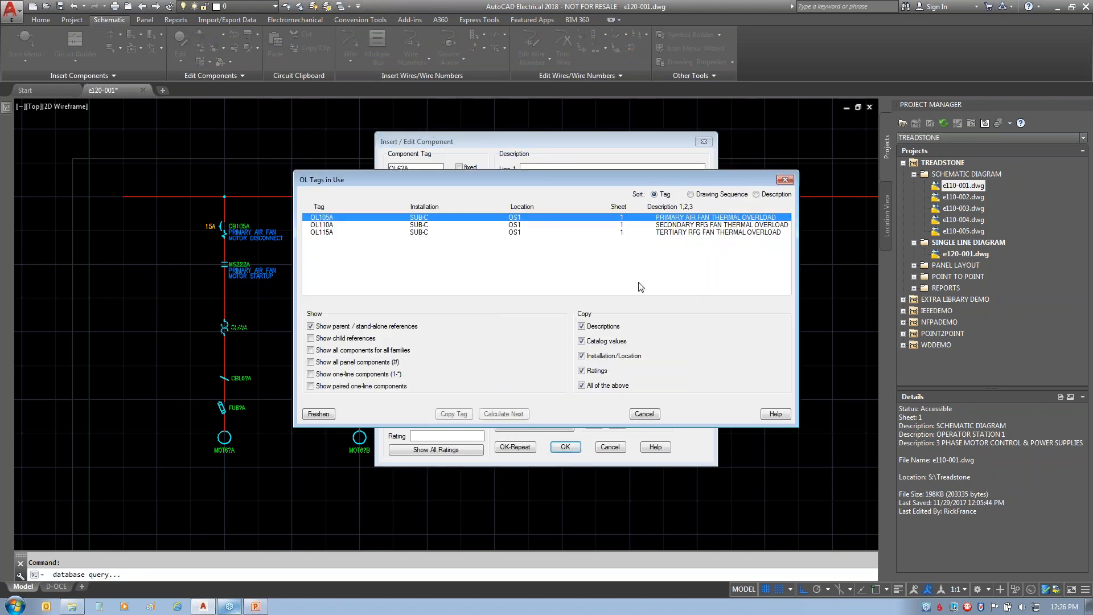
left_click(466, 420)
left_click(523, 312)
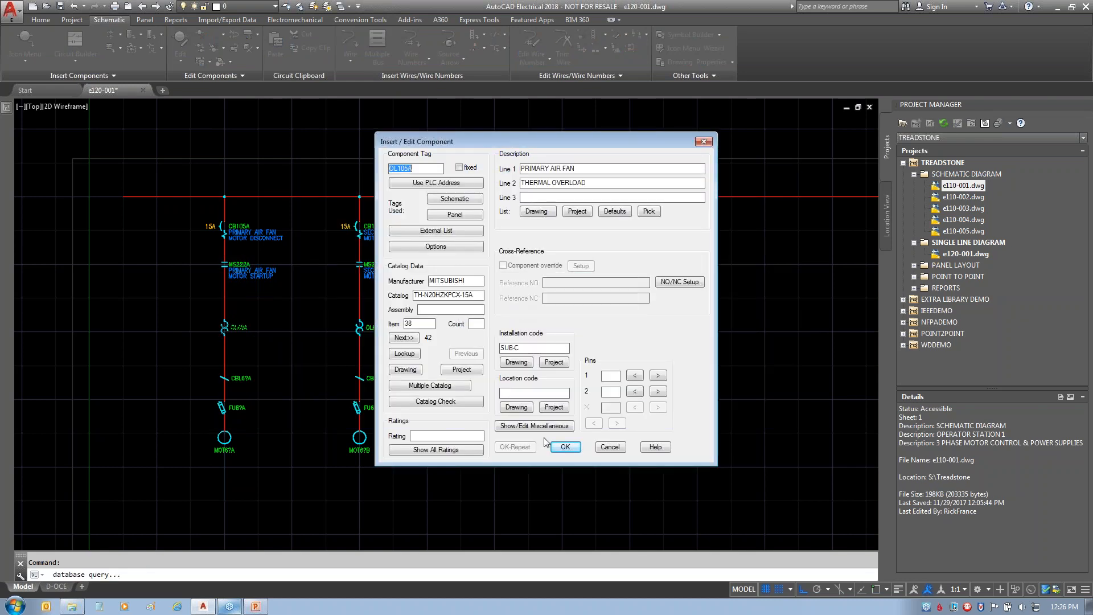
left_click(565, 447)
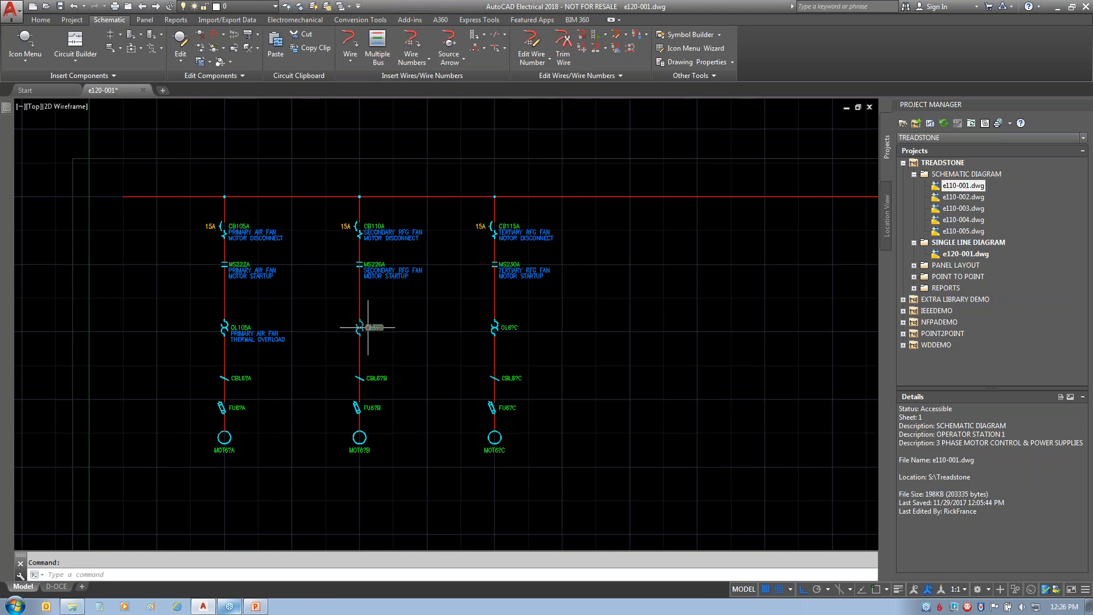
- Link the second circuit's overload to schematic tag OL110A, SECONDARY RFG FAN THERMAL OVERLOAD, copying all its values
right_click(372, 327)
left_click(373, 283)
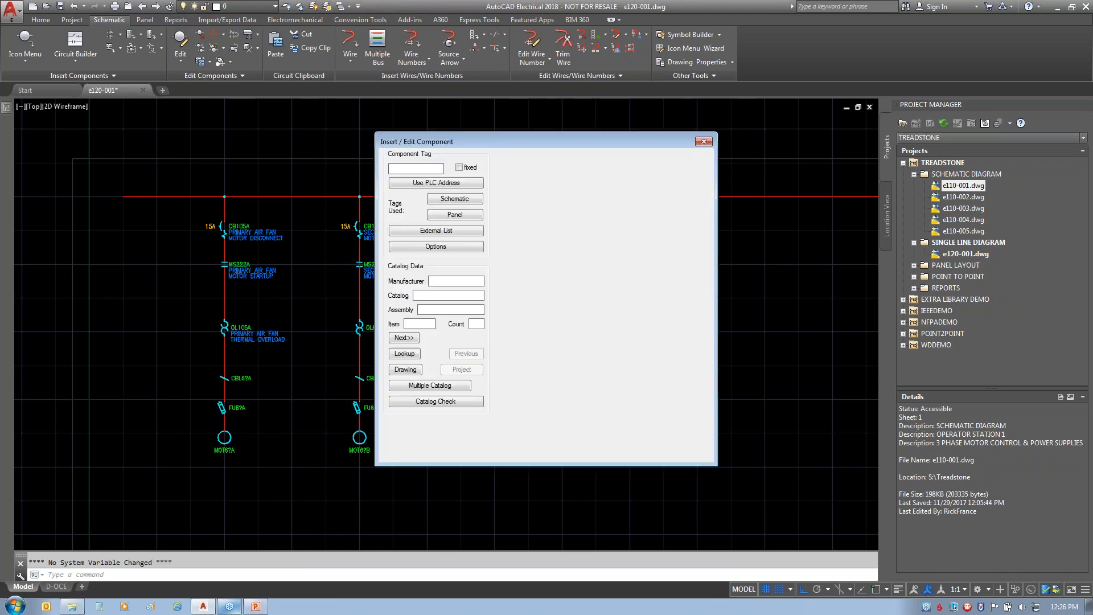
left_click(454, 199)
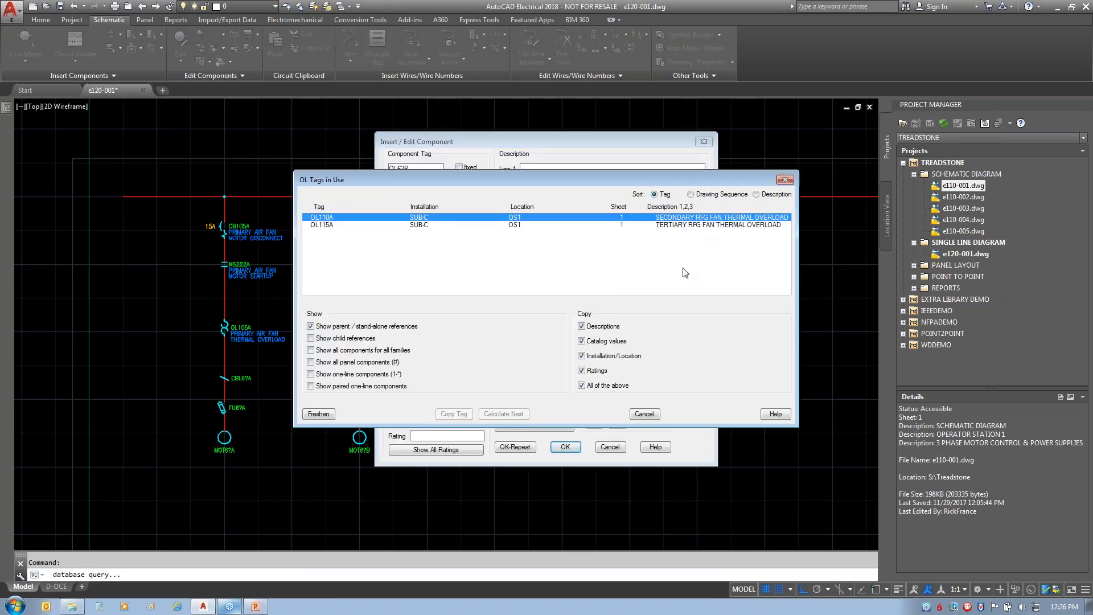
left_click(452, 413)
left_click(522, 310)
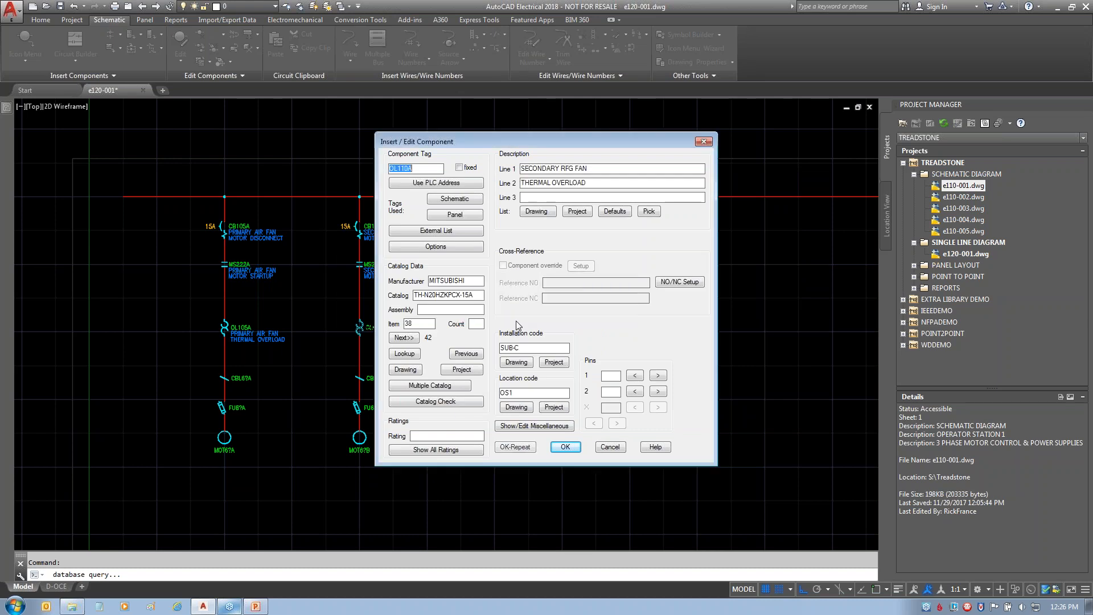
left_click(565, 447)
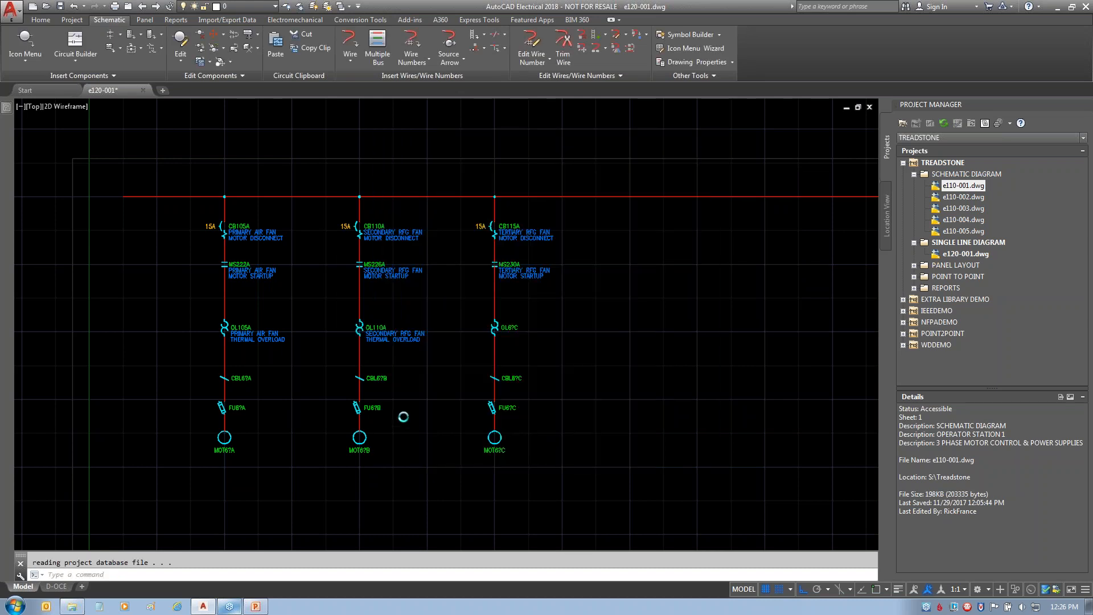
- Link the third circuit's overload to schematic tag OL115A, TERTIARY RFG FAN THERMAL OVERLOAD, copying all its values
right_click(493, 324)
left_click(508, 299)
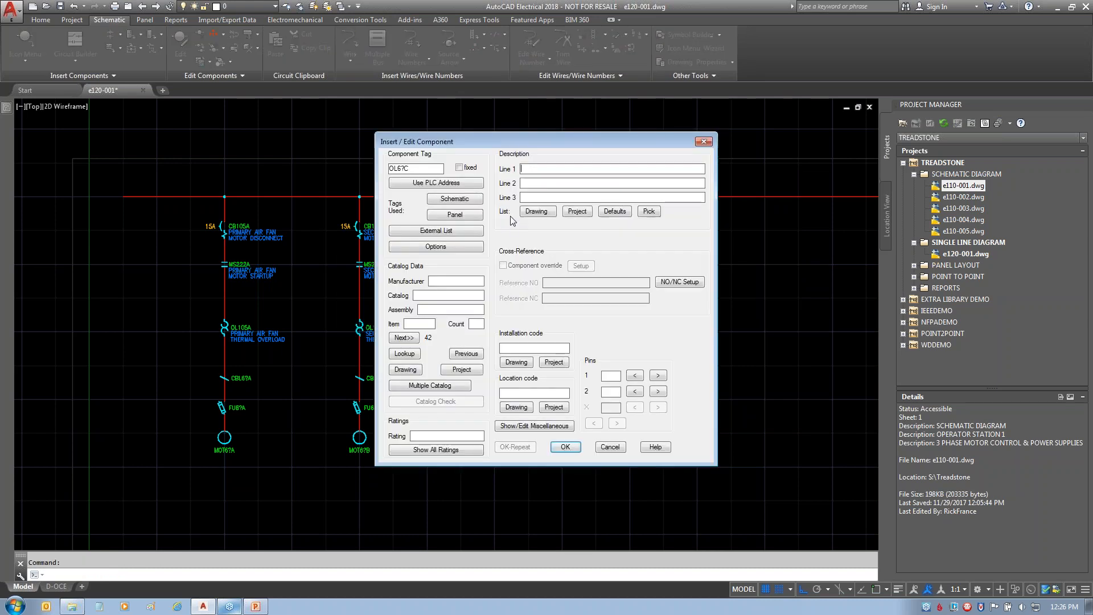
left_click(453, 198)
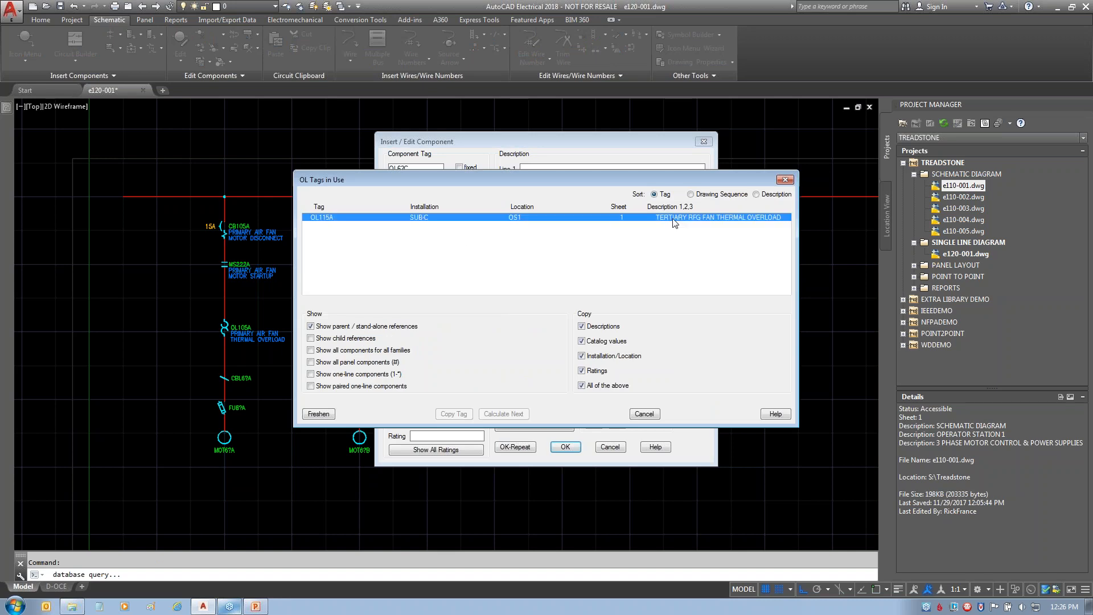
left_click(453, 414)
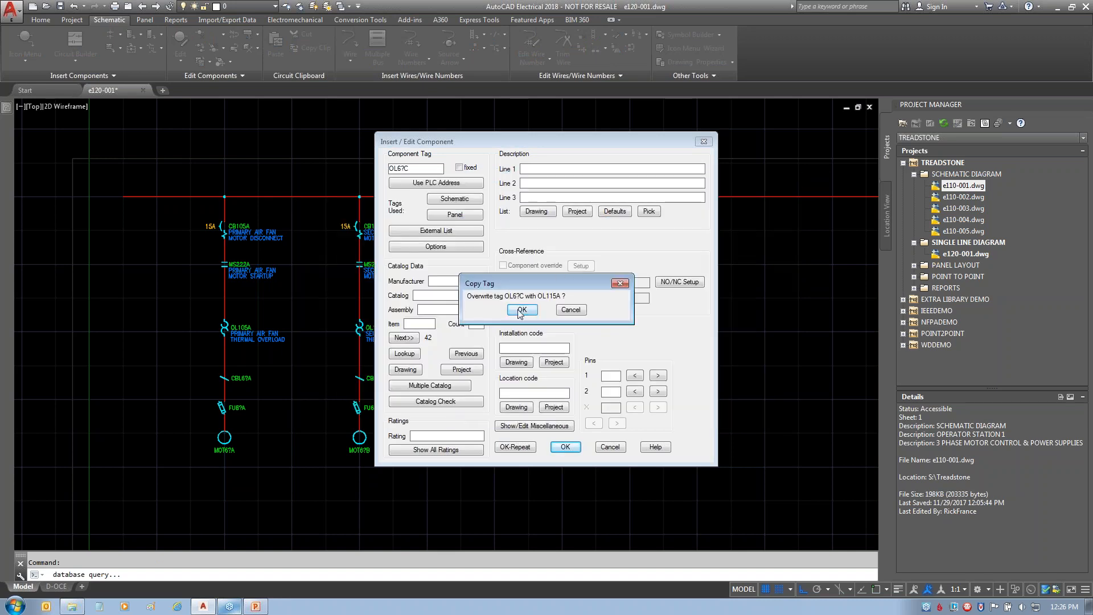
left_click(520, 313)
left_click(565, 446)
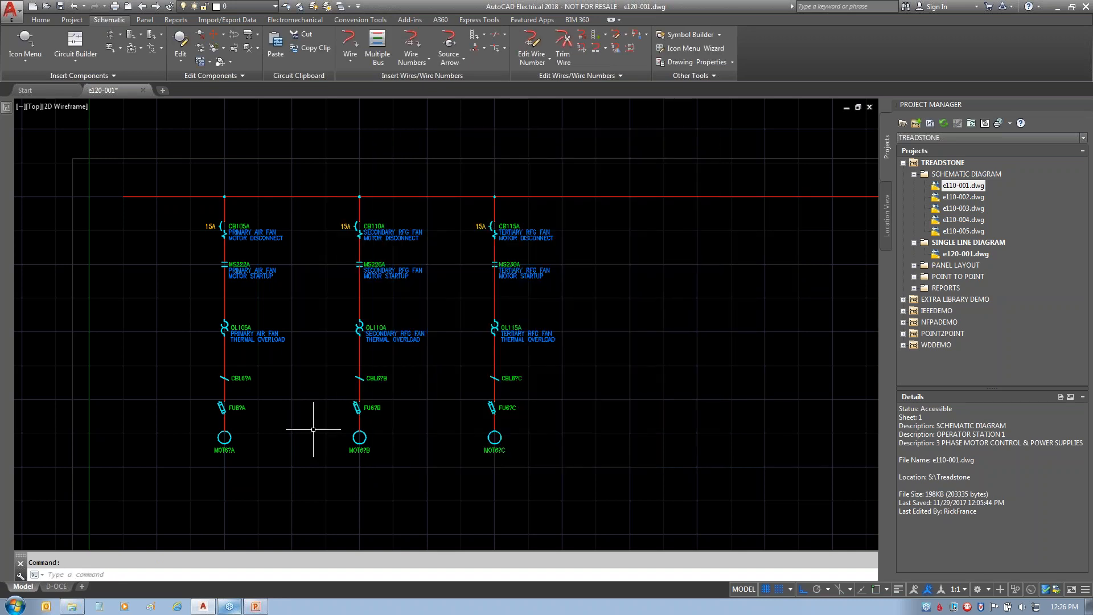
- Link the first circuit's fuse to schematic tag FU105A, PRIMARY AIR FAN SAFETY DISCONNECT, copying all its values
right_click(238, 406)
left_click(239, 364)
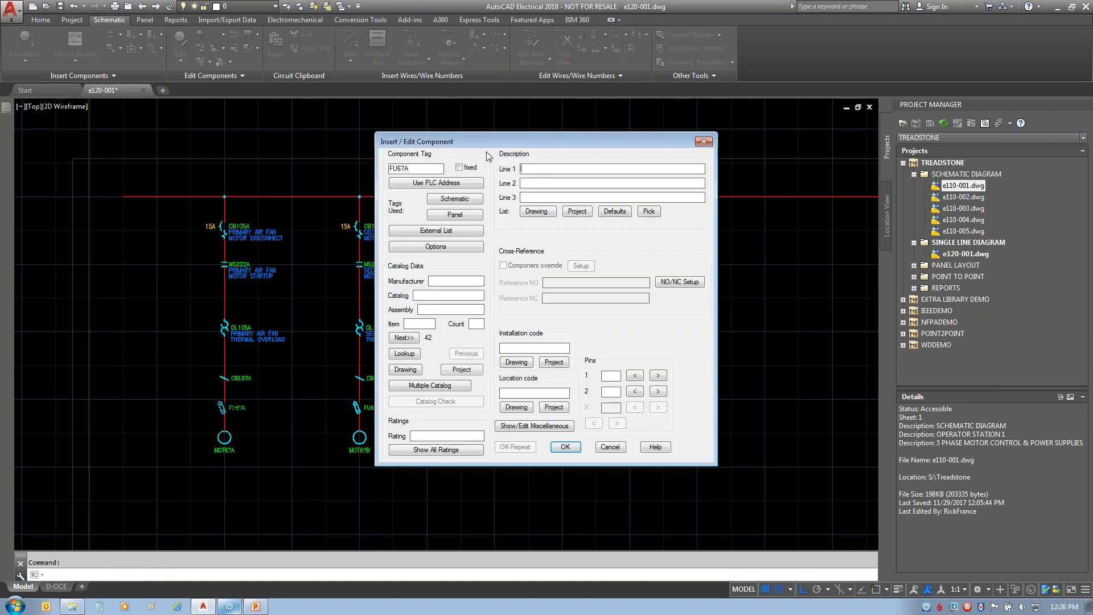
left_click(454, 199)
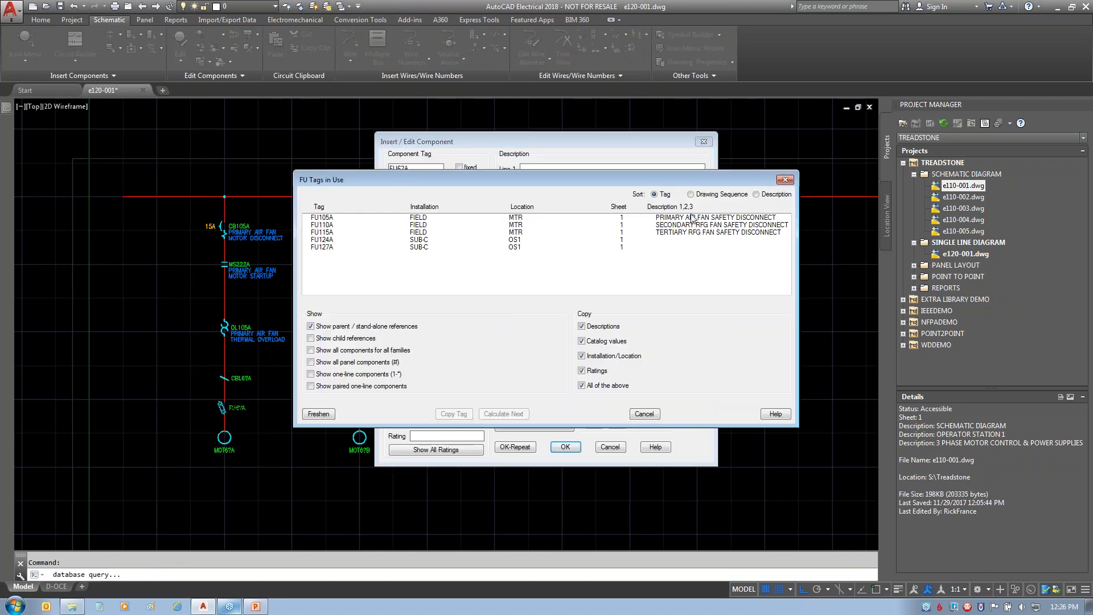
left_click(692, 218)
left_click(453, 414)
left_click(523, 314)
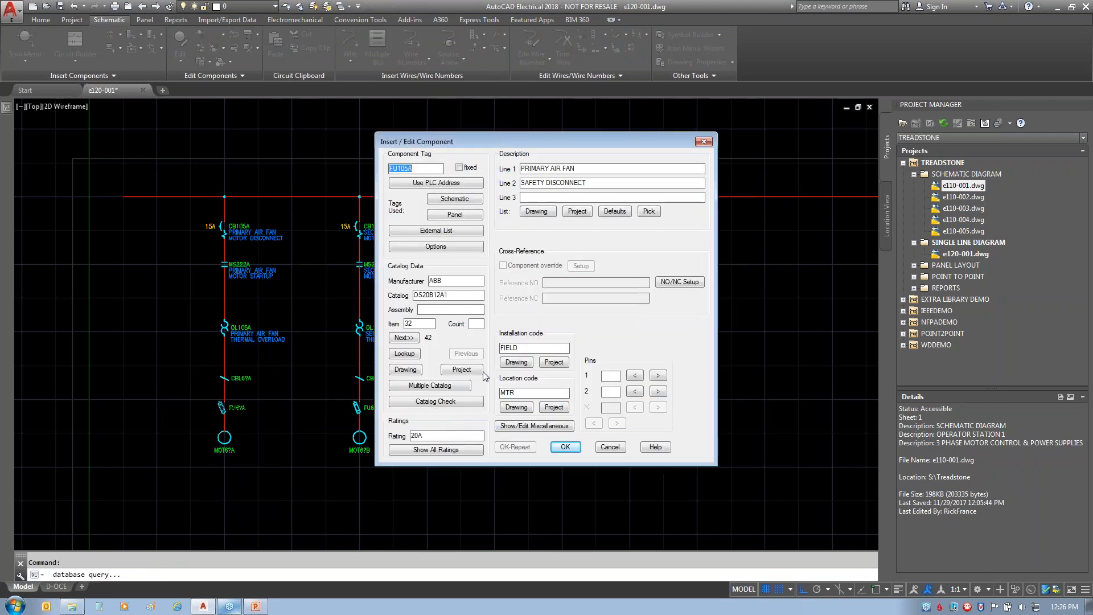
left_click(565, 447)
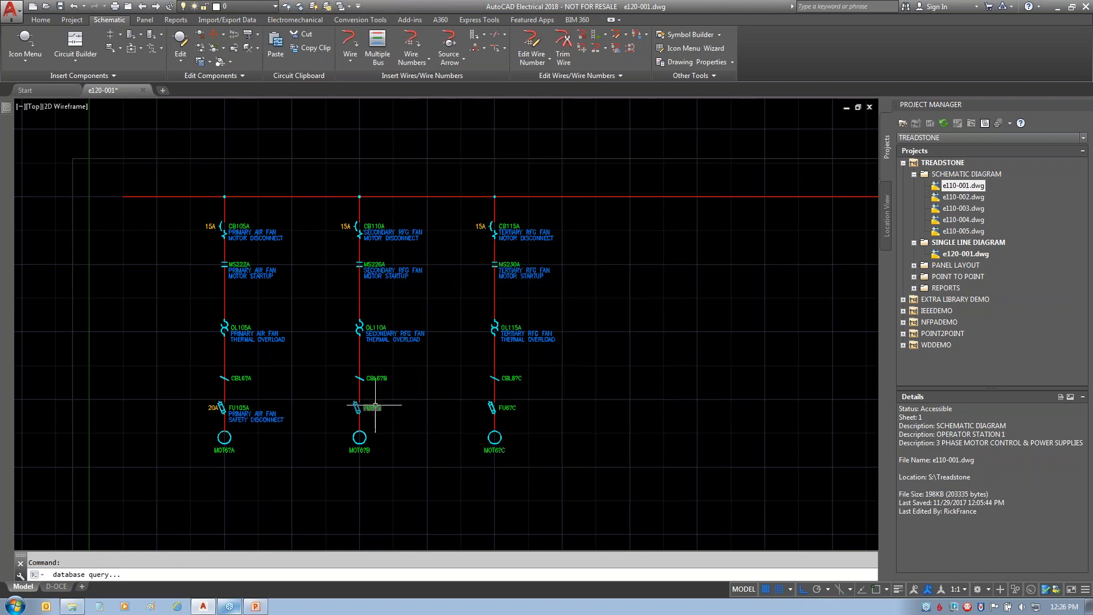
- Link the second circuit's fuse to schematic tag FU110A, SECONDARY RFG FAN SAFETY DISCONNECT, copying all its values
right_click(376, 406)
left_click(379, 376)
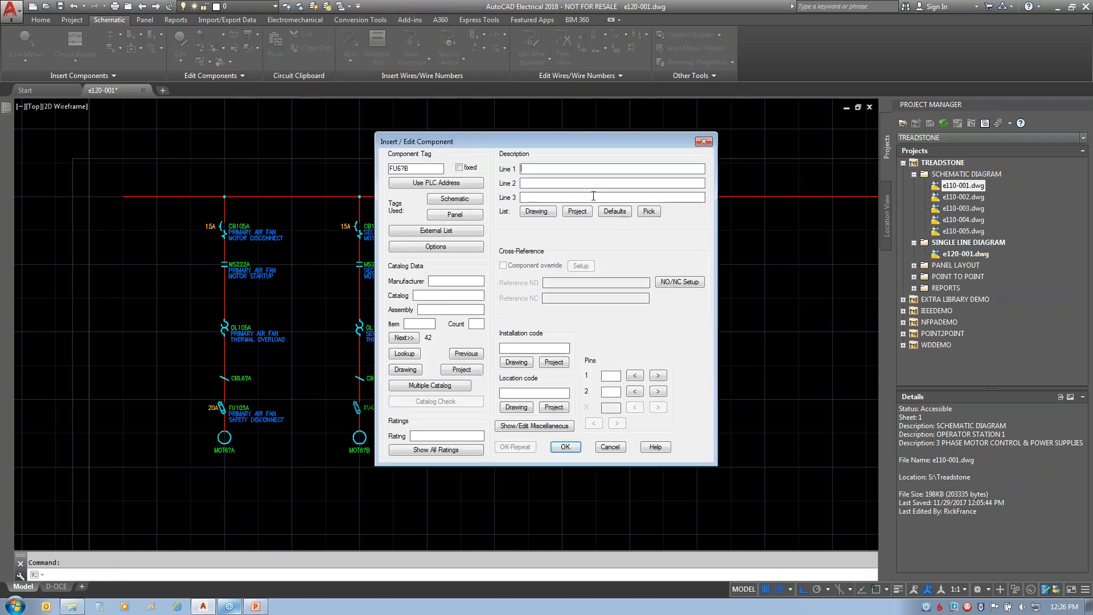
left_click(455, 199)
left_click(696, 220)
left_click(447, 416)
left_click(527, 310)
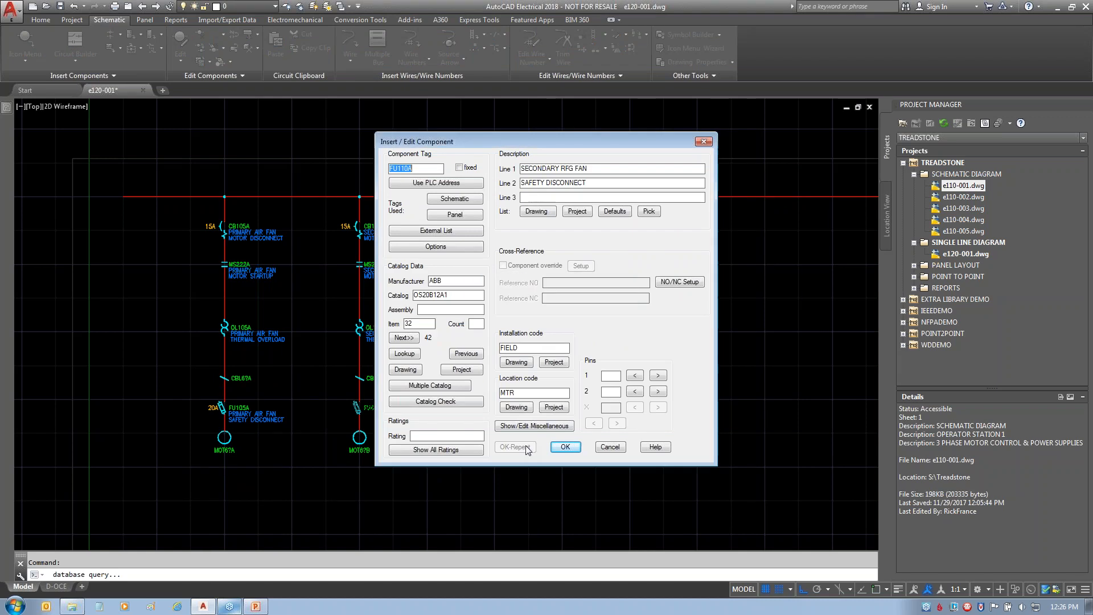
left_click(565, 447)
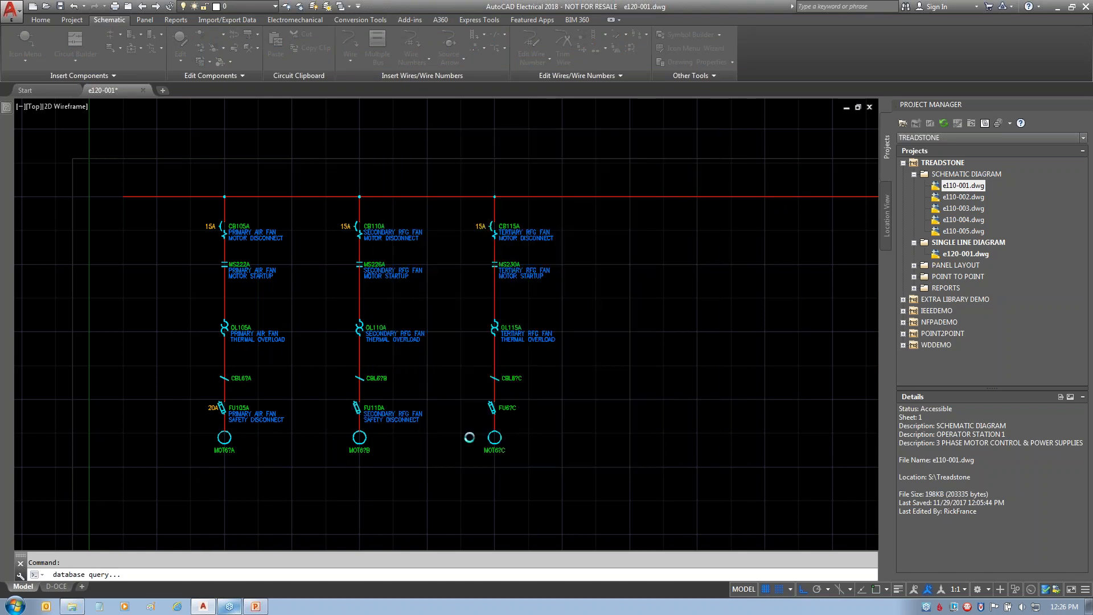
- Link the third circuit's fuse to schematic tag FU115A, TERTIARY RFG FAN SAFETY DISCONNECT, copying all its values
right_click(512, 406)
left_click(515, 374)
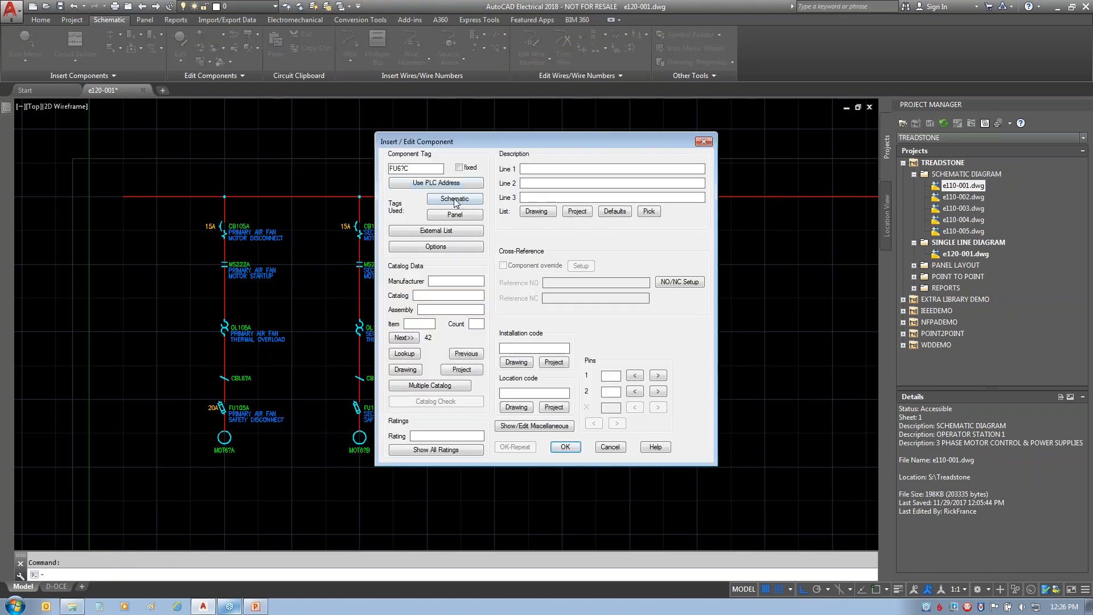
left_click(655, 219)
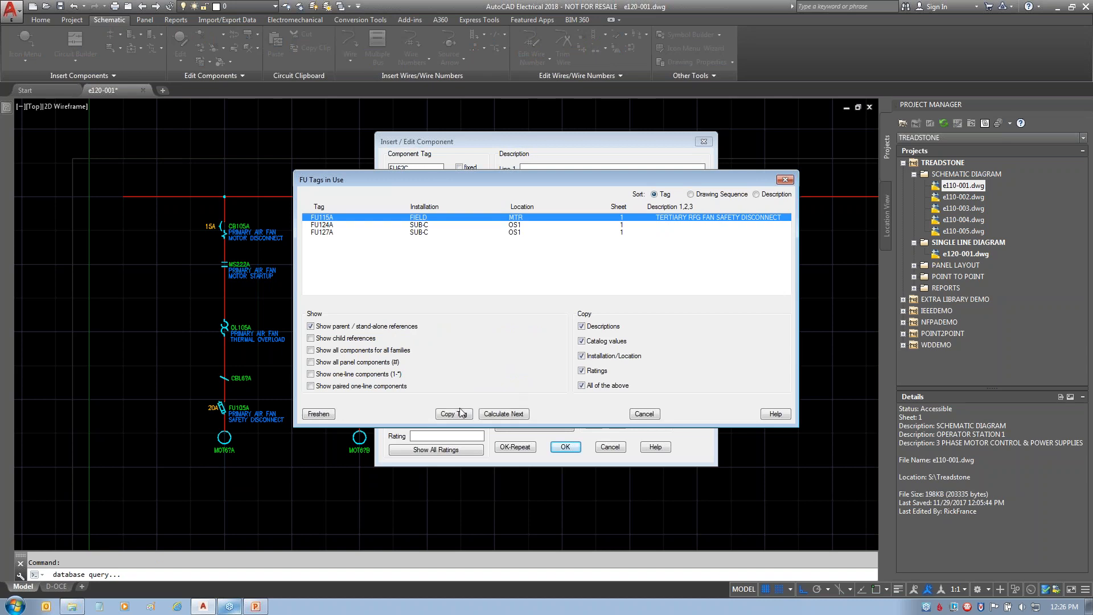
left_click(457, 416)
left_click(522, 309)
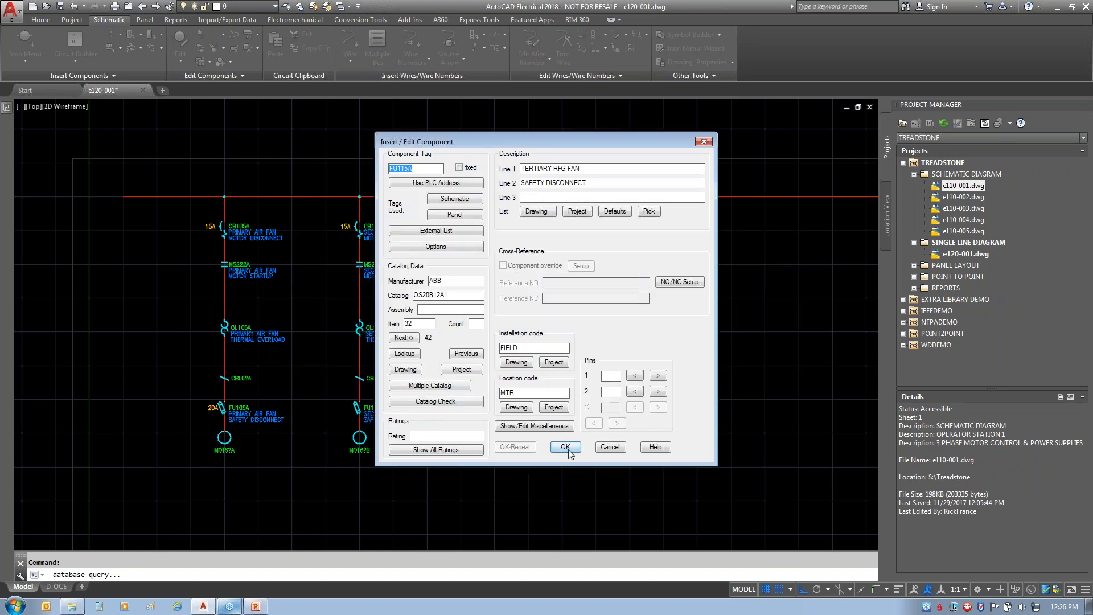
left_click(566, 446)
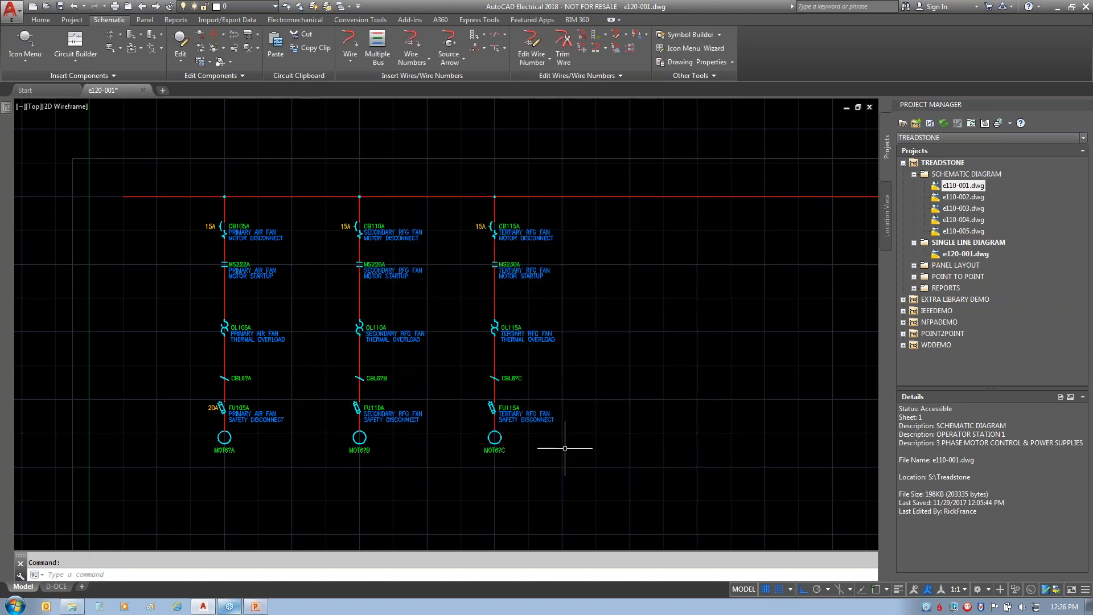
- Link the first circuit's cable marker to schematic tag CBL105A, PRIMARY AIR FAN MOTOR CABLE, copying all its values
scroll(163, 402, "up", 2)
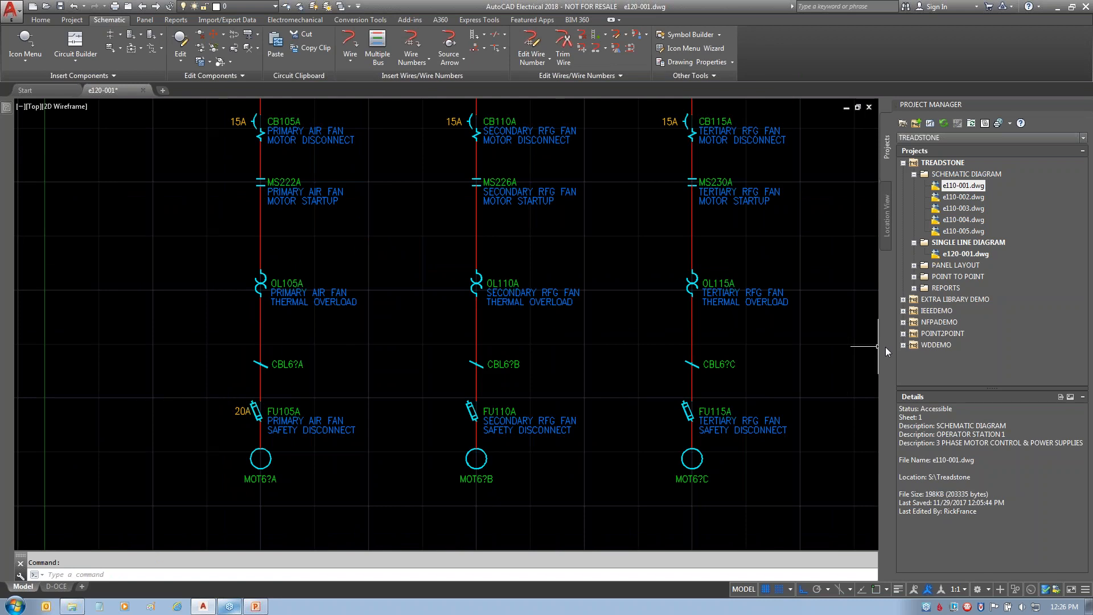
middle_click_drag(771, 340, 734, 326)
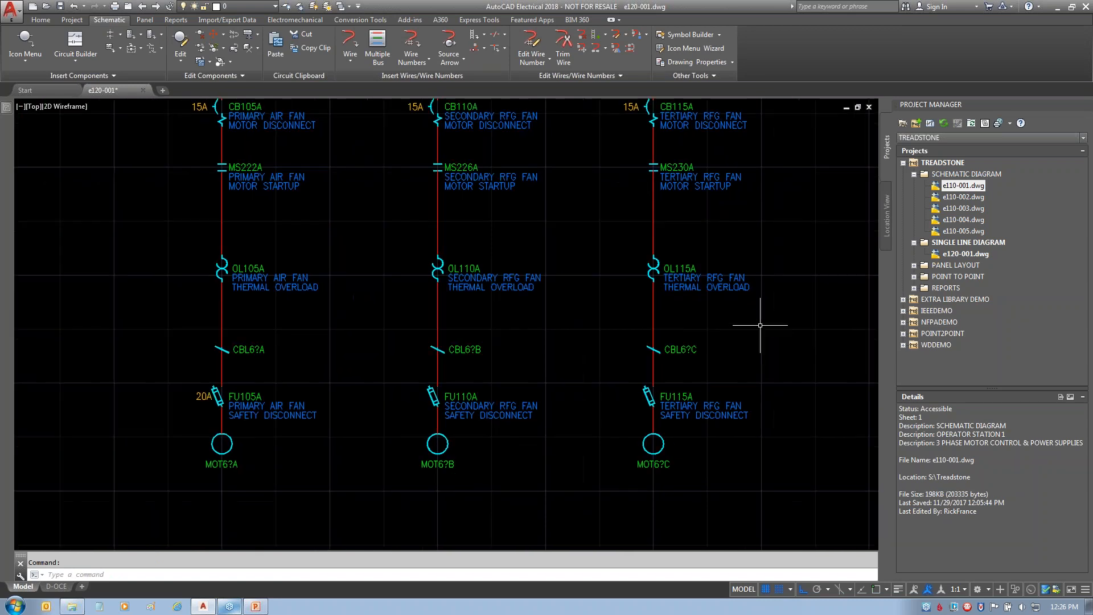
right_click(252, 344)
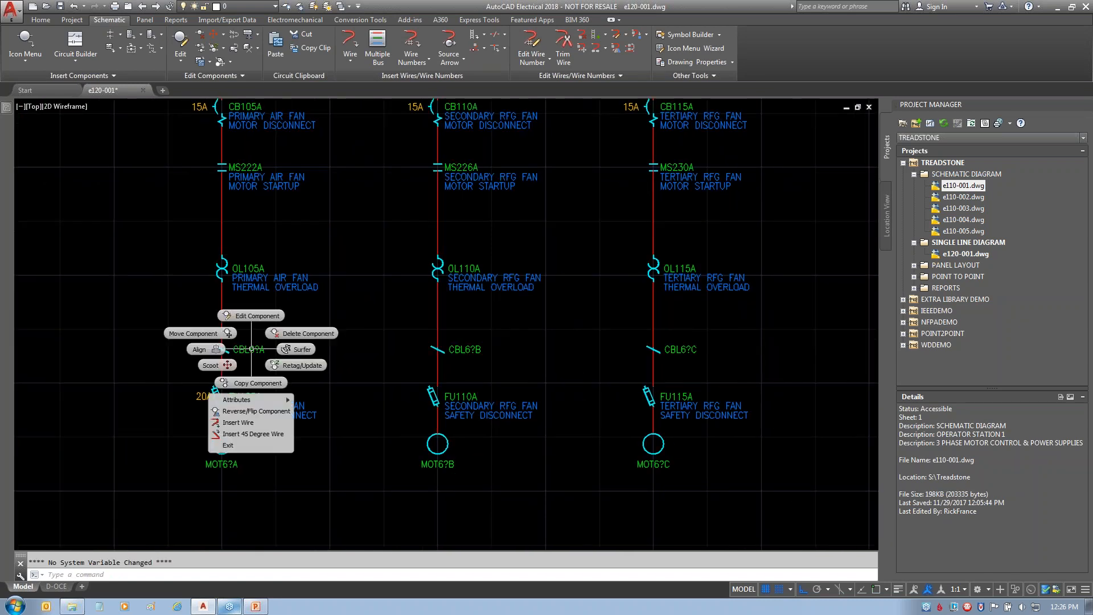
left_click(251, 313)
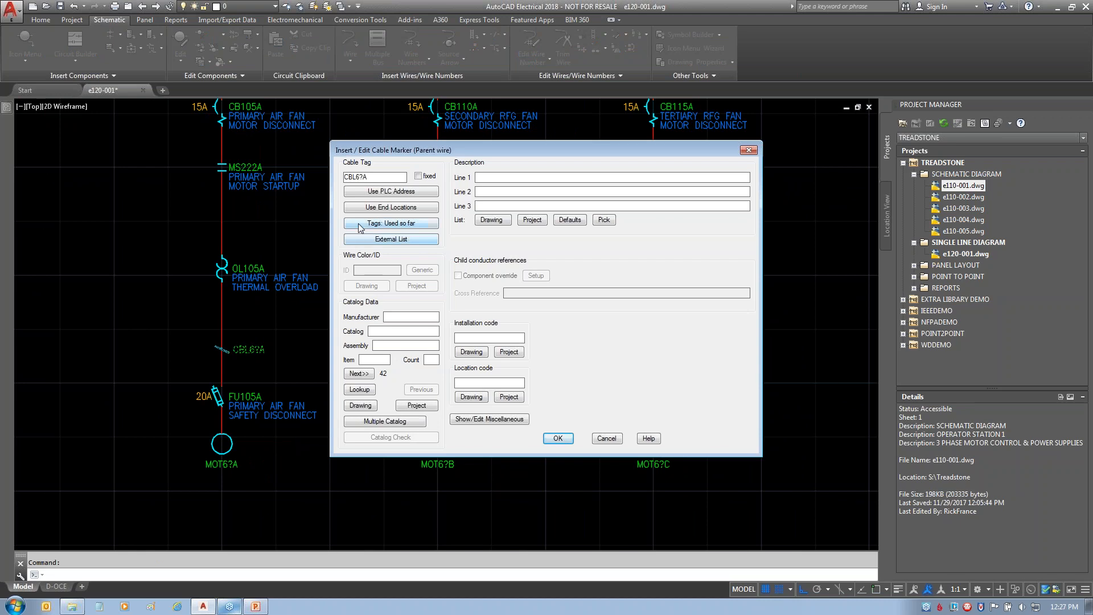
left_click(401, 226)
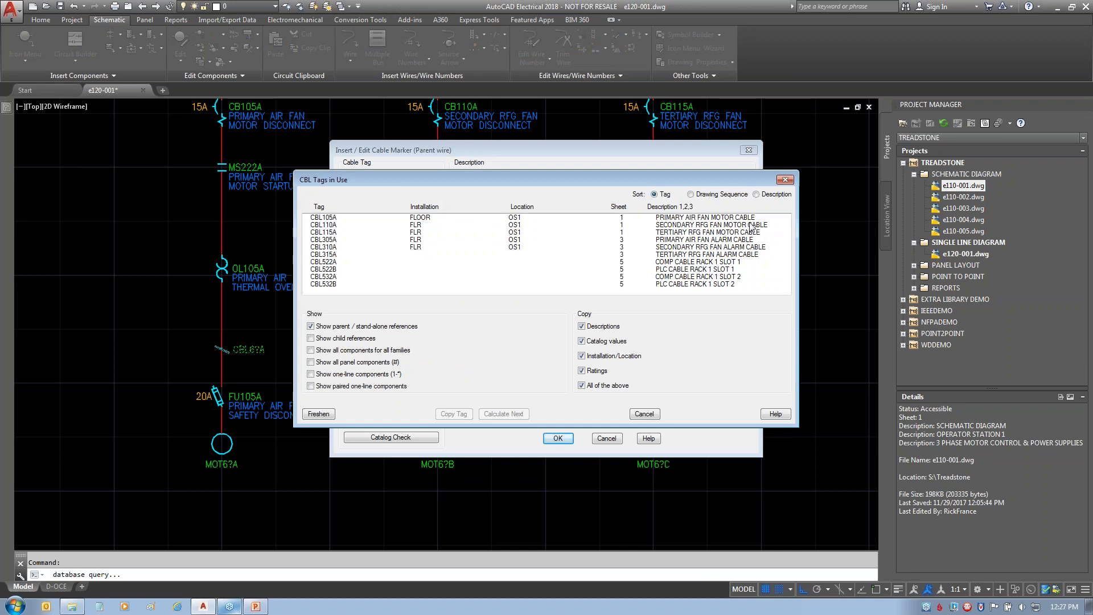
left_click(713, 219)
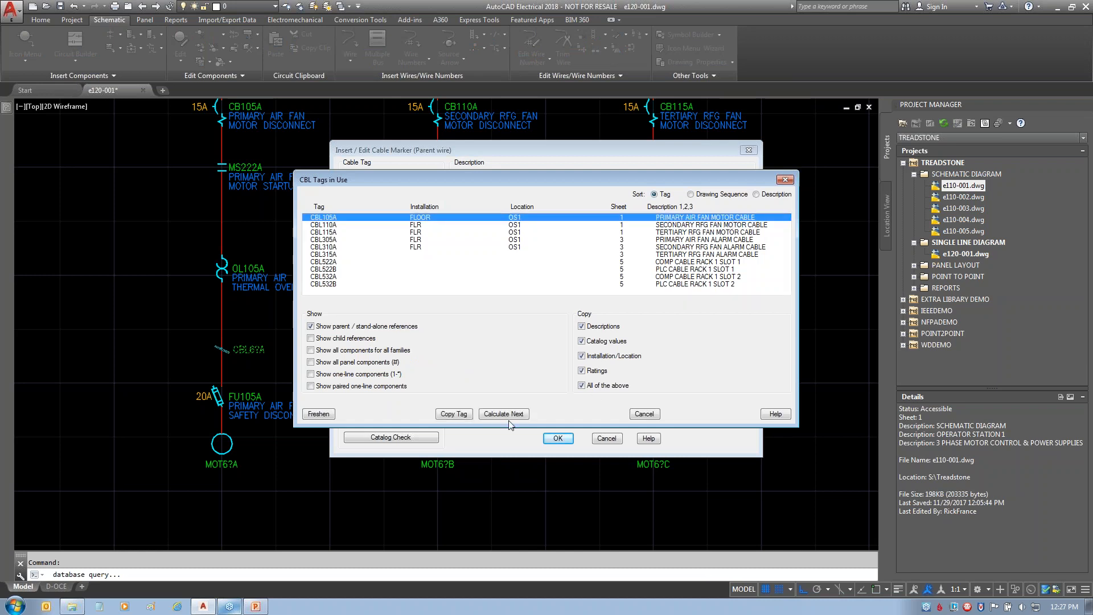
left_click(454, 414)
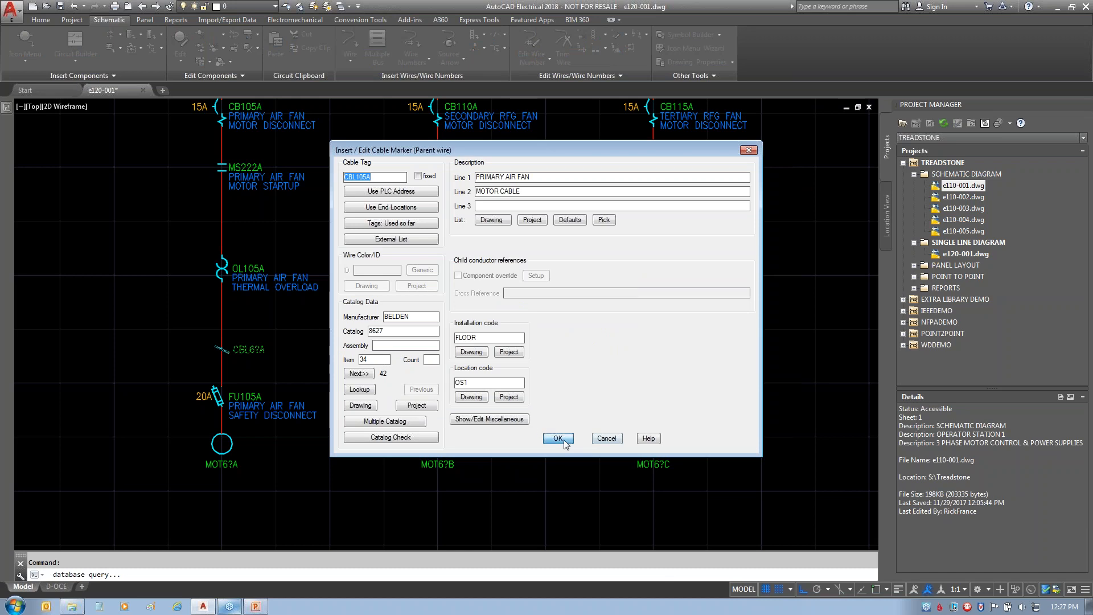
left_click(557, 437)
- Link the second circuit's cable marker to schematic tag CBL110A, SECONDARY RFG FAN MOTOR CABLE, copying all its values
right_click(465, 349)
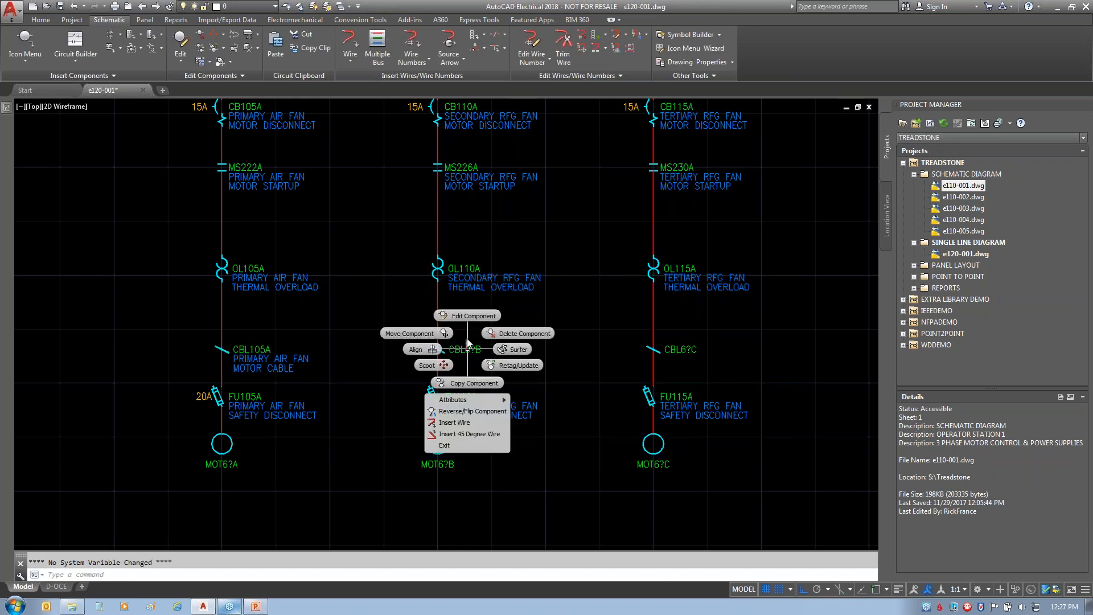
left_click(466, 313)
left_click(422, 224)
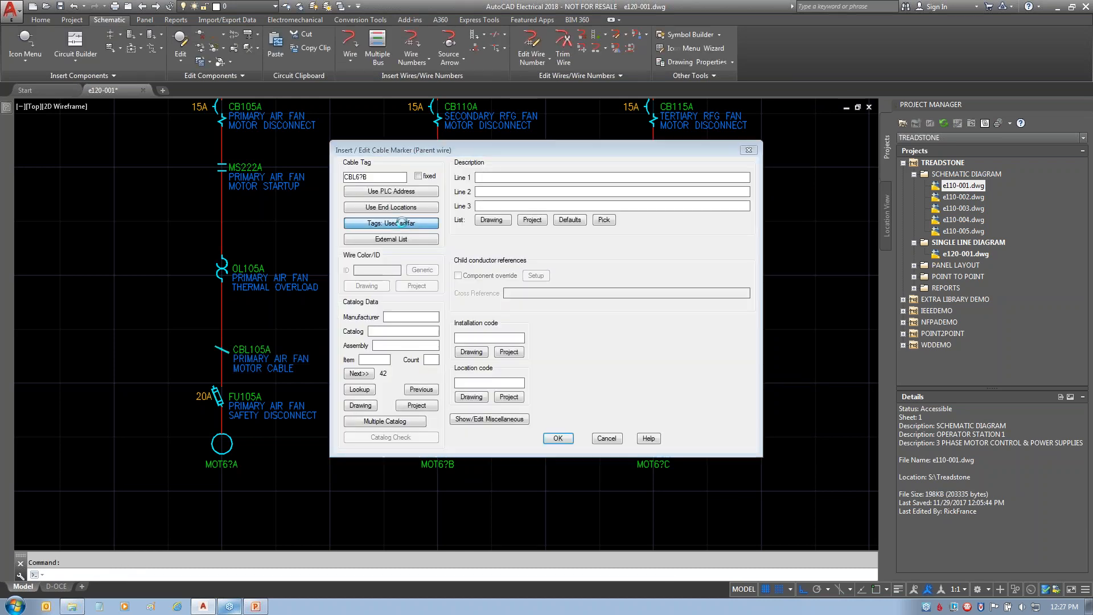
left_click(683, 217)
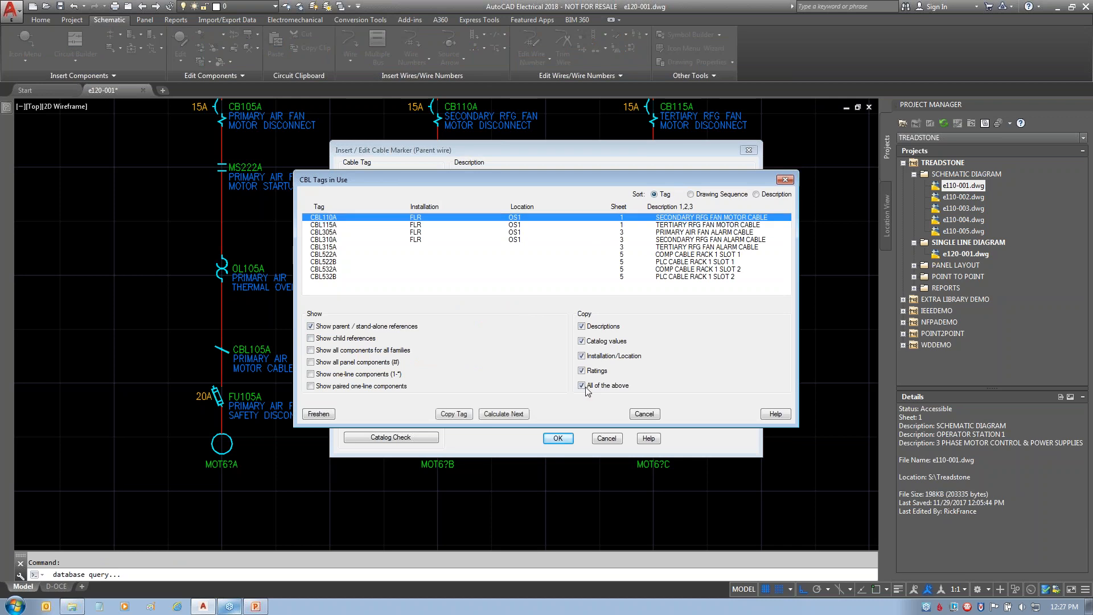
left_click(454, 414)
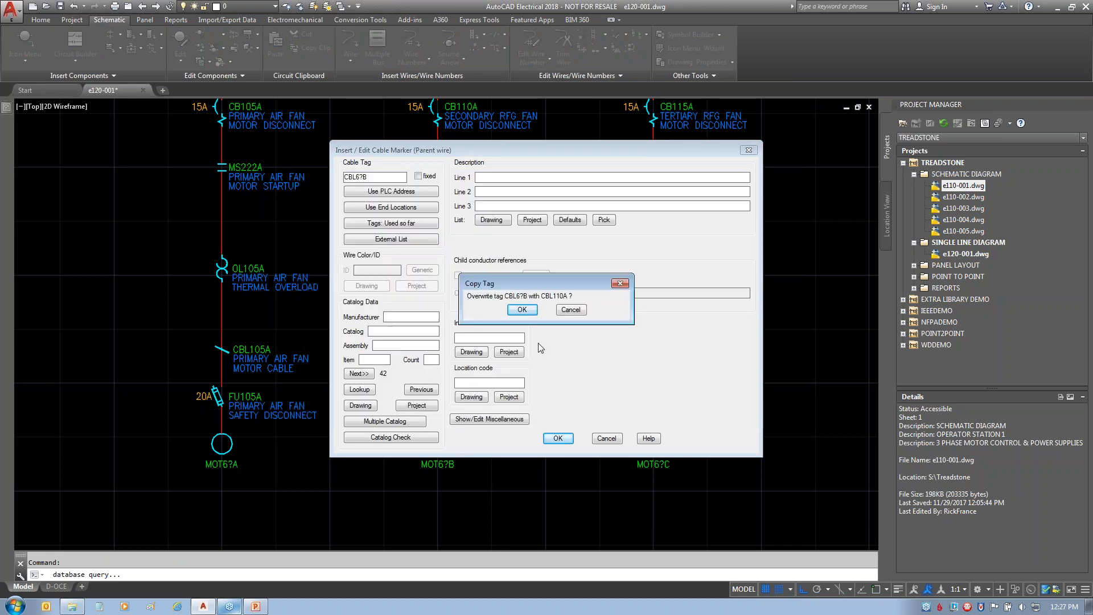
left_click(522, 309)
left_click(558, 438)
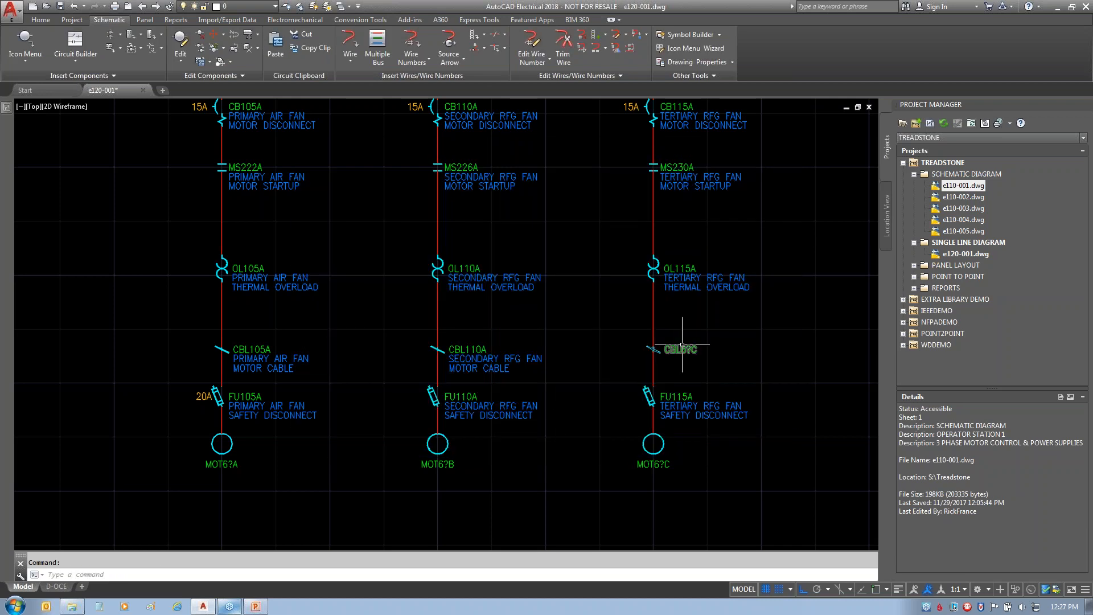
- Link the third circuit's cable marker to schematic tag CBL115A, TERTIARY RFG FAN MOTOR CABLE, copying all its values
right_click(653, 349)
left_click(620, 329)
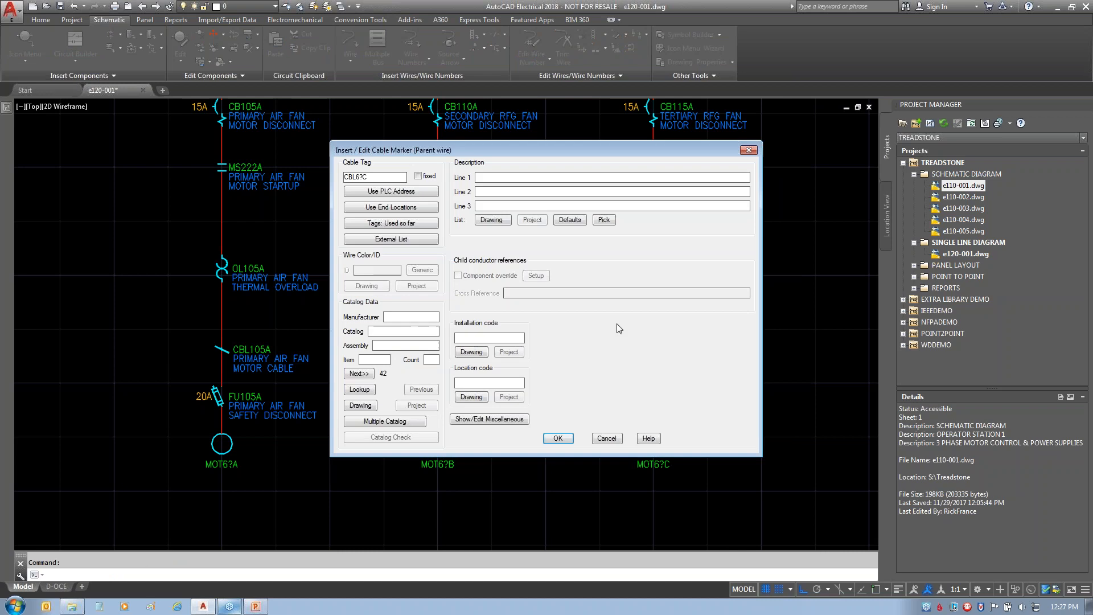
left_click(391, 223)
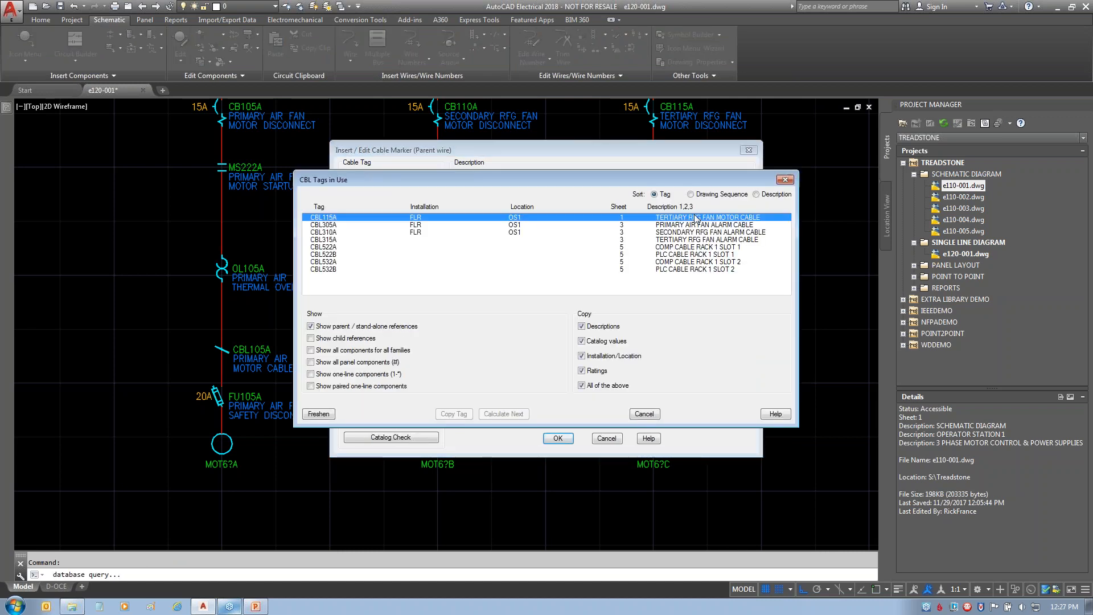
left_click(455, 413)
left_click(522, 311)
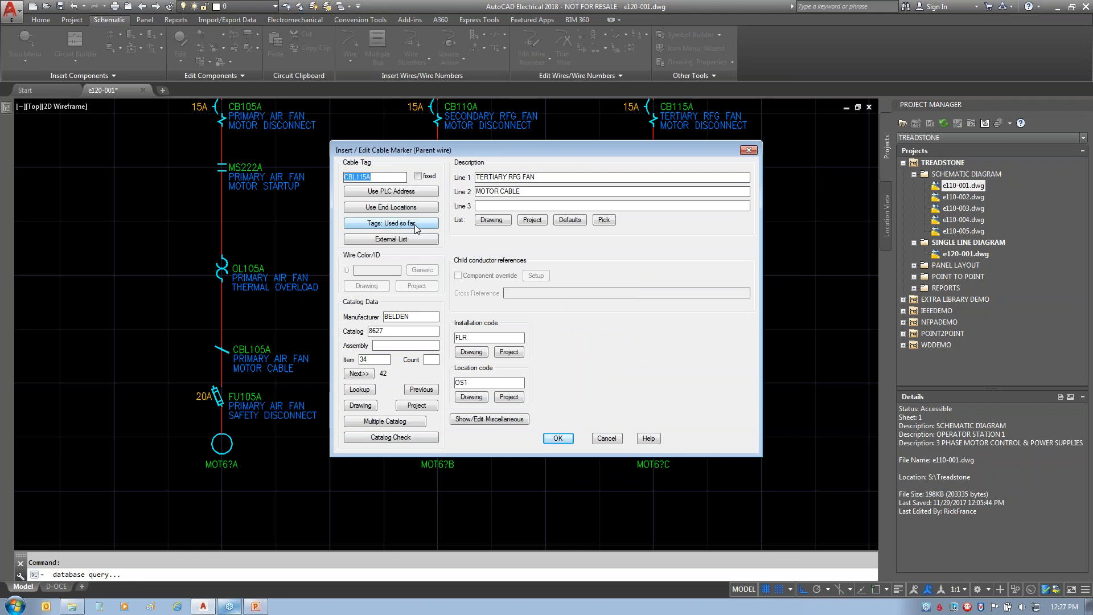
left_click(558, 440)
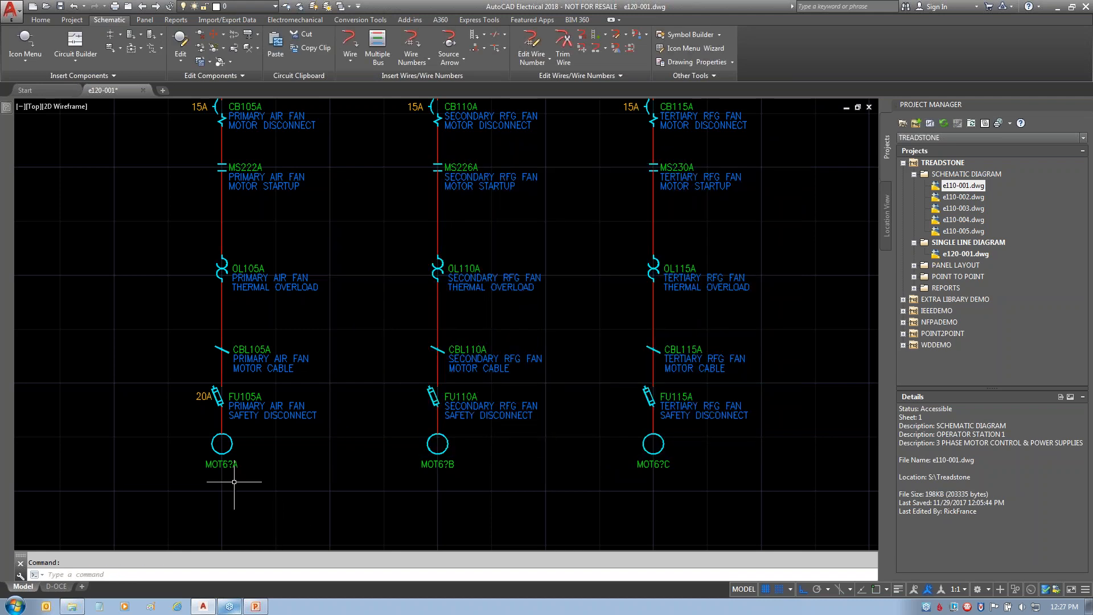
- Copy the tag and all data of schematic motor MTR106A (PRIMARY AIR FAN MOTOR) to motor MOT6?A, overwriting its main component tag
right_click(218, 465)
left_click(215, 434)
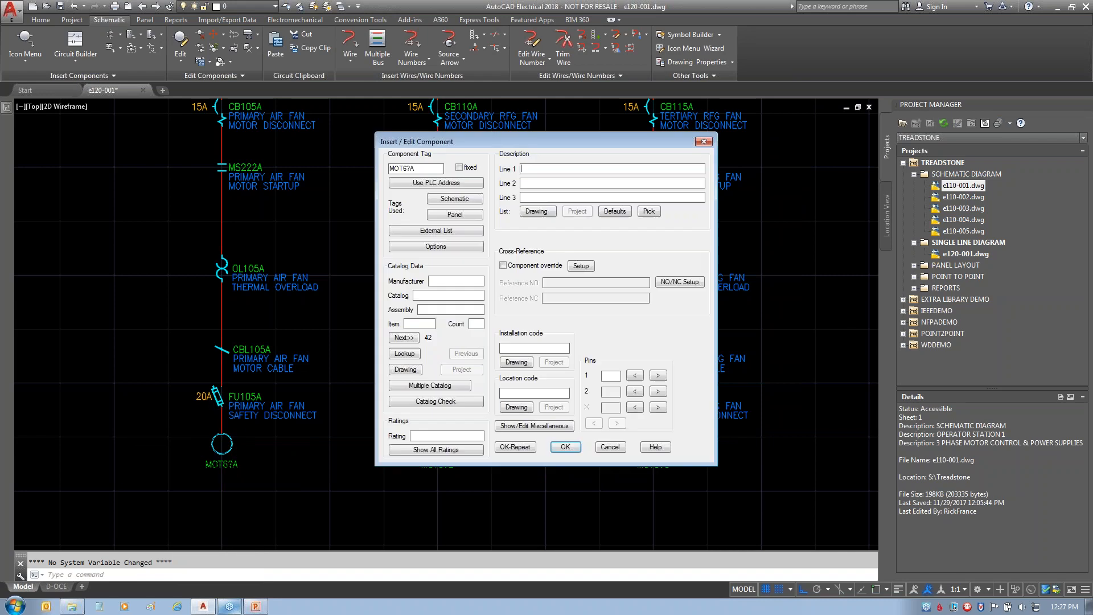
left_click(455, 198)
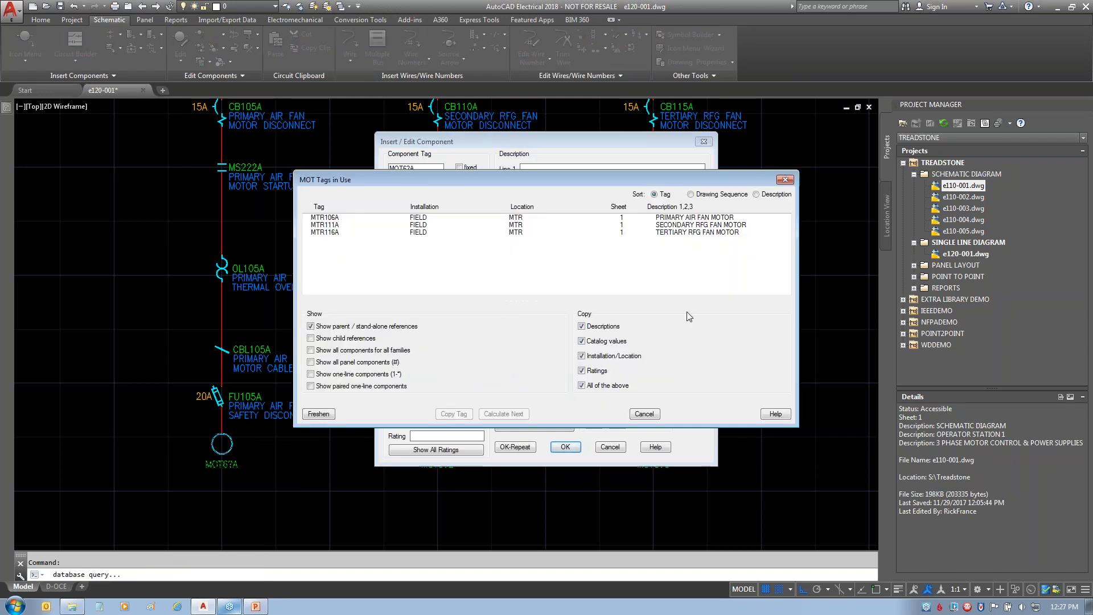
left_click(672, 219)
left_click(453, 413)
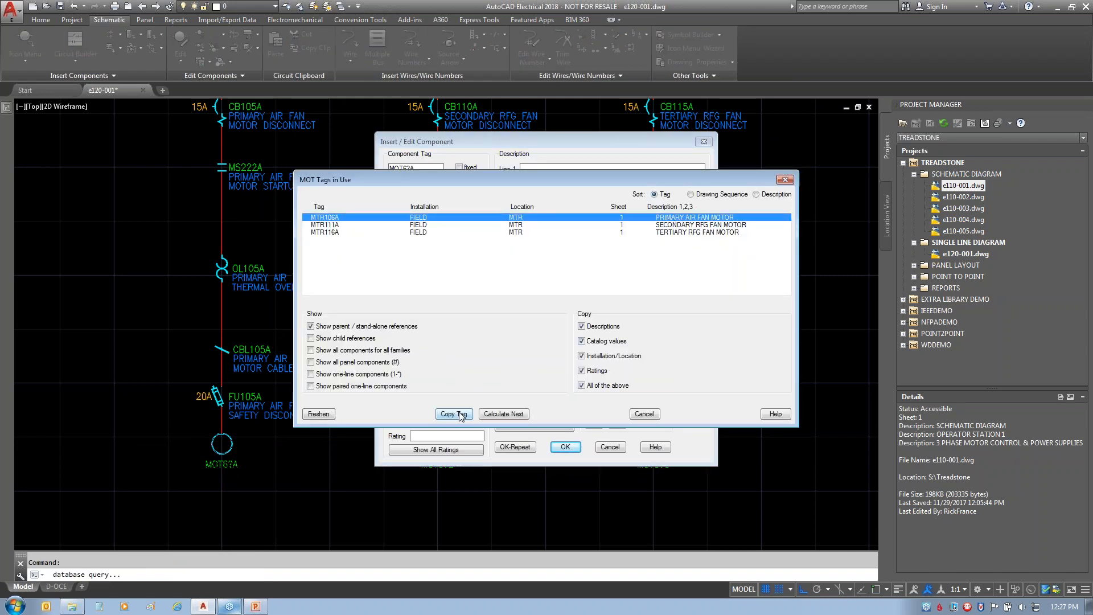
left_click_drag(559, 231, 534, 239)
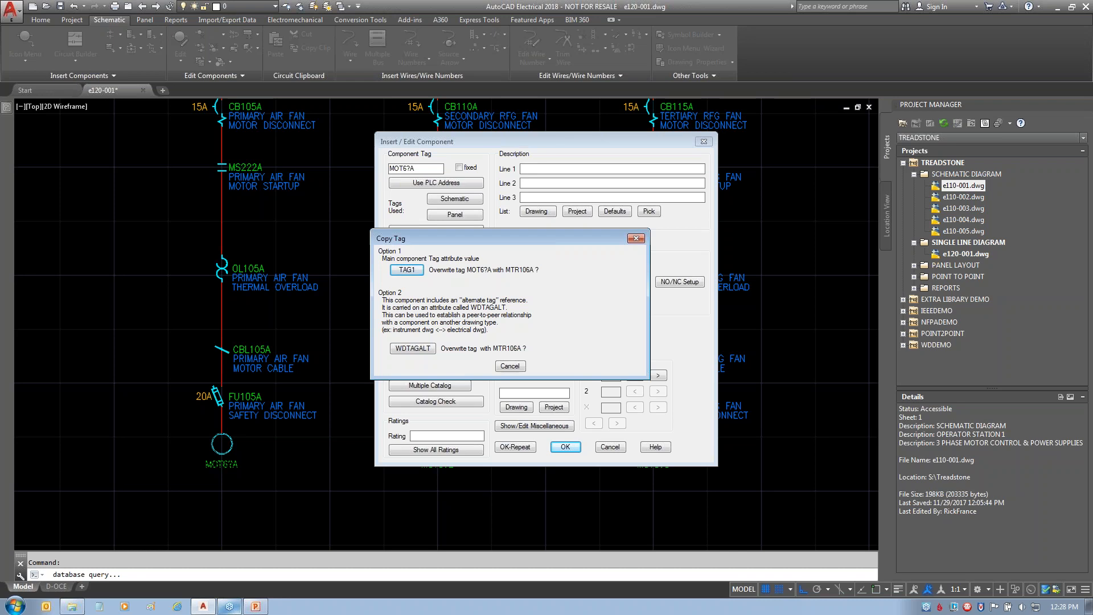
left_click(415, 270)
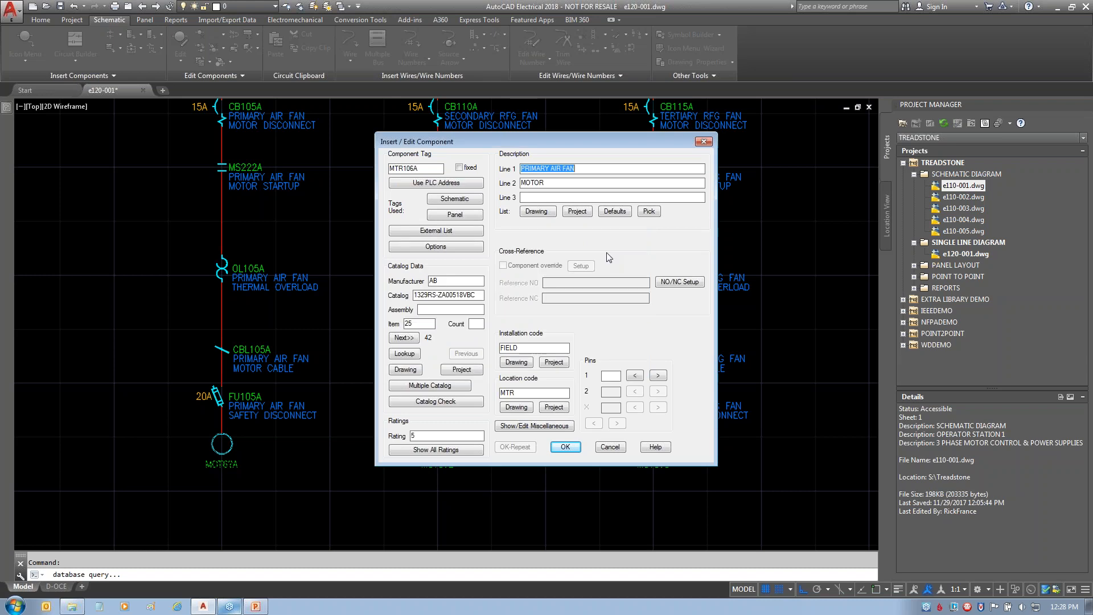
left_click(563, 446)
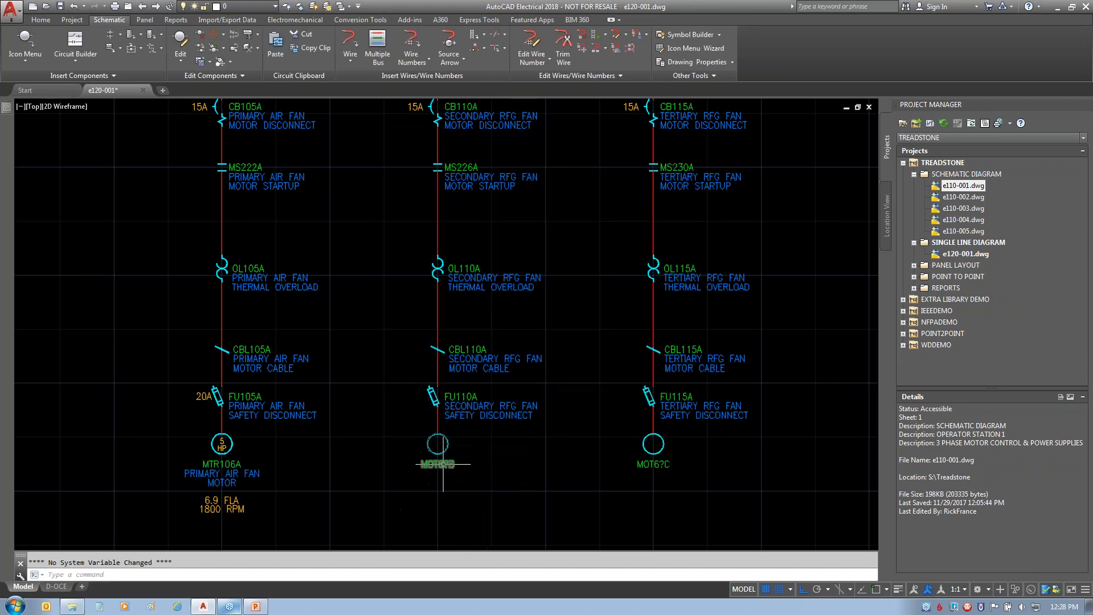
- Copy the tag and all data of schematic motor MTR111A (SECONDARY RFG FAN MOTOR) to the middle branch's motor, overwriting its main tag
double_click(443, 464)
left_click(455, 198)
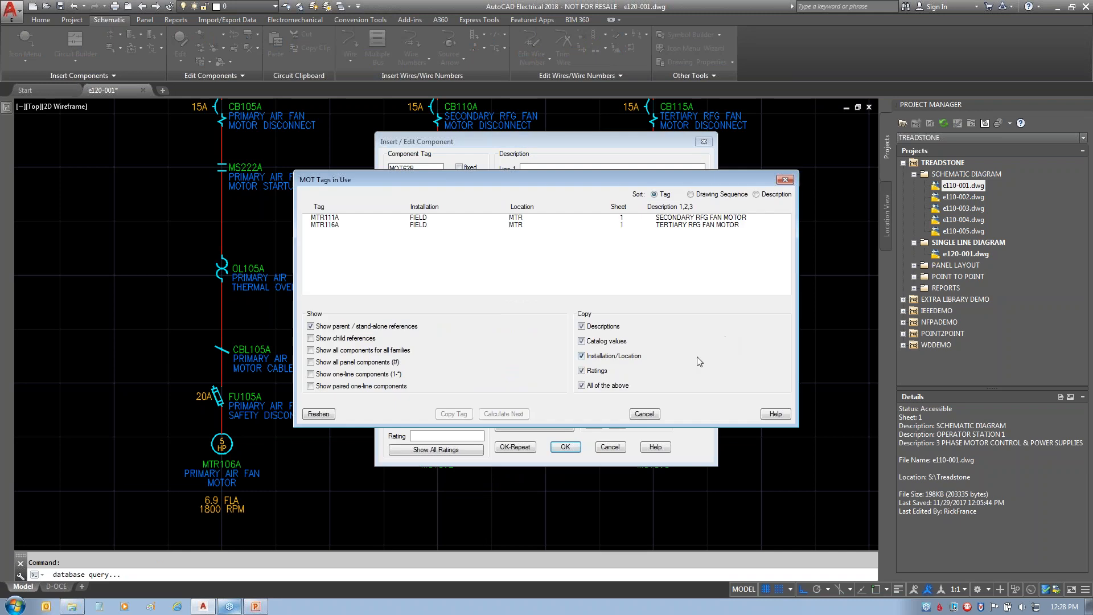
left_click(691, 218)
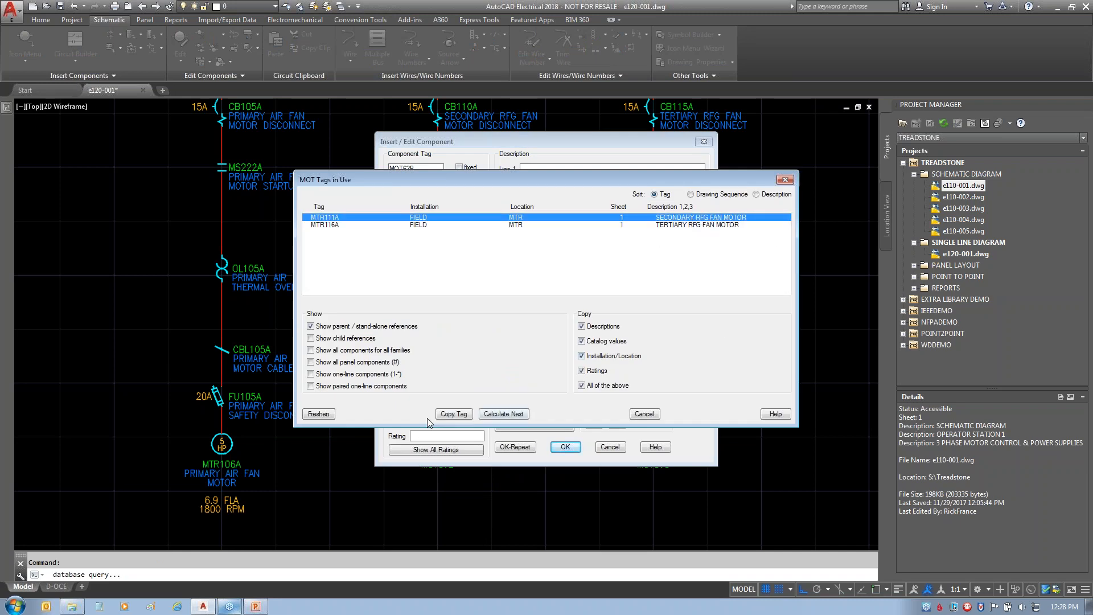
left_click(454, 414)
left_click(443, 265)
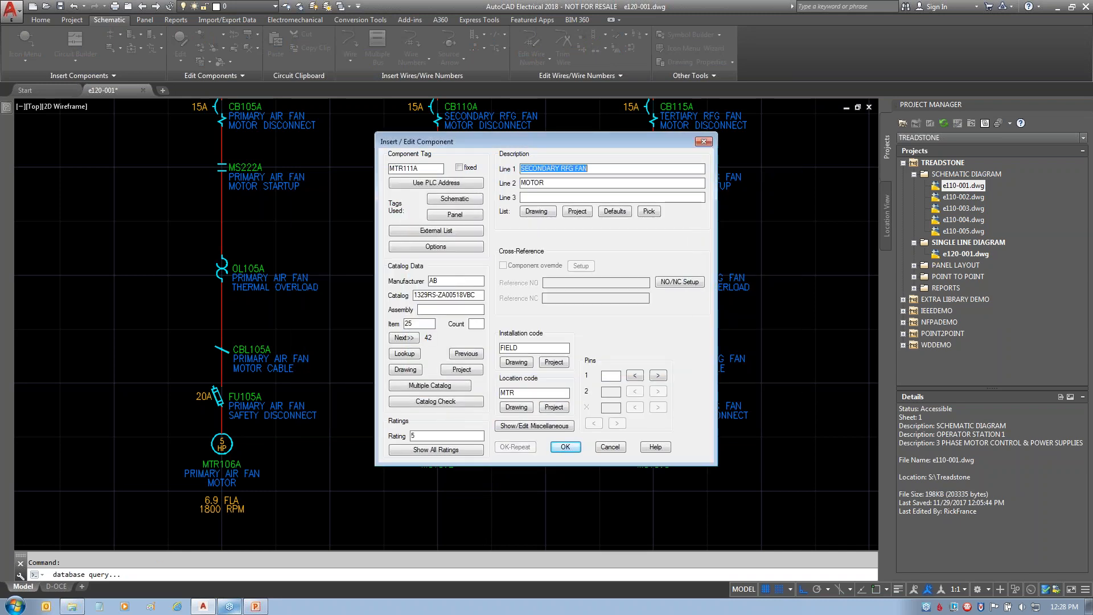
left_click(565, 447)
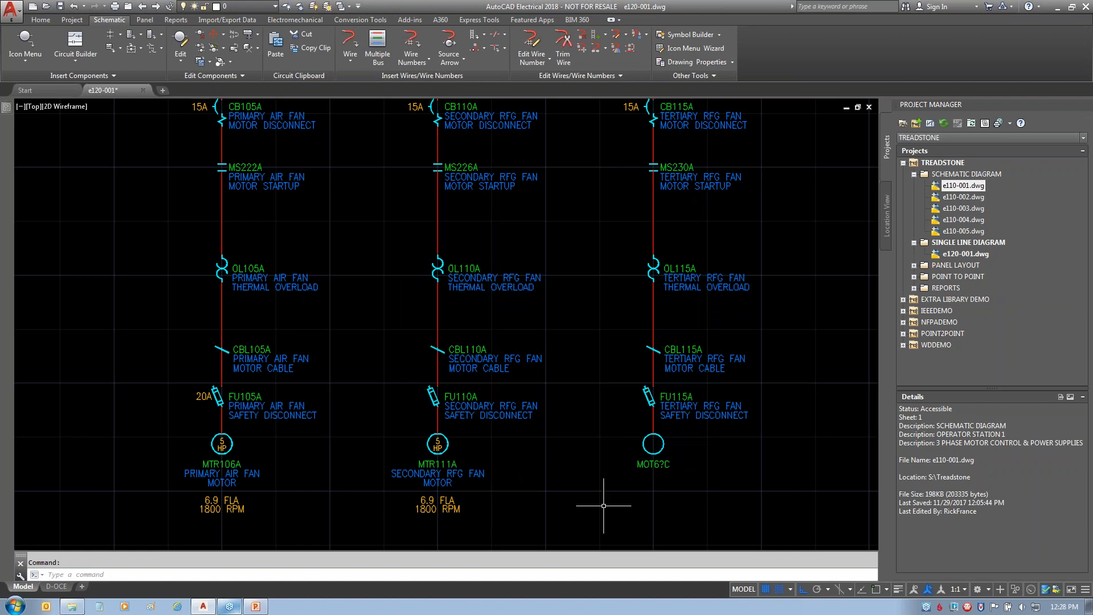
- Copy the tag and all data of schematic motor MTR116A (TERTIARY RFG FAN MOTOR) to motor MOT6?C, overwriting its main tag
right_click(644, 464)
left_click(648, 432)
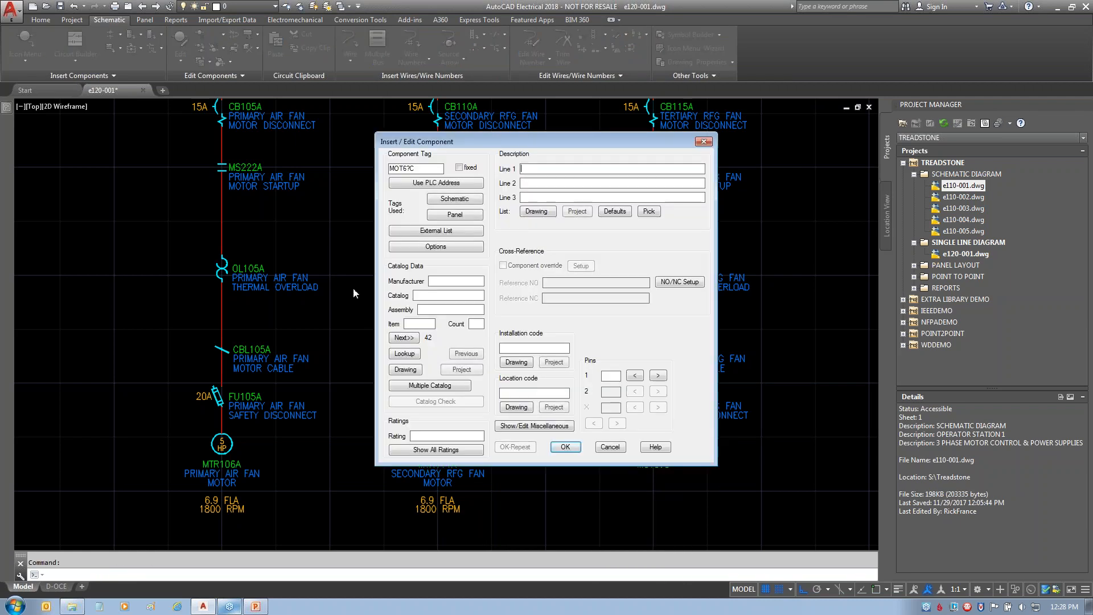
left_click(454, 199)
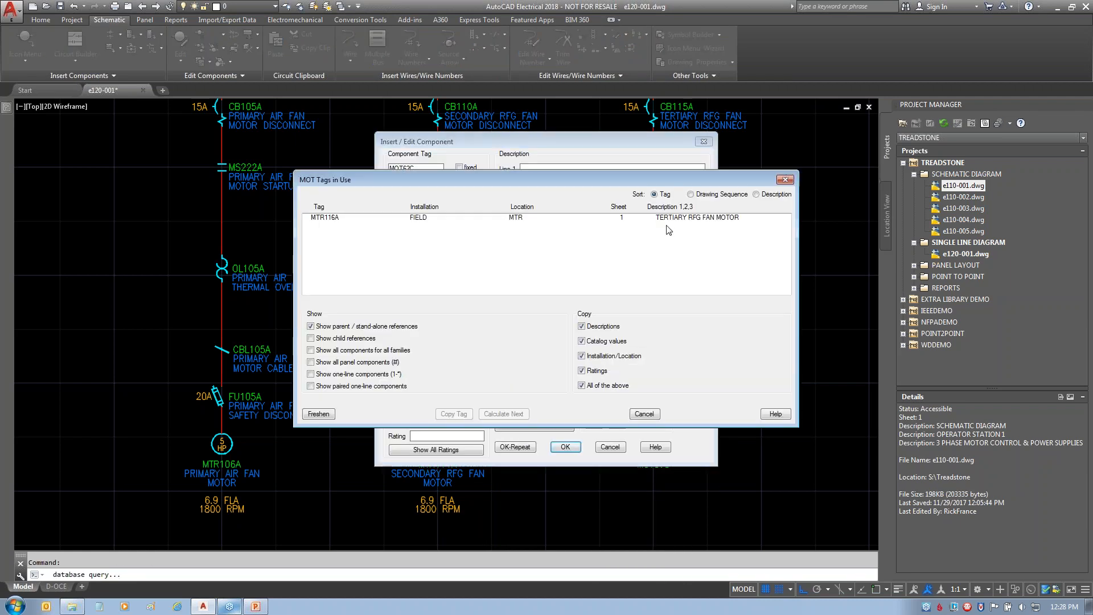
left_click(680, 218)
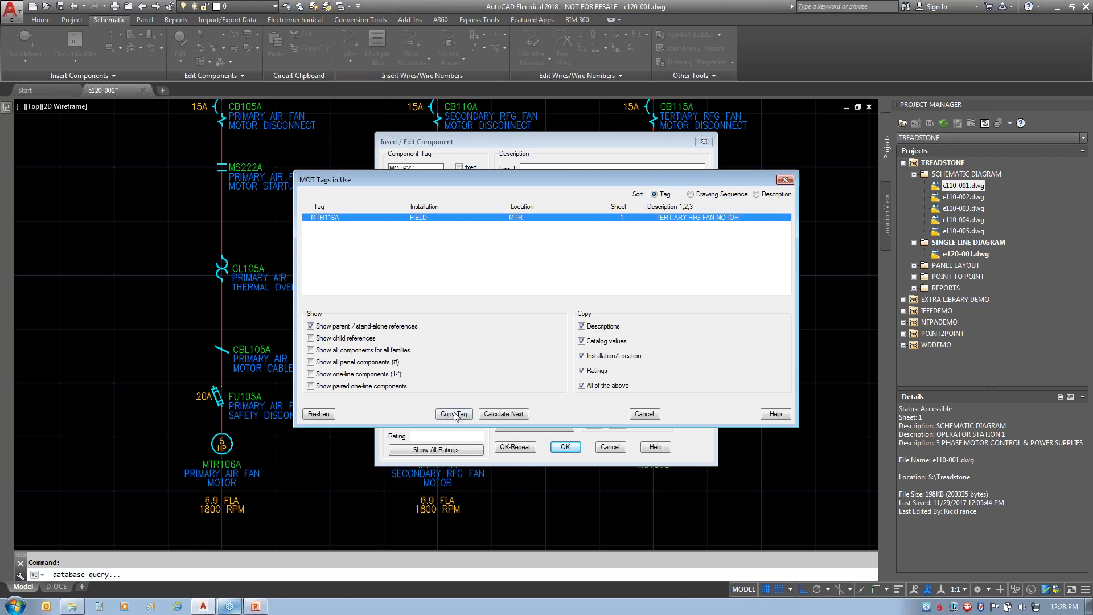
left_click(454, 414)
left_click(444, 264)
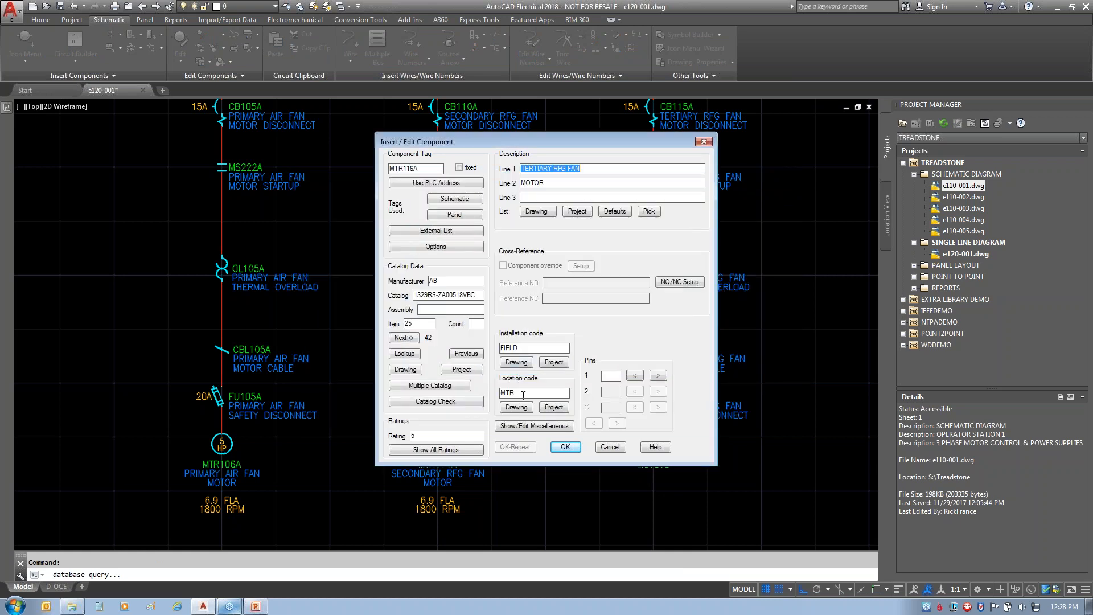
left_click(565, 447)
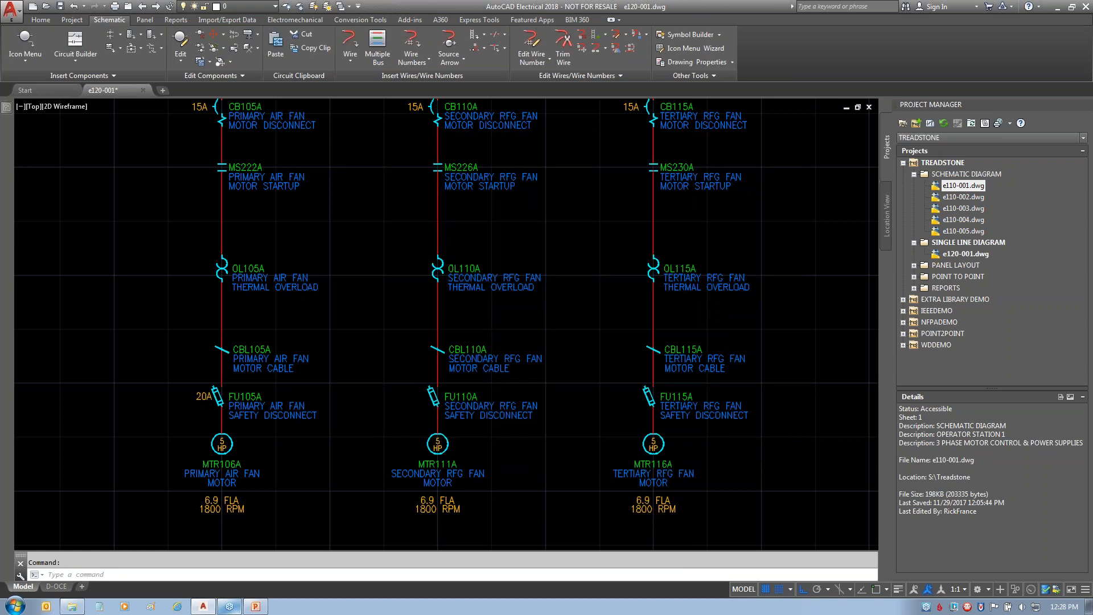
- Draw two equally long vertical wires down from the horizontal bus, near its right end beyond the tertiary RFG fan branch
scroll(780, 474, "down", 3)
middle_click_drag(646, 392, 463, 329)
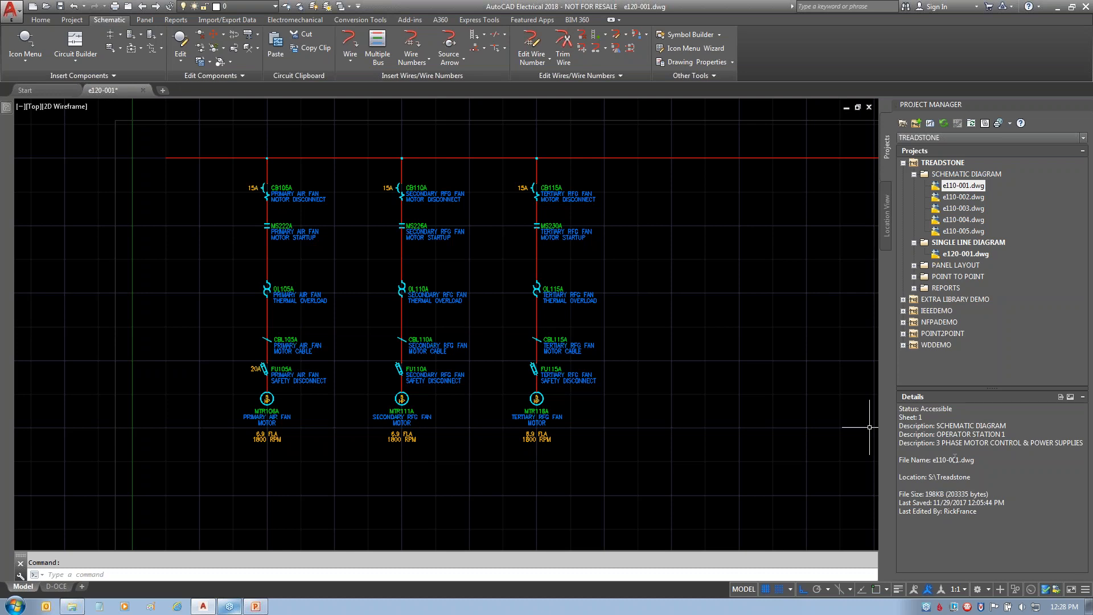
middle_click_drag(740, 317, 621, 311)
middle_click_drag(566, 336, 398, 344)
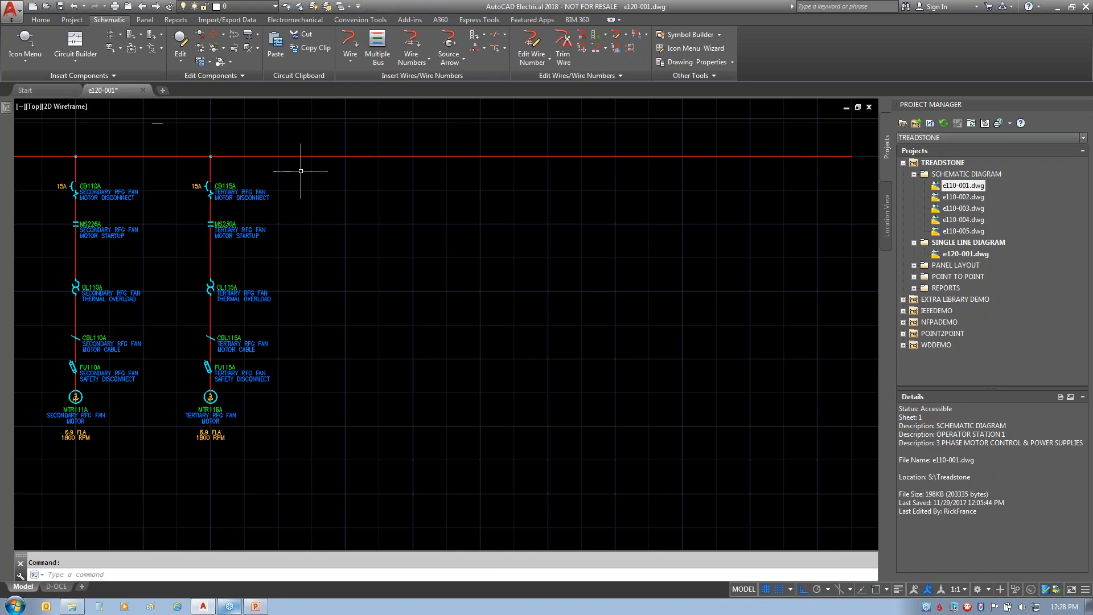
left_click(350, 46)
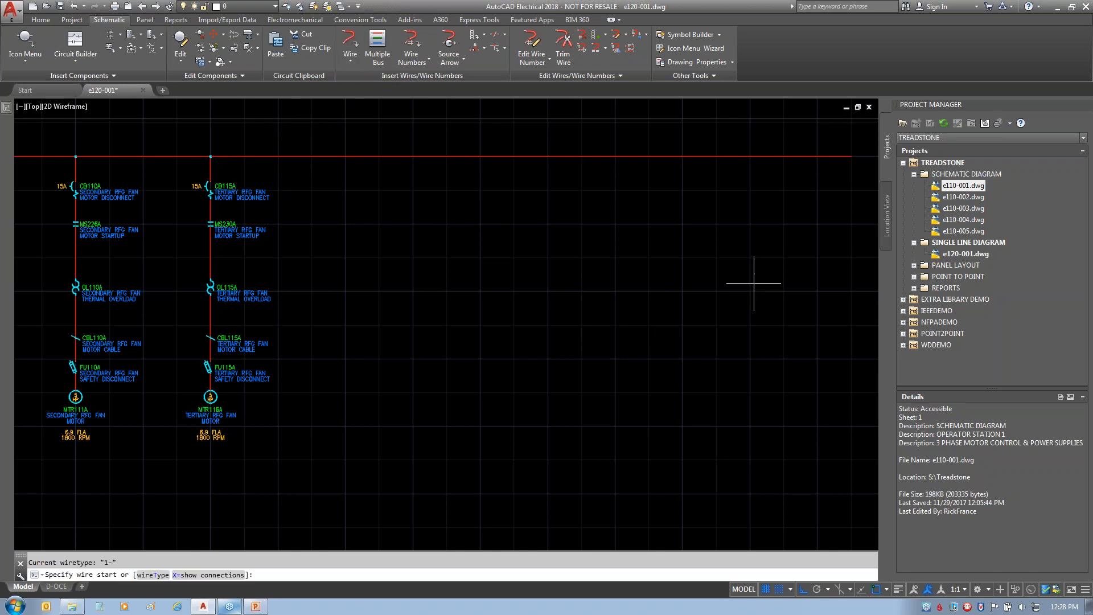
left_click(683, 156)
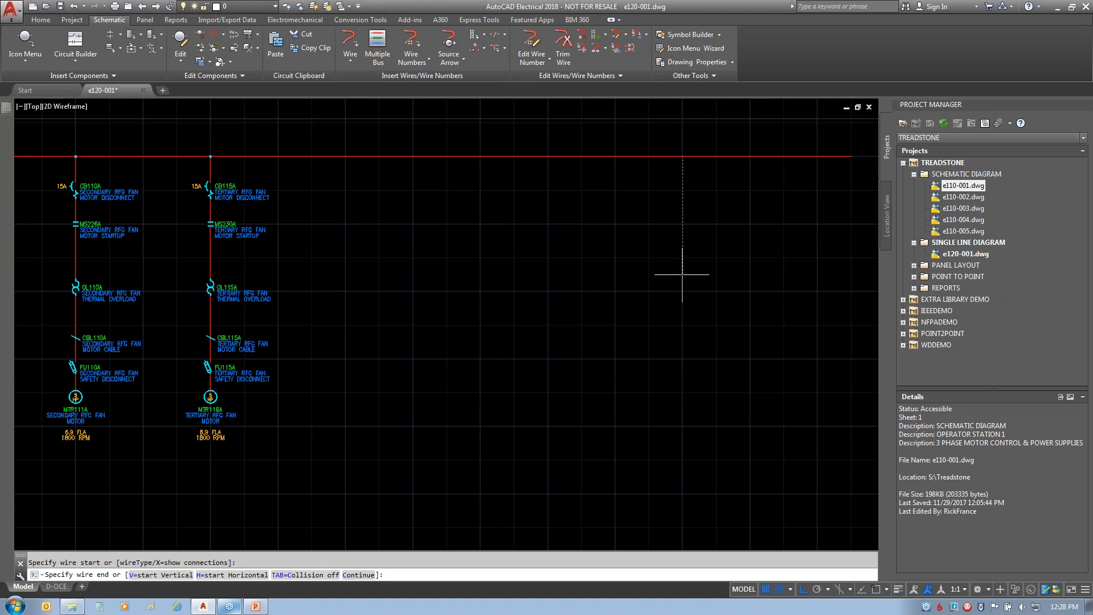
left_click(683, 275)
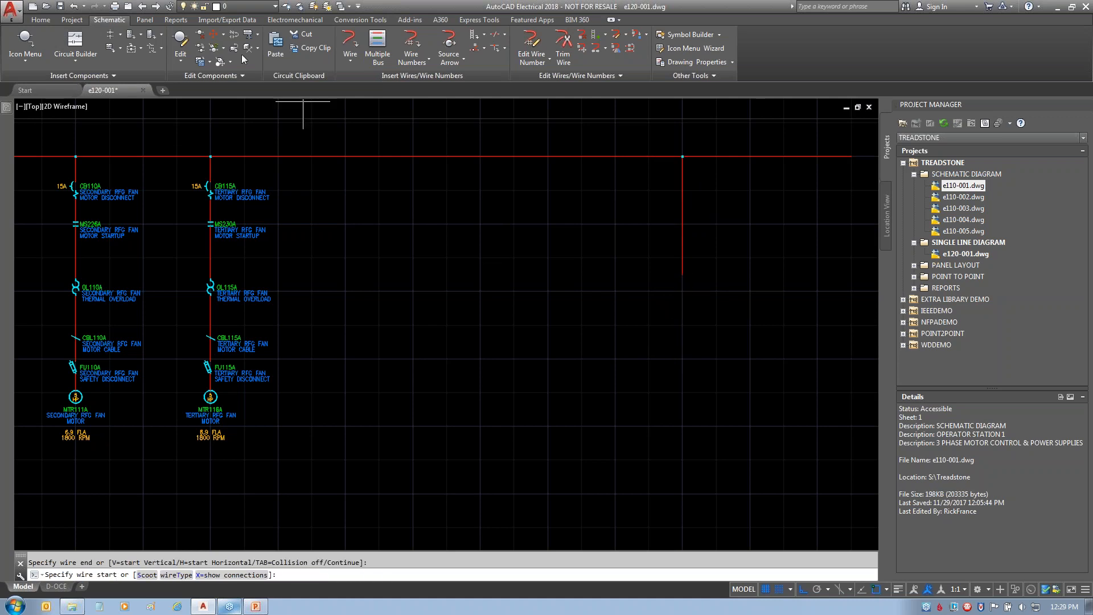
left_click(350, 49)
left_click(547, 156)
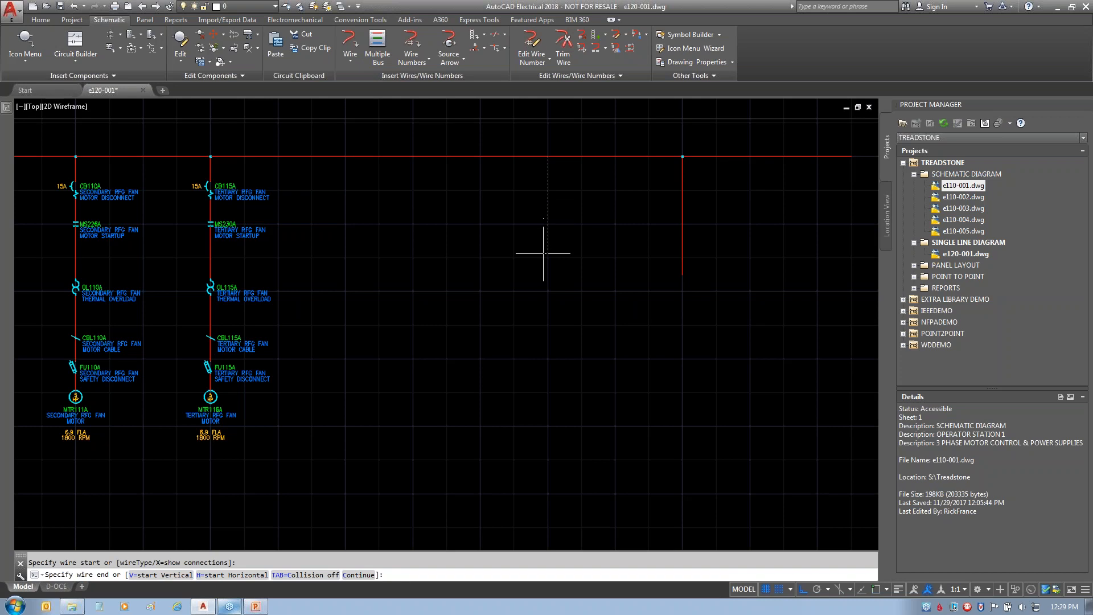
left_click(548, 274)
key("Return")
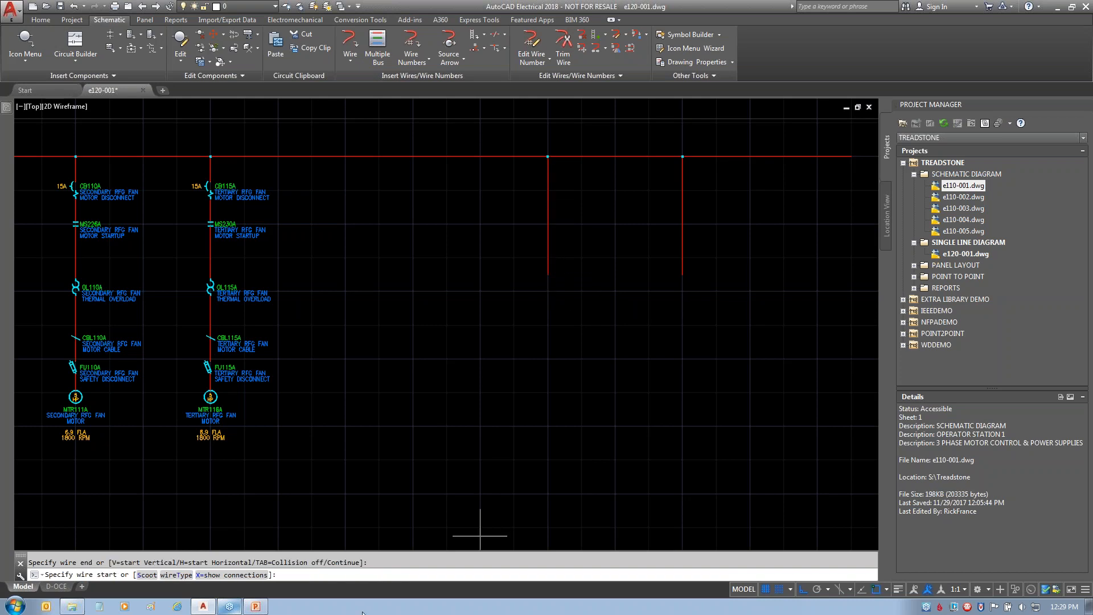
- Insert the one-line Transformer 1 symbol on the horizontal bus between the tertiary RFG fan branch and the two empty vertical wires
left_click(25, 37)
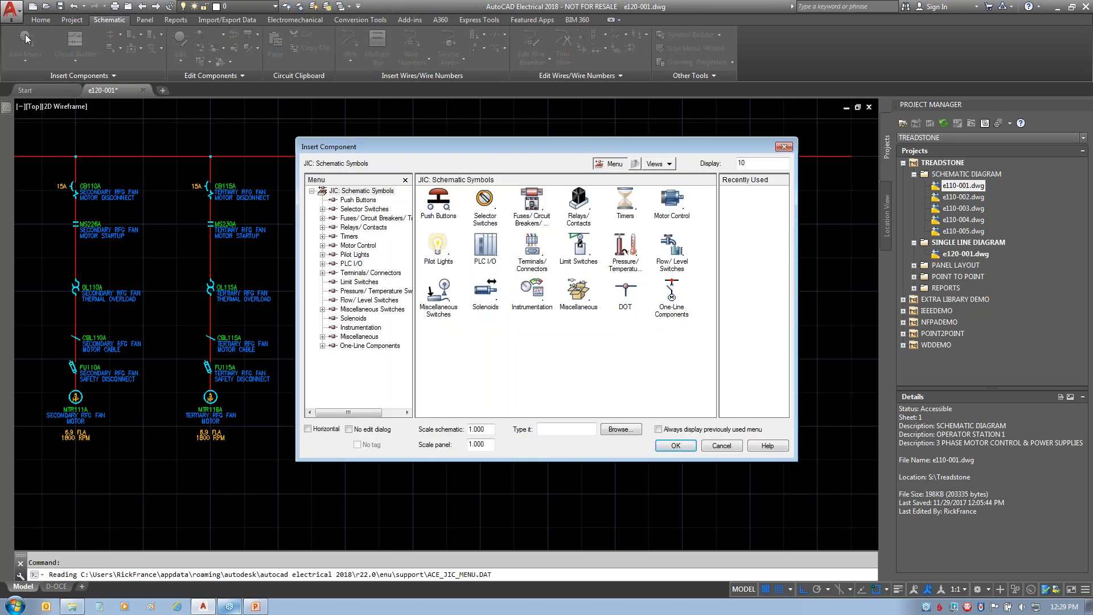
mouse_move(660, 275)
left_mouse_down()
mouse_move(664, 337)
mouse_move(694, 263)
left_mouse_up()
left_click_drag(649, 338, 466, 461)
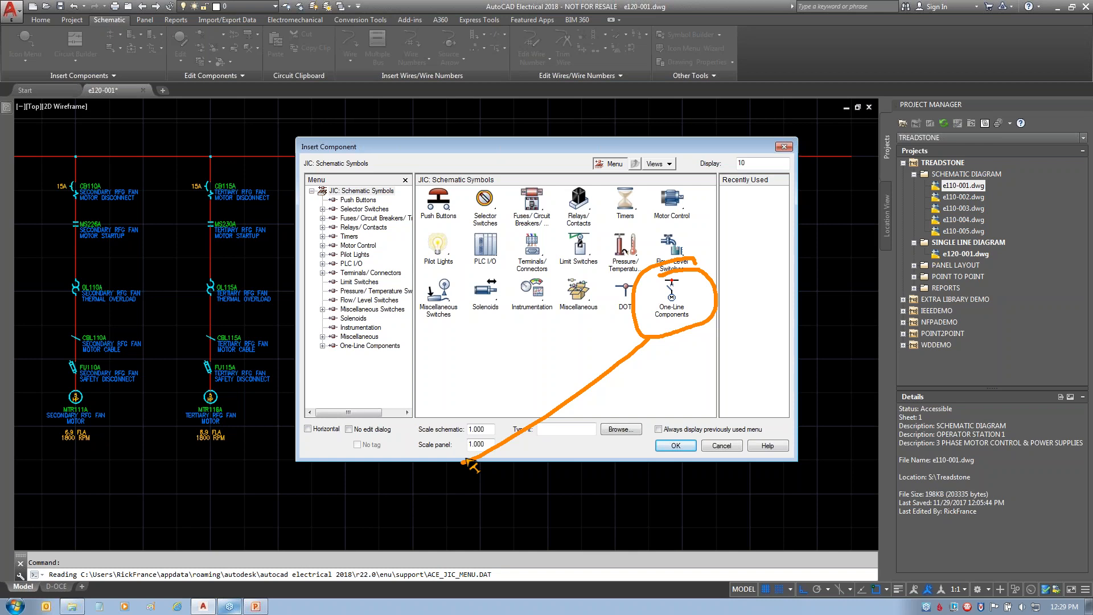
key("Escape")
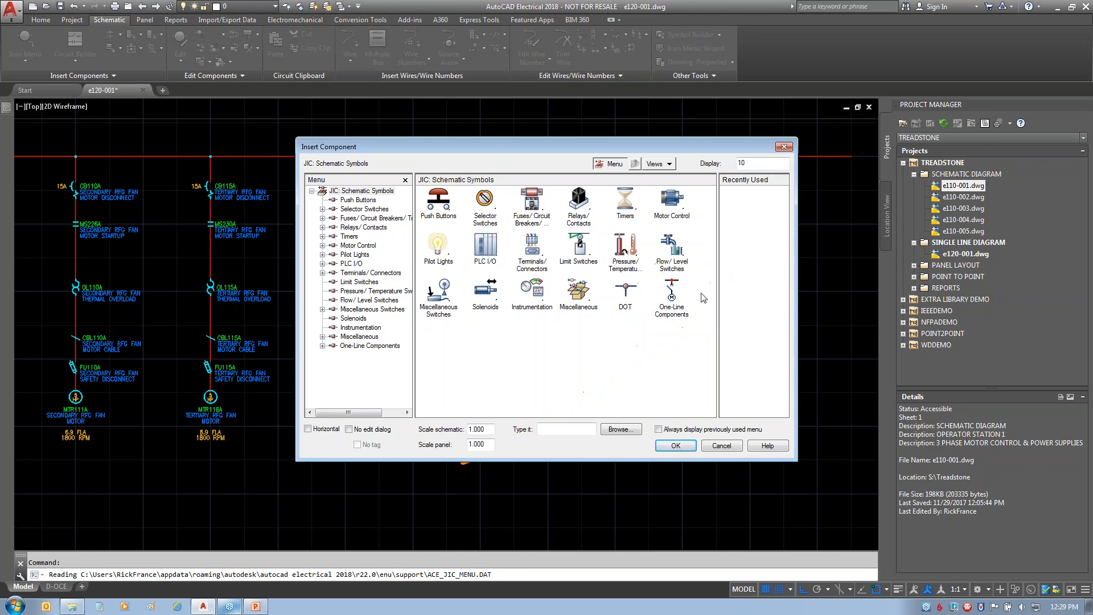
left_click(664, 283)
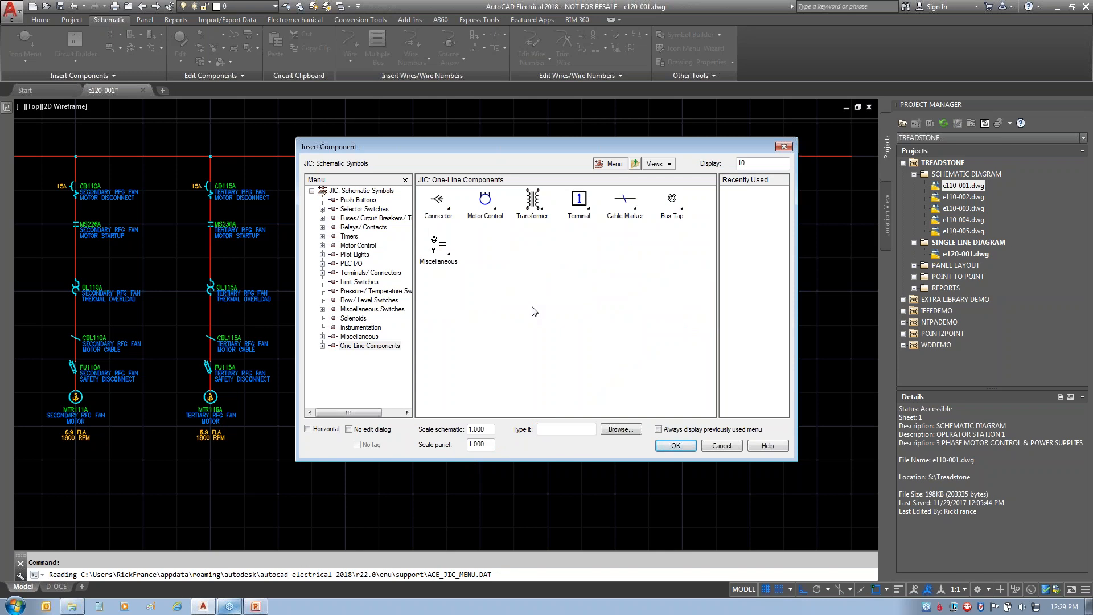
left_click(534, 202)
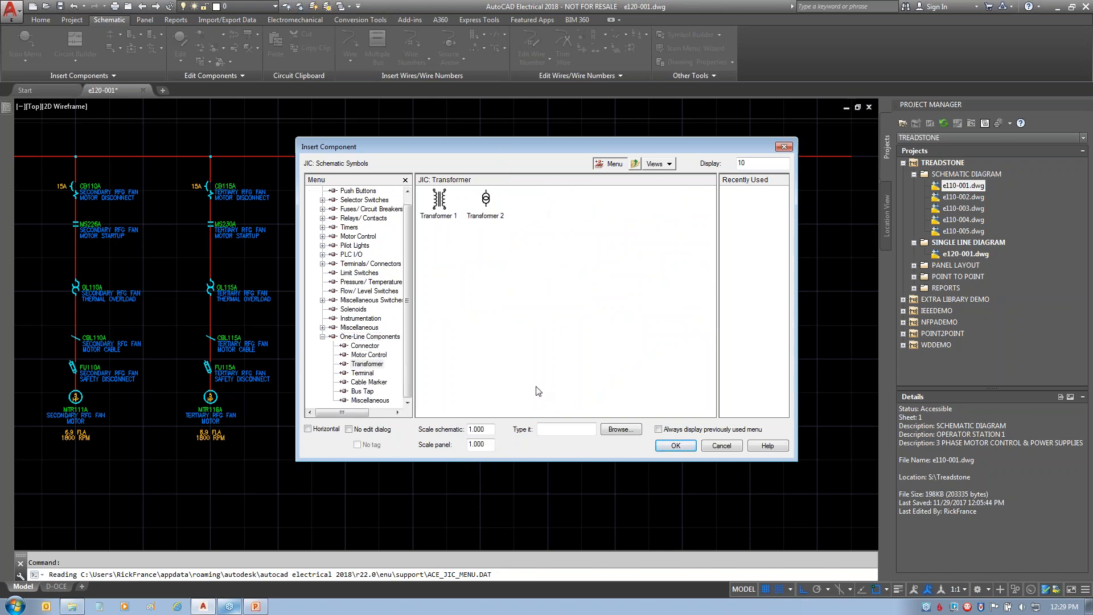
left_click(439, 202)
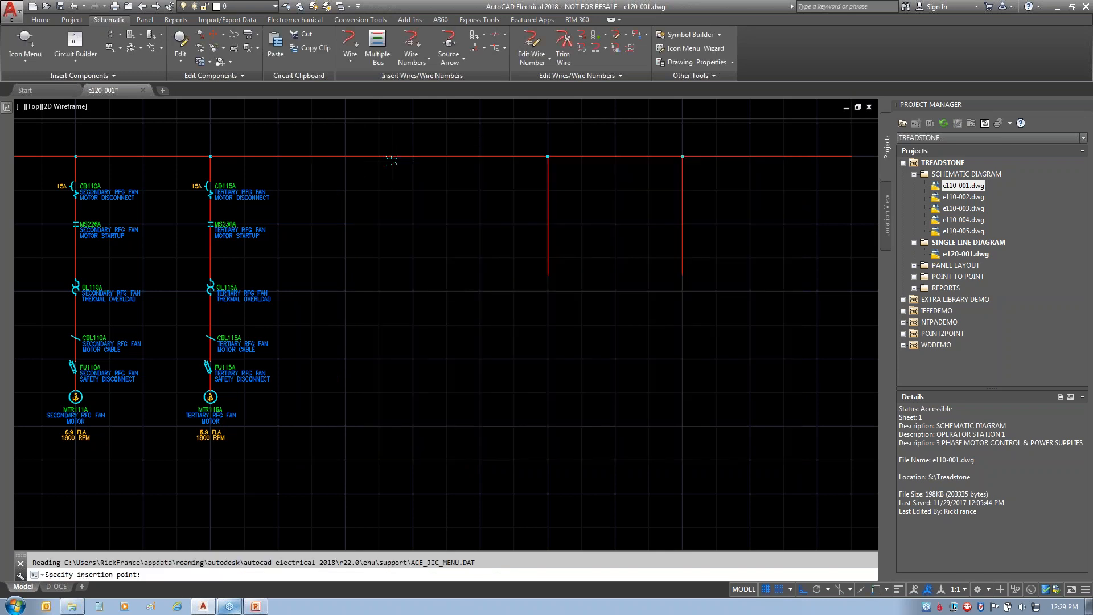
left_click(391, 156)
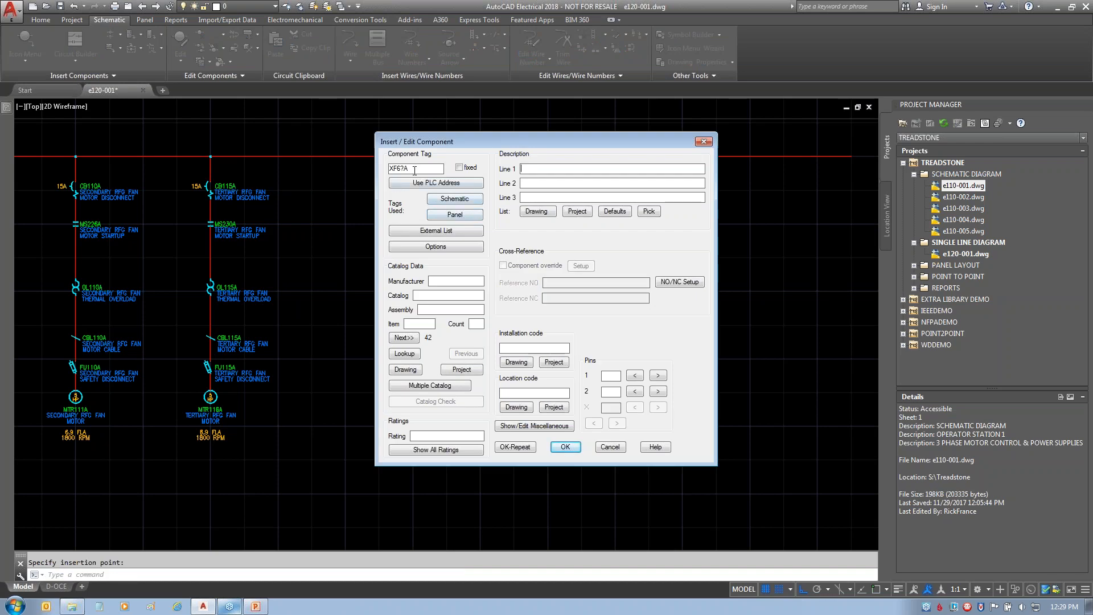
- Copy the tag and data of schematic transformer XF127A to the new transformer and defer the related drawing's update as a project task
left_click(467, 203)
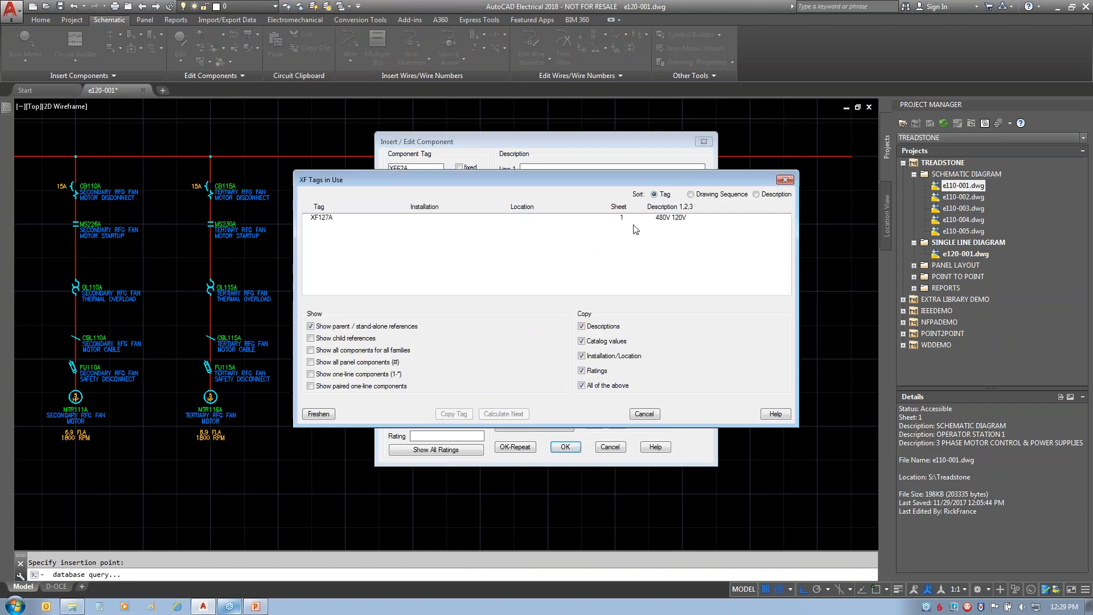
left_click(668, 219)
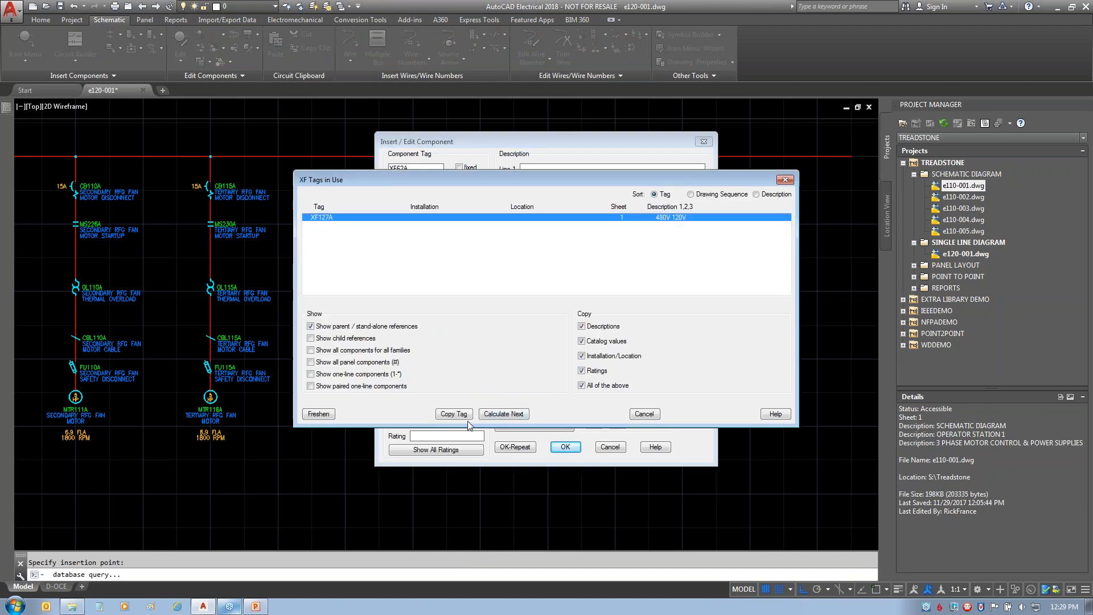
left_click(452, 412)
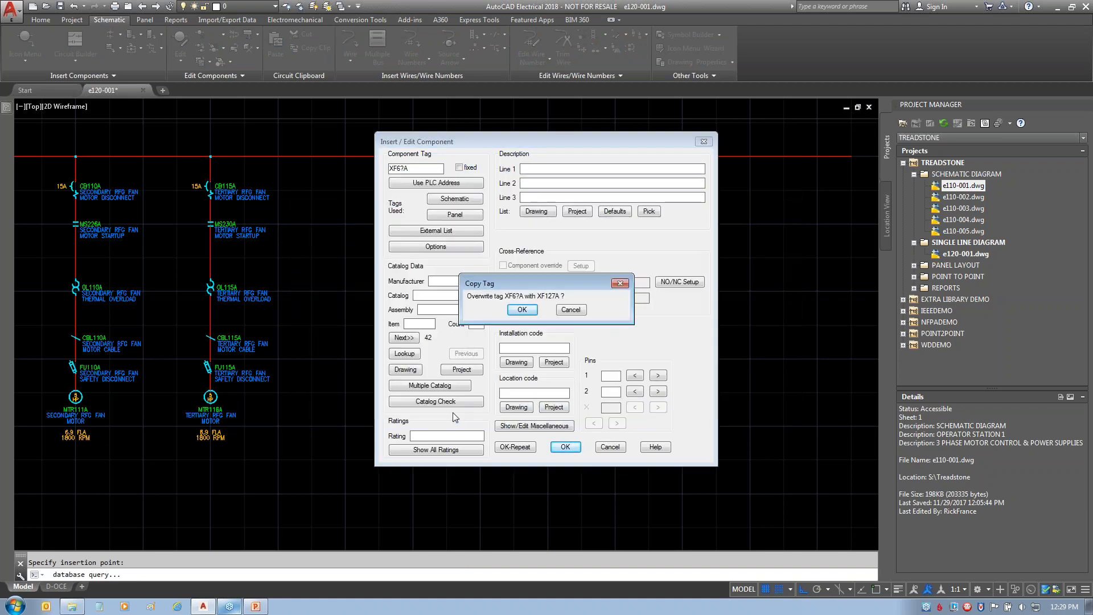
left_click(521, 307)
left_click(565, 446)
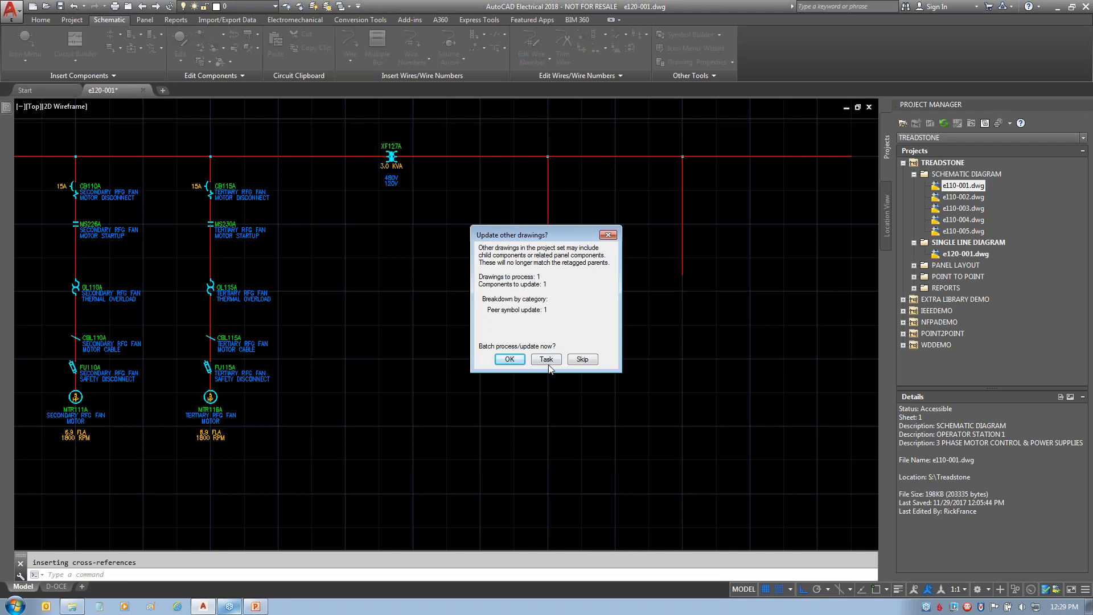
left_click(509, 359)
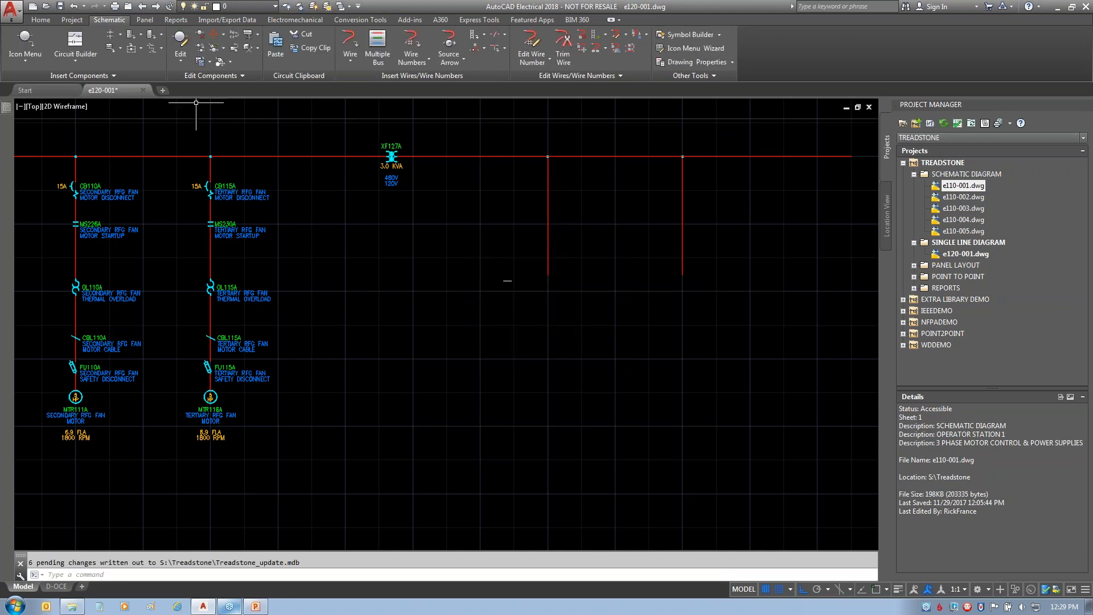
- Insert a one-line circuit breaker symbol near the top of the first empty vertical wire beyond transformer XF127A
left_click(25, 42)
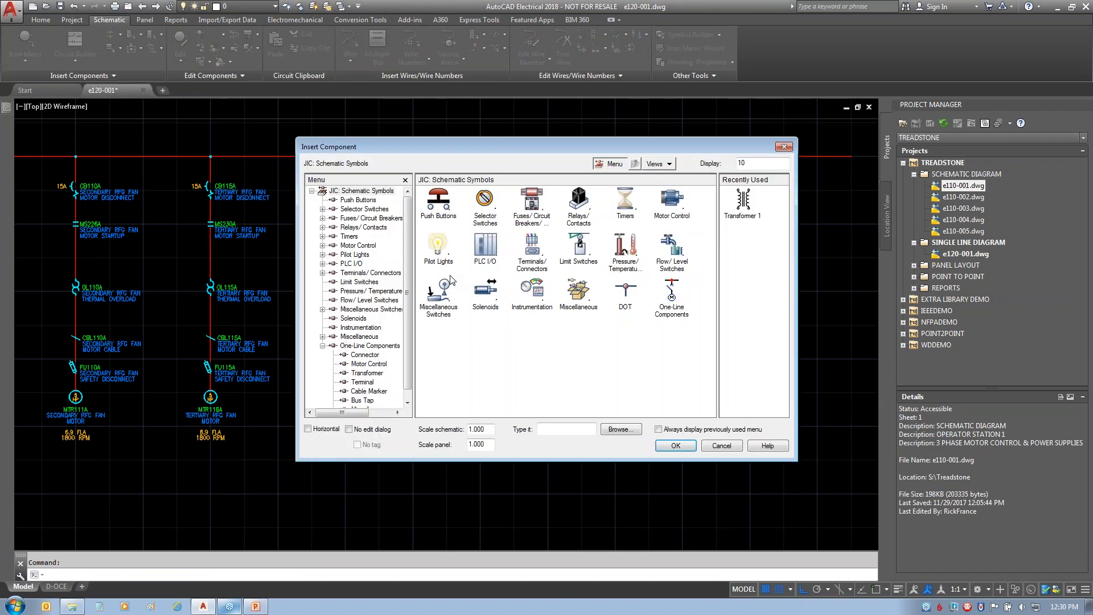
left_click(671, 300)
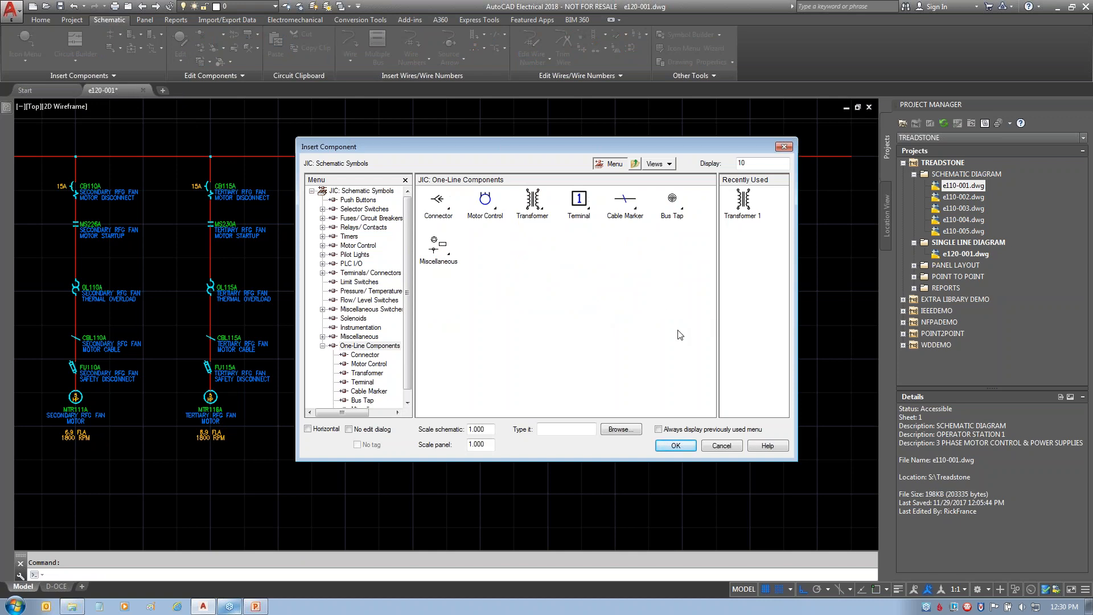
left_click(485, 200)
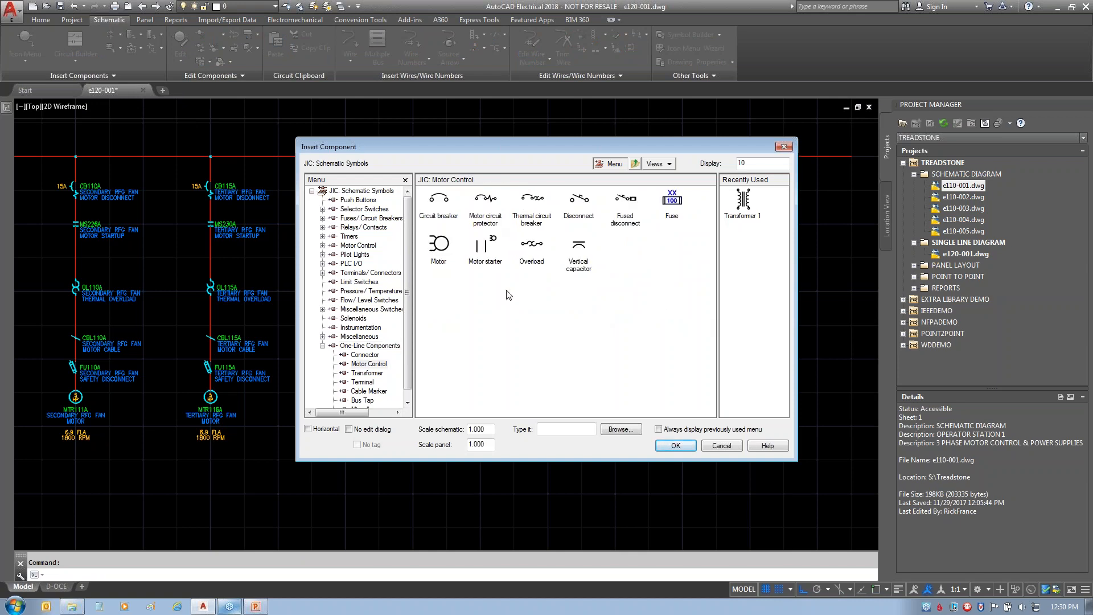
left_click(437, 205)
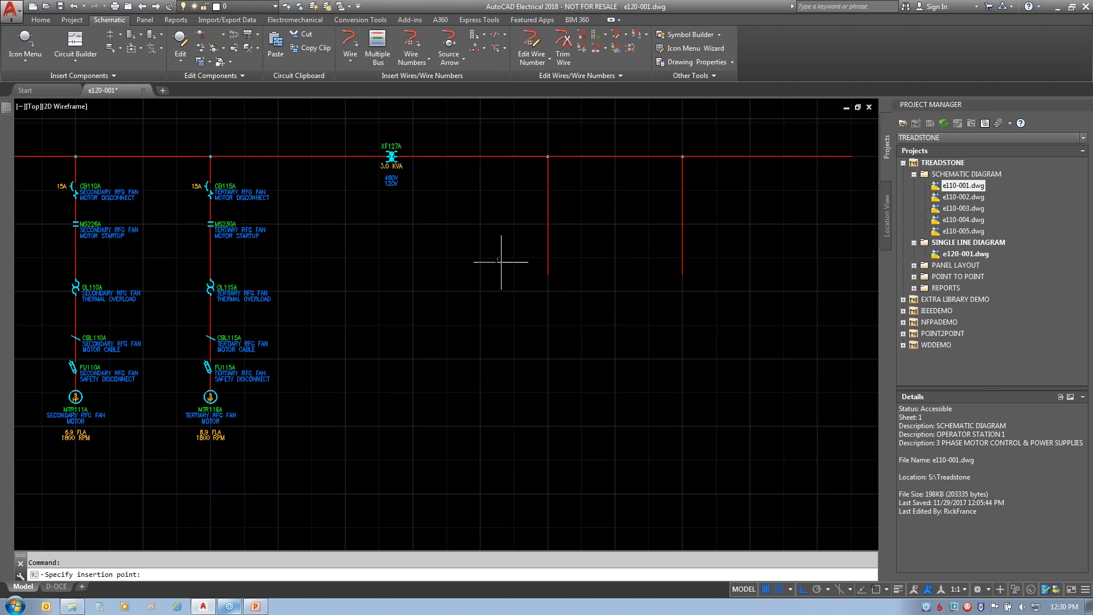
left_click(547, 178)
- Copy the tag and all data of schematic breaker CB130A (POWER SUPPLY #1) to the new circuit breaker and defer the related drawing's update as a task
left_click(454, 198)
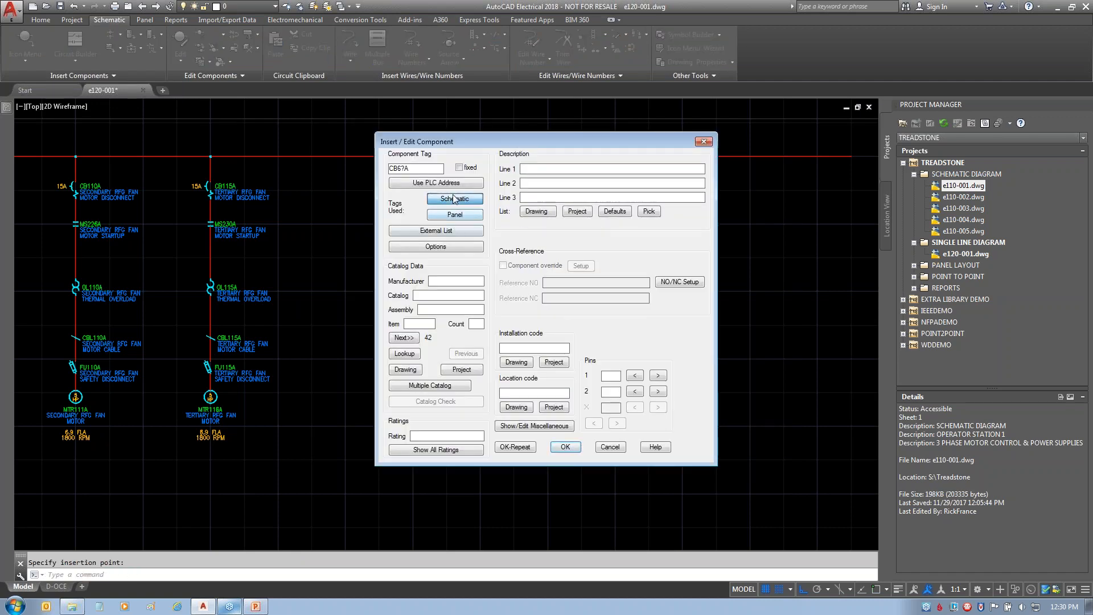
left_click(695, 225)
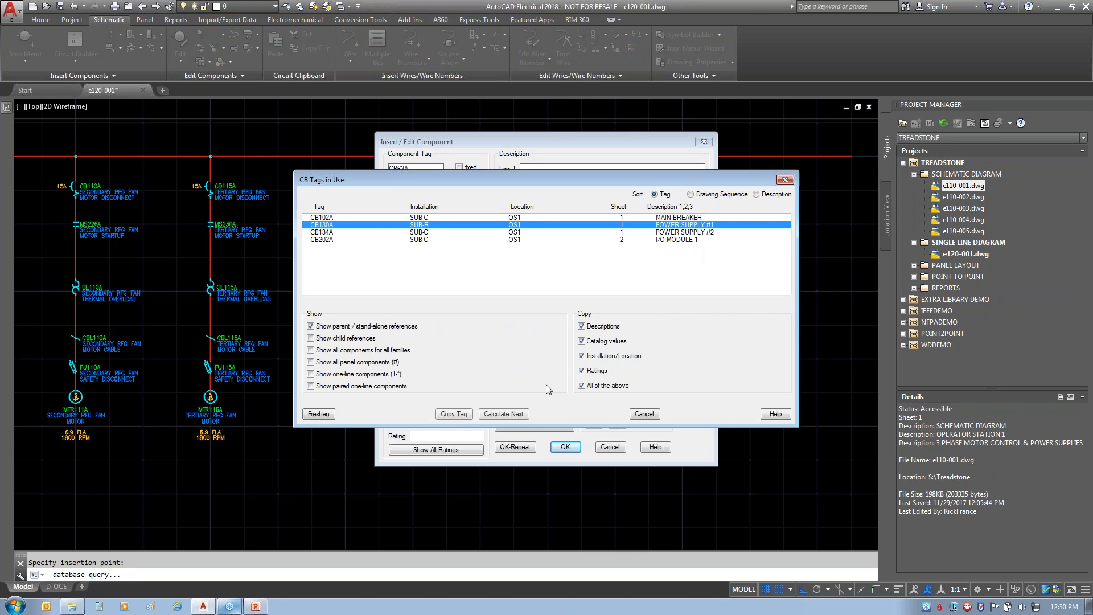
left_click(454, 414)
left_click(521, 310)
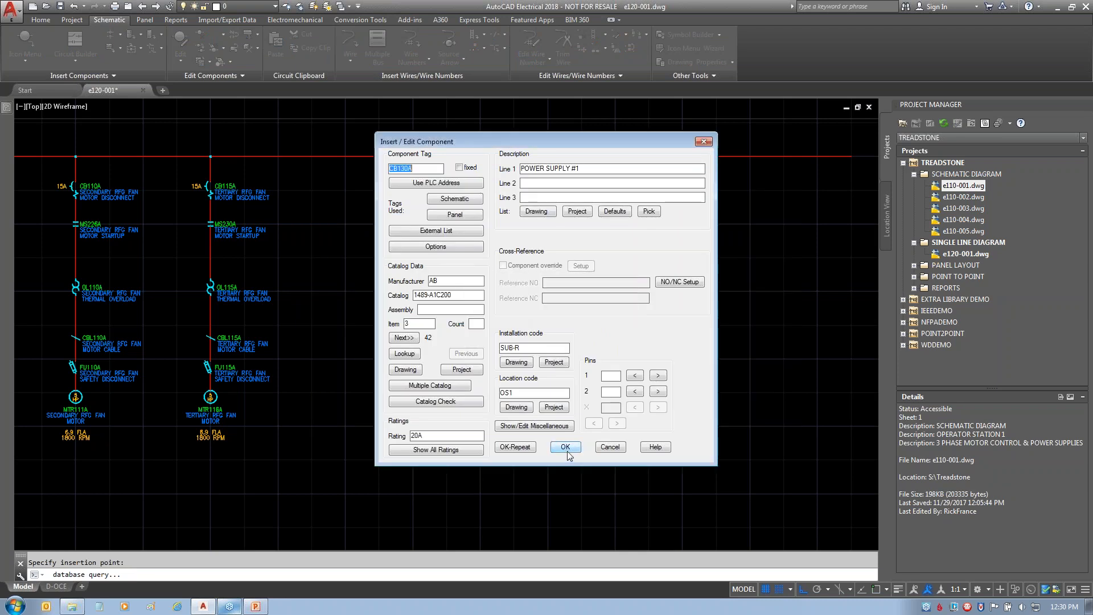
left_click(565, 446)
left_click(546, 360)
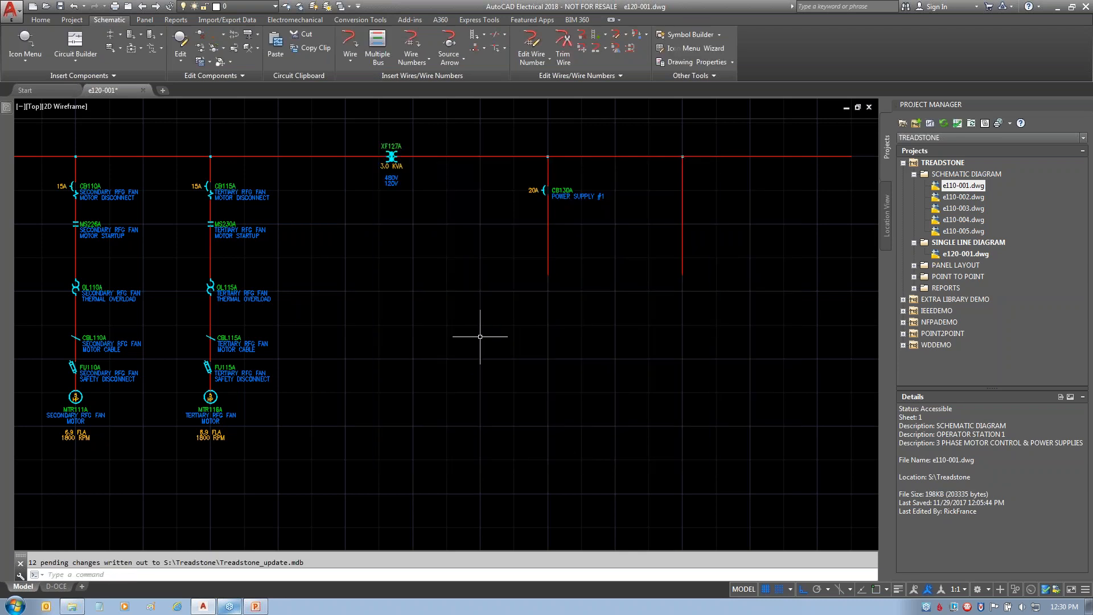
- Insert another circuit breaker on the last vertical wire with the tag and data of schematic CB134A (POWER SUPPLY #2), deferring the related update as a task
left_click(25, 40)
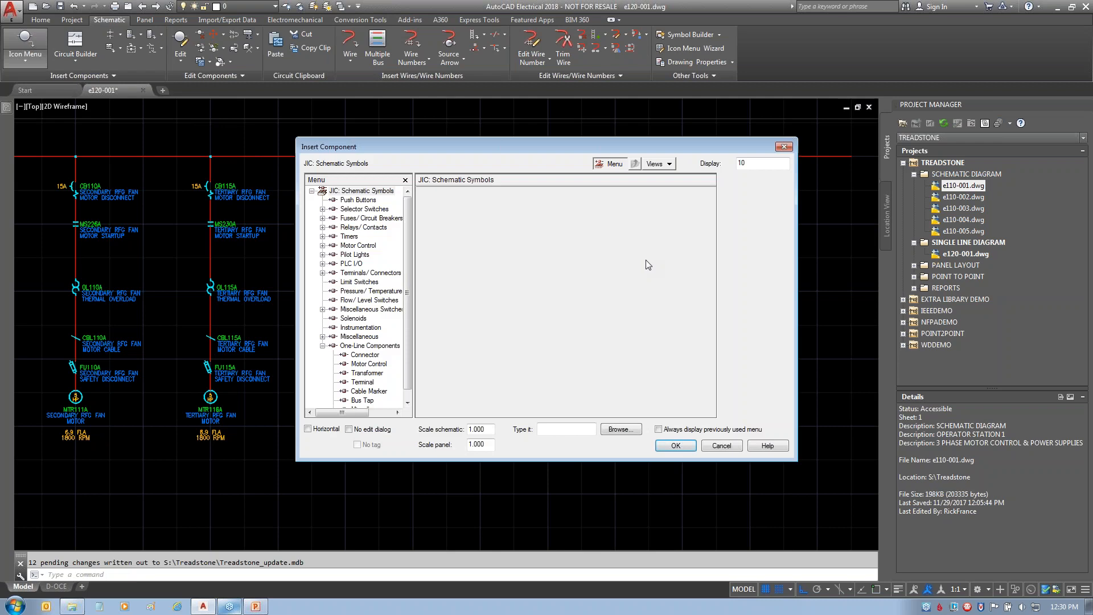
left_click(746, 206)
left_click(683, 187)
left_click(455, 199)
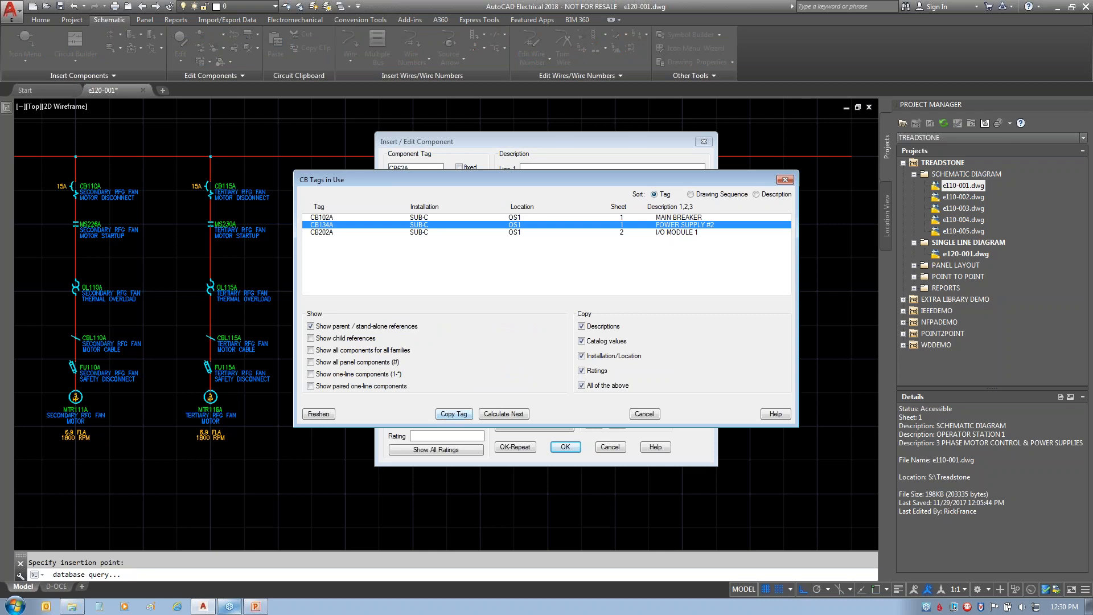
left_click(454, 414)
left_click(521, 310)
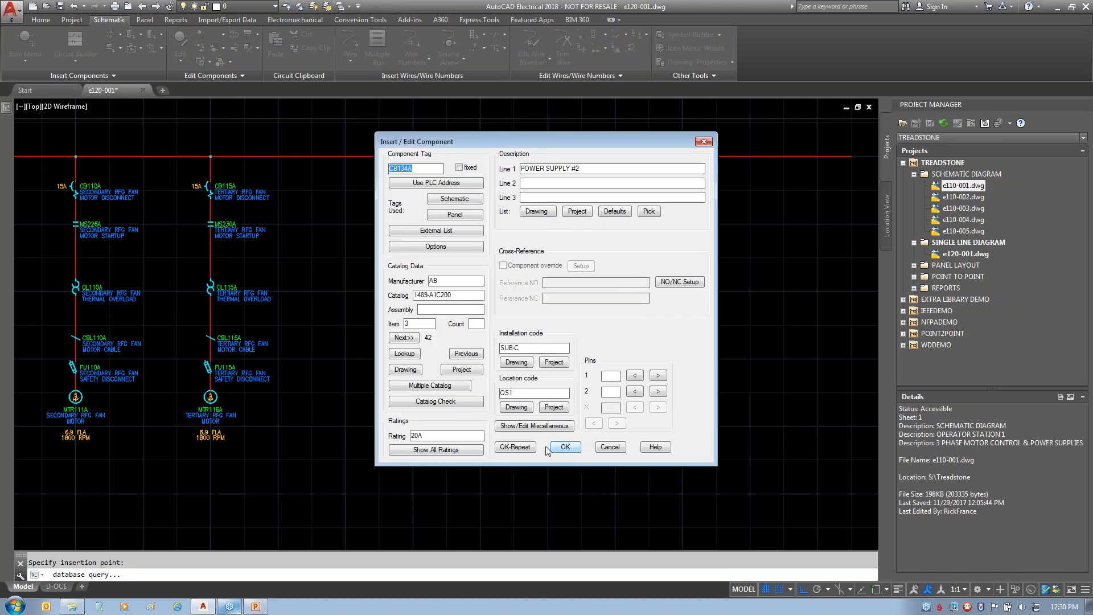
left_click(566, 446)
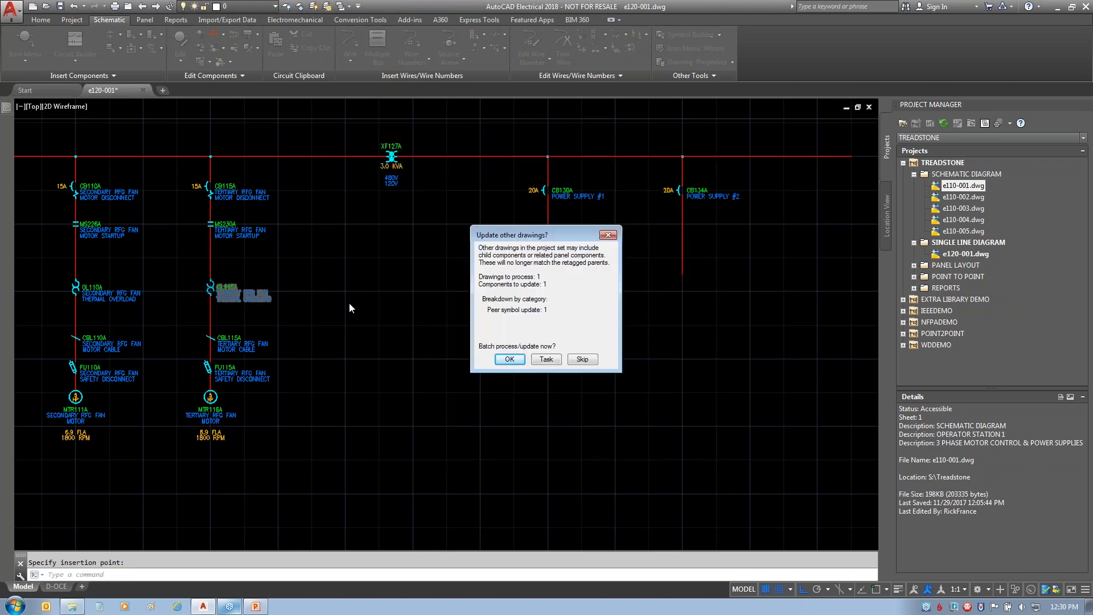
left_click(548, 361)
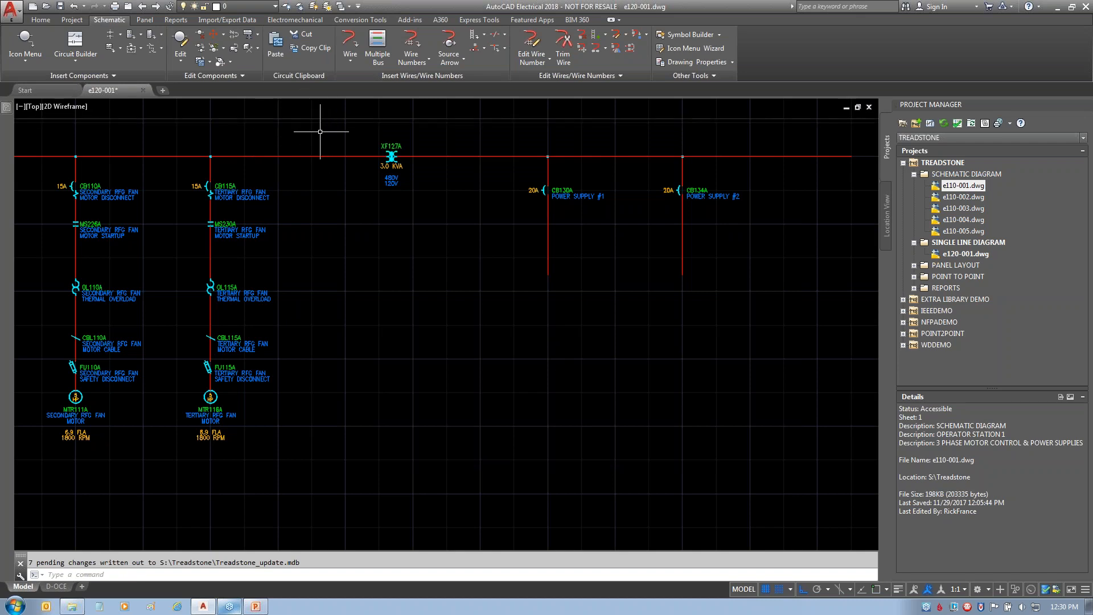
- Insert a one-line Generic load at the lower end of the CB130A wire and open the list of schematic tags in use for it
left_click(24, 43)
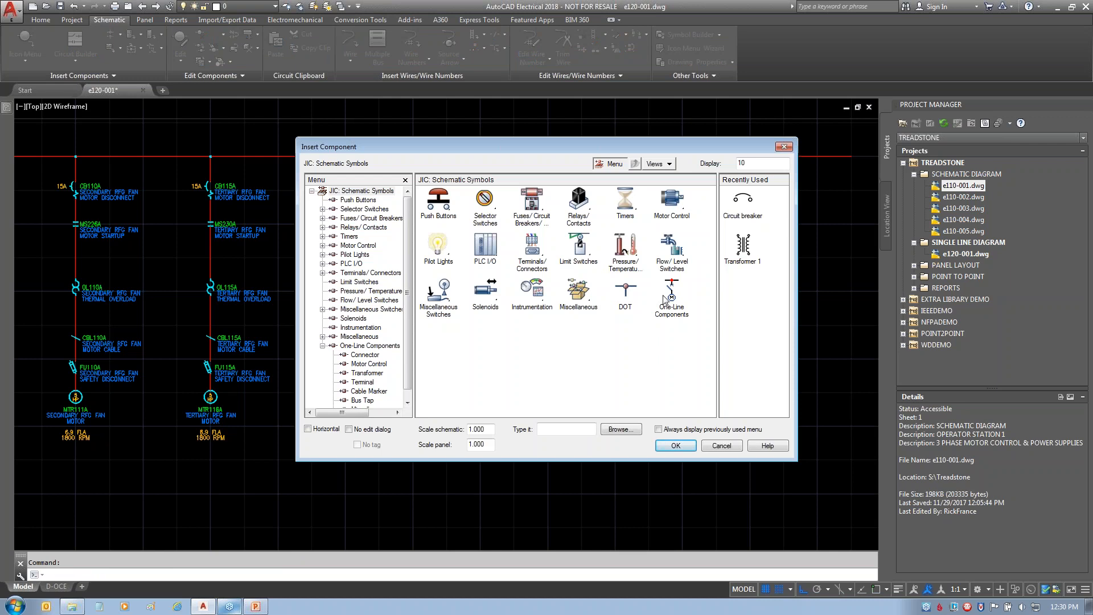
left_click(679, 290)
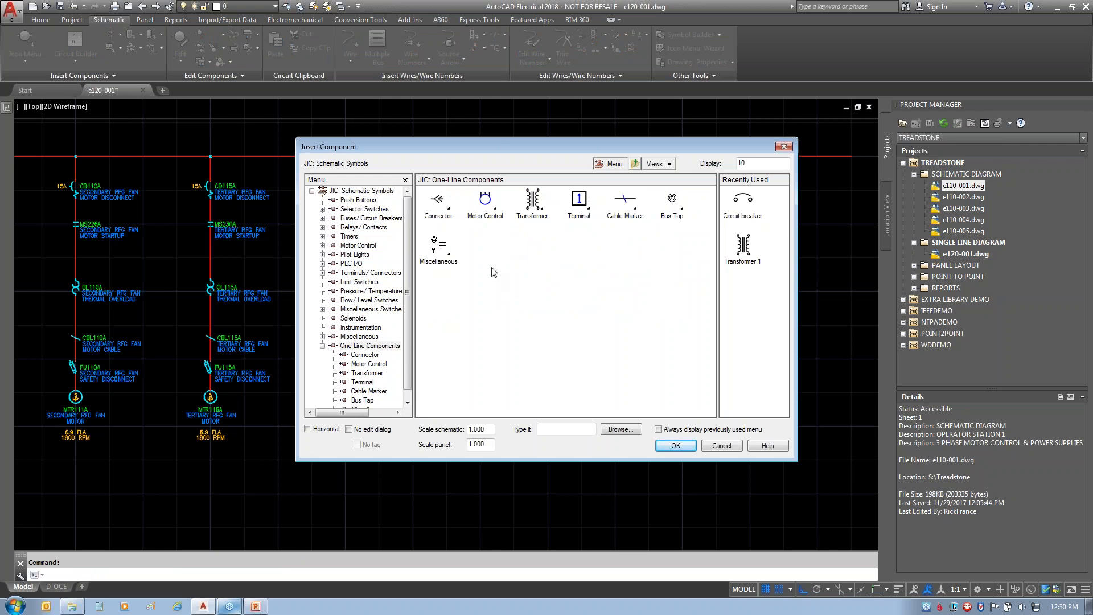
left_click(433, 246)
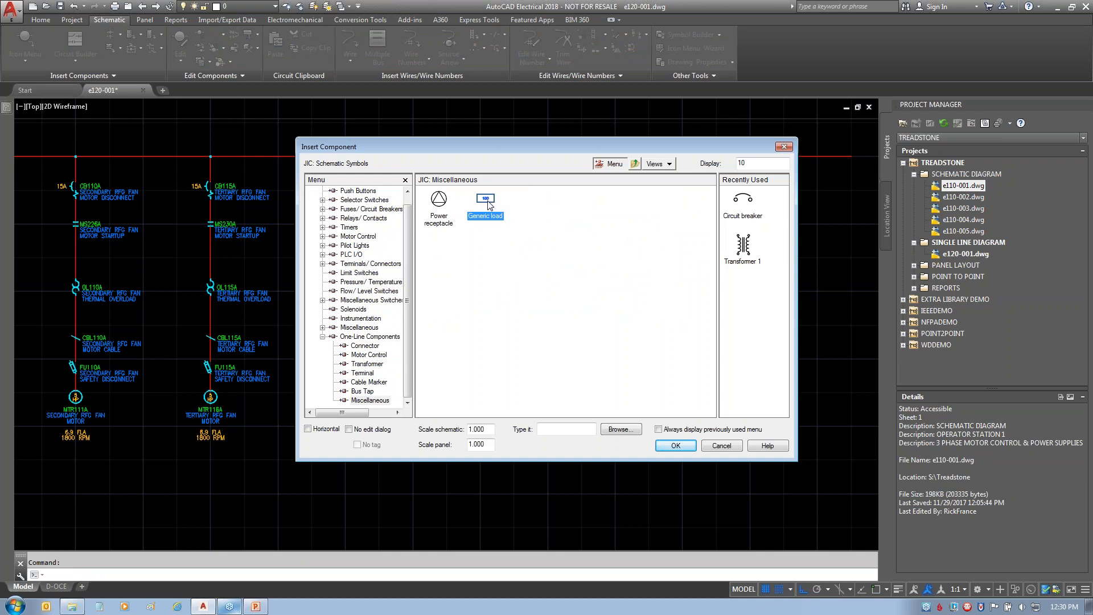
left_click(483, 202)
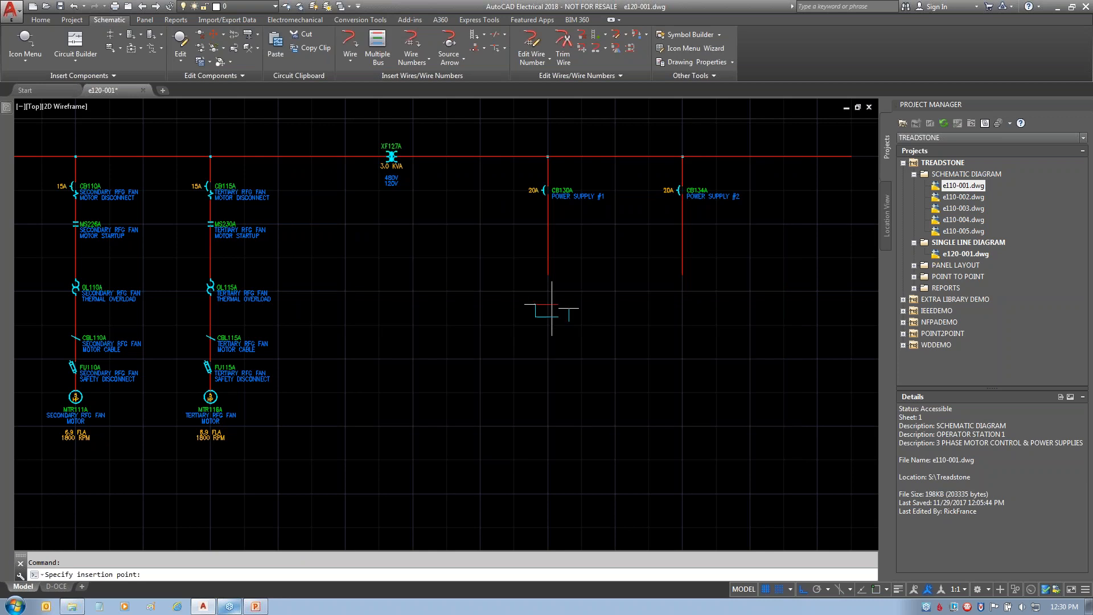
left_click(548, 275)
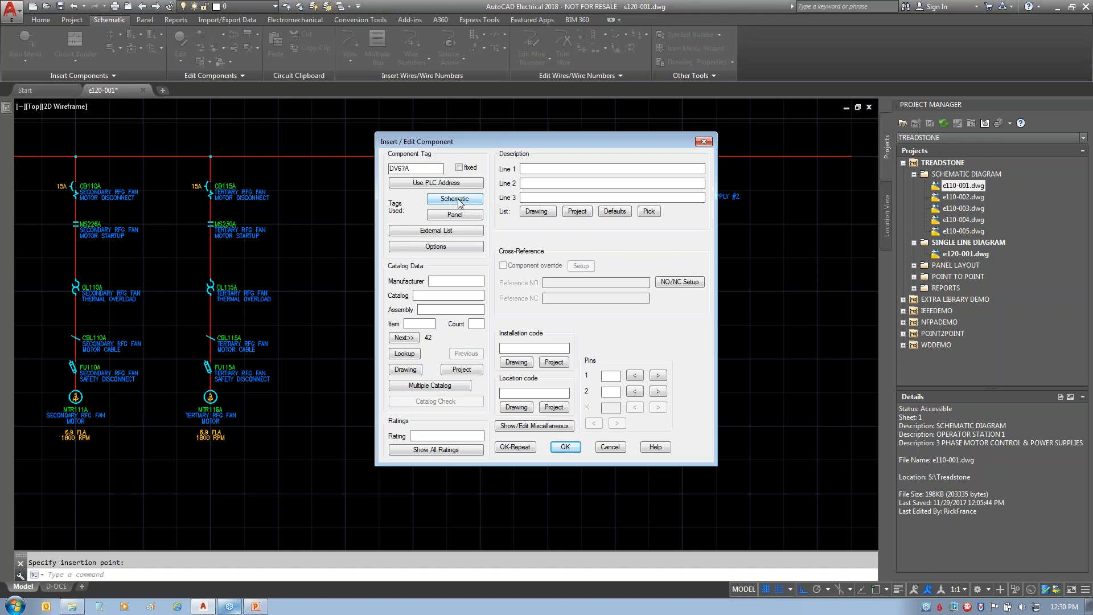
left_click(455, 199)
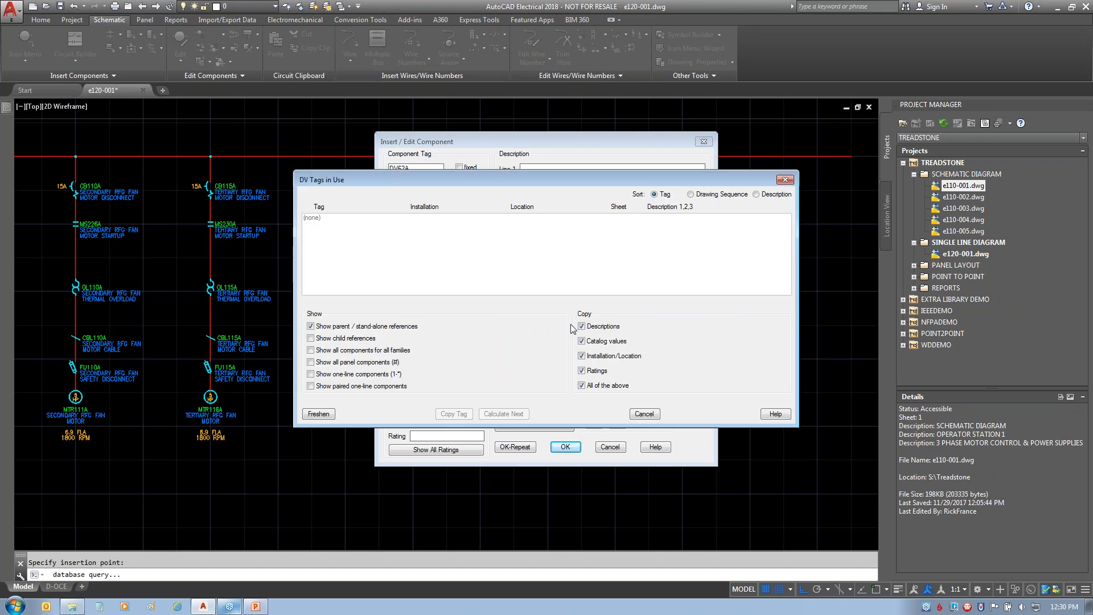
left_click_drag(544, 177, 533, 223)
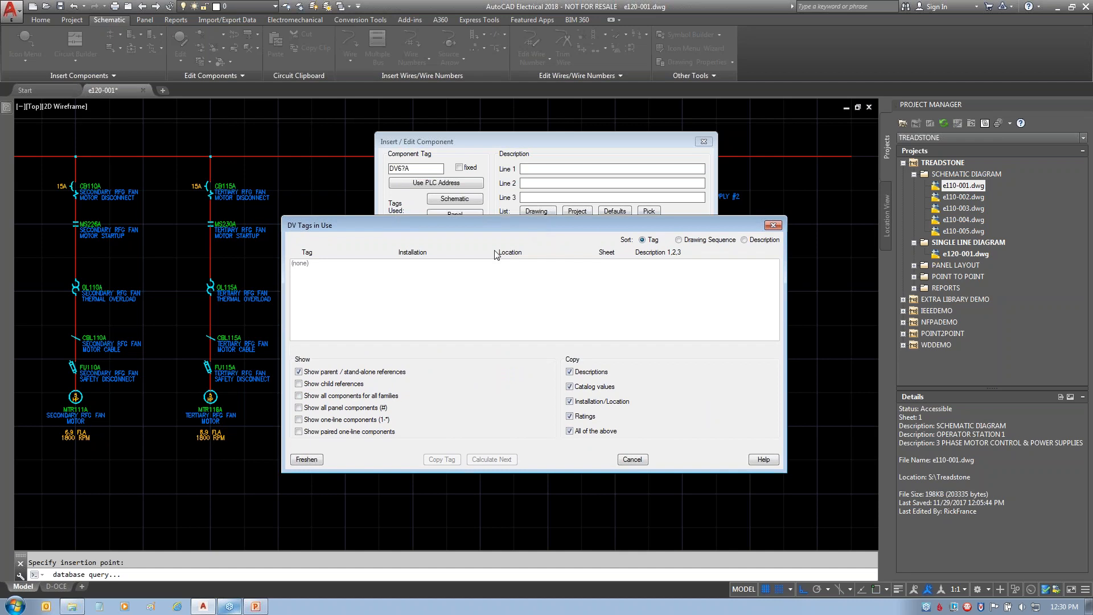
mouse_move(385, 162)
left_mouse_down()
mouse_move(405, 159)
mouse_move(380, 180)
left_mouse_up()
key("Escape")
mouse_move(385, 161)
left_mouse_down()
mouse_move(398, 157)
mouse_move(373, 179)
mouse_move(391, 159)
left_mouse_up()
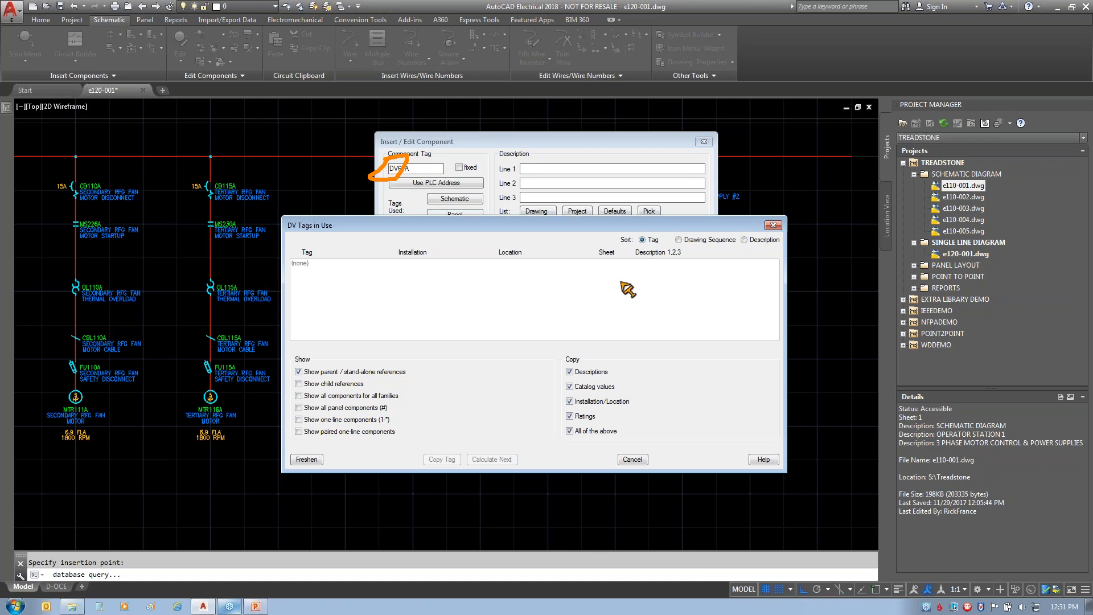
left_click_drag(361, 239, 375, 177)
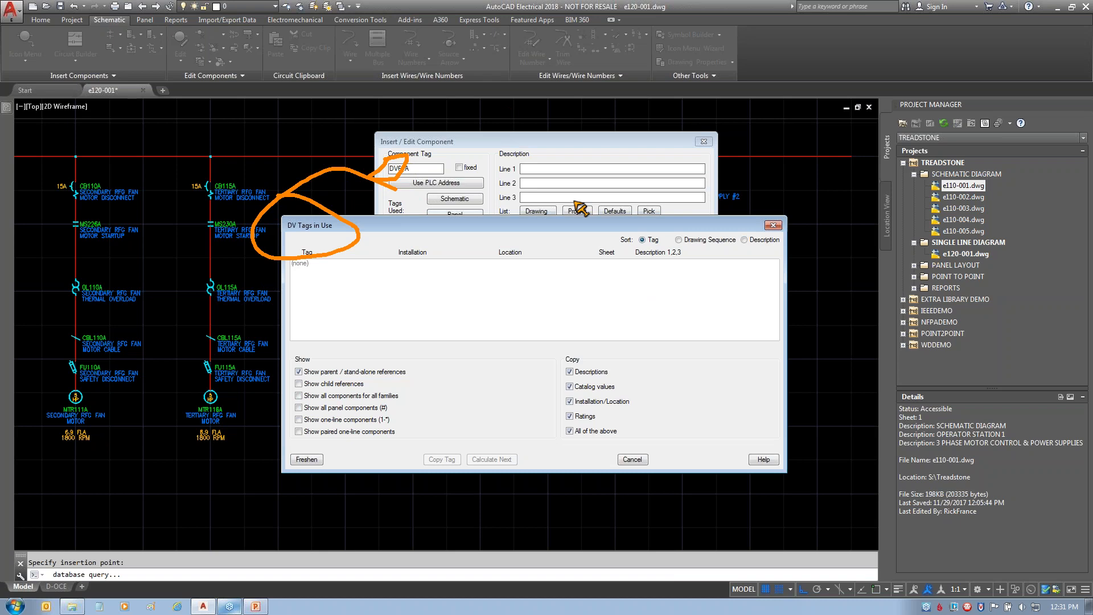
mouse_move(296, 409)
left_mouse_down()
mouse_move(411, 412)
mouse_move(360, 387)
mouse_move(297, 389)
mouse_move(287, 404)
left_mouse_up()
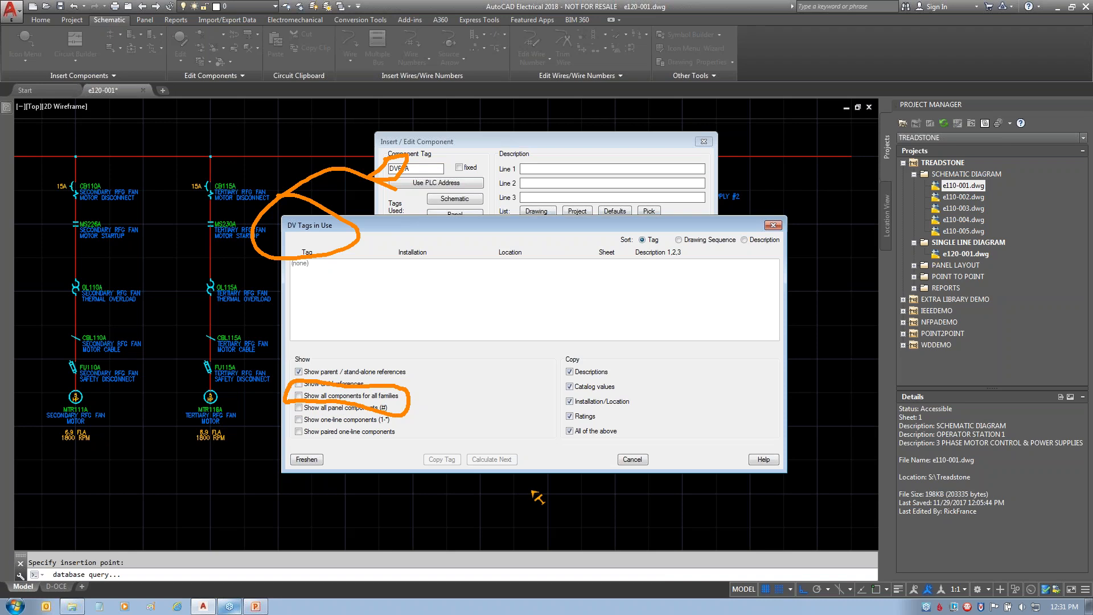
- List all component families, overwrite the load's main tag and data with schematic PS130A, and defer the related update as a task, keeping the insertion repeating
left_click(298, 396)
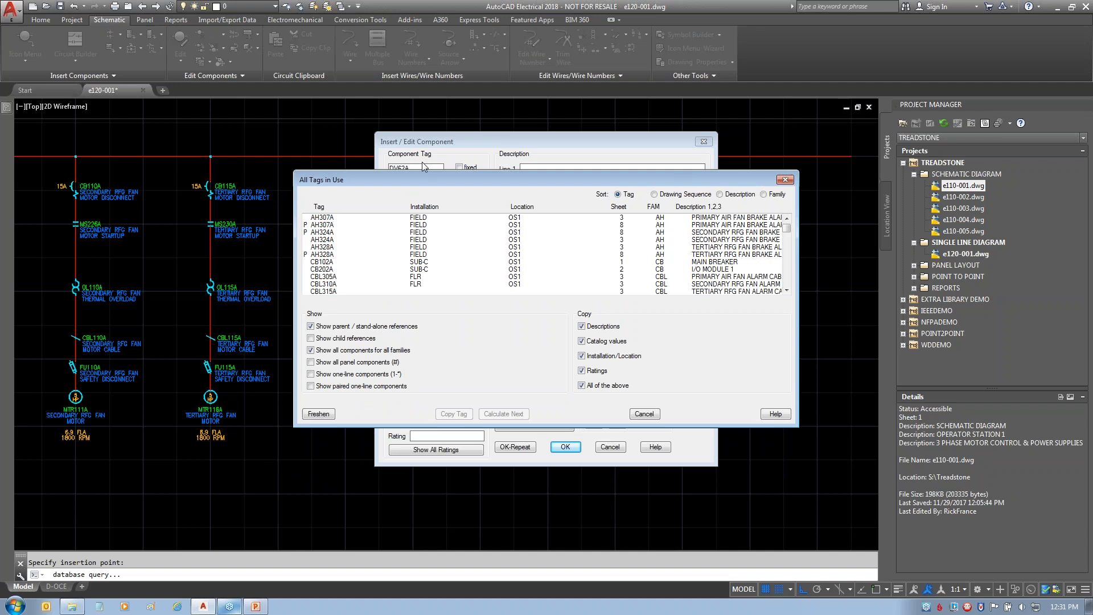
left_click_drag(452, 172, 444, 194)
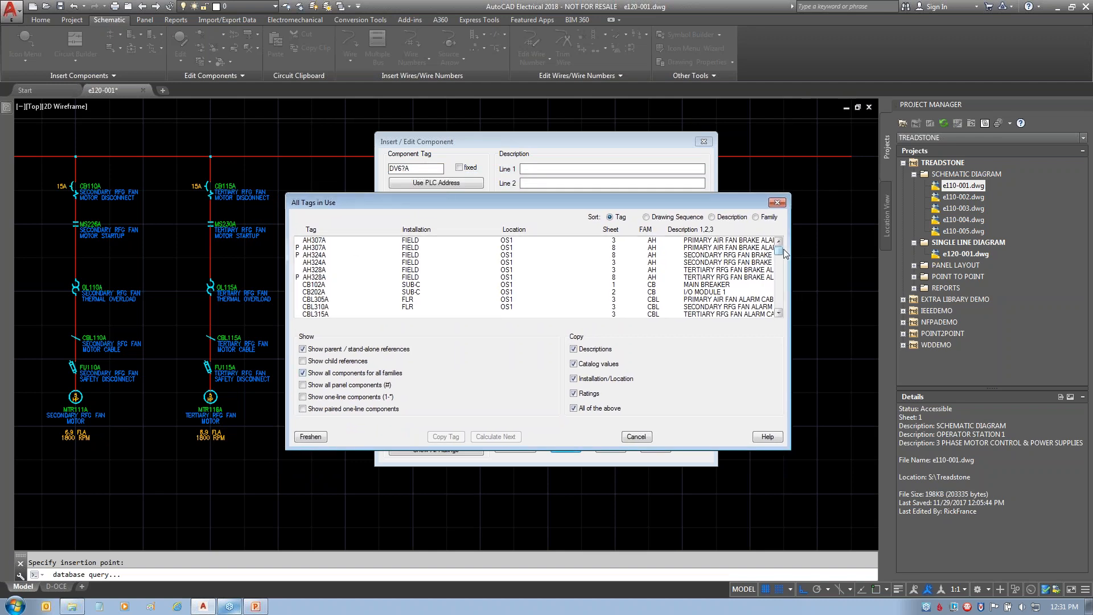
left_click_drag(781, 248, 796, 287)
scroll(797, 285, "down", 4)
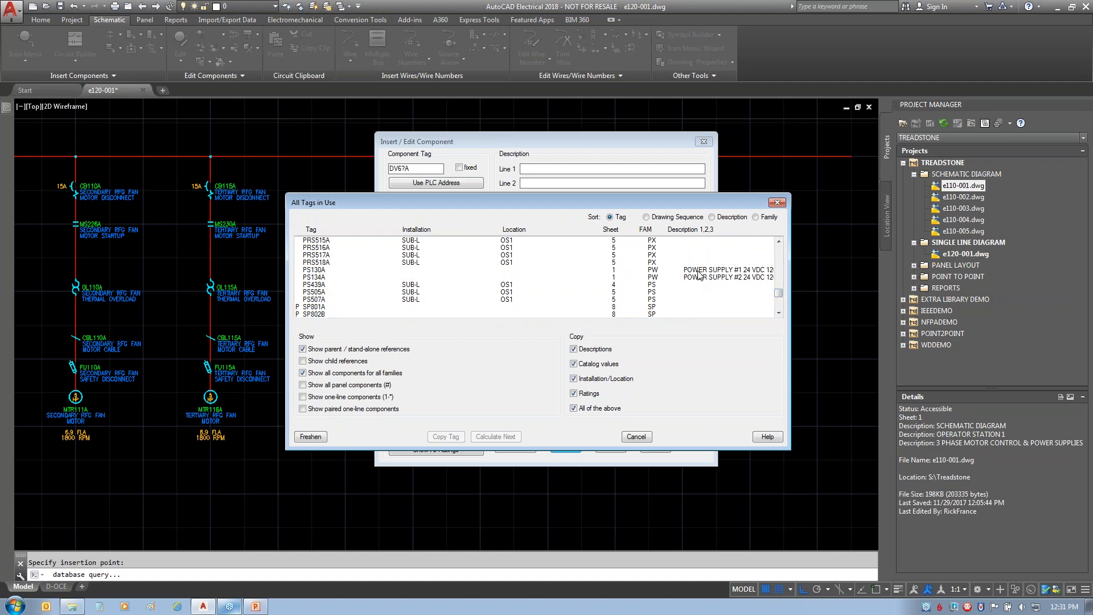
left_click(702, 271)
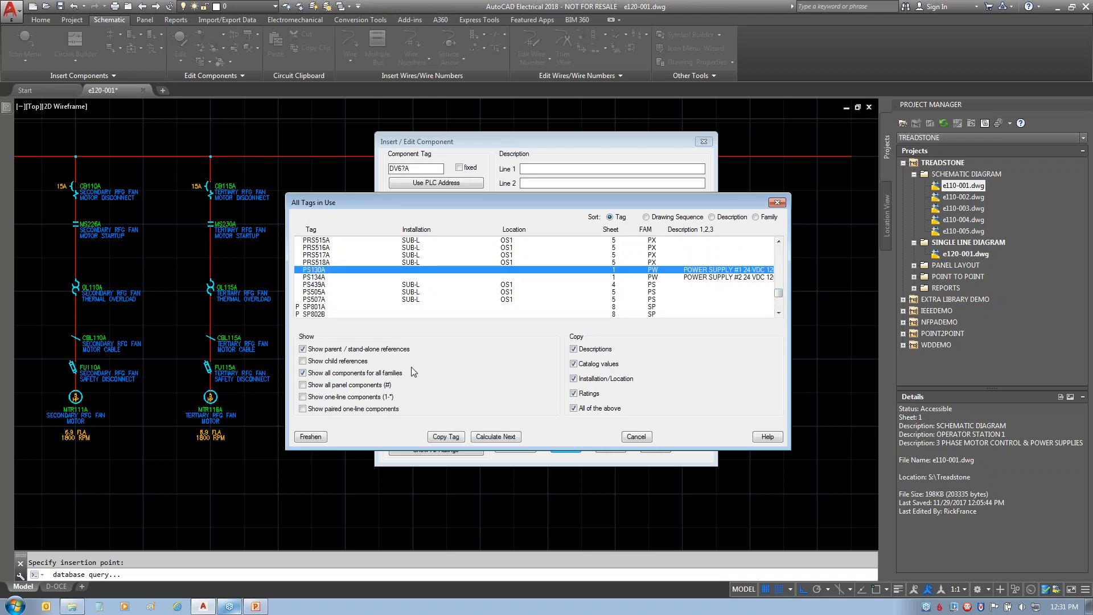
left_click(444, 436)
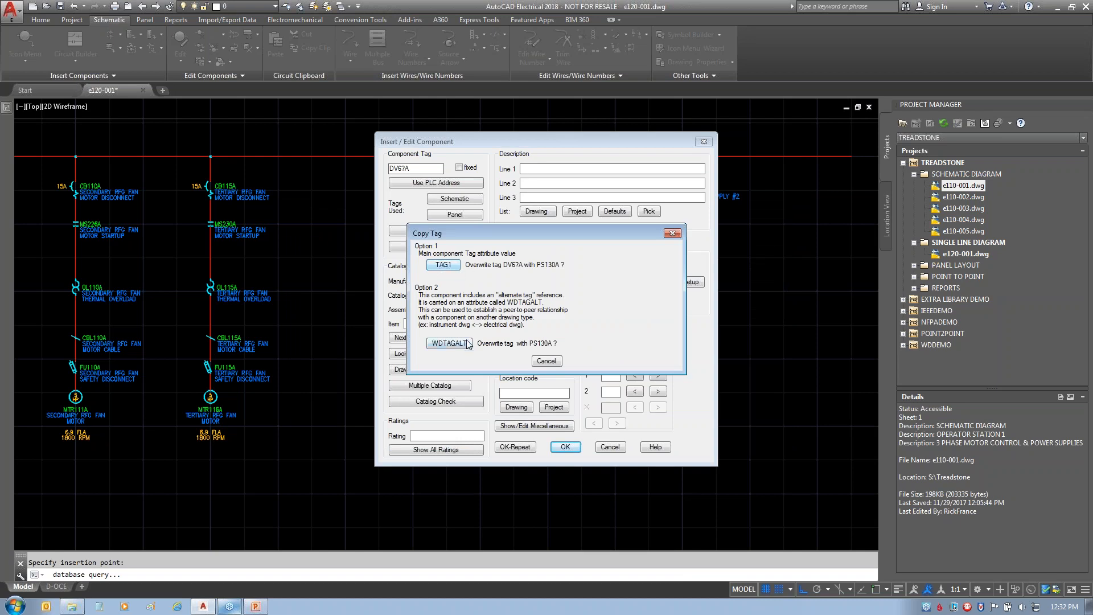
left_click(441, 266)
left_click(522, 450)
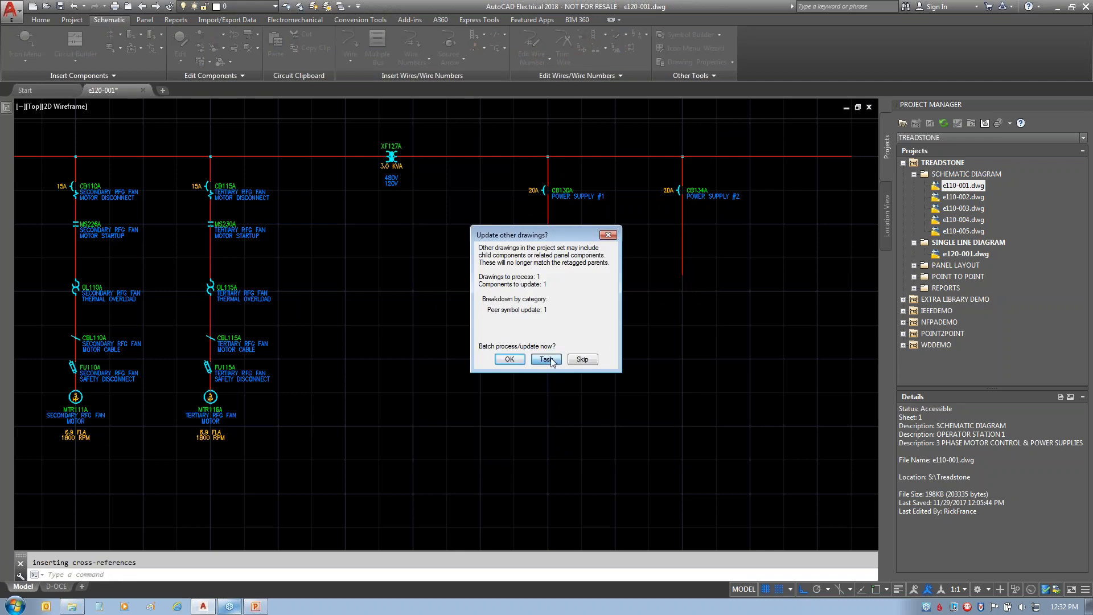
left_click(549, 362)
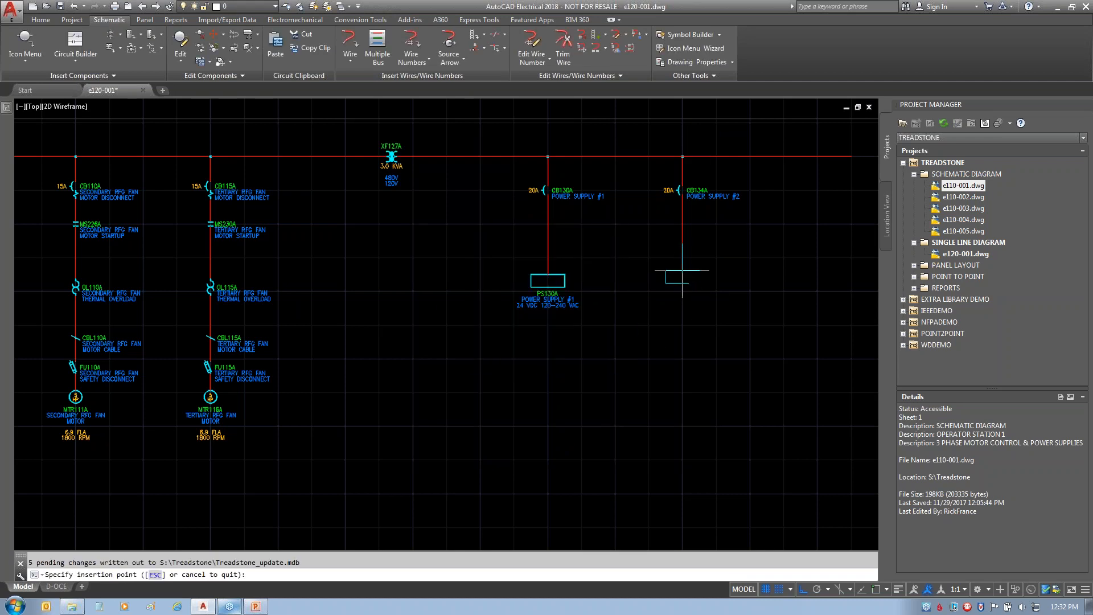
- Place a second generic load at the lower end of the CB134A wire, overwriting its main tag and data with those of schematic PS134A
left_click(682, 270)
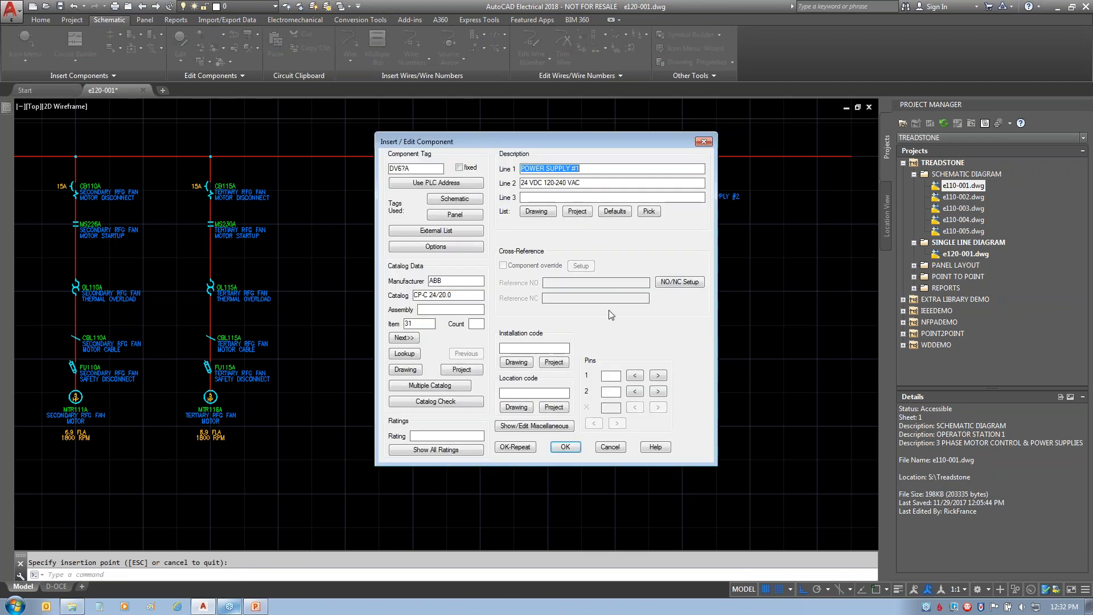
left_click(455, 199)
left_click_drag(791, 239, 799, 266)
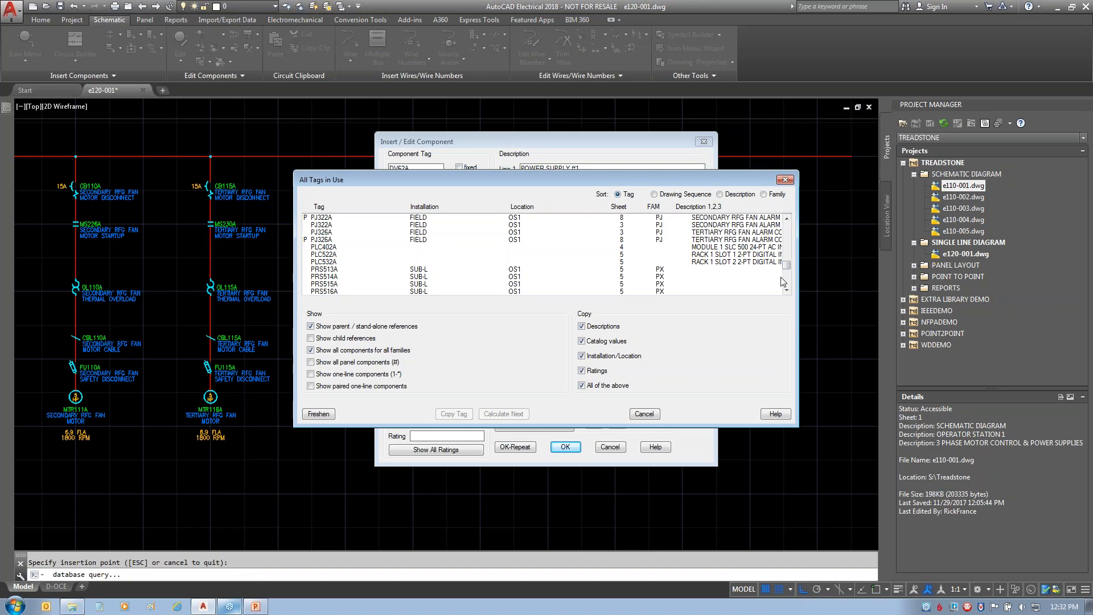
left_click(788, 283)
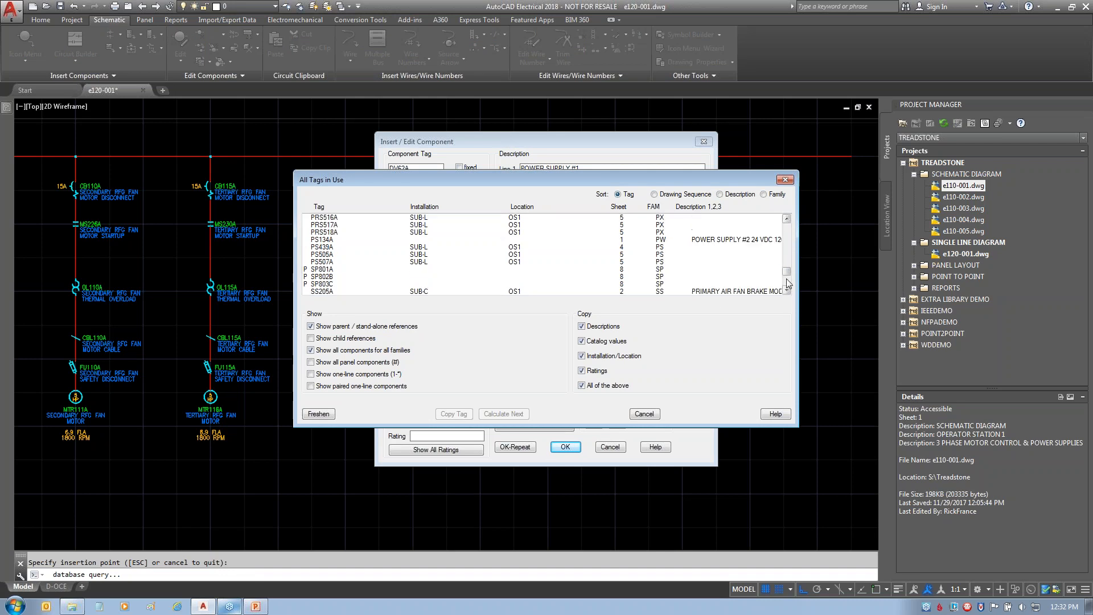
left_click(705, 240)
left_click(454, 415)
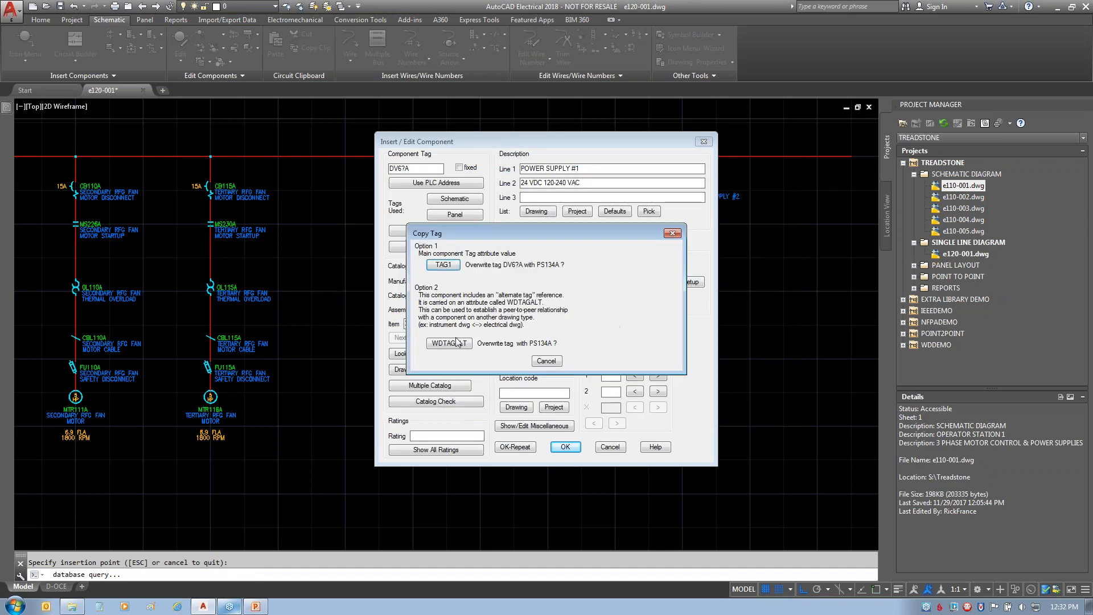
left_click(445, 266)
left_click(565, 447)
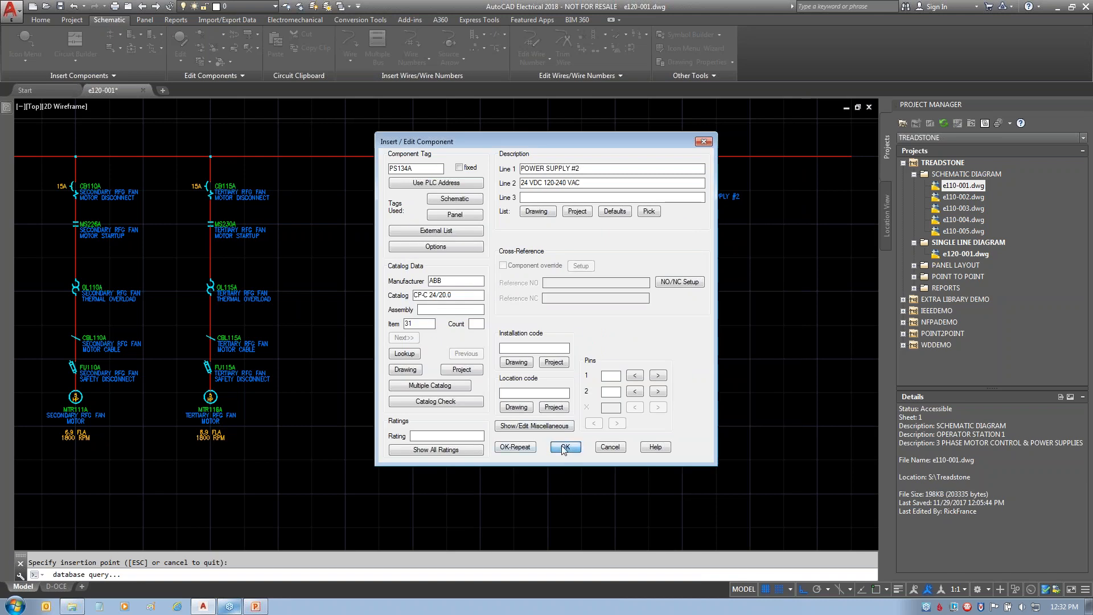
- Defer the PS134A related update as a task, and run all pending updates in the project task list
left_click(570, 362)
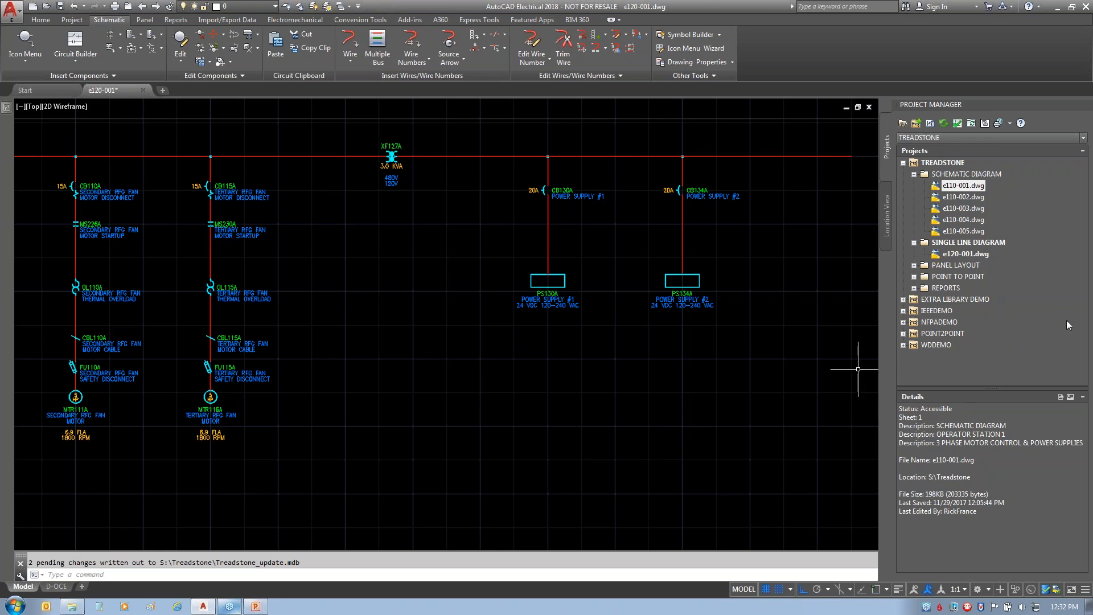
left_click(957, 124)
left_click(437, 430)
left_click(581, 430)
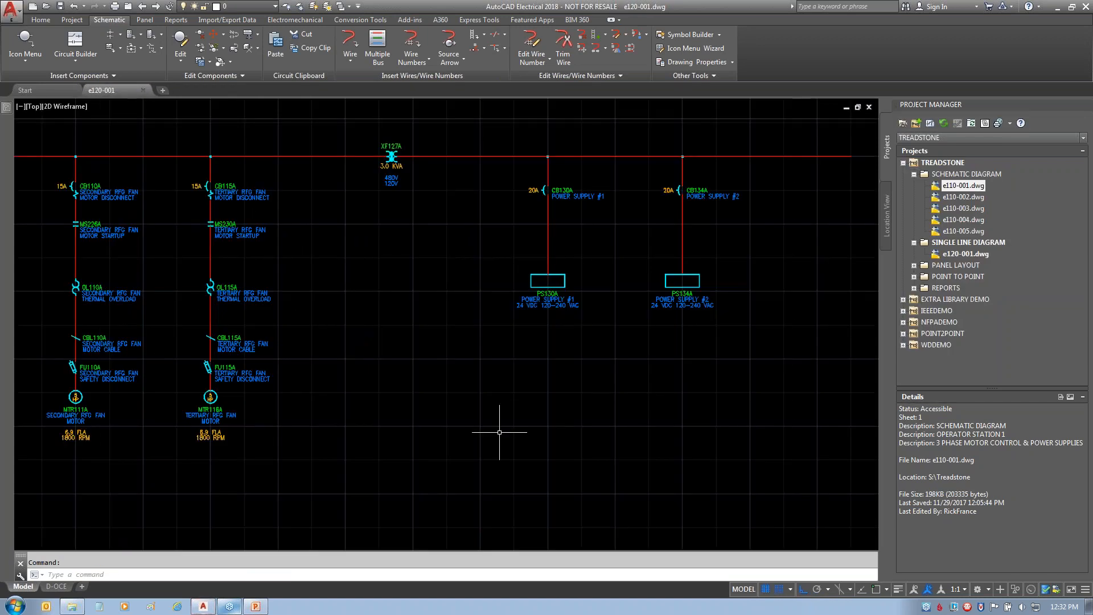
- Fit the whole single line diagram in view and turn off the grid display
middle_click(473, 383)
middle_click(473, 383)
left_click(765, 590)
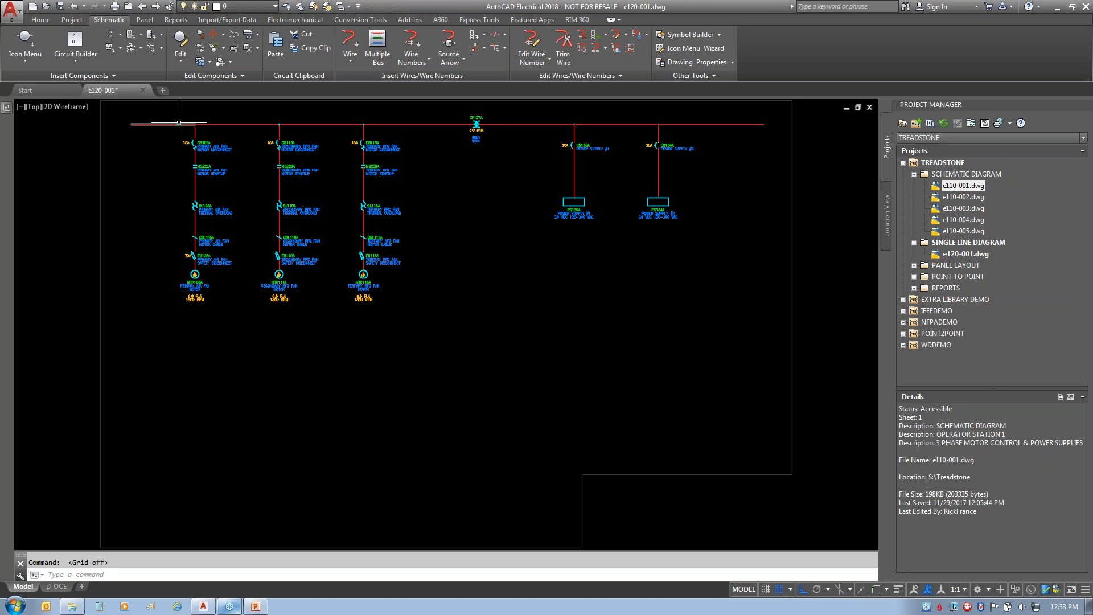
- Surf from circuit breaker CB105A to its schematic reference at sheet 1, line 05, and close the reference list
scroll(186, 122, "up", 5)
right_click(271, 215)
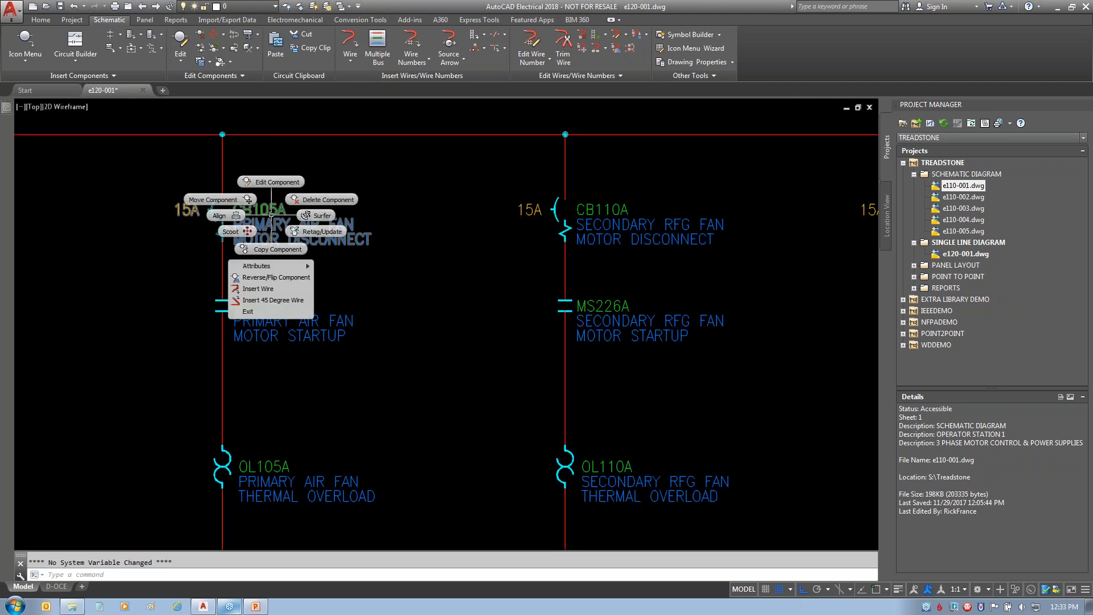
left_click(315, 216)
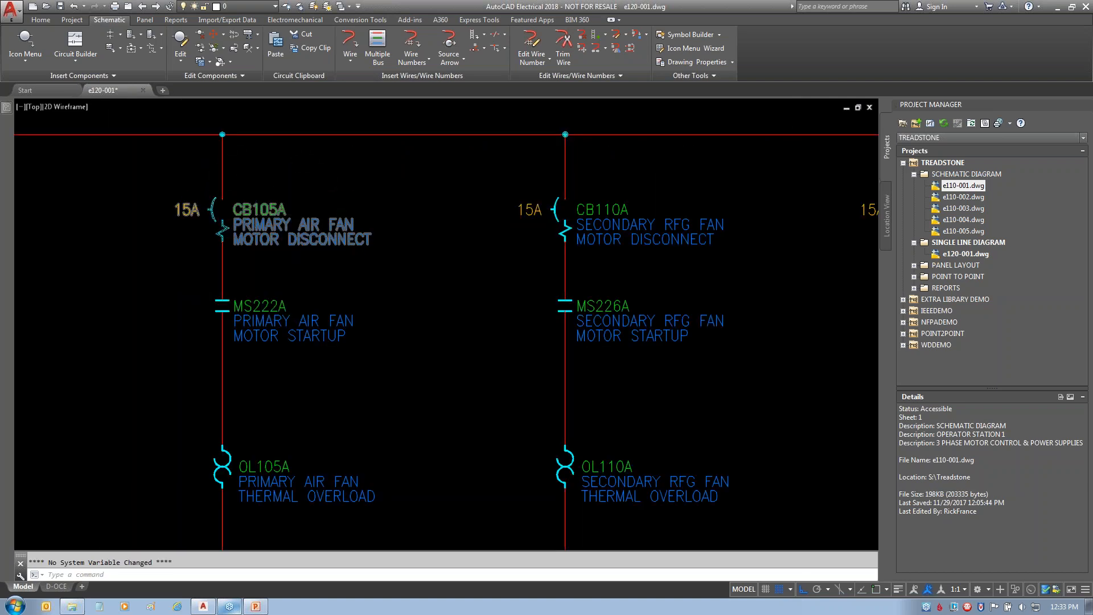
left_click_drag(282, 91, 662, 189)
left_click(503, 276)
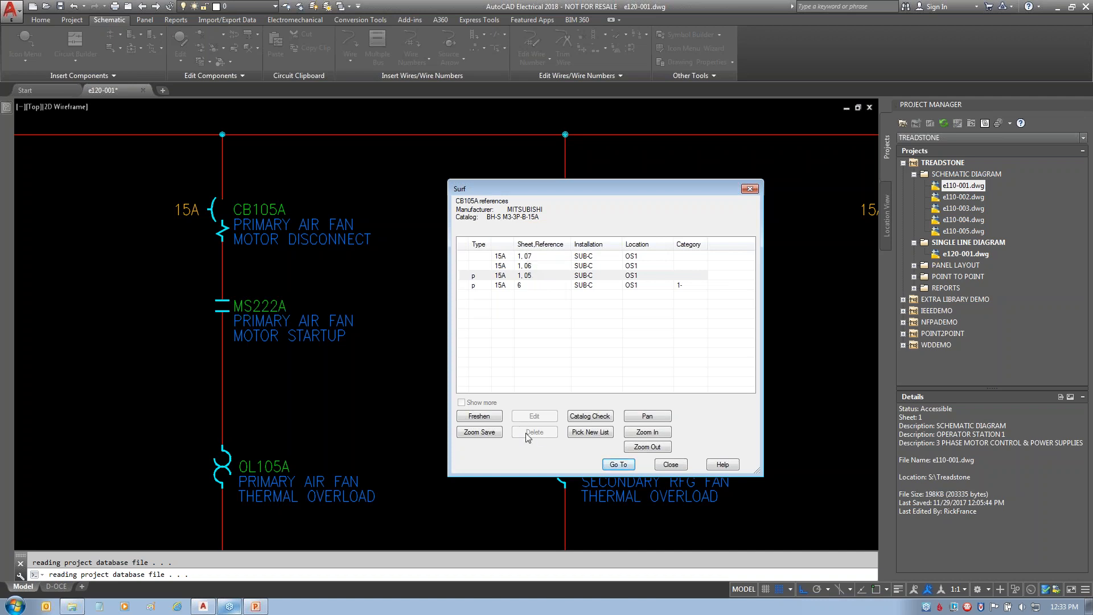
left_click(630, 464)
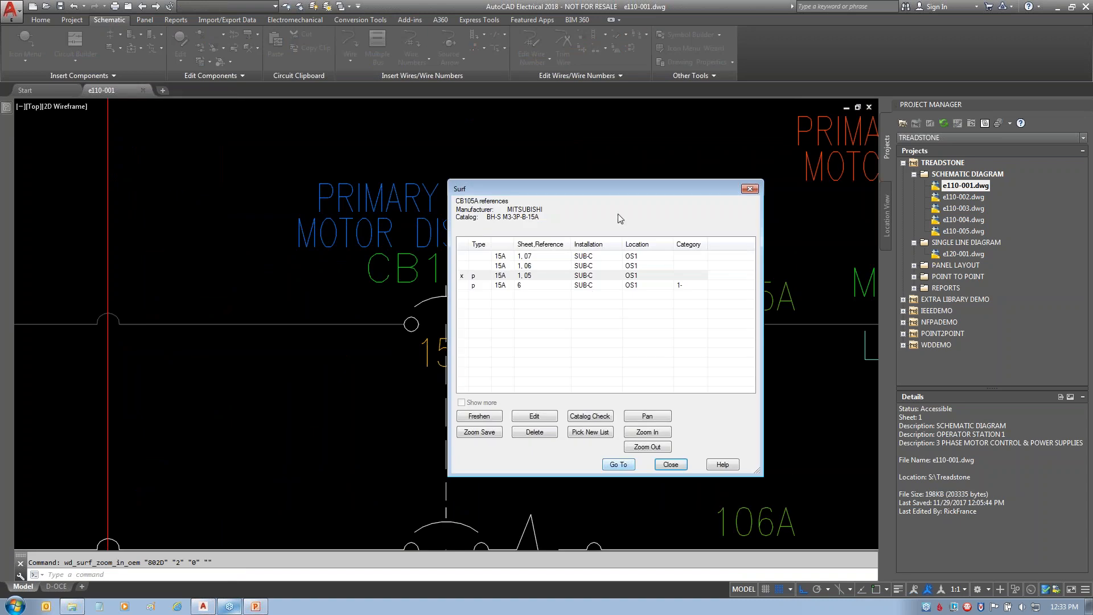
left_click_drag(623, 188, 917, 166)
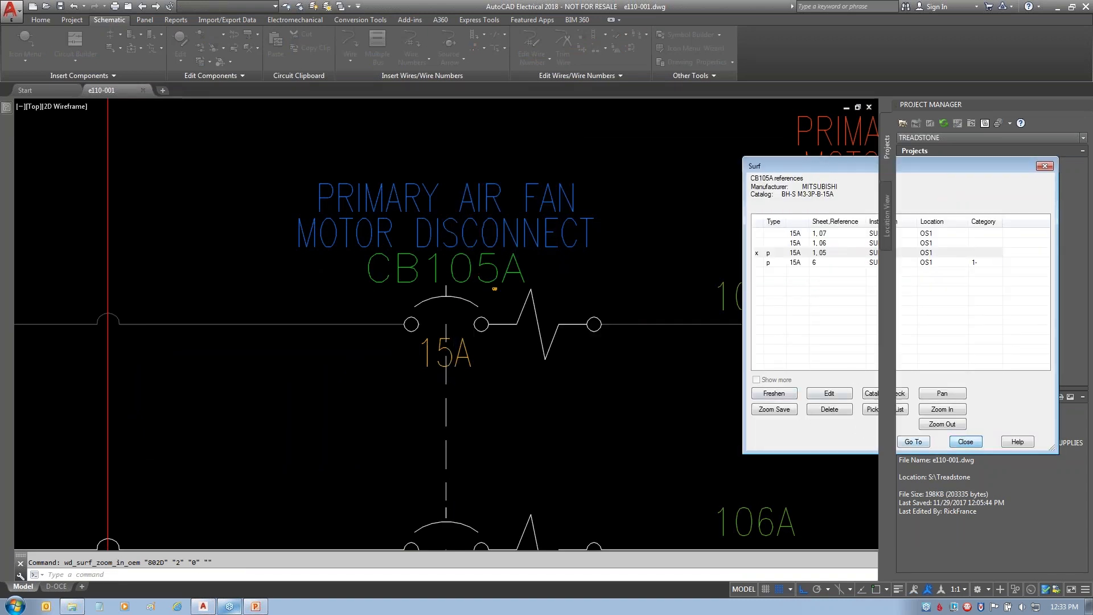
left_click(965, 442)
- Surf the MS222A motor starter contact on line 105 and look through its panel and contact references
middle_click_drag(687, 403, 114, 341)
scroll(204, 325, "down", 1)
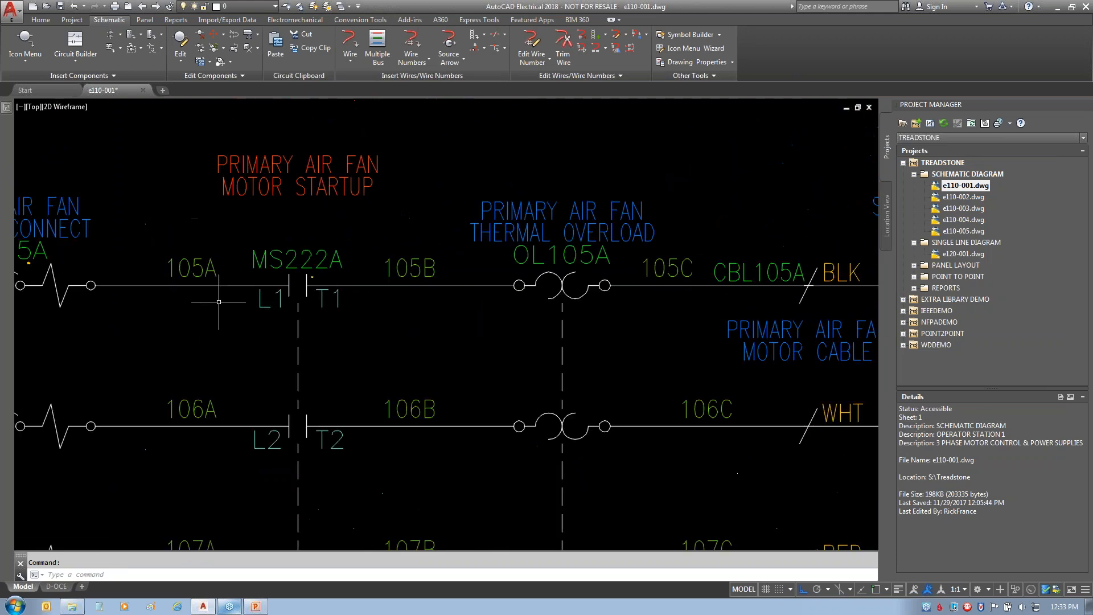
right_click(290, 263)
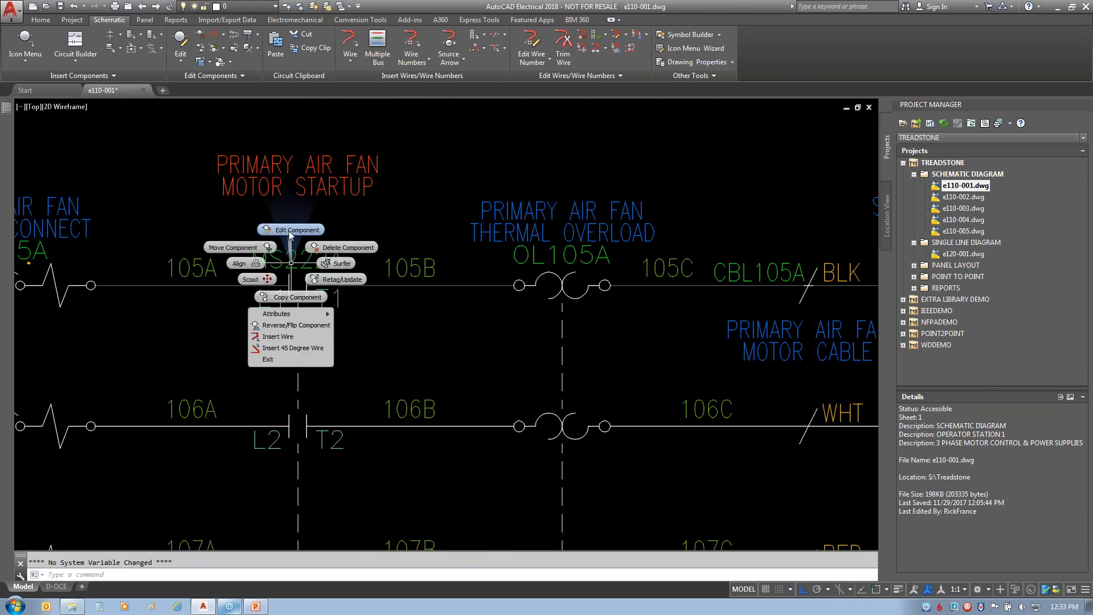
left_click(335, 265)
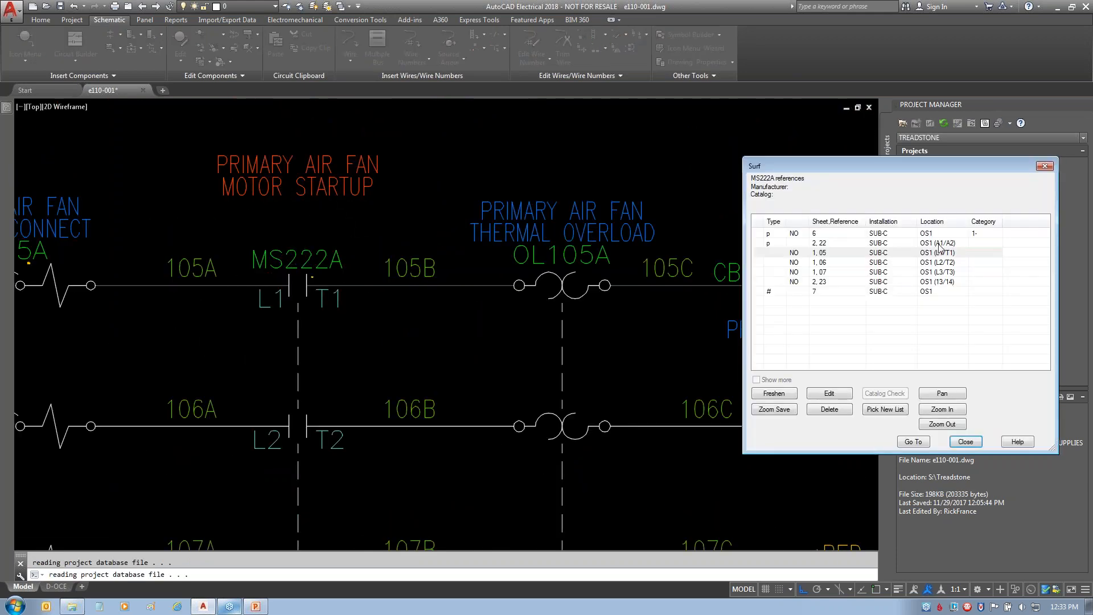
left_click_drag(909, 169, 494, 148)
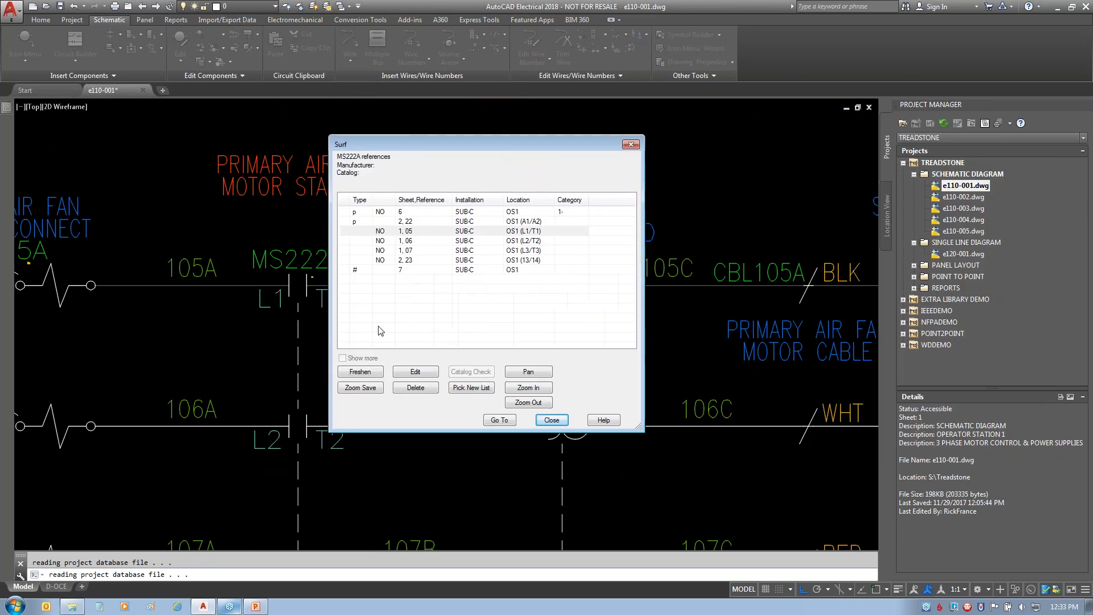
left_click(409, 268)
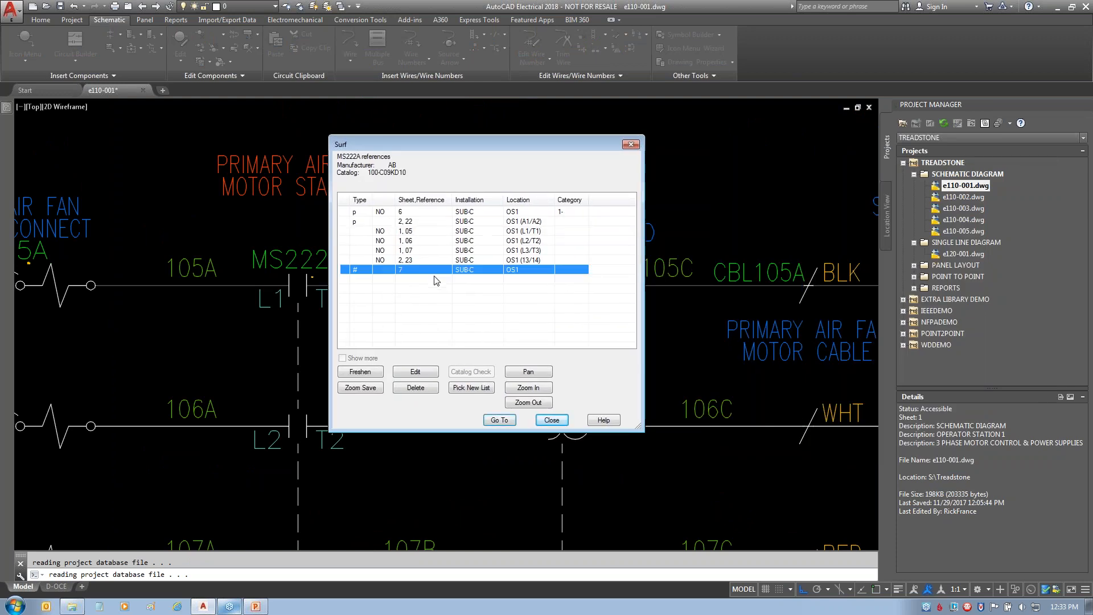
left_click(406, 260)
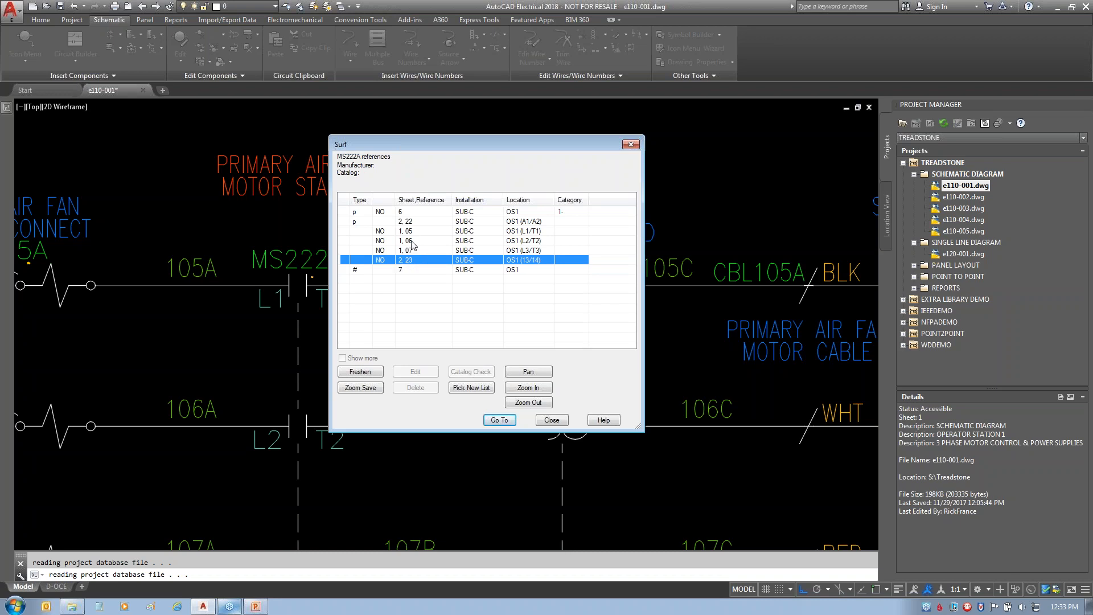
left_click(414, 240)
left_click(413, 250)
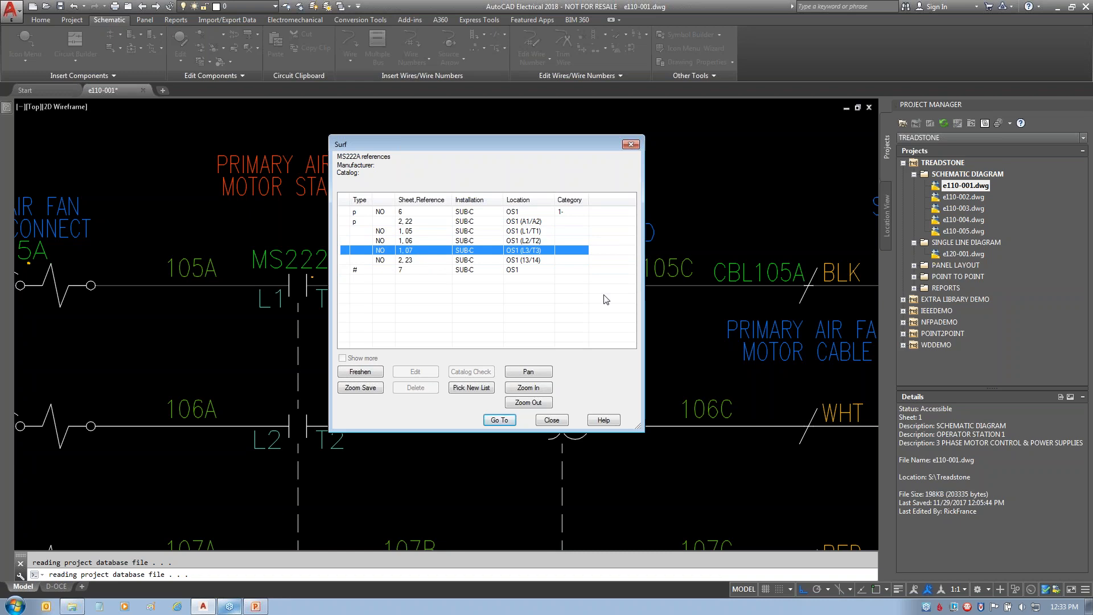
- Compare the MS222A parent references on sheets 2 and 6, go to reference 2, 22, and close the list
left_click(402, 221)
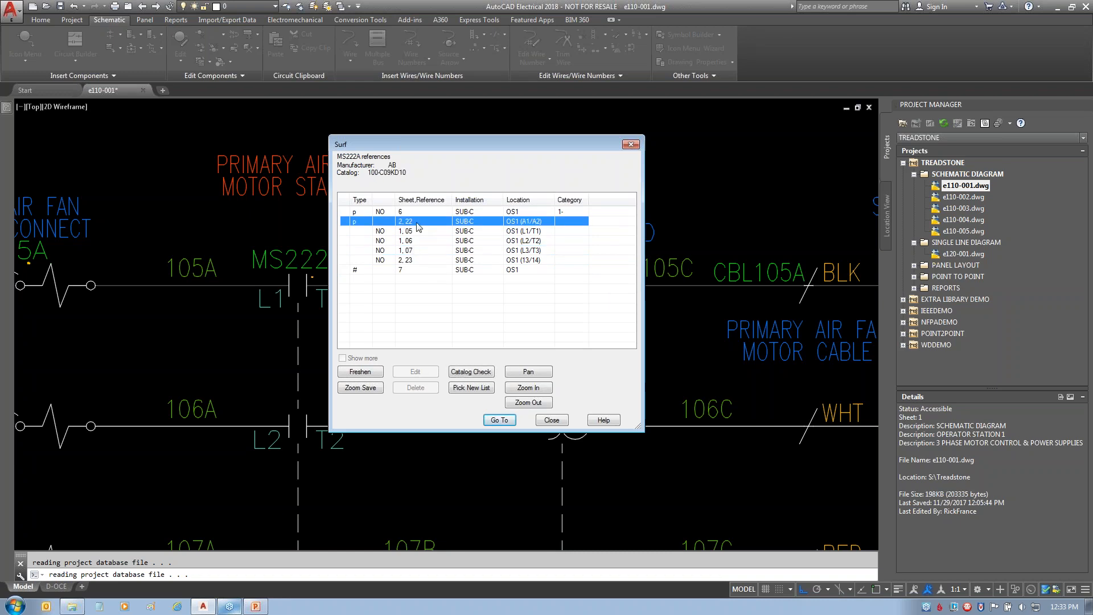
left_click(419, 214)
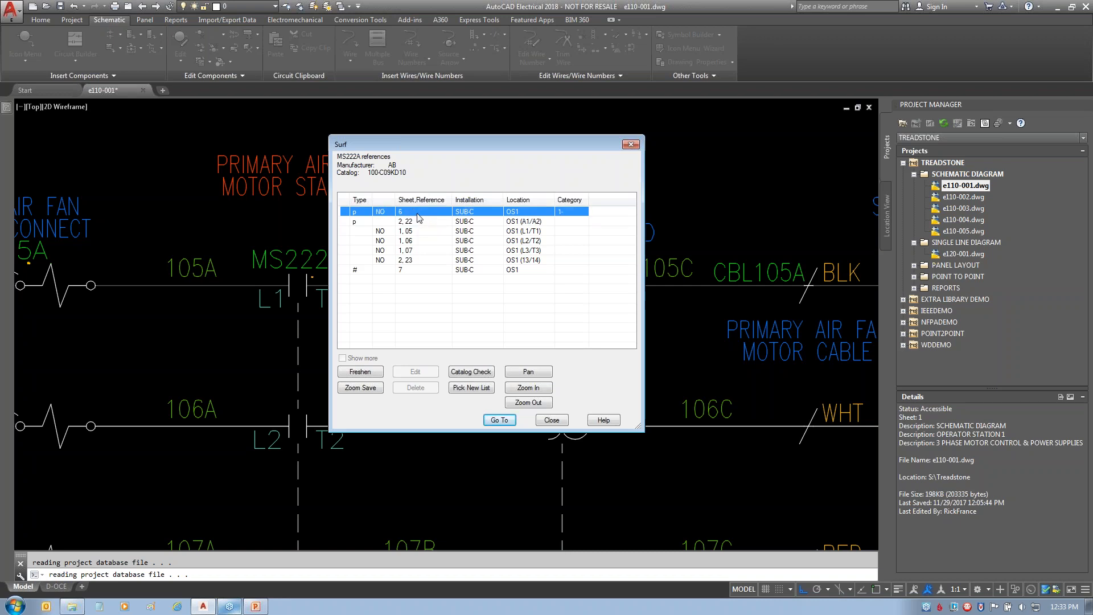
left_click(421, 221)
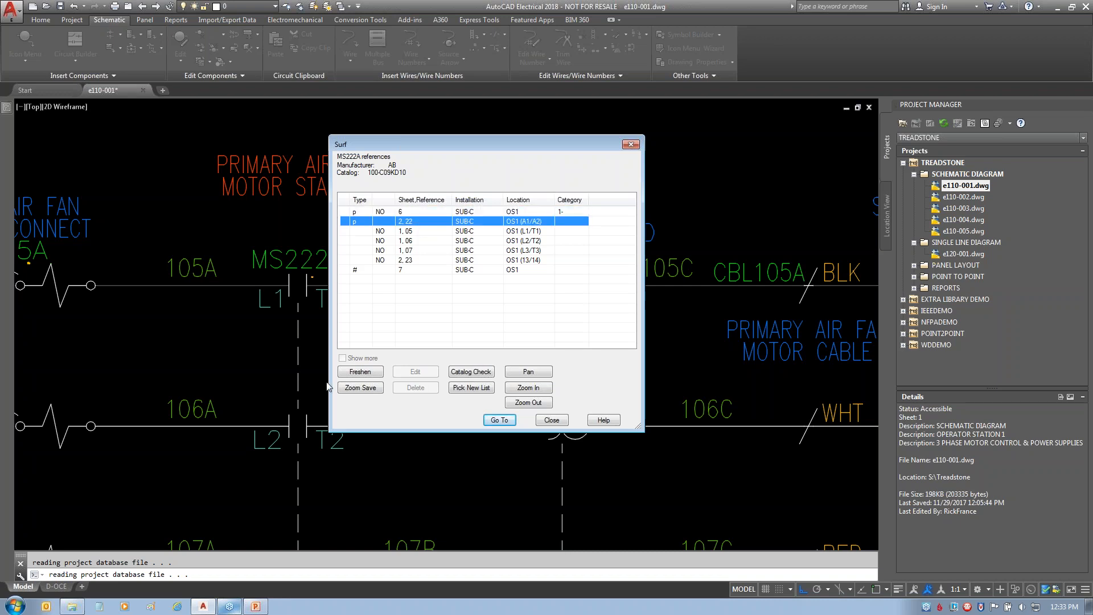
left_click(499, 419)
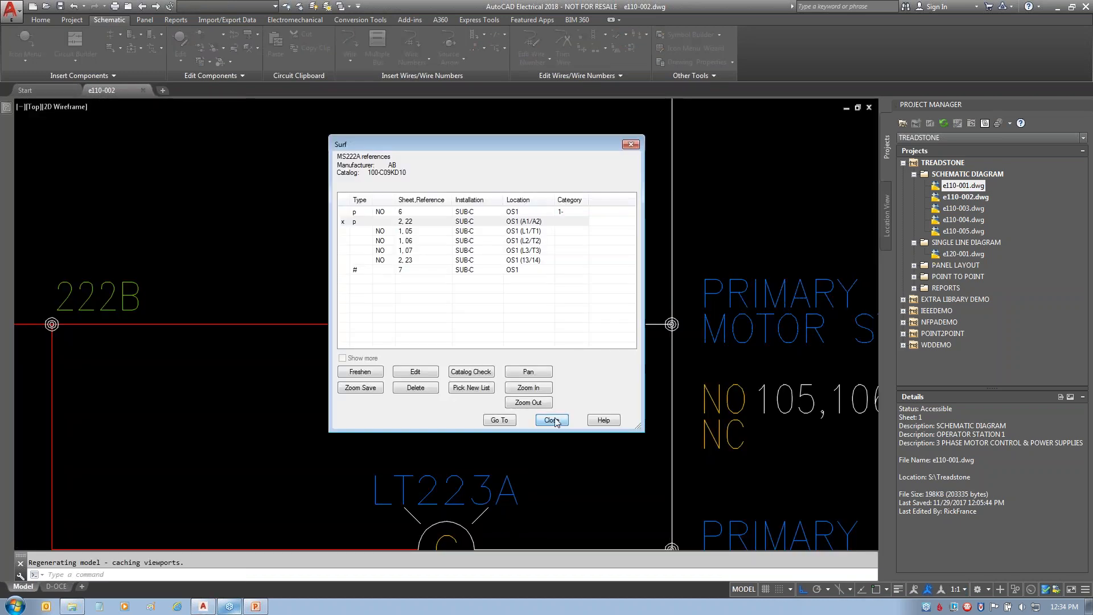
left_click(552, 420)
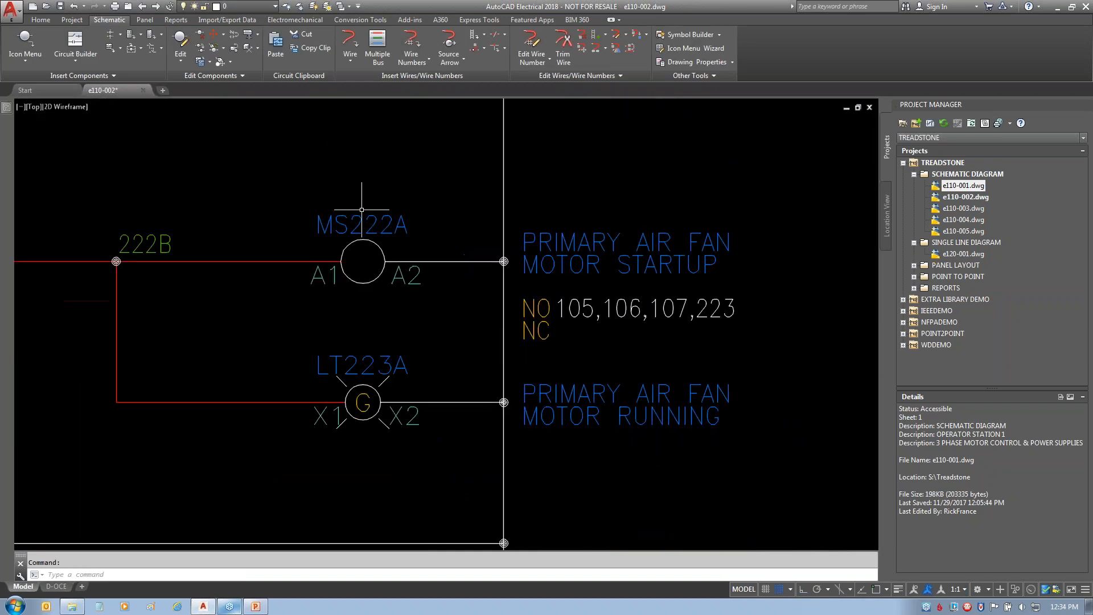
- Change the MS222A coil's first description line to PRIMARY AIR FAN #1 and update the related components in other drawings now
right_click(362, 210)
key("Escape")
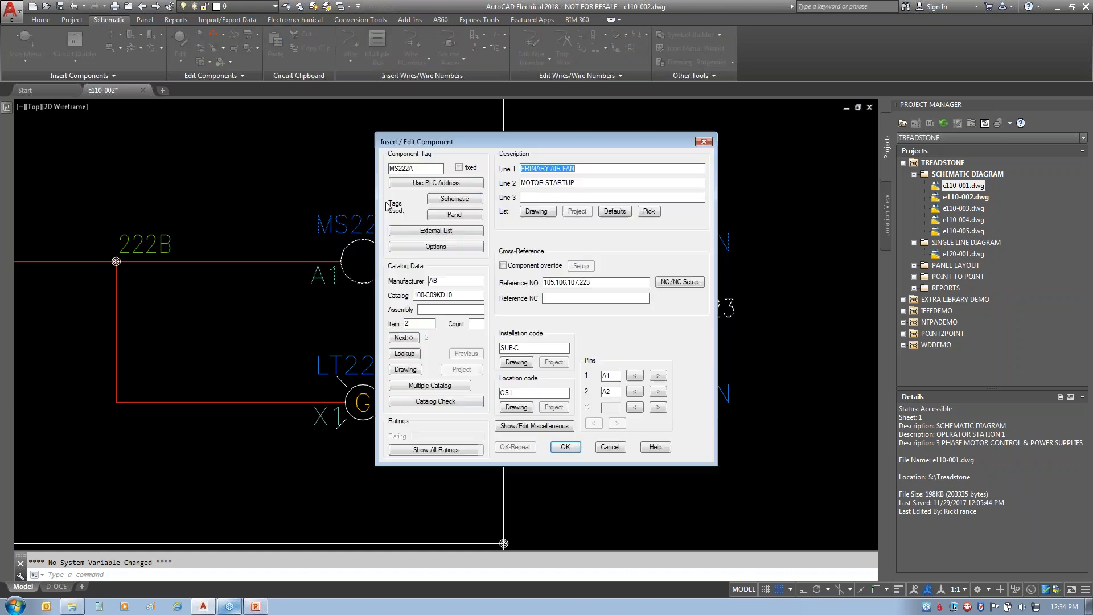
left_click(599, 169)
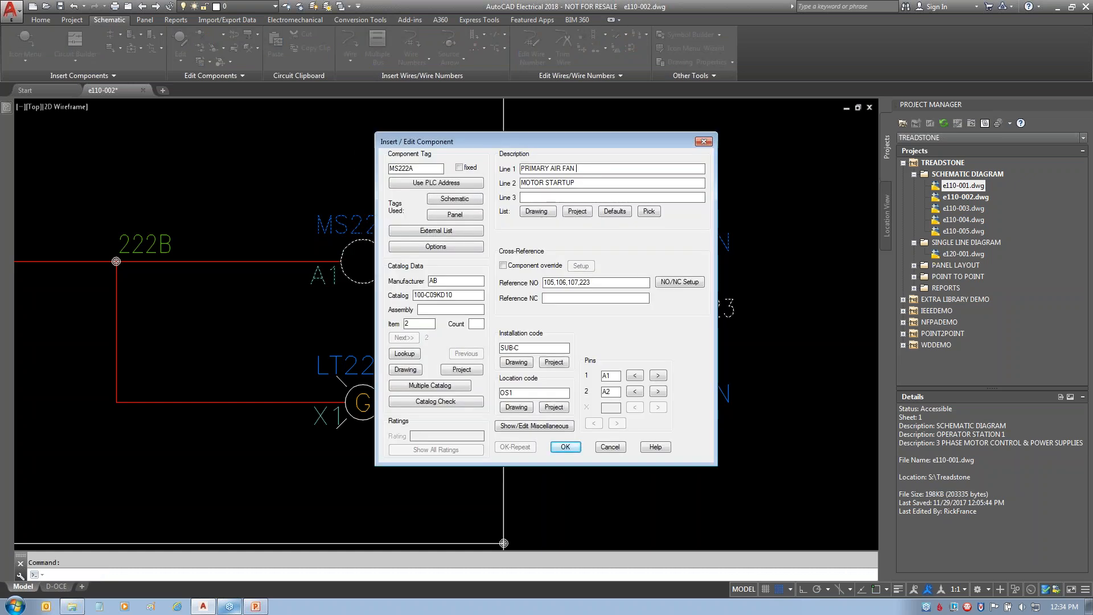
left_click(565, 446)
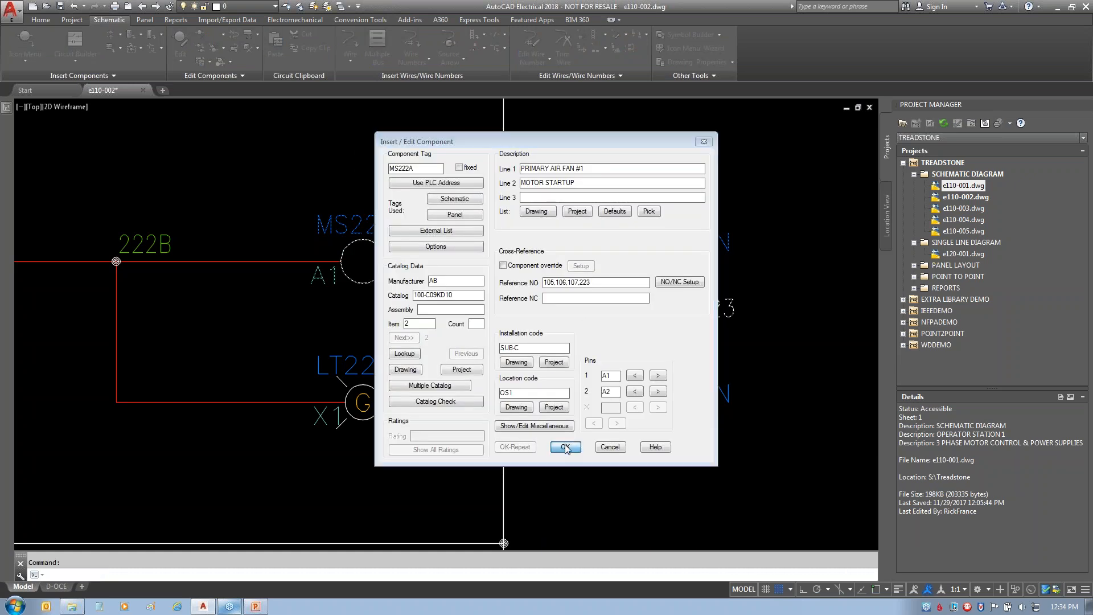
left_click(529, 353)
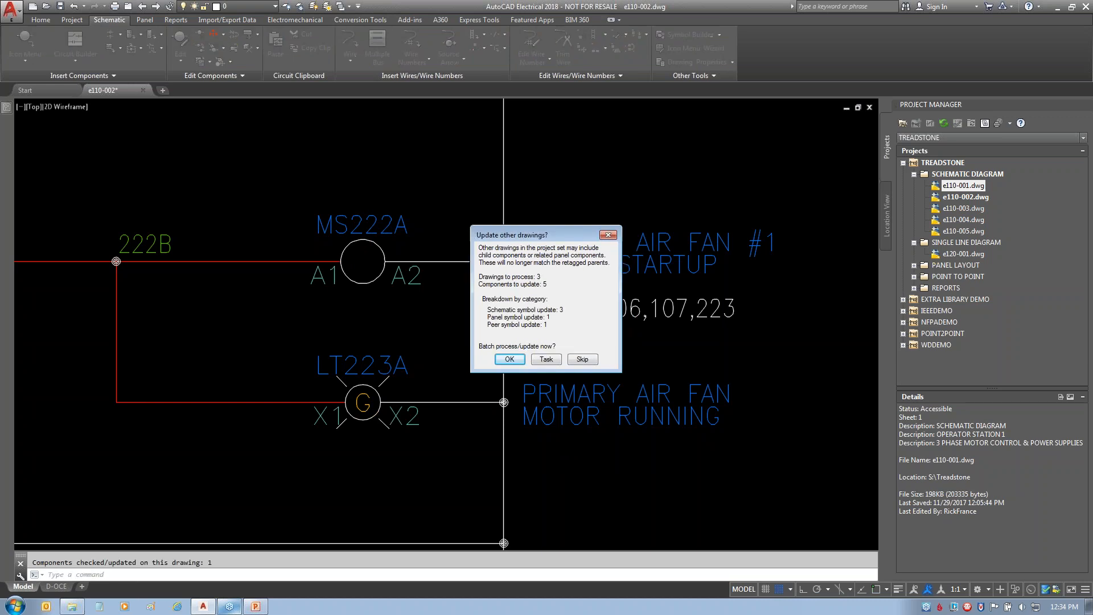
left_click(507, 359)
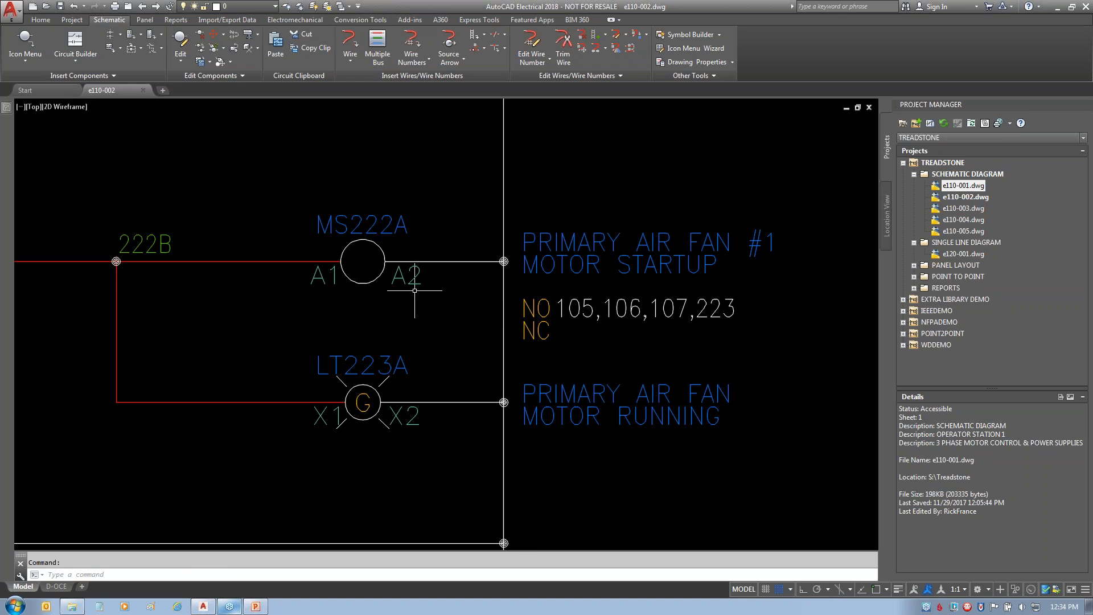
- Open single line drawing e120-001 and examine the MS222A description on the primary air fan branch
right_click(375, 242)
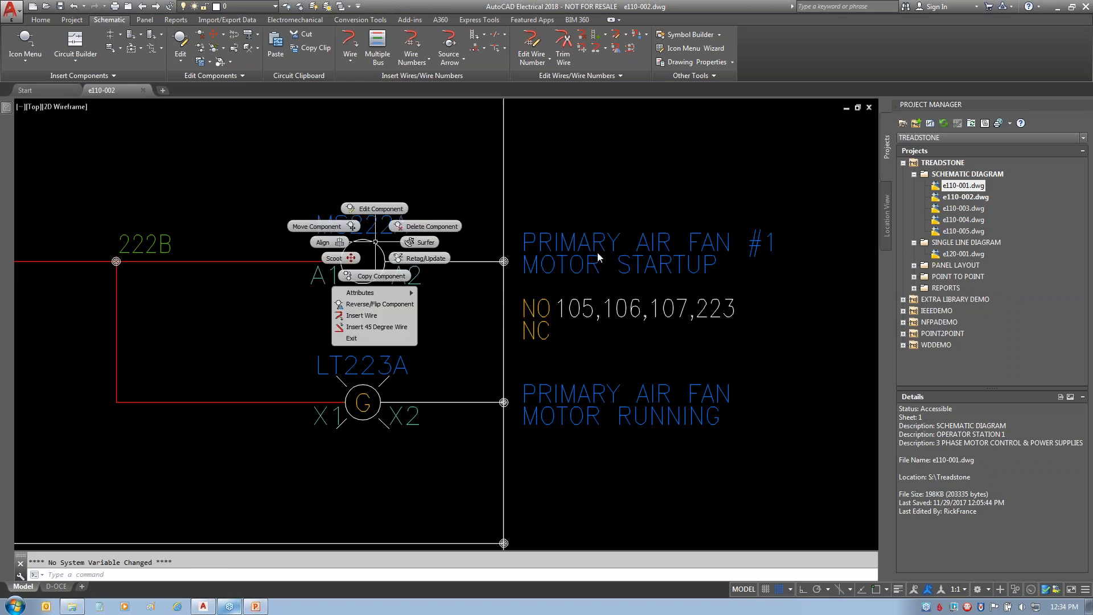
key("Escape")
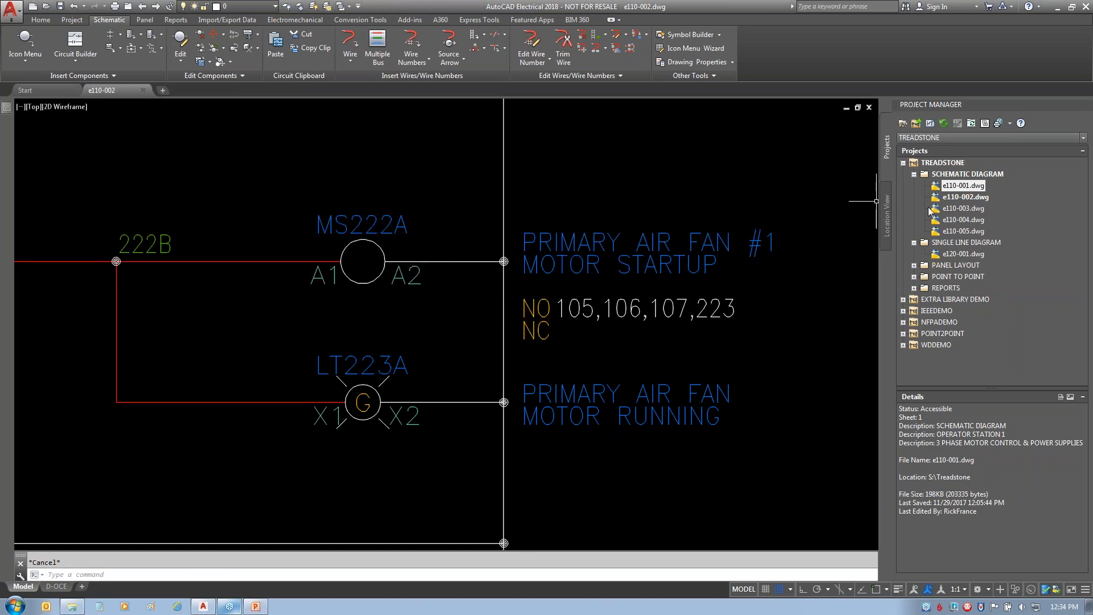
double_click(962, 253)
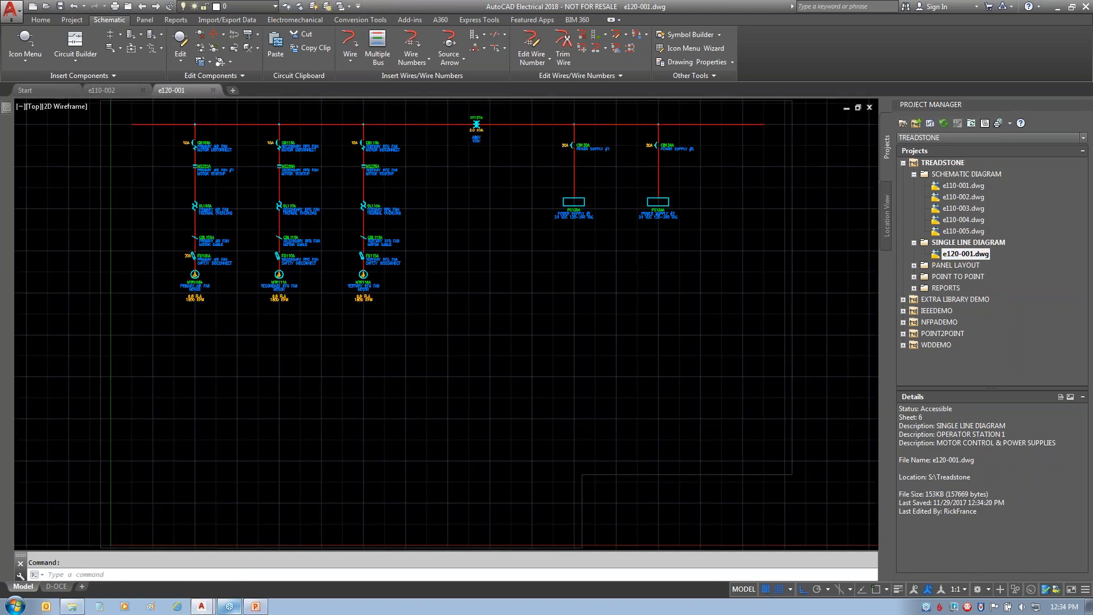
scroll(180, 144, "up", 8)
mouse_move(502, 268)
middle_mouse_down()
mouse_move(489, 518)
mouse_move(472, 443)
middle_mouse_up()
scroll(468, 411, "down", 6)
scroll(547, 411, "up", 4)
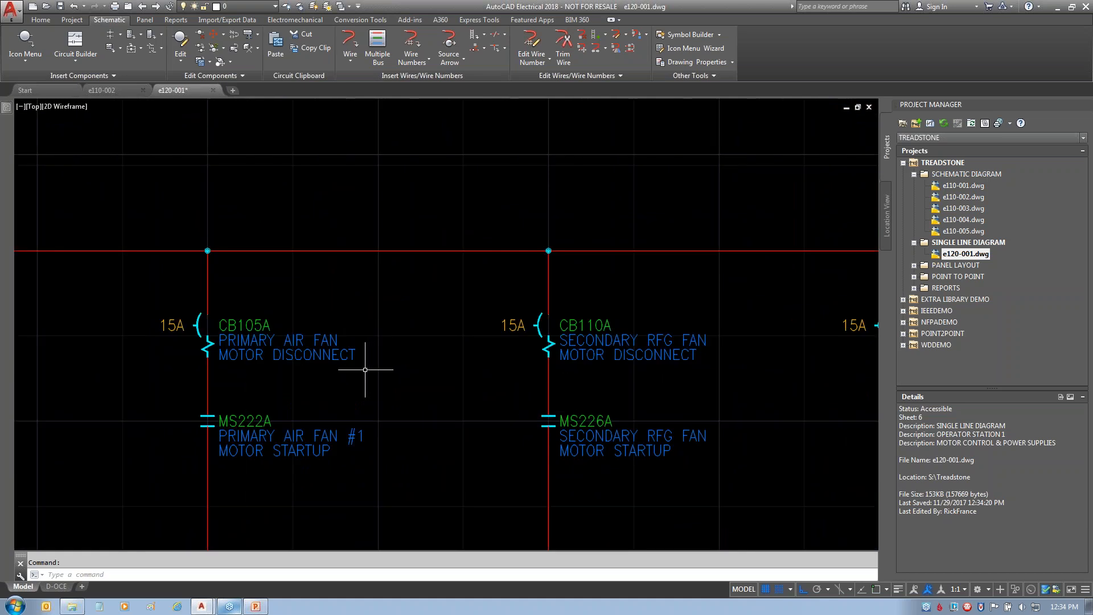
- Change the first description line of circuit breaker CB105A to PRIMARY AIR FAN #2 and update the other drawings now
right_click(303, 353)
left_click(302, 302)
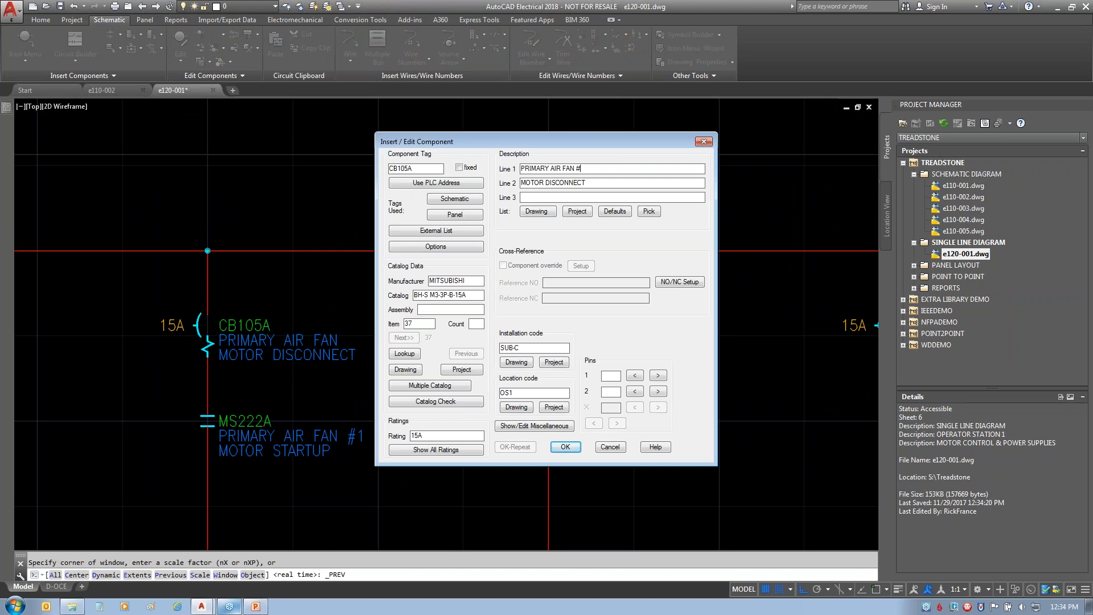
left_click(565, 447)
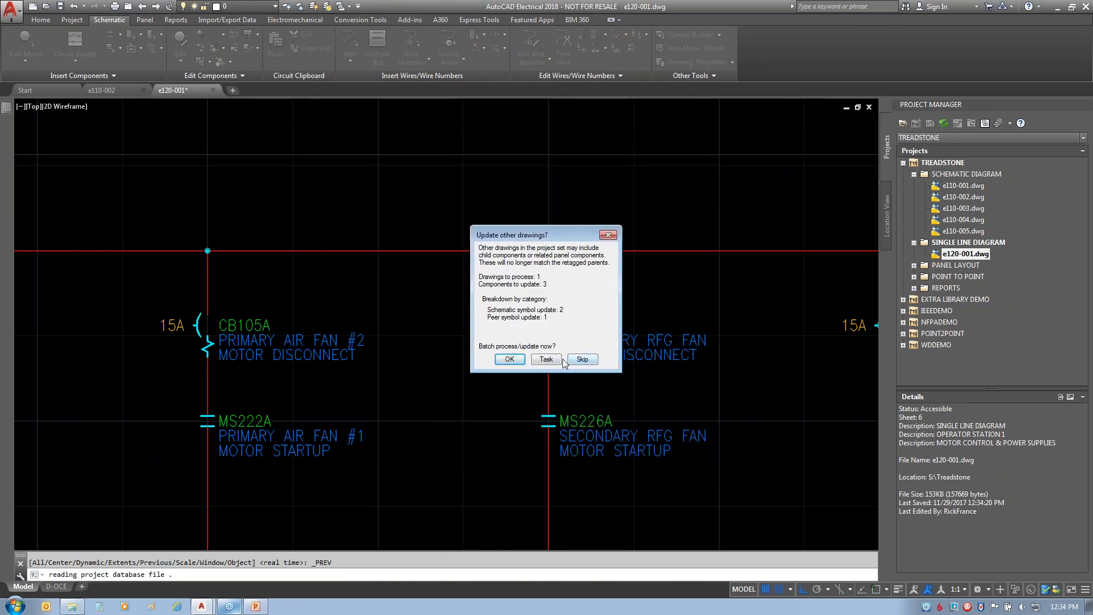
left_click(510, 358)
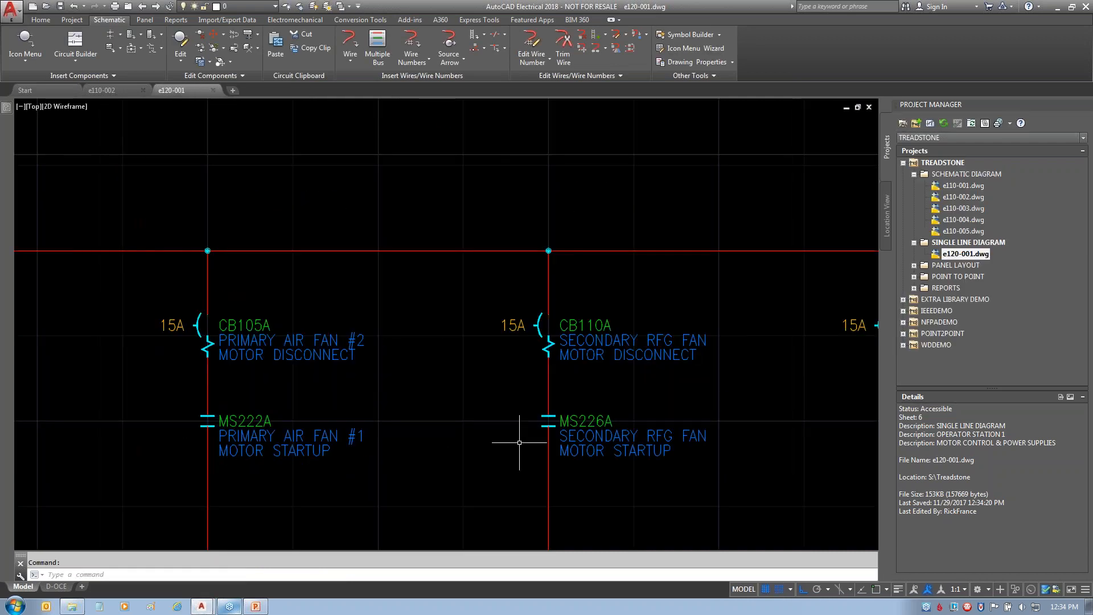
- Review the CB105A description in the single line diagram, and open schematic drawing e110-001 to check it there
scroll(306, 487, "up", 2)
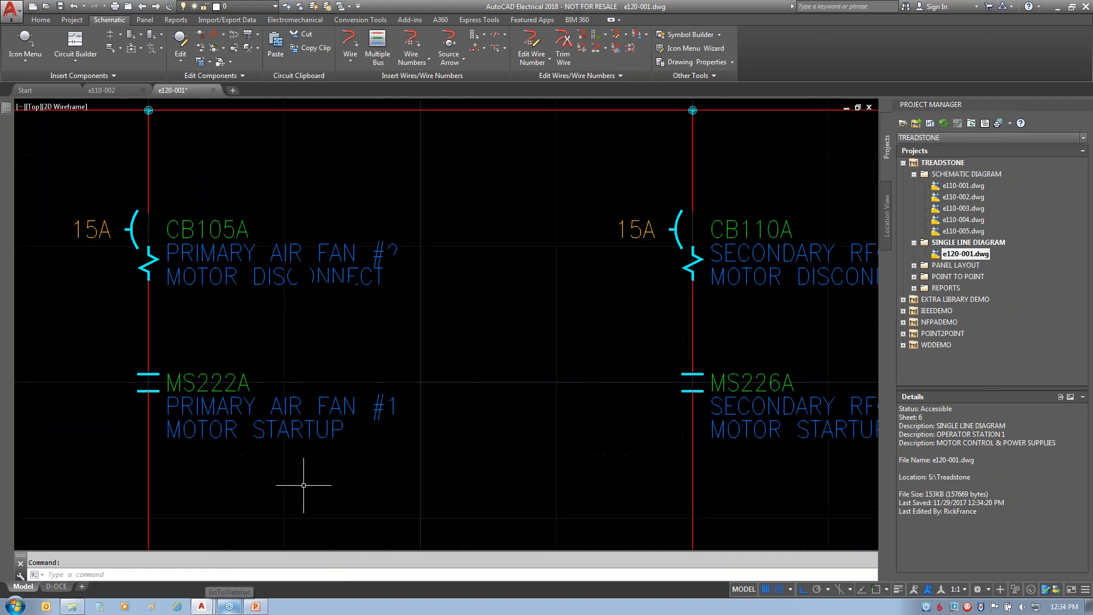
mouse_move(302, 485)
middle_mouse_down()
mouse_move(337, 466)
mouse_move(335, 448)
middle_mouse_up()
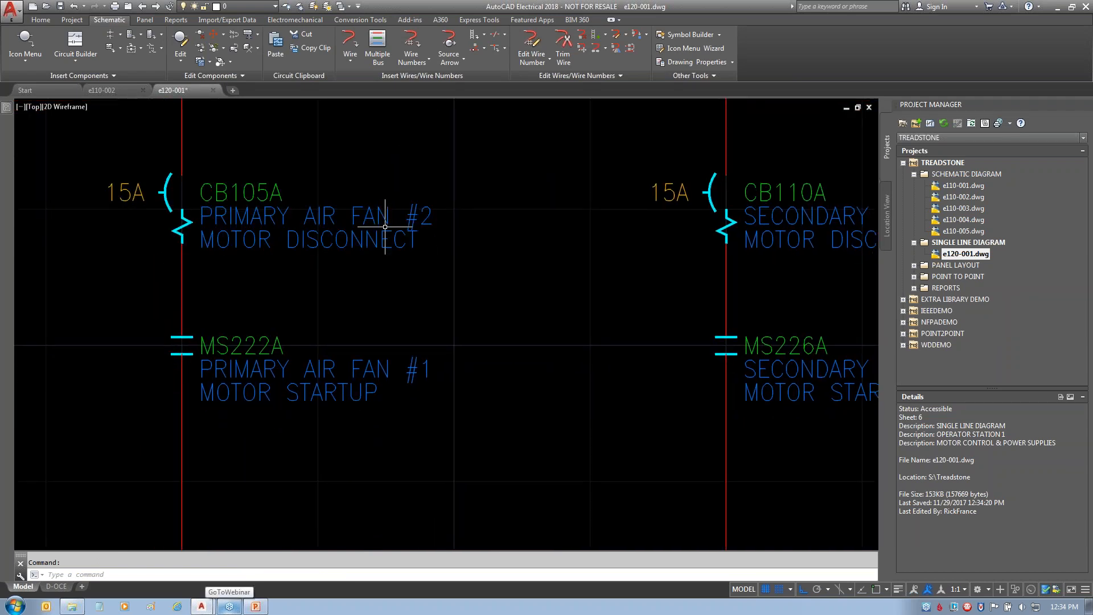
double_click(964, 184)
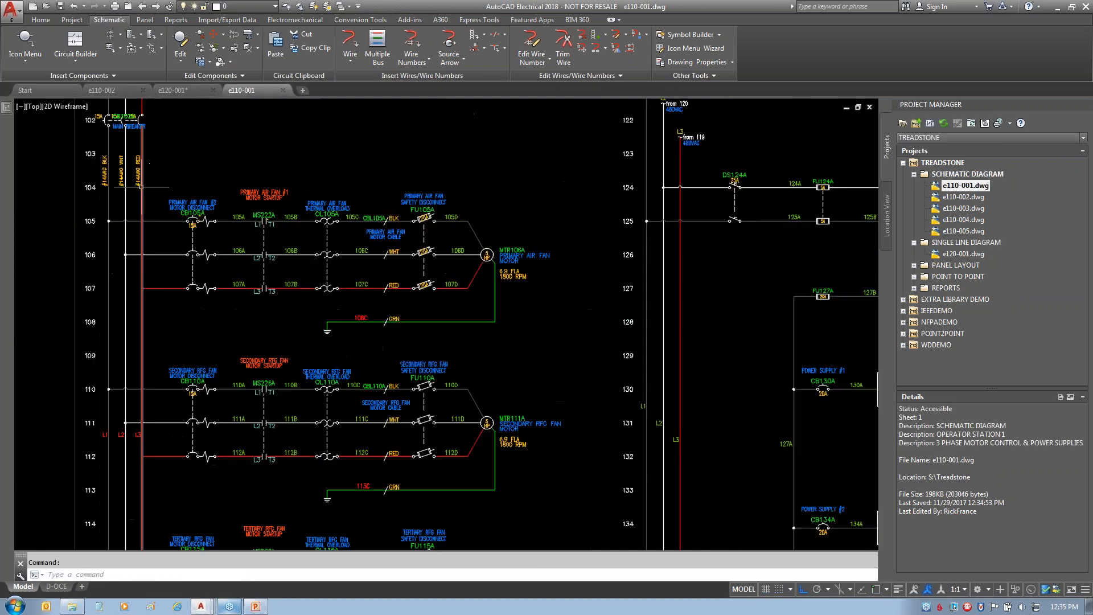
- Examine the CB105A and MS222A descriptions on the primary air fan circuit in e110-001
scroll(158, 234, "up", 4)
scroll(231, 103, "up", 2)
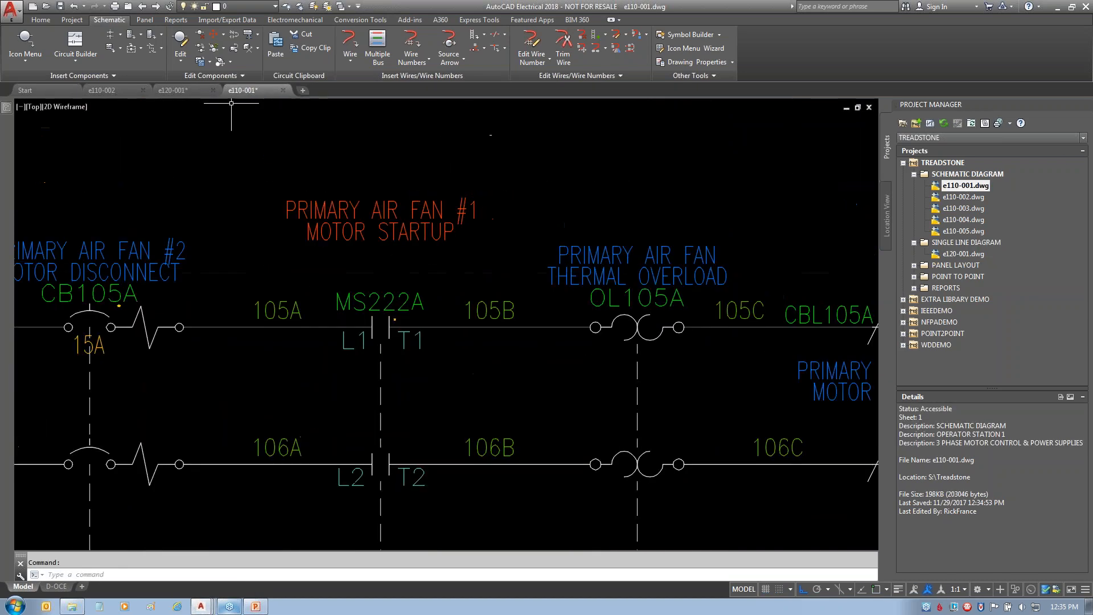
scroll(224, 188, "down", 3)
scroll(215, 163, "up", 2)
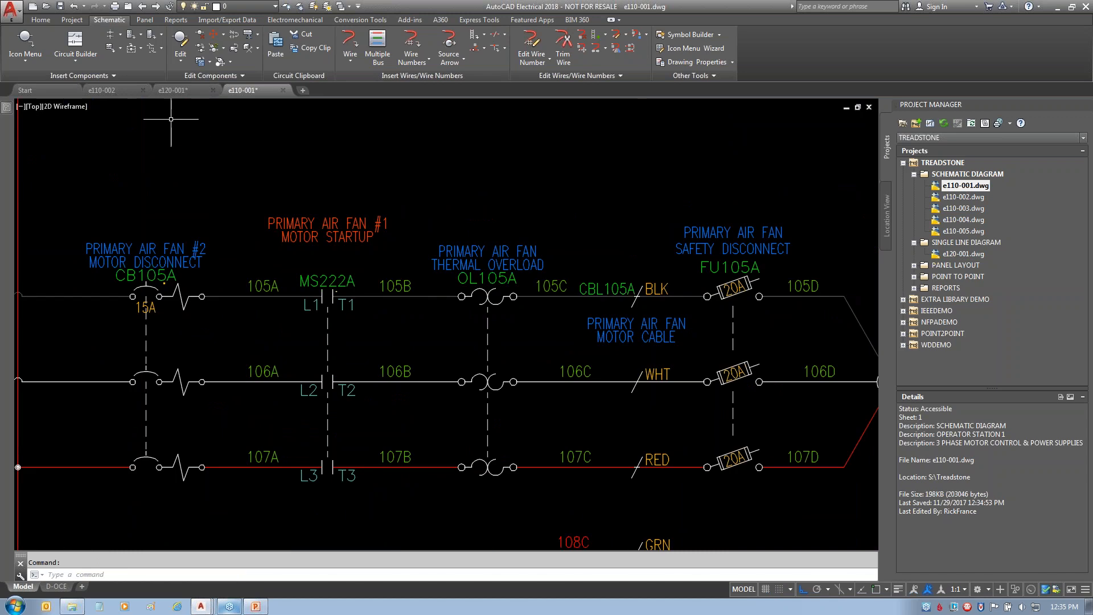
- Return to e120-001, set CB105A's first description line to PRIMARY AIR FAN, and save the related drawing updates as a task
left_click(175, 91)
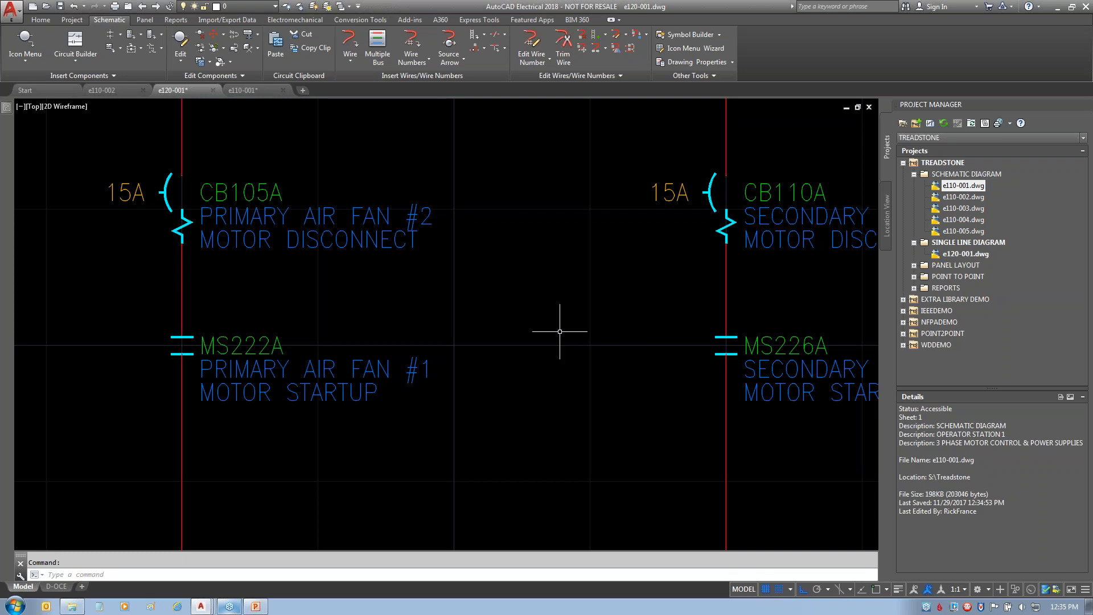
mouse_move(387, 175)
left_mouse_down()
mouse_move(341, 246)
mouse_move(503, 169)
left_mouse_up()
key("Escape")
right_click(378, 219)
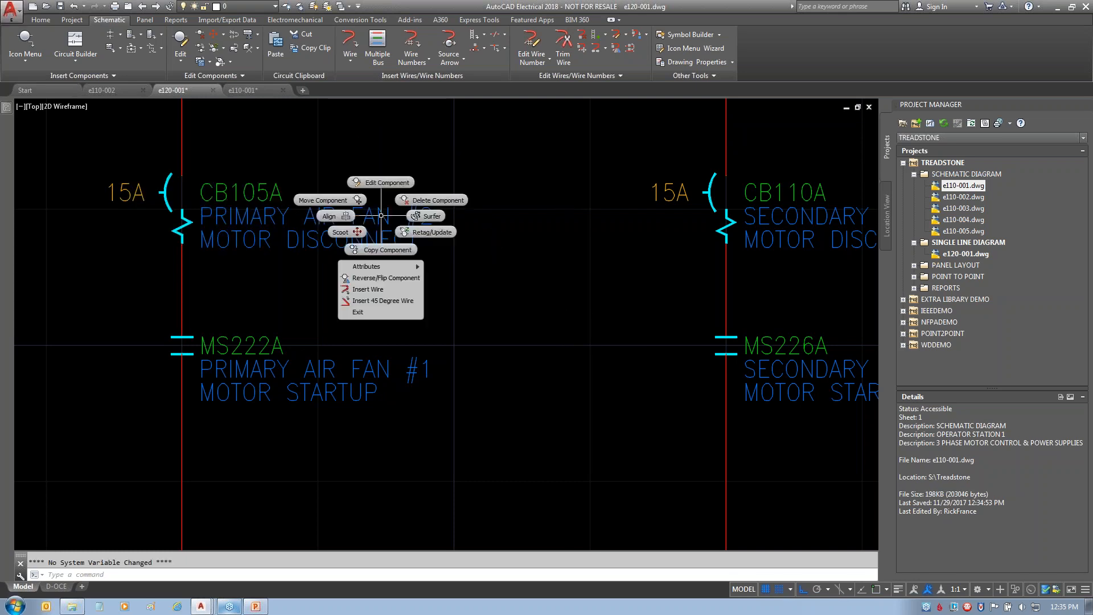
left_click(381, 180)
left_click(611, 169)
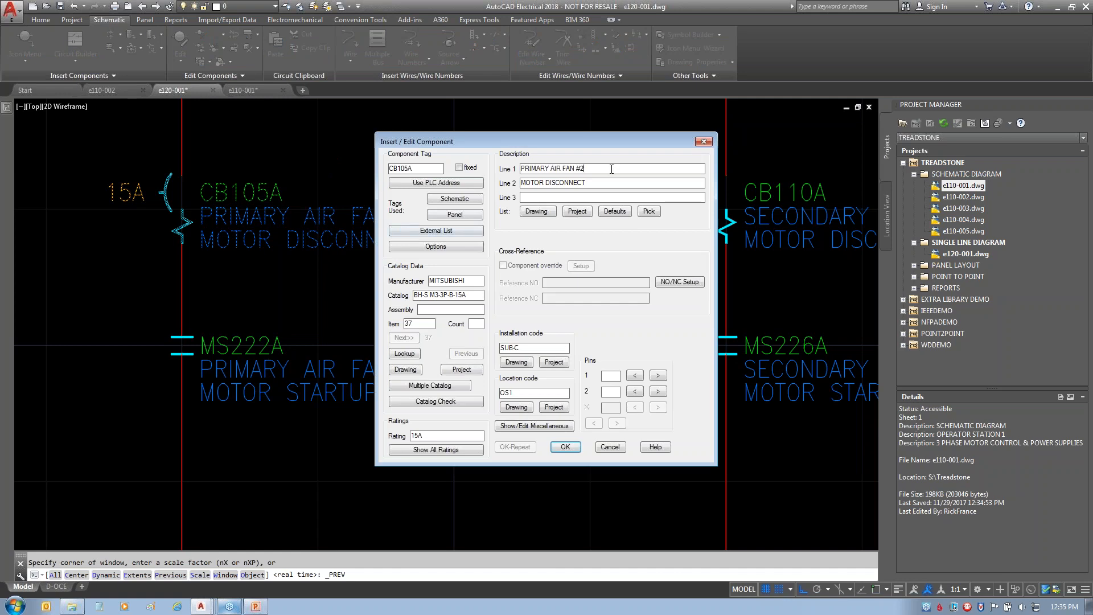
type("=")
left_click(620, 168)
left_click(565, 447)
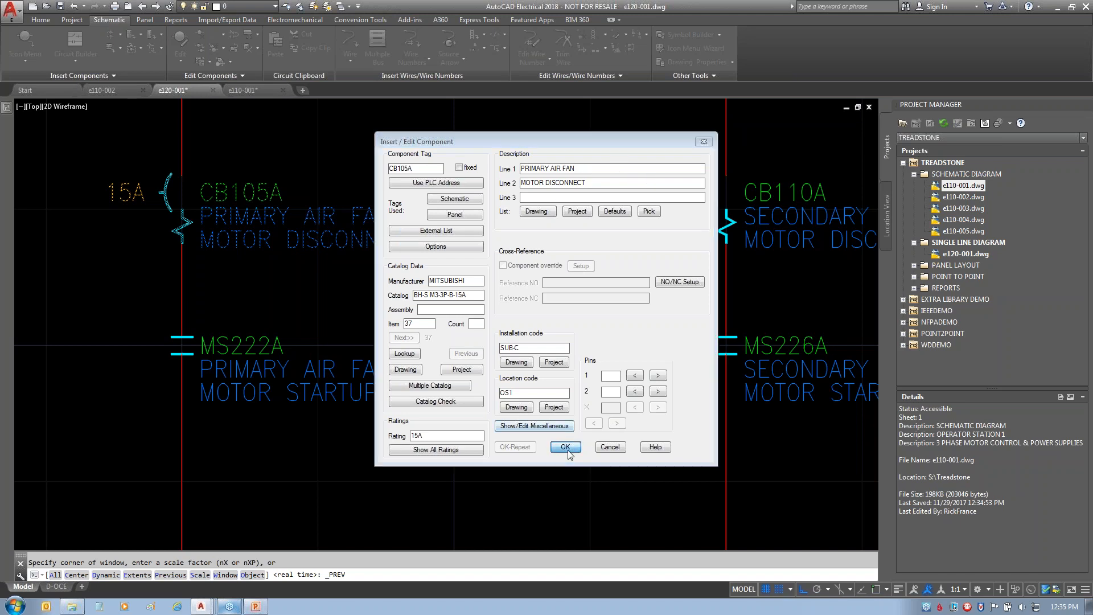
left_click(544, 360)
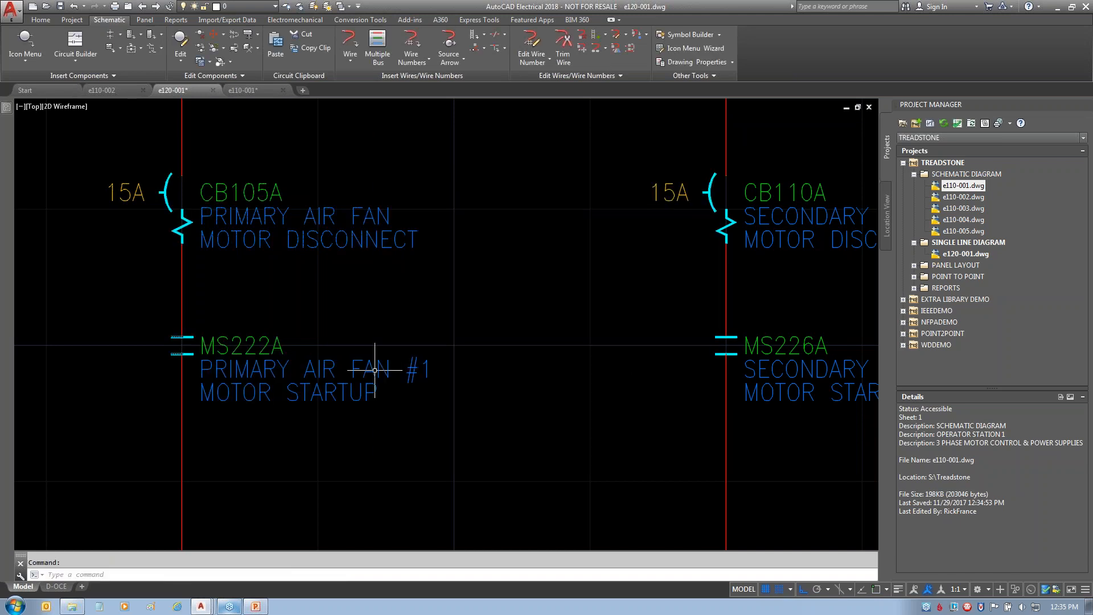
- Set MS222A's first description line to PRIMARY AIR FAN and add its related updates to the project task list
right_click(369, 364)
key("Escape")
double_click(374, 370)
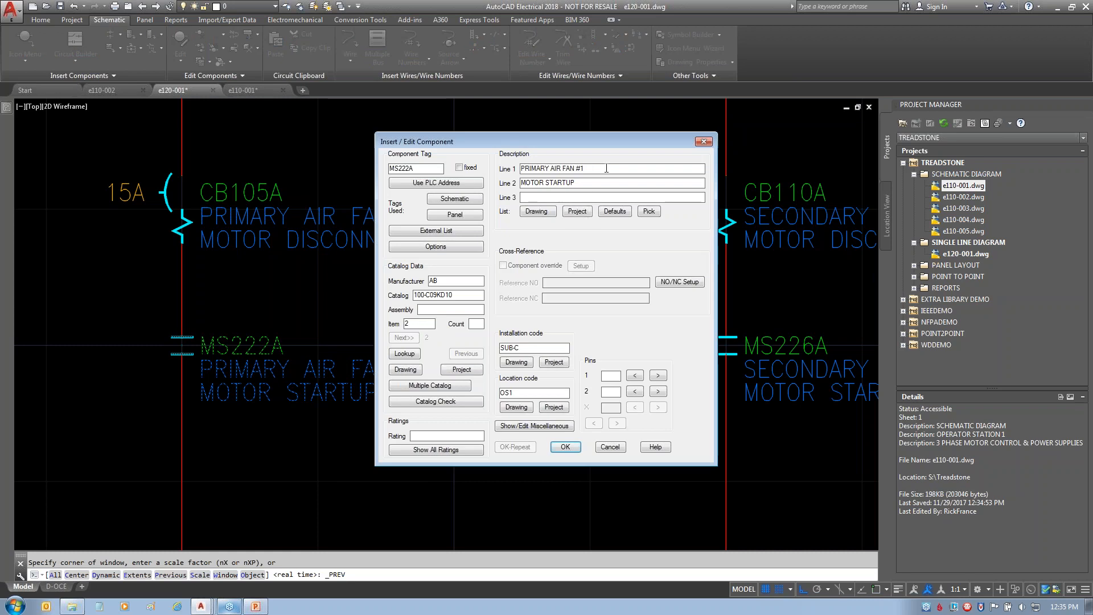
key("BackSpace")
key("BackSpace")
left_click(562, 447)
left_click(547, 361)
- Open the project task list, select all pending description updates, and run them
left_click(960, 121)
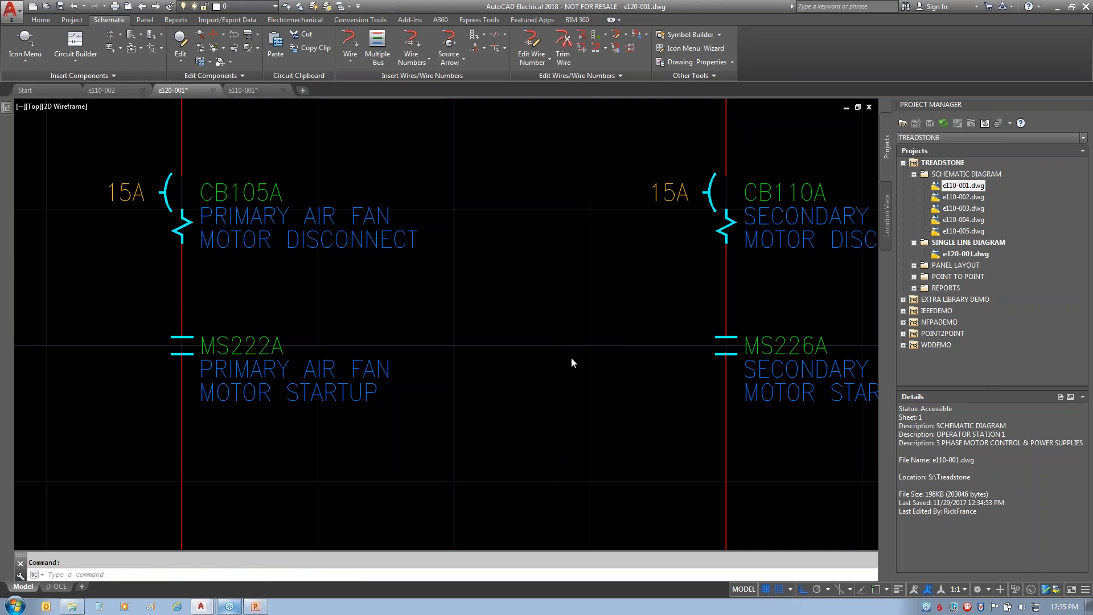
left_click(366, 428)
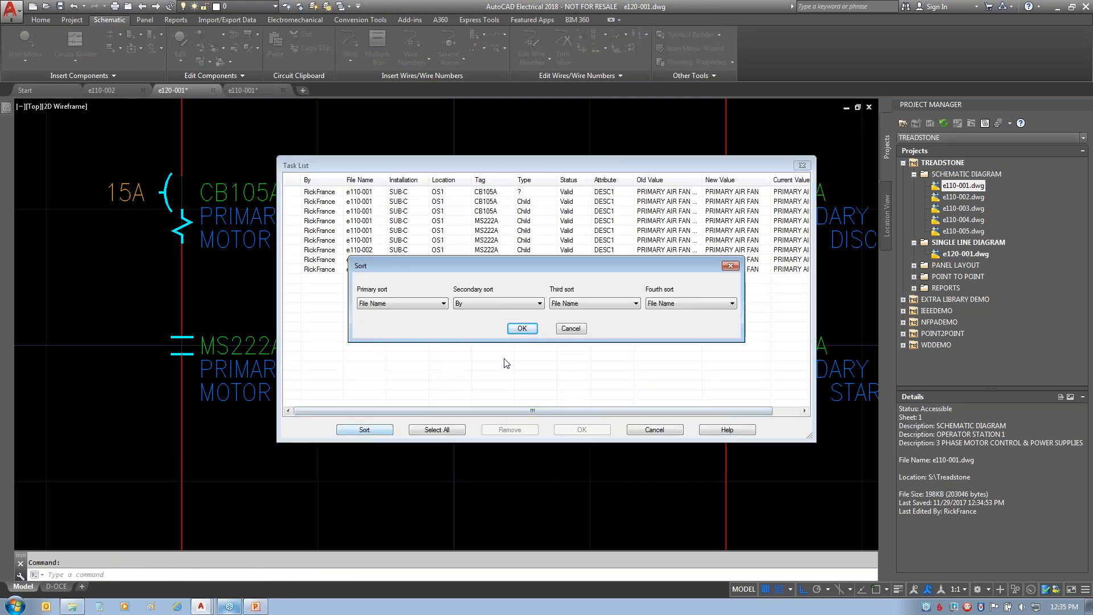
left_click(570, 328)
left_click(437, 429)
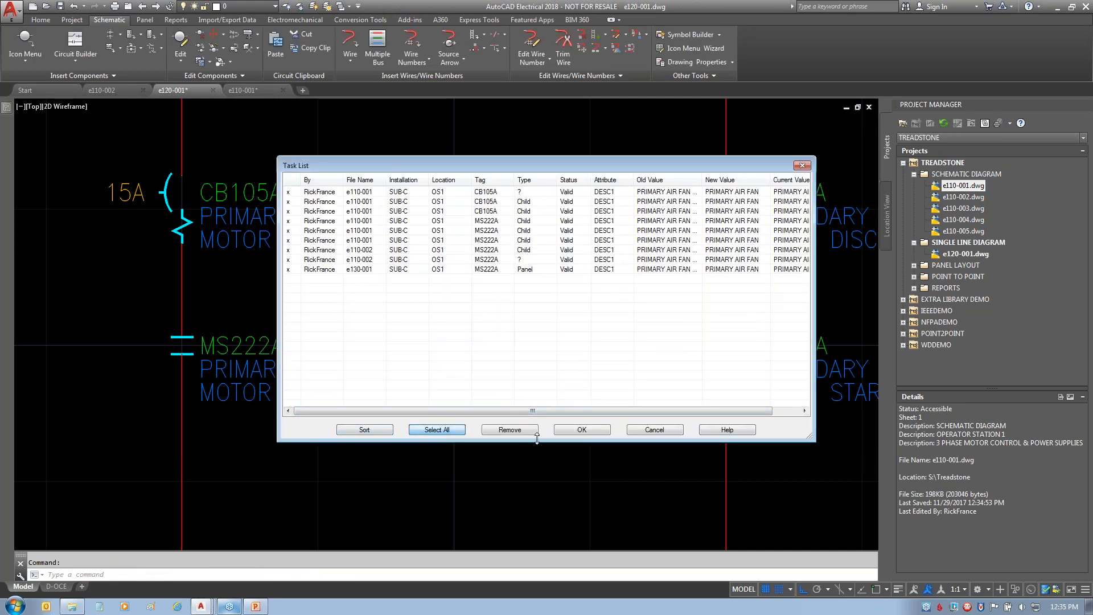
left_click(591, 434)
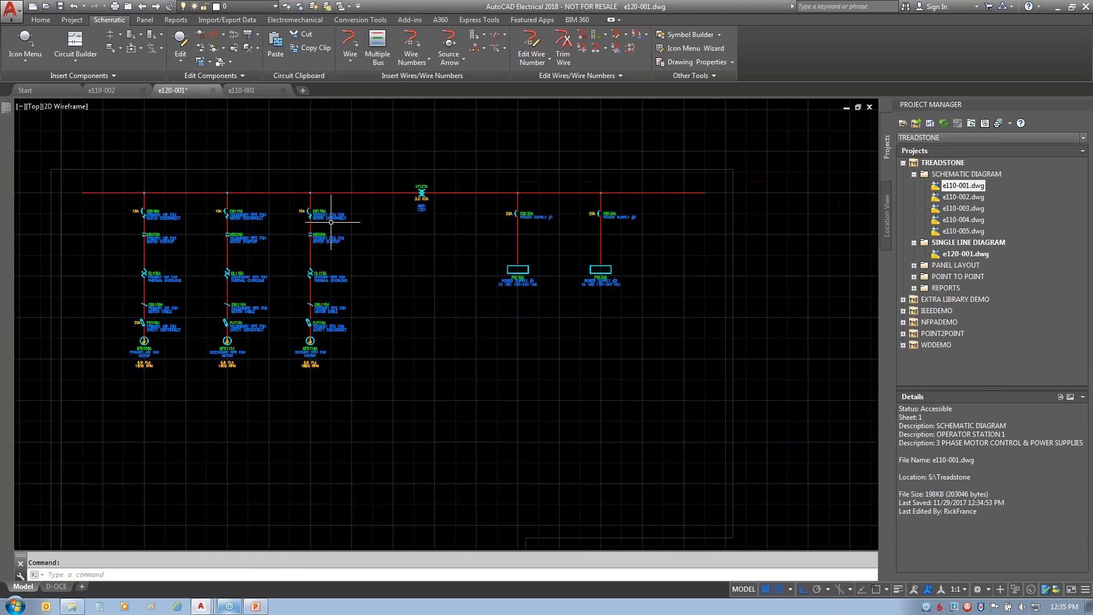
- Turn off the grid and thaw all layers in the single line diagram to show the installation and location codes
left_click(765, 589)
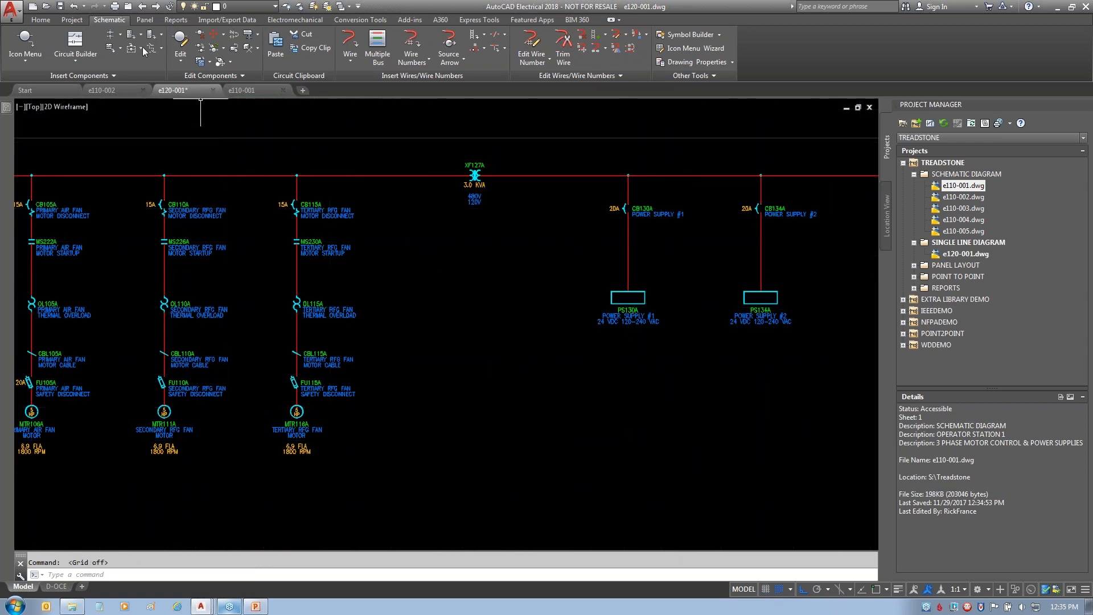
middle_click_drag(357, 266, 425, 264)
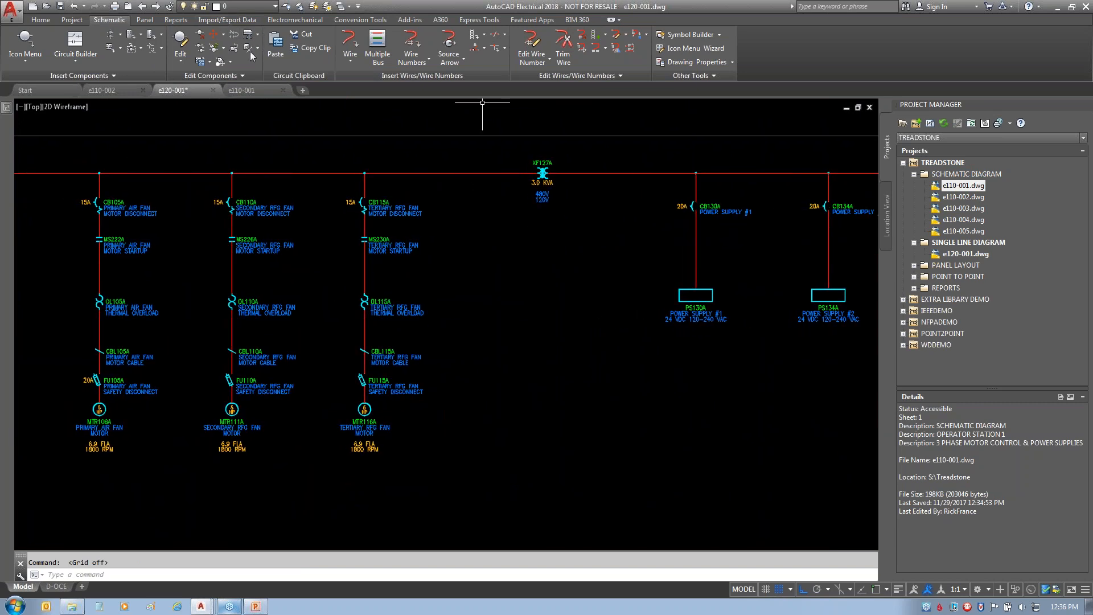
left_click(219, 37)
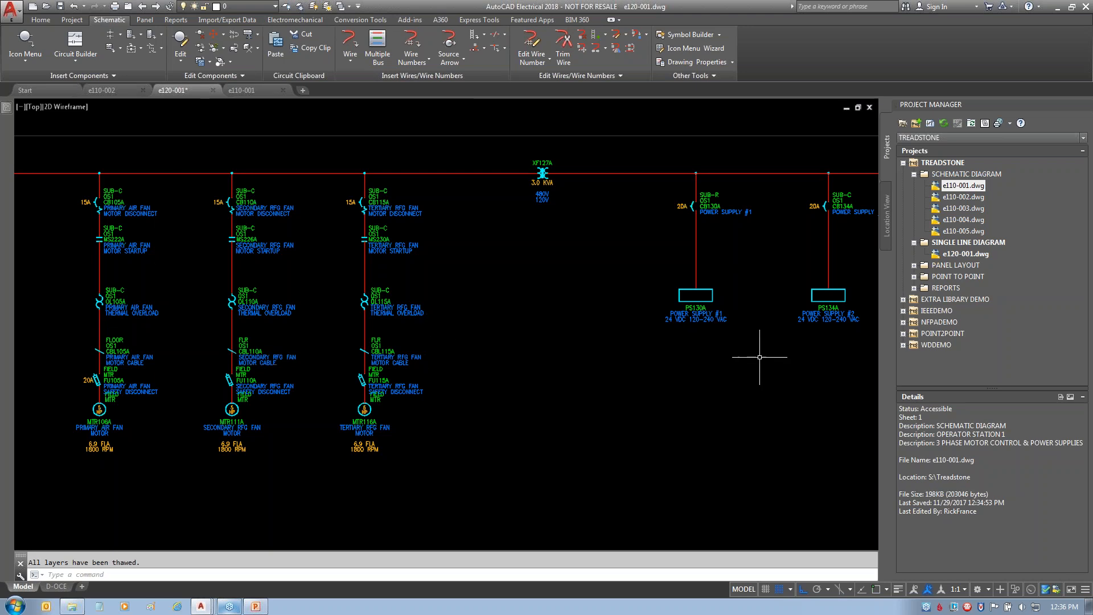
- Examine the installation and location codes on the motor branches and power supply branches of the single line diagram
scroll(722, 193, "up", 2)
middle_click_drag(641, 236, 380, 263)
scroll(442, 231, "up", 4)
scroll(595, 268, "down", 5)
scroll(755, 265, "up", 1)
scroll(758, 261, "up", 1)
scroll(443, 325, "down", 2)
mouse_move(256, 315)
middle_mouse_down()
mouse_move(642, 280)
mouse_move(549, 279)
middle_mouse_up()
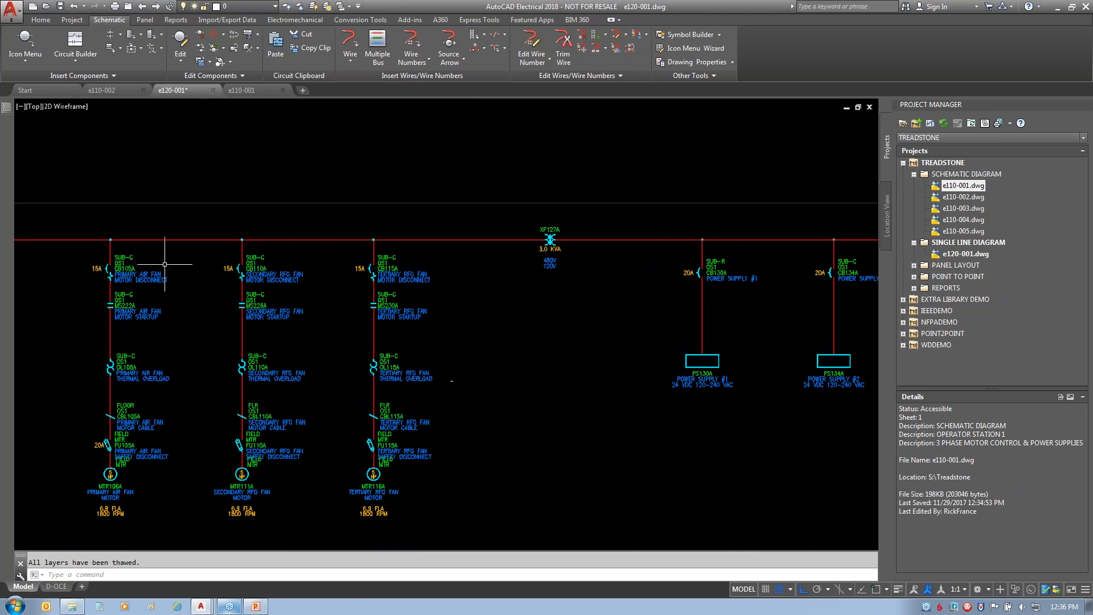
scroll(154, 250, "up", 2)
scroll(442, 435, "down", 3)
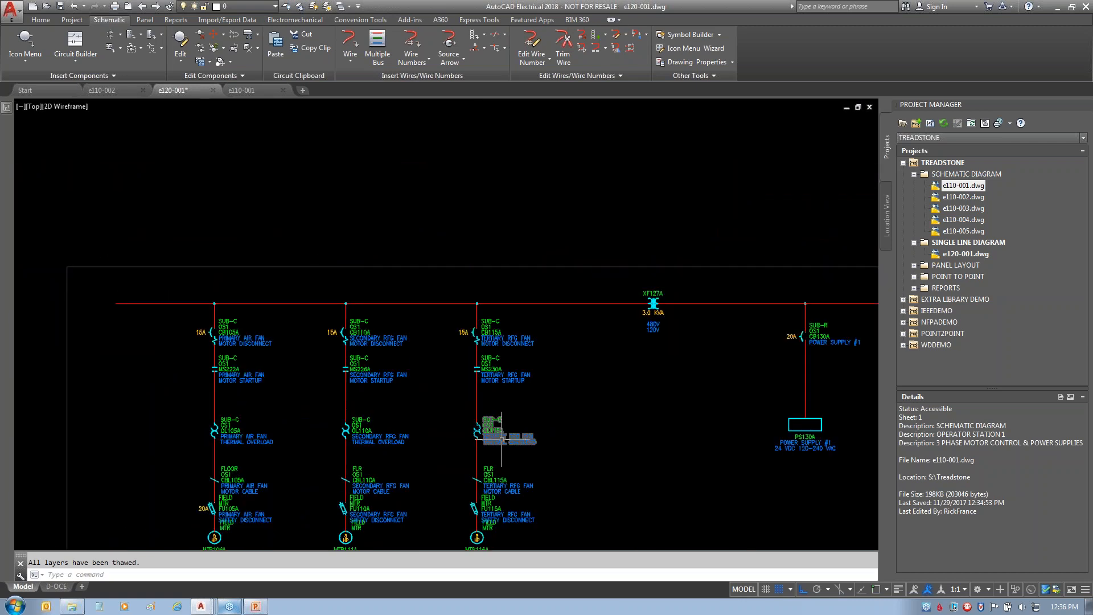
scroll(477, 421, "down", 1)
mouse_move(475, 403)
middle_mouse_down()
mouse_move(387, 302)
mouse_move(398, 285)
middle_mouse_up()
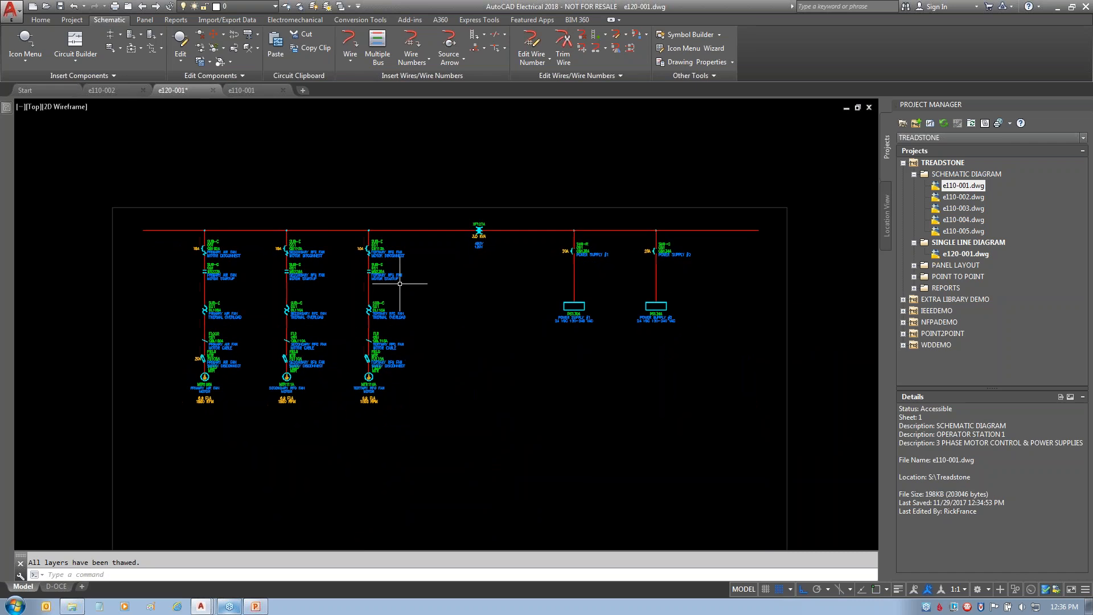
- Draw a location box around the breakers, starters, overloads, transformer and power supplies, leaving out the cables, fuses and motors
left_click(130, 49)
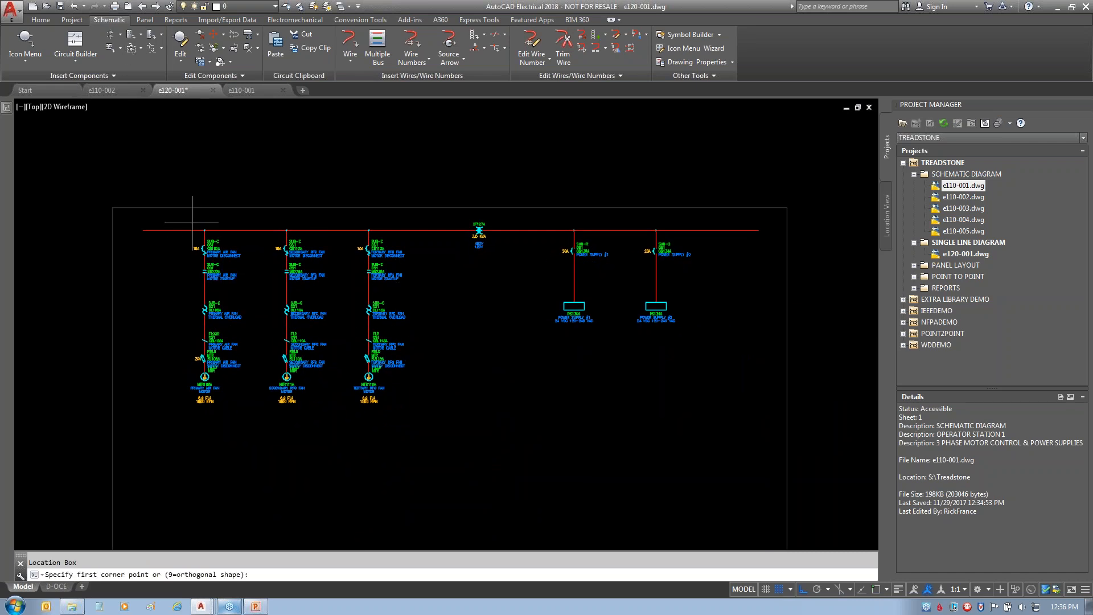
left_click(186, 217)
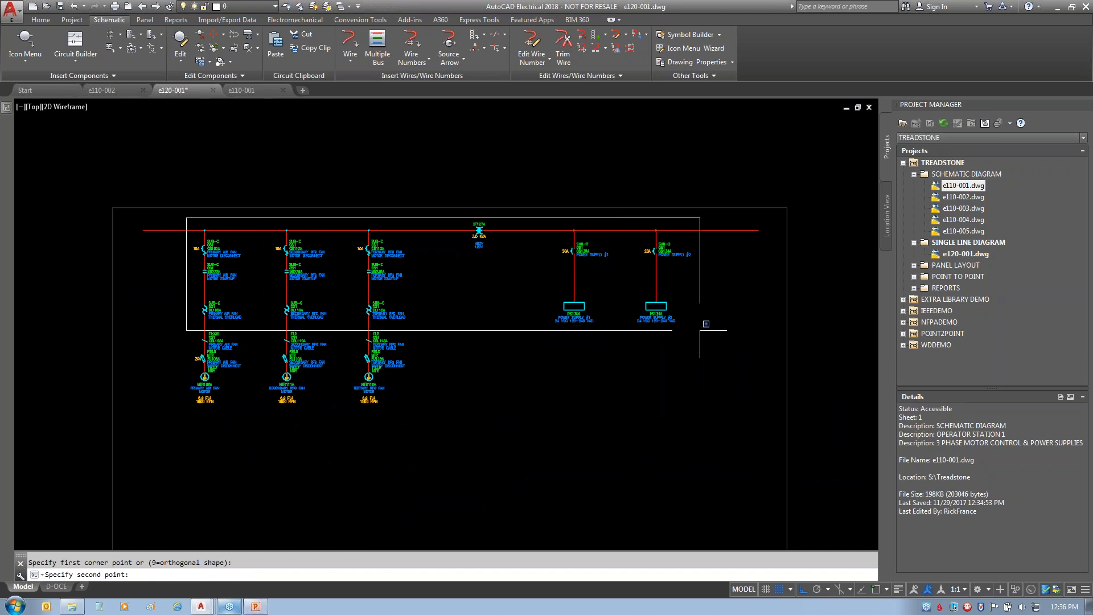
left_click(699, 327)
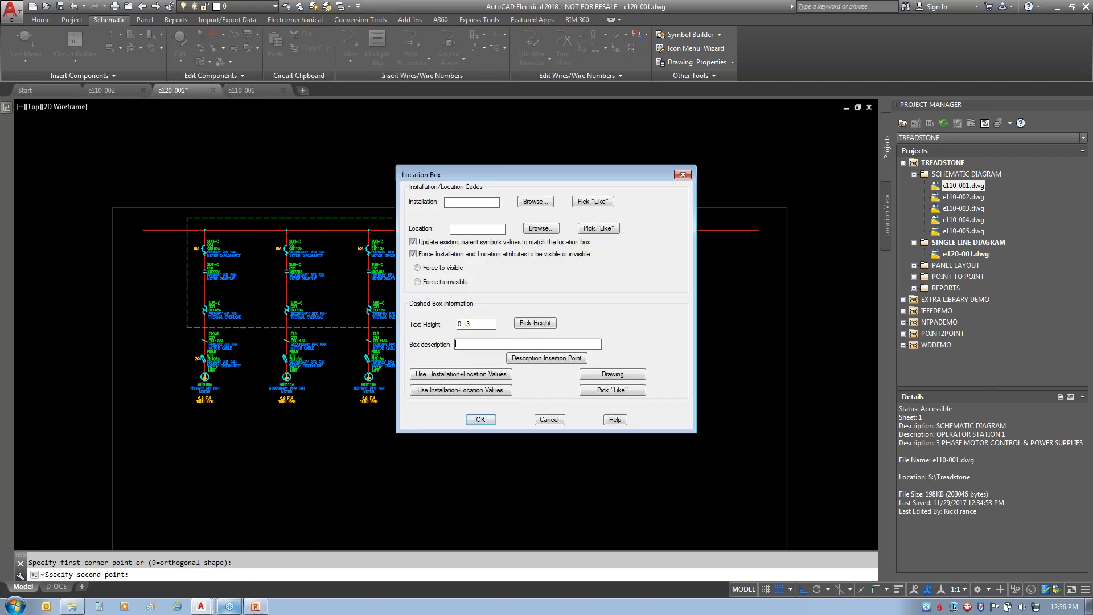
- Assign installation SUB-R and location OS1 to the location box, and disable forcing the attributes' visibility
left_click(530, 205)
left_click(441, 299)
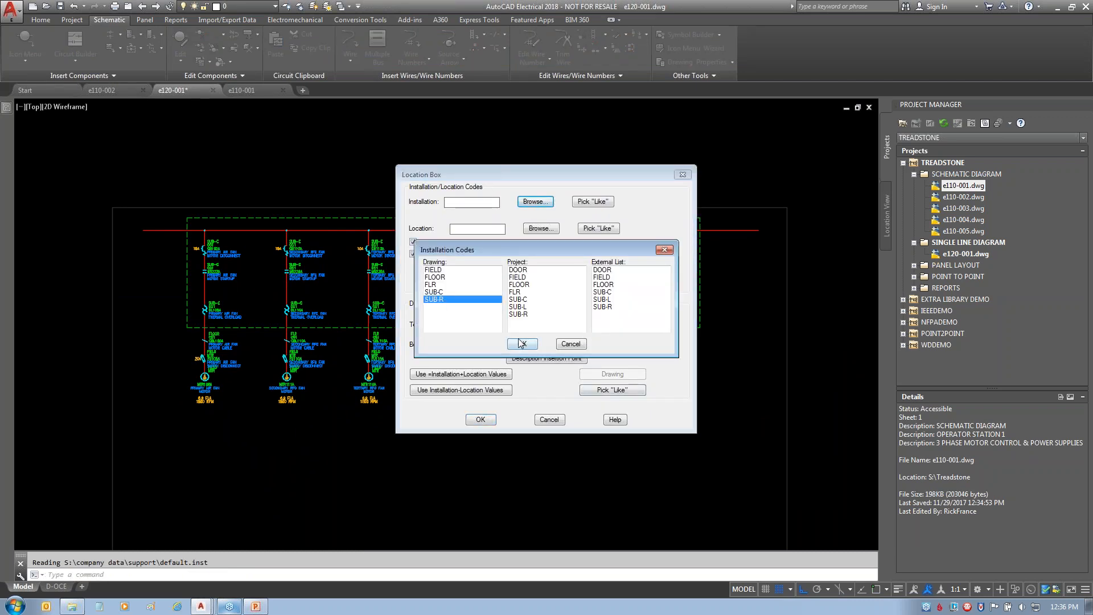
left_click(521, 344)
left_click(541, 228)
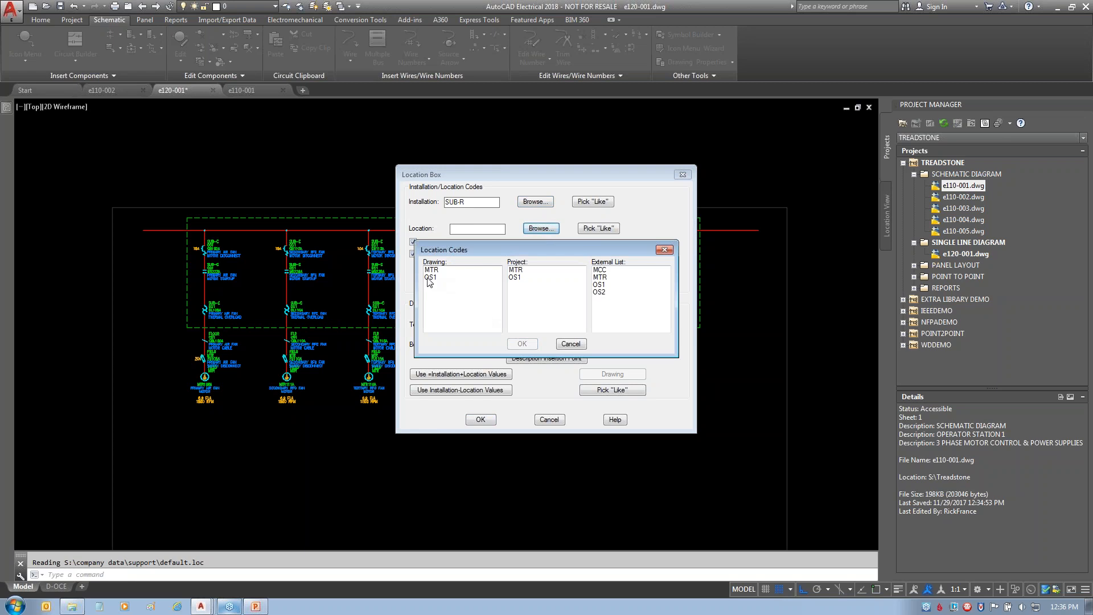
left_click(431, 277)
left_click(521, 343)
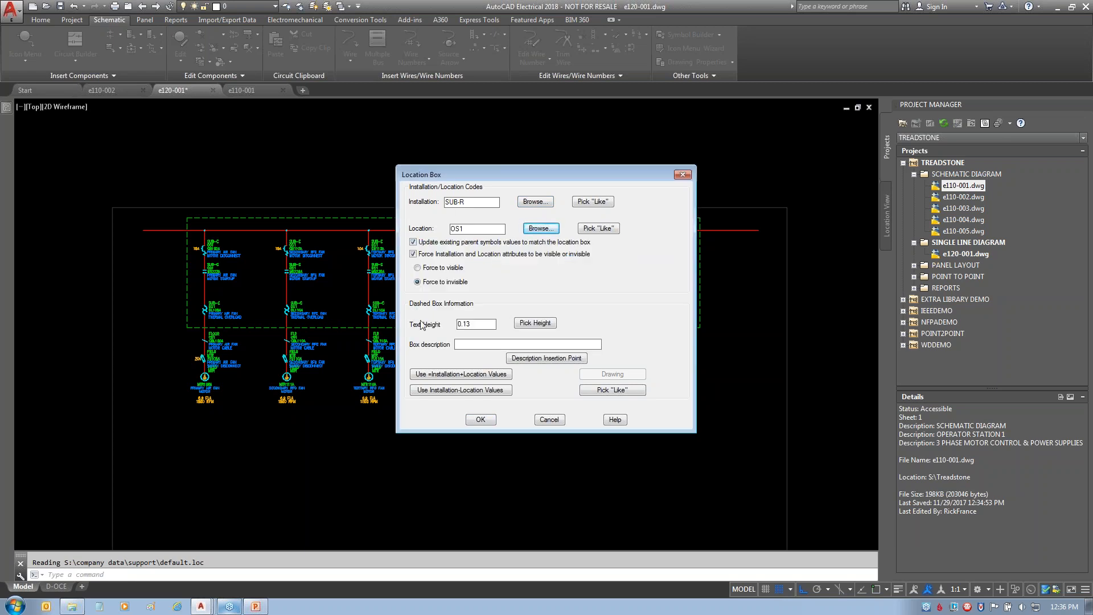
left_click(412, 254)
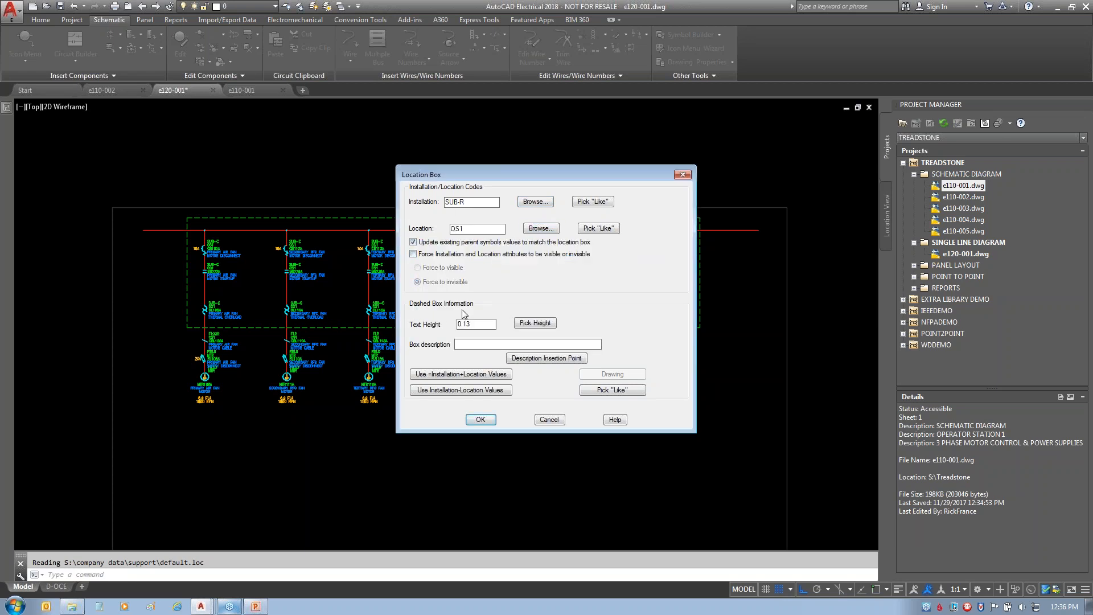
- Set the box description to SUB-R / OS1 with its insertion point on the box's left side
left_click(464, 391)
left_click(473, 345)
type("/ OS1")
left_click(540, 359)
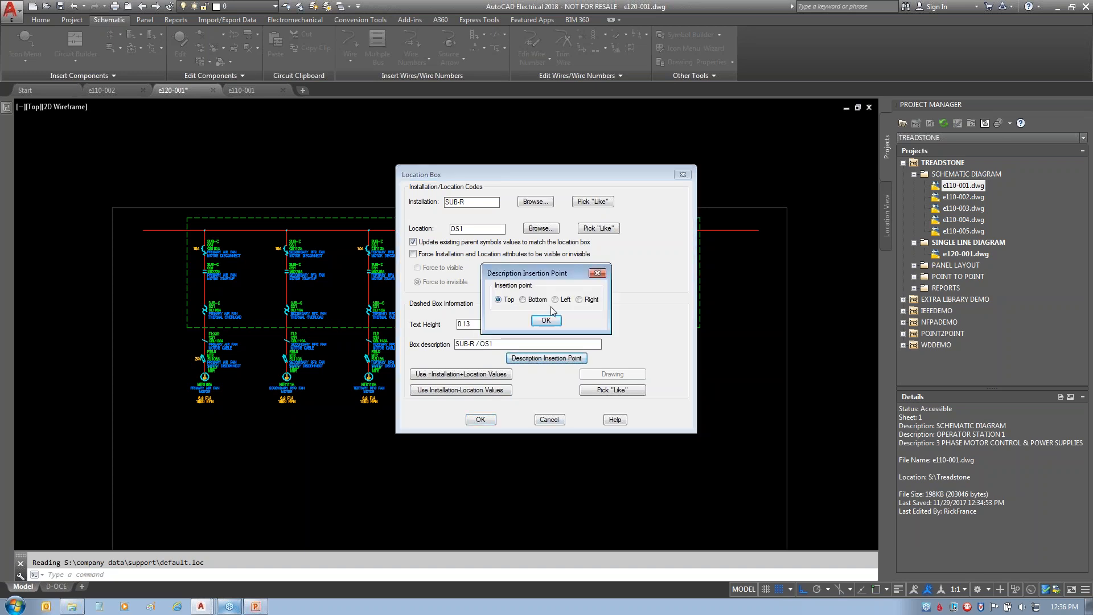
left_click(548, 320)
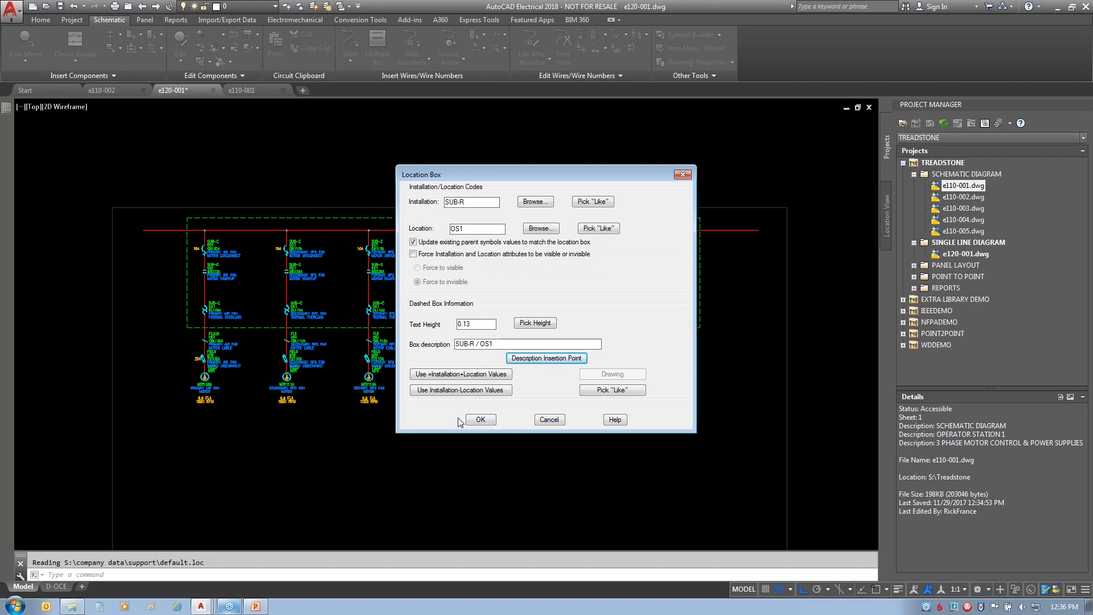
- Create the location box and update the related components in the other drawings now
left_click(486, 421)
left_click(528, 329)
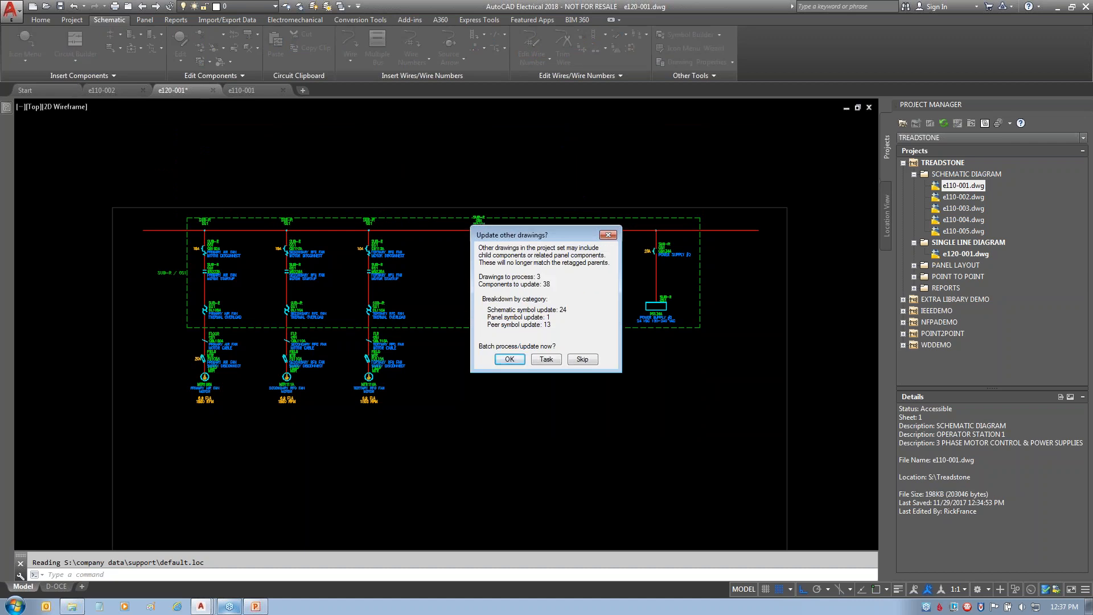
left_click(509, 359)
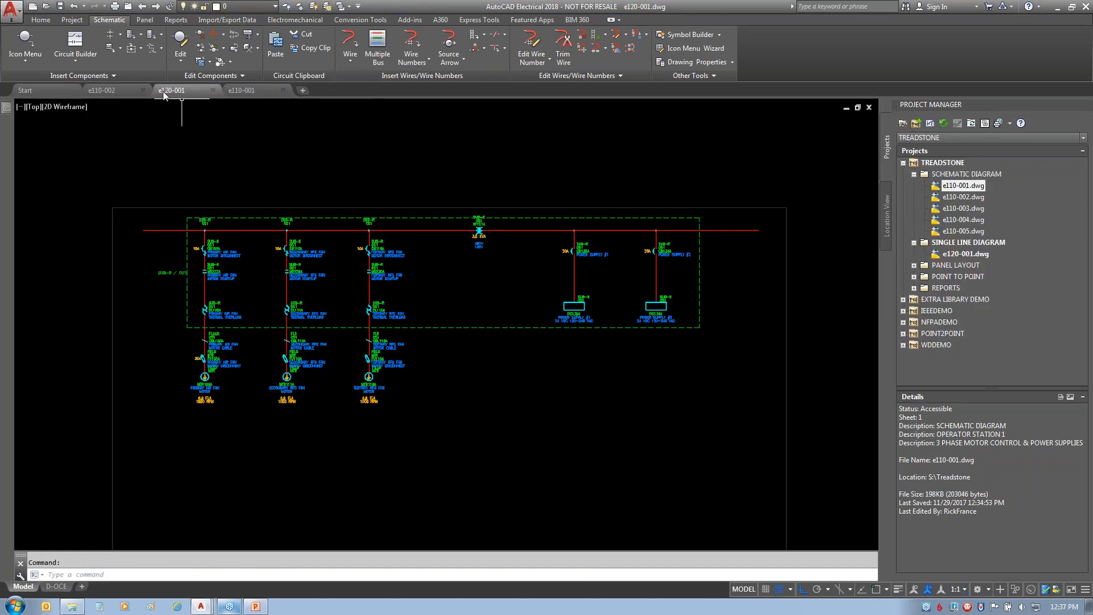
- Open schematic drawing e110-001 and thaw all layers to check the installation and location codes on the primary air fan circuit
left_click(245, 89)
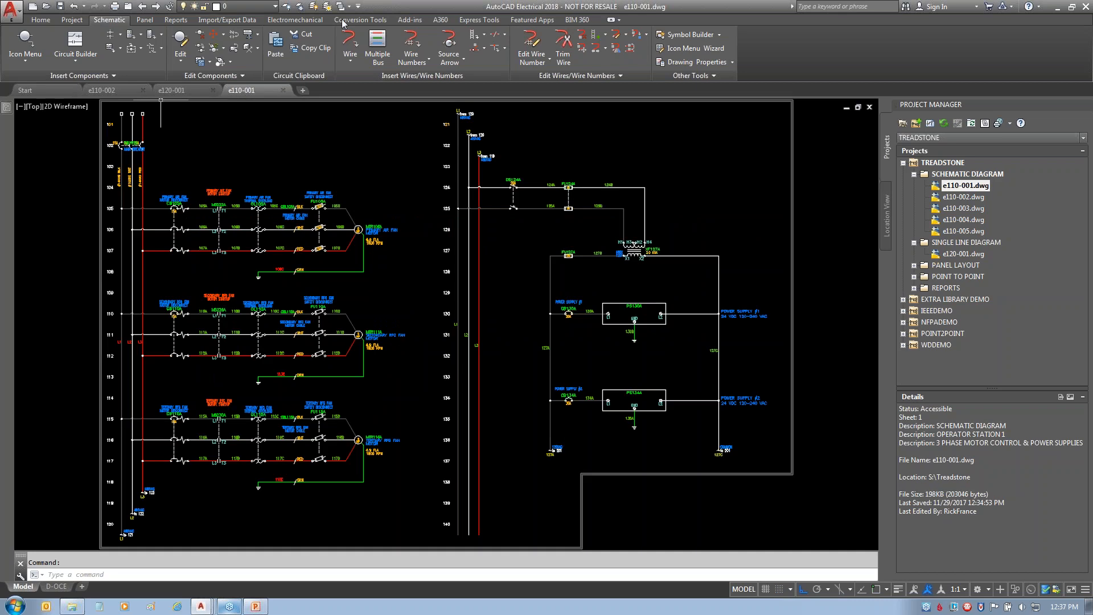
scroll(189, 215, "up", 4)
scroll(187, 214, "up", 2)
middle_click_drag(131, 233, 129, 330)
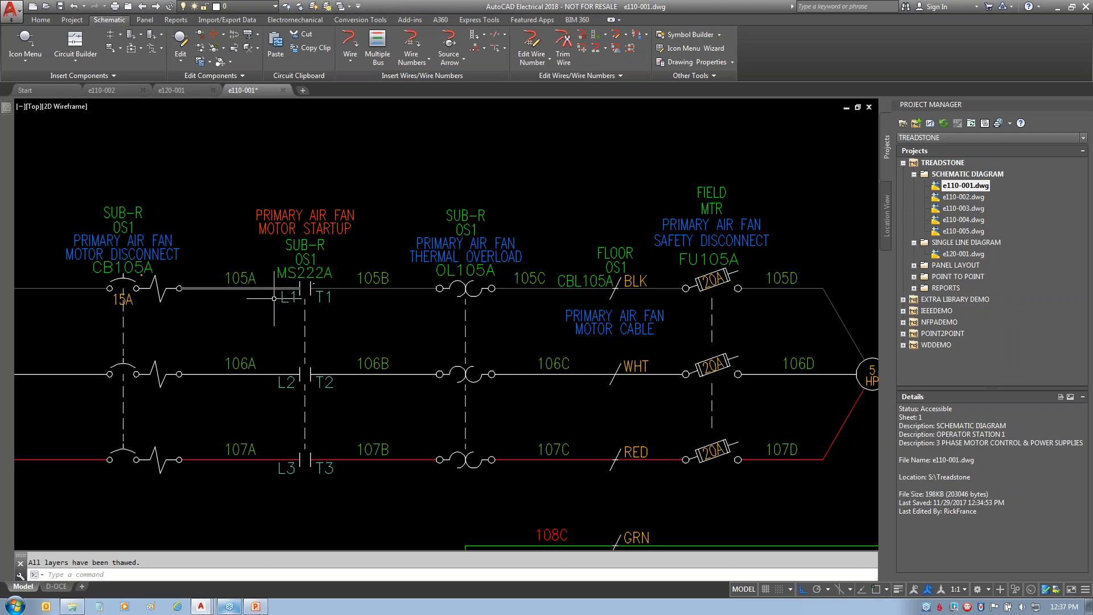
- Return to e120-001 and freeze the layers carrying the components' installation and location codes, including layer LOC
left_click(174, 90)
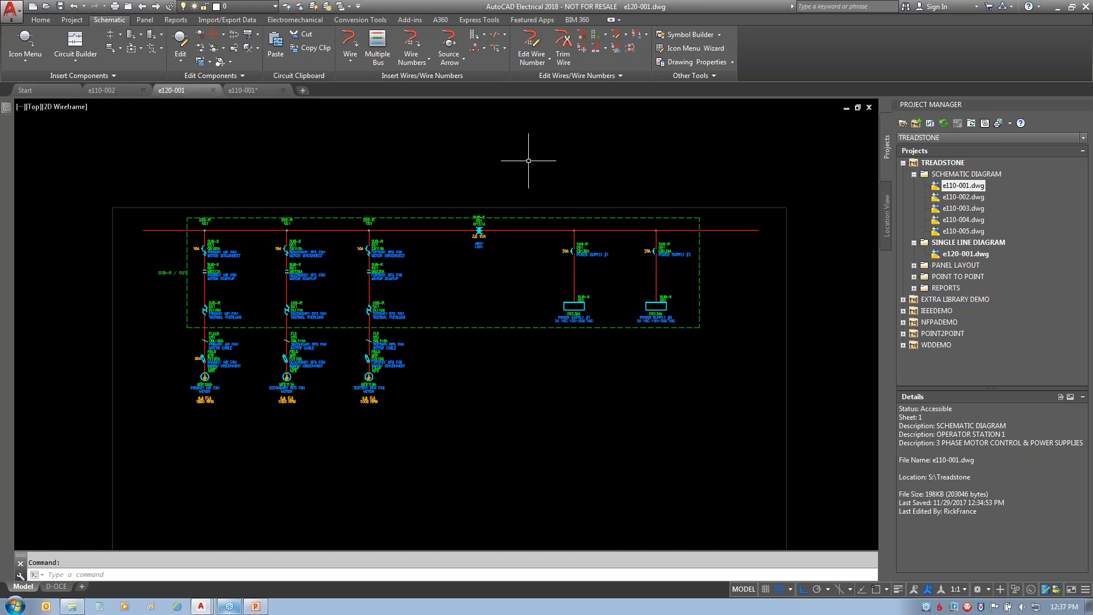
left_click(299, 10)
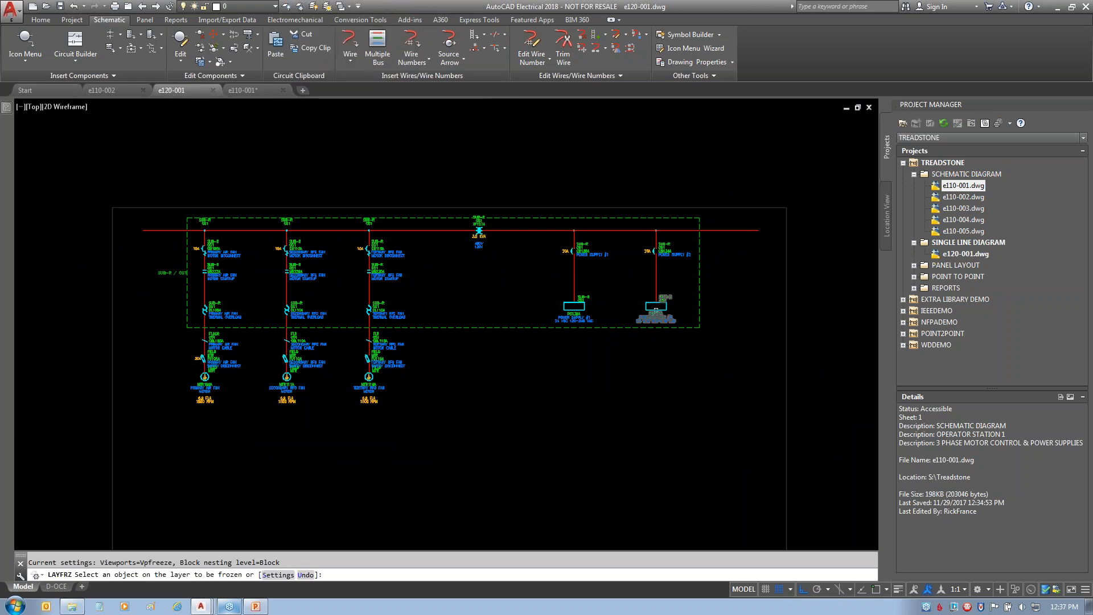
left_click(576, 320)
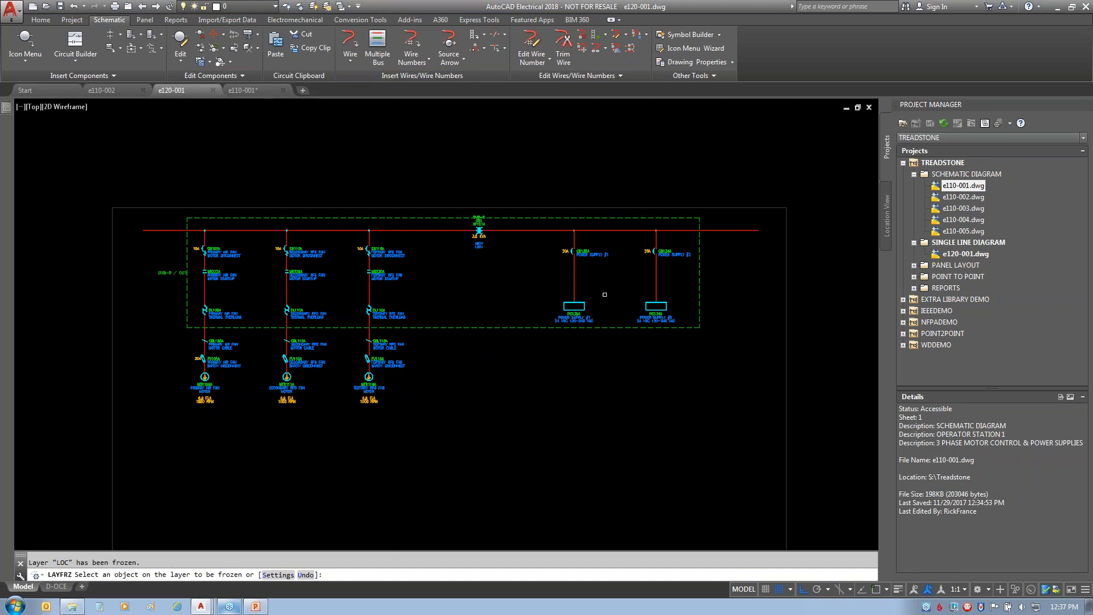
key("Escape")
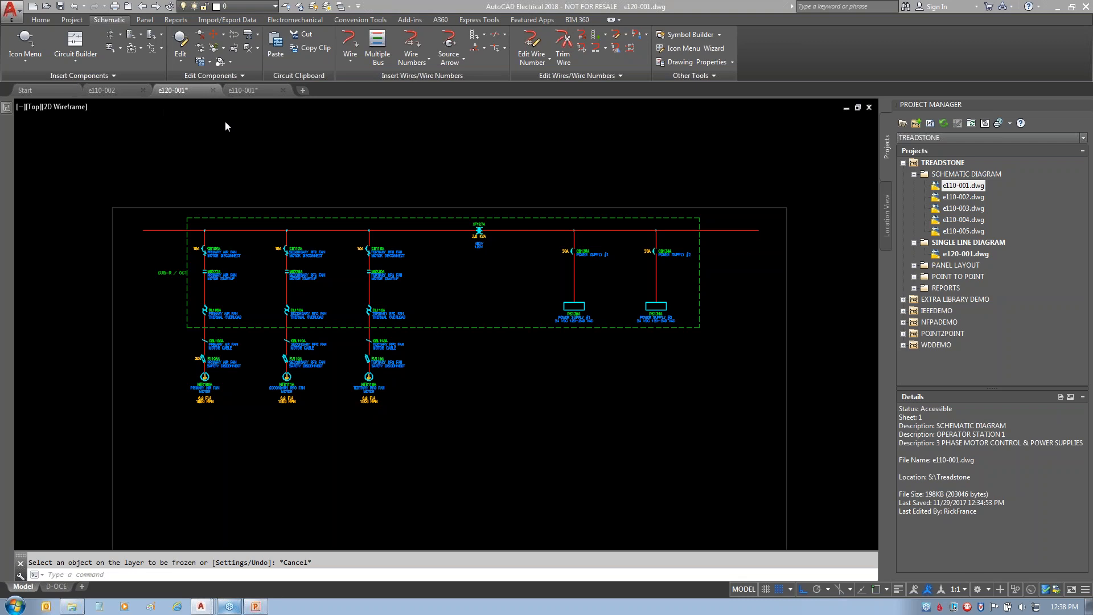
- In e110-001, open the schematic tag list for the primary air fan motor disconnect, limited to its family with one-line components shown, and refresh it
mouse_move(111, 92)
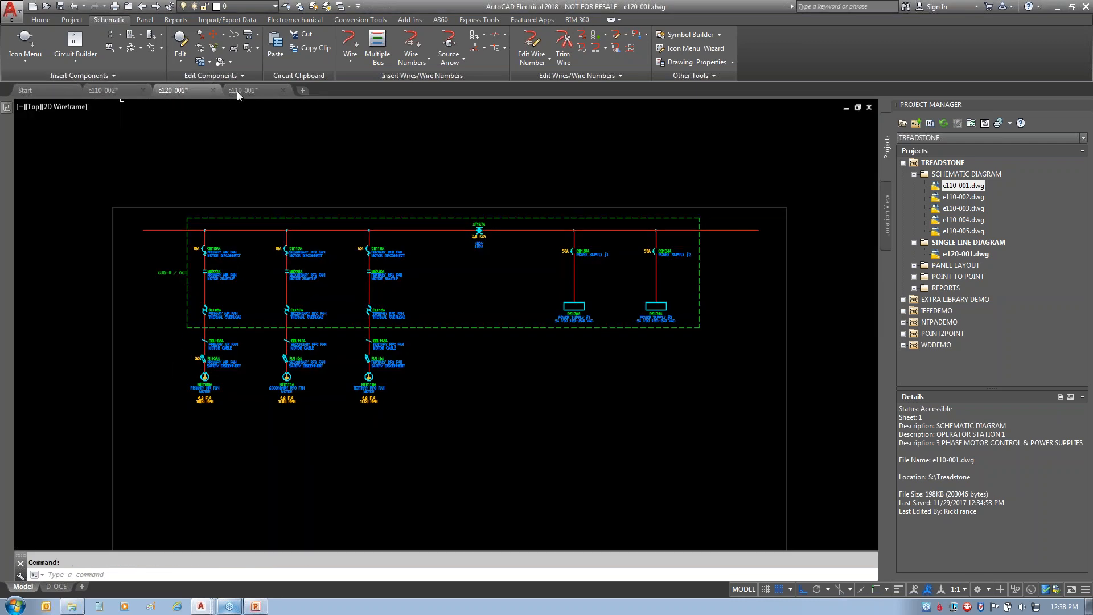
right_click(135, 258)
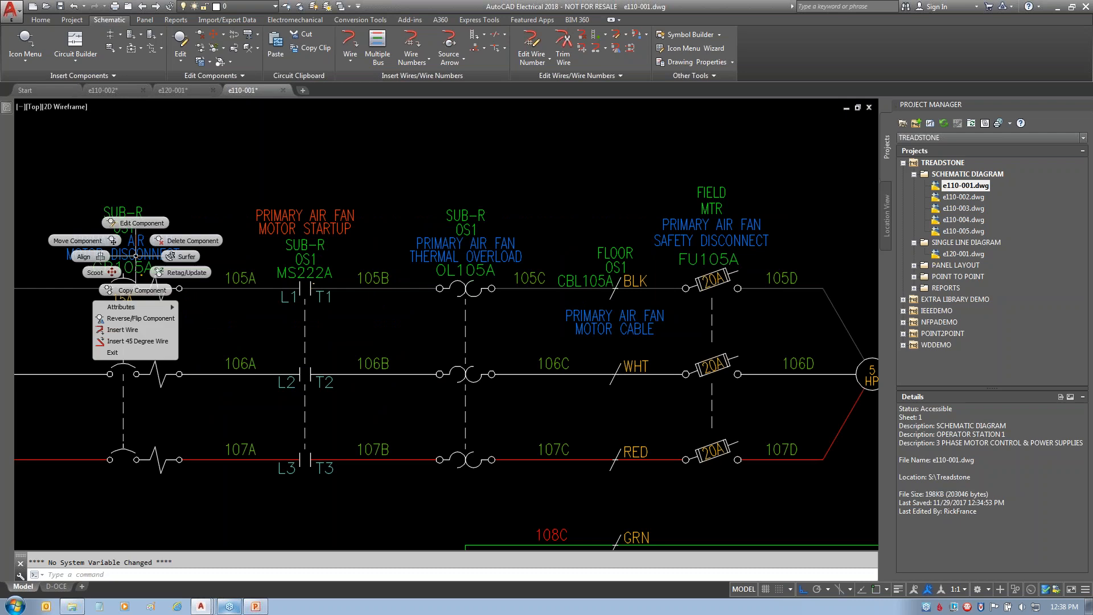
left_click(137, 223)
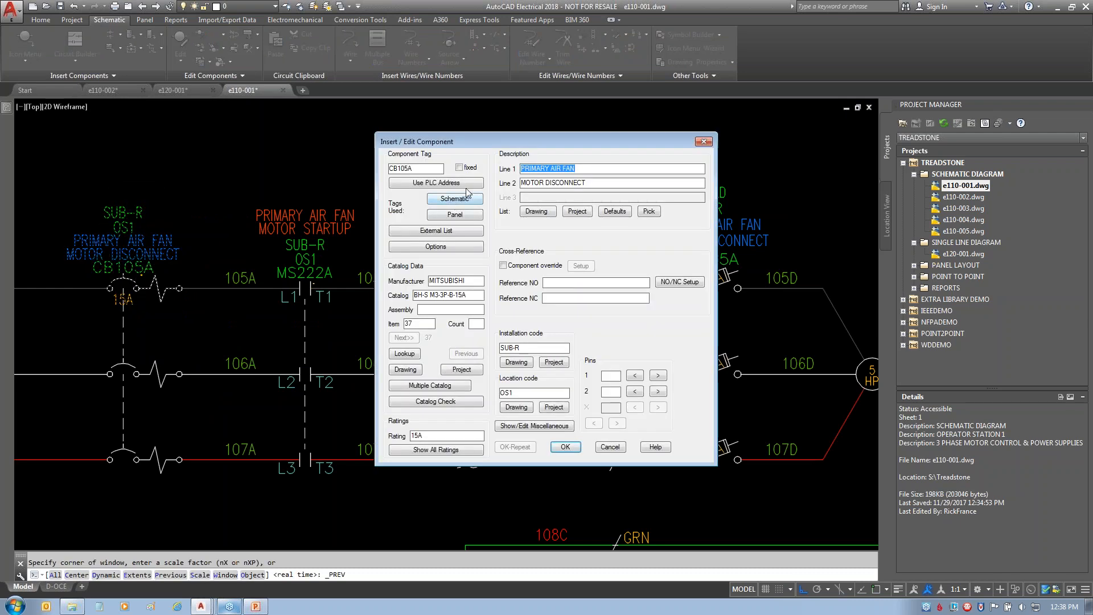
left_click(453, 198)
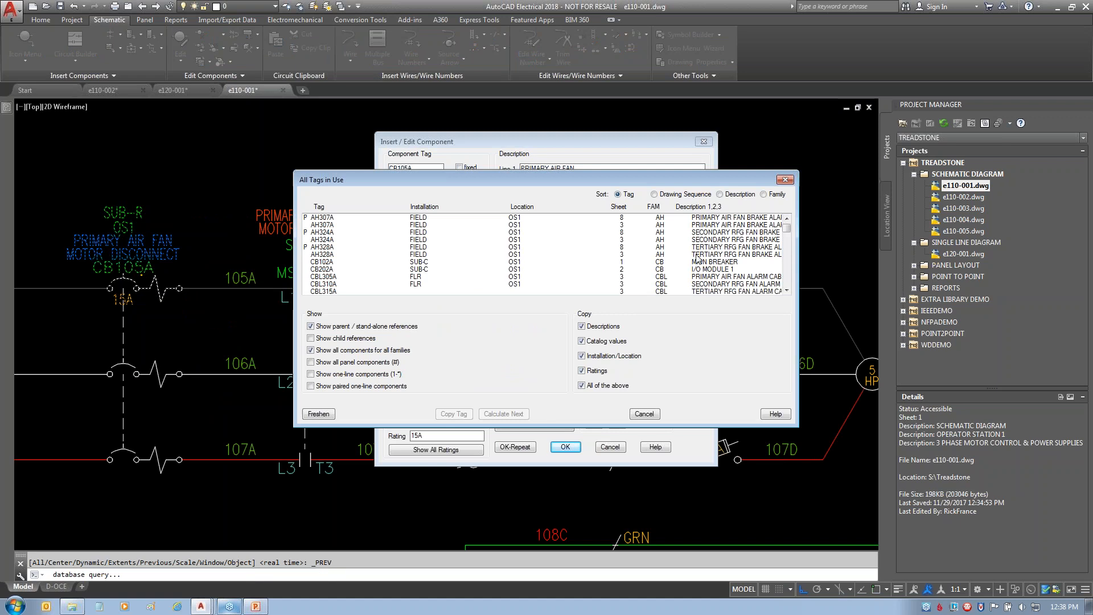
left_click(311, 350)
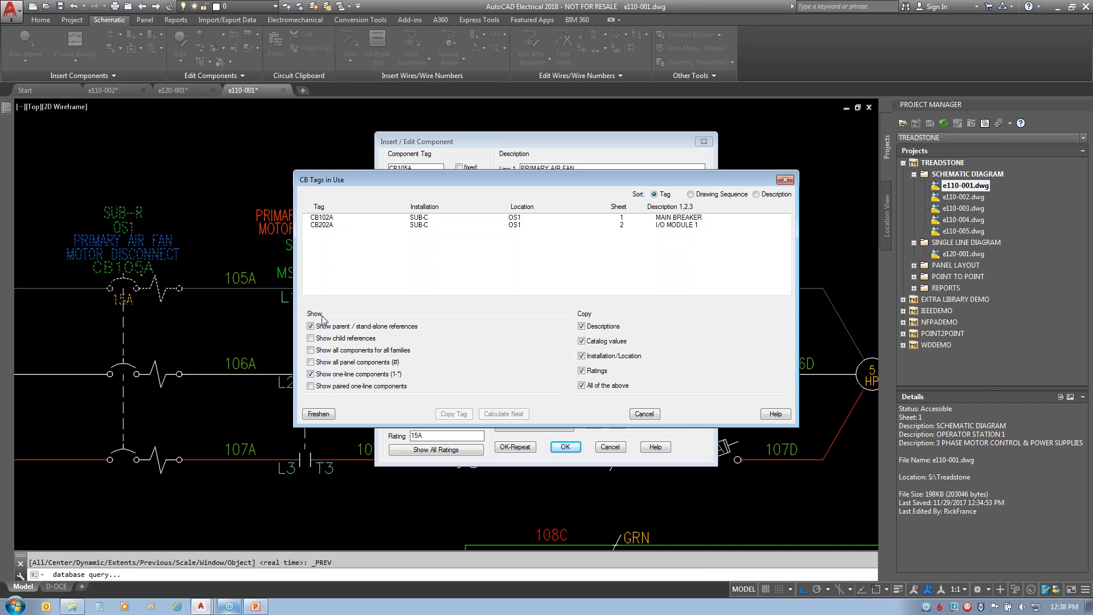
left_click(318, 414)
- Review the tag list's Show and Copy options, then leave the component edit without changes
mouse_move(344, 306)
left_mouse_down()
mouse_move(299, 399)
mouse_move(406, 284)
left_mouse_up()
mouse_move(616, 300)
left_mouse_down()
mouse_move(562, 439)
mouse_move(621, 252)
left_mouse_up()
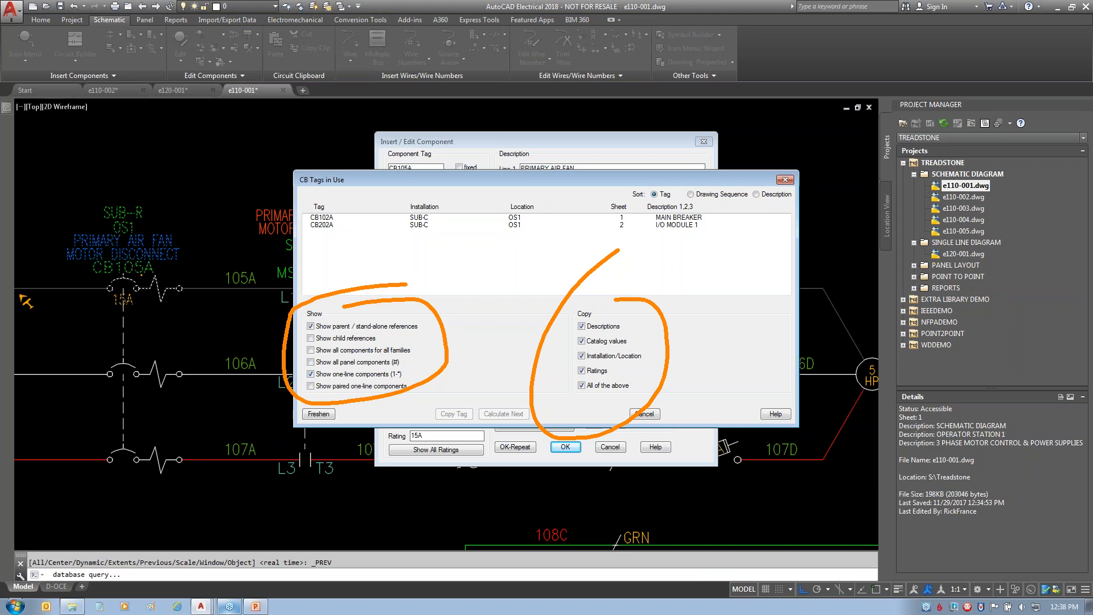
left_click_drag(97, 249, 221, 268)
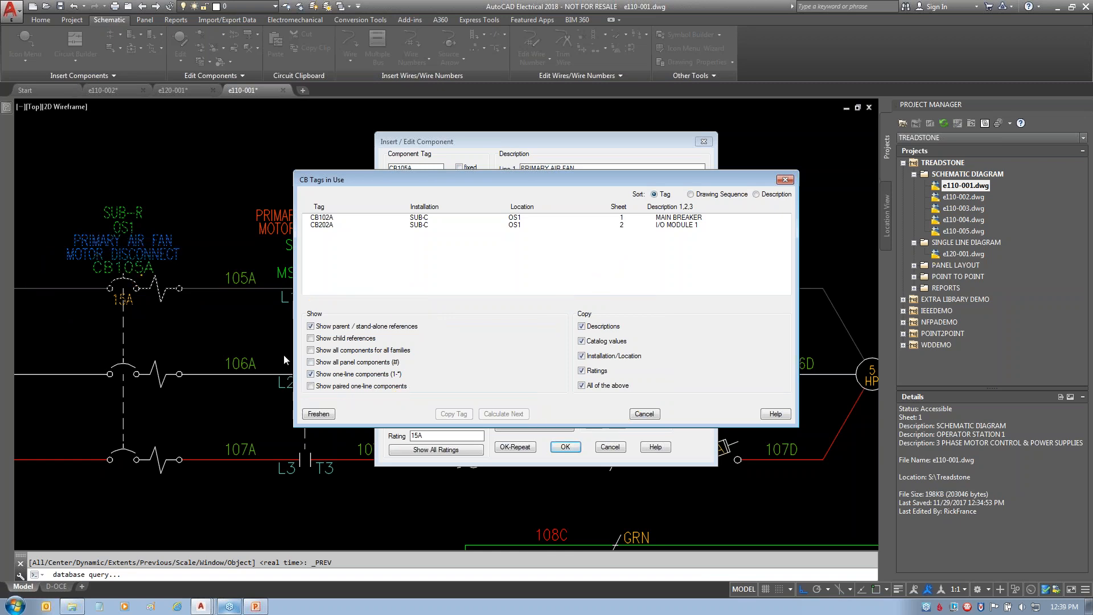
left_click(643, 414)
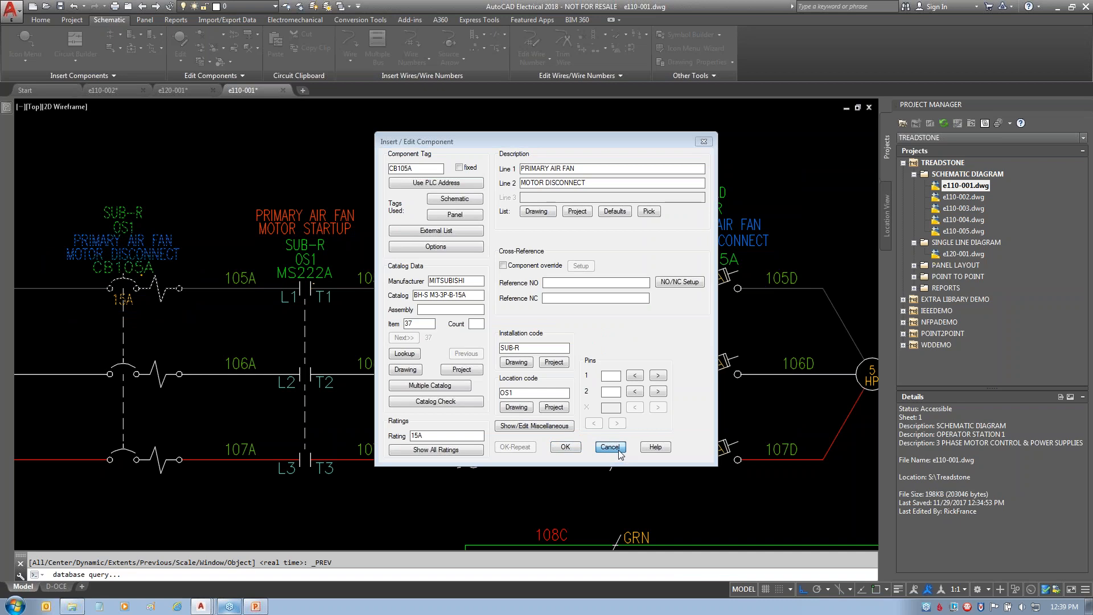
left_click(616, 448)
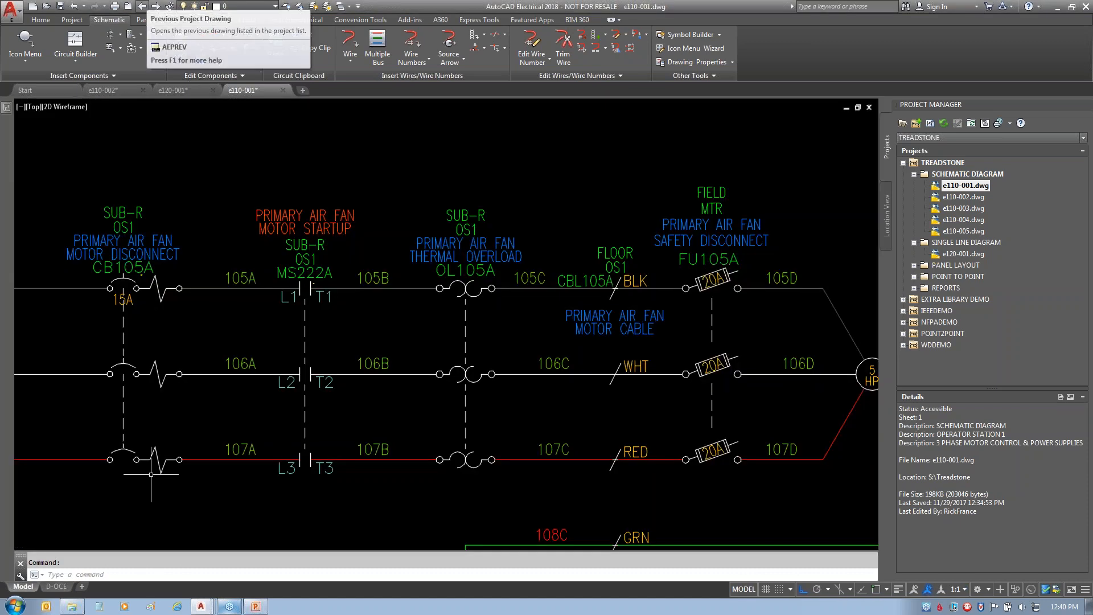
- Return to e120-001 and copy the tertiary RFG fan motor circuit along the bus toward transformer XF127A with Copy Circuit, retagging all components
left_click(169, 7)
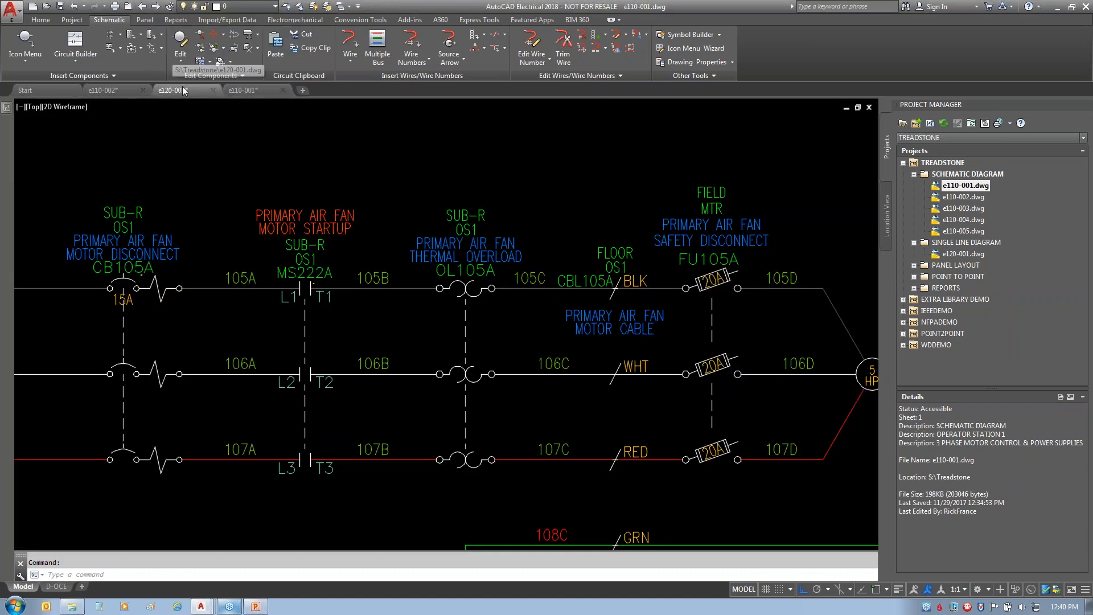
left_click(23, 587)
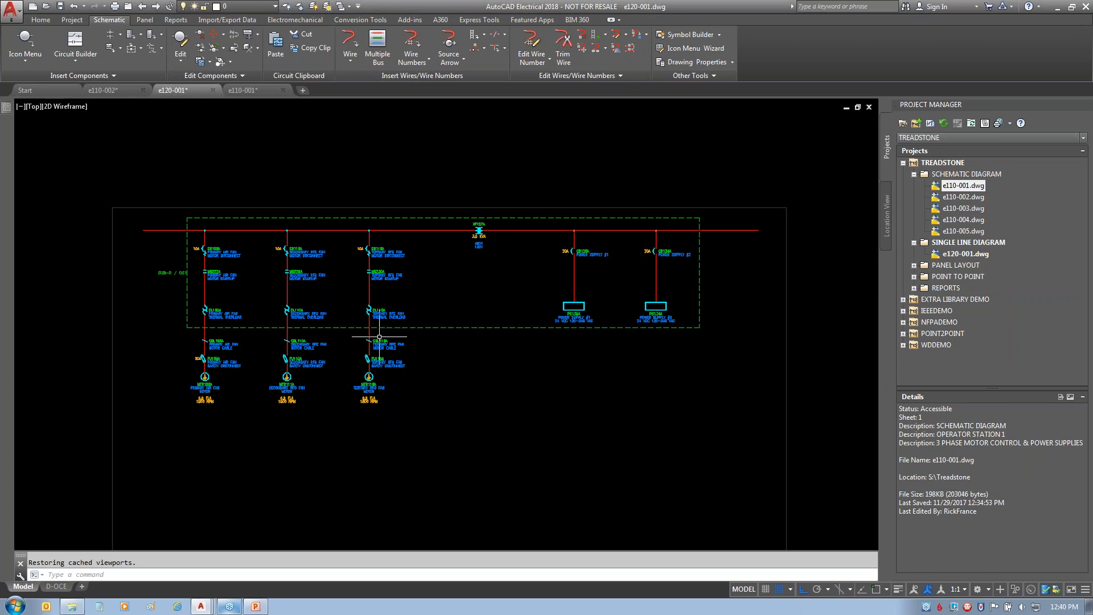
scroll(449, 340, "up", 2)
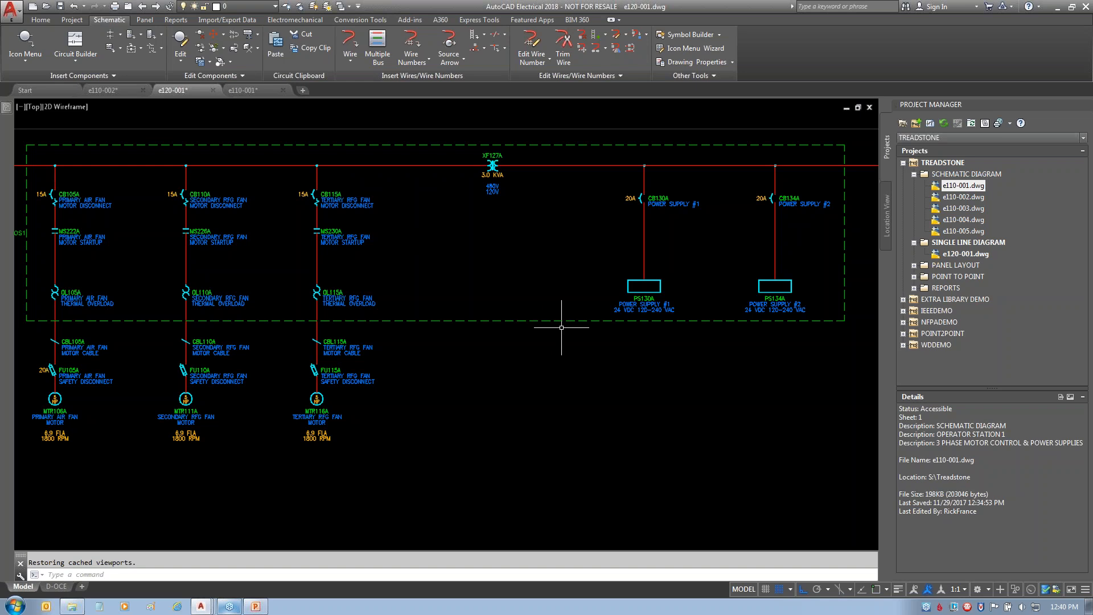
left_click(209, 62)
left_click(220, 82)
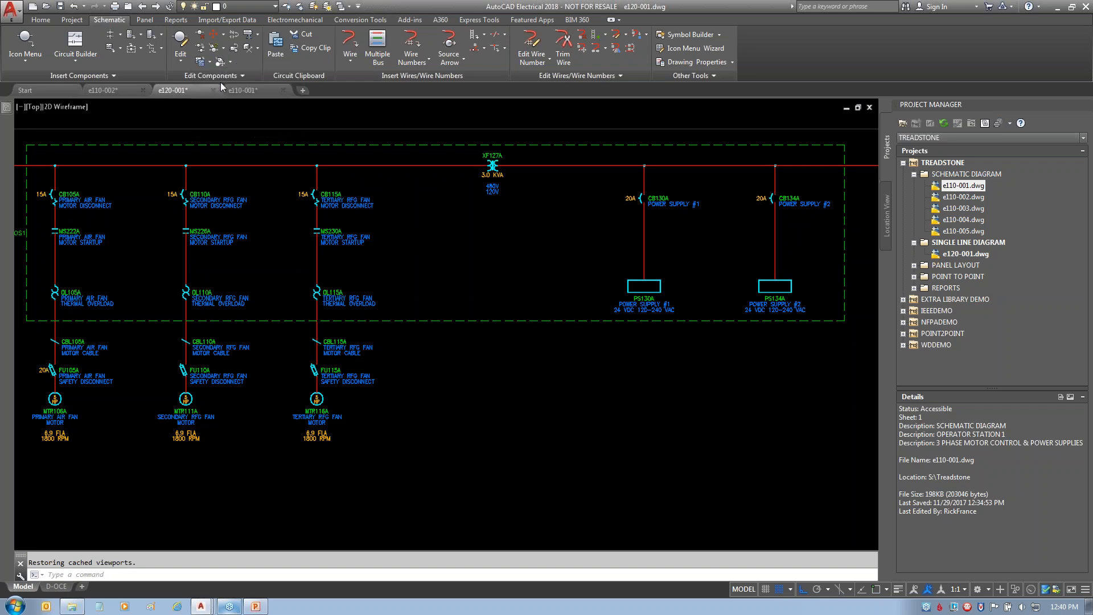
left_click(272, 487)
left_click(414, 157)
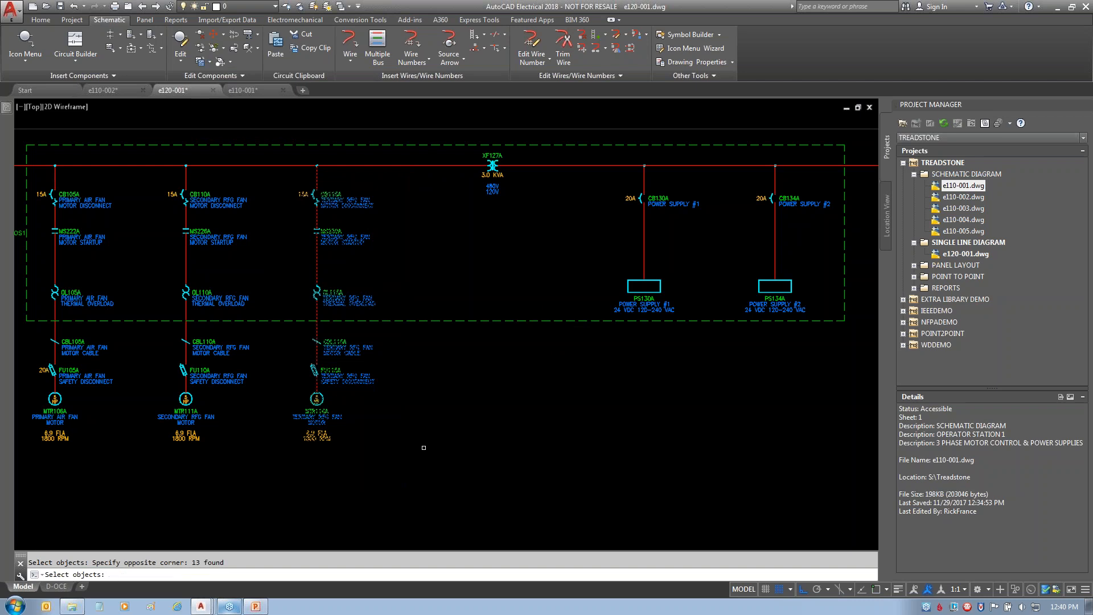
key("Return")
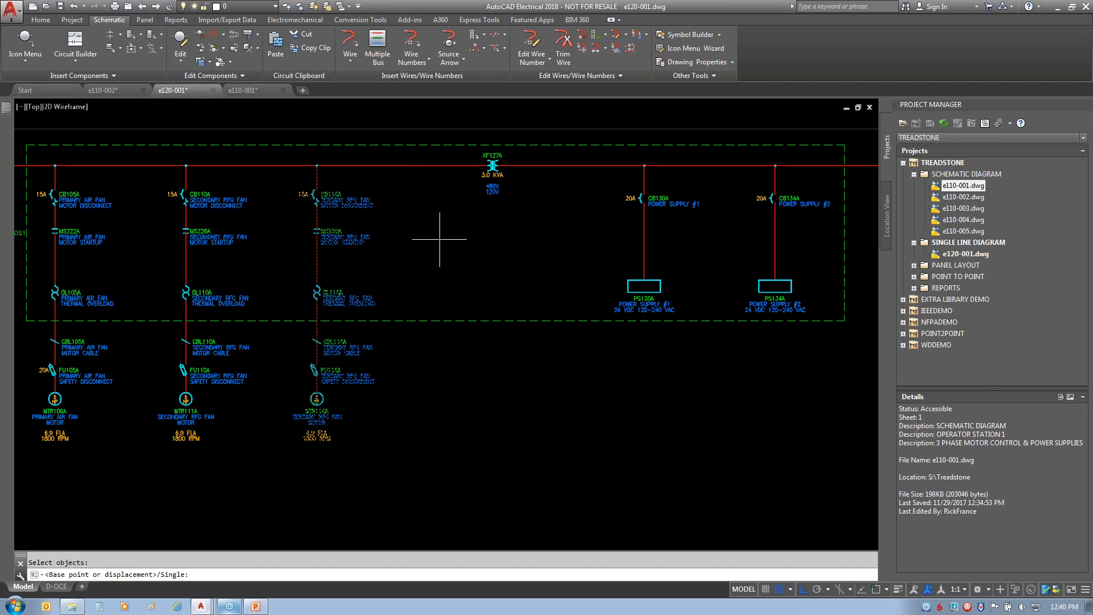
left_click(316, 165)
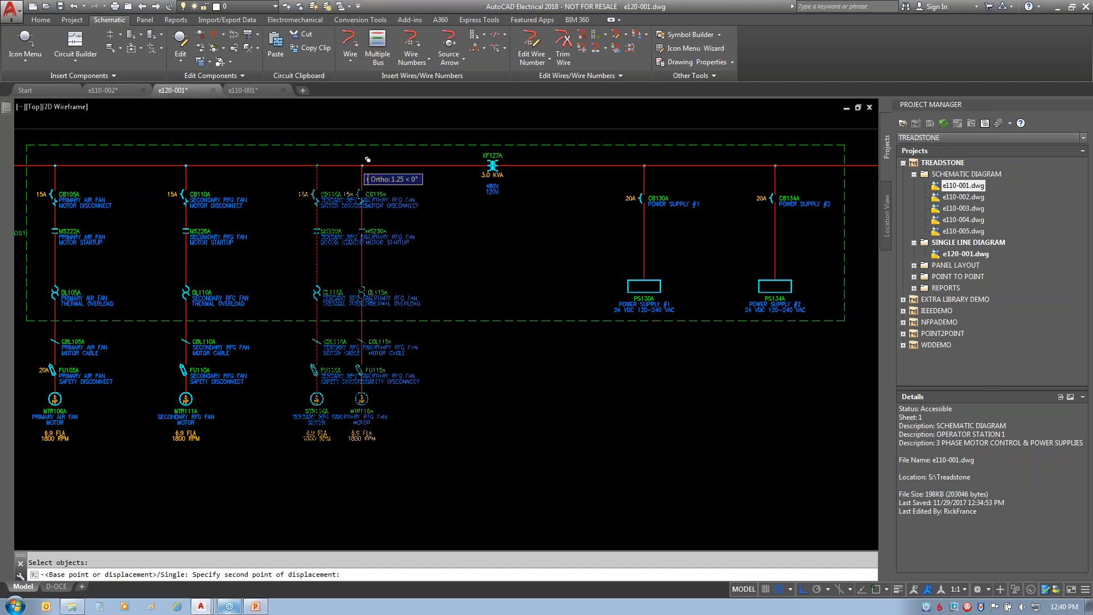
left_click(423, 165)
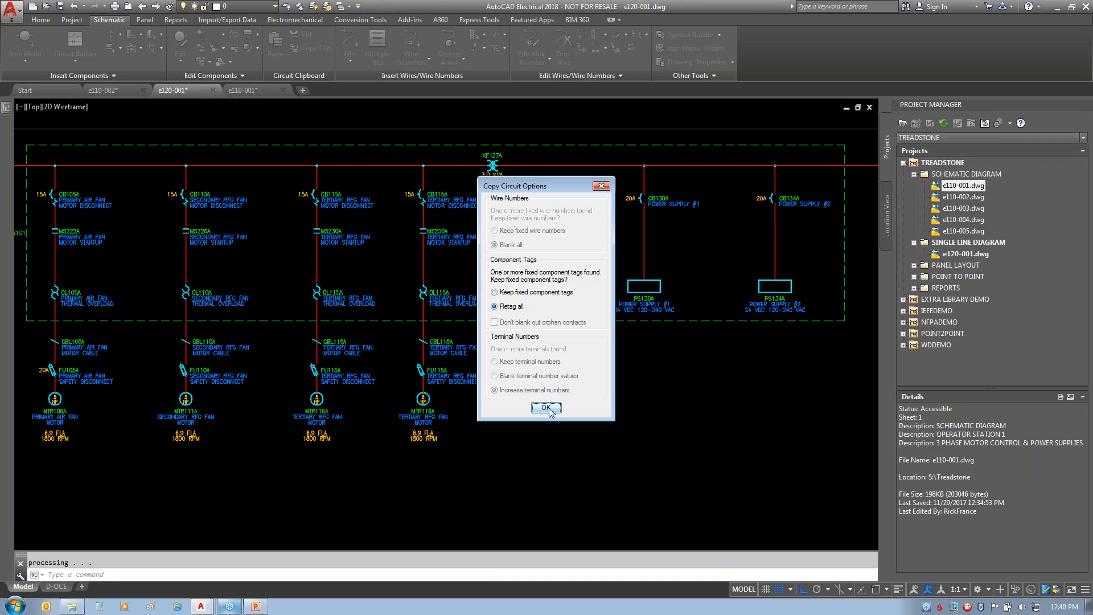
left_click_drag(551, 189, 592, 159)
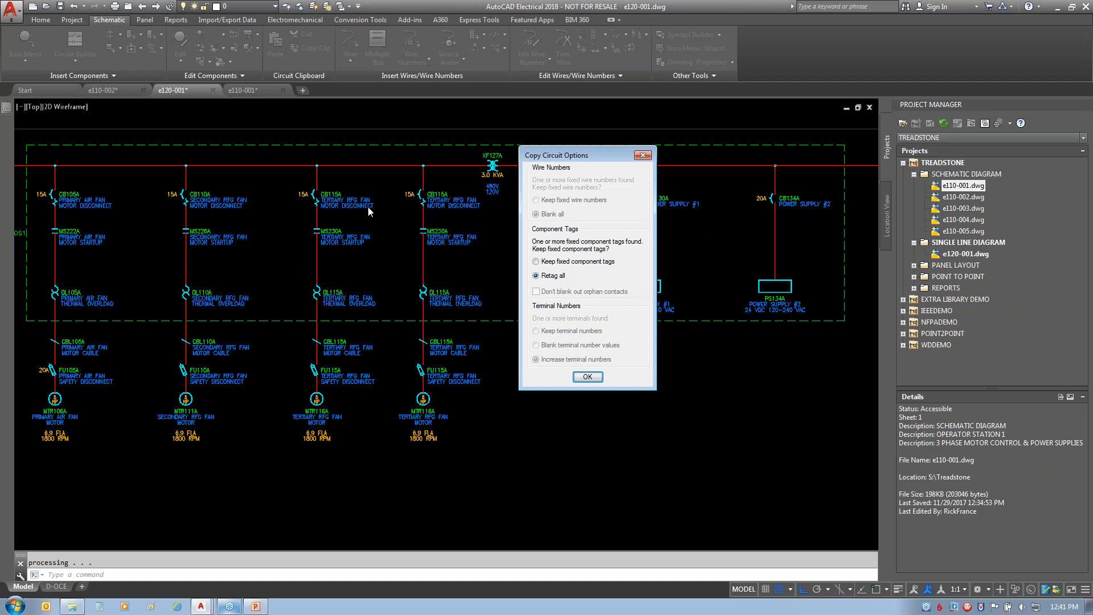
left_click(587, 377)
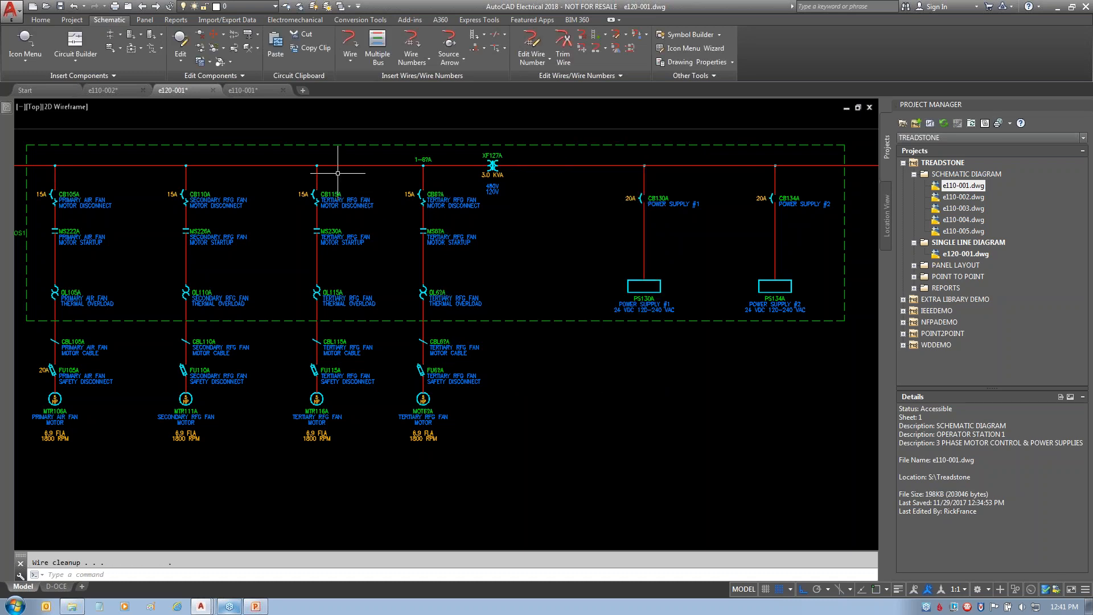
- Compare the component tags of the copied motor circuit with those of the original tertiary RFG fan circuit
scroll(336, 165, "up", 4)
mouse_move(337, 212)
left_mouse_down()
mouse_move(378, 210)
mouse_move(308, 200)
mouse_move(323, 202)
left_mouse_up()
left_click_drag(585, 216, 633, 195)
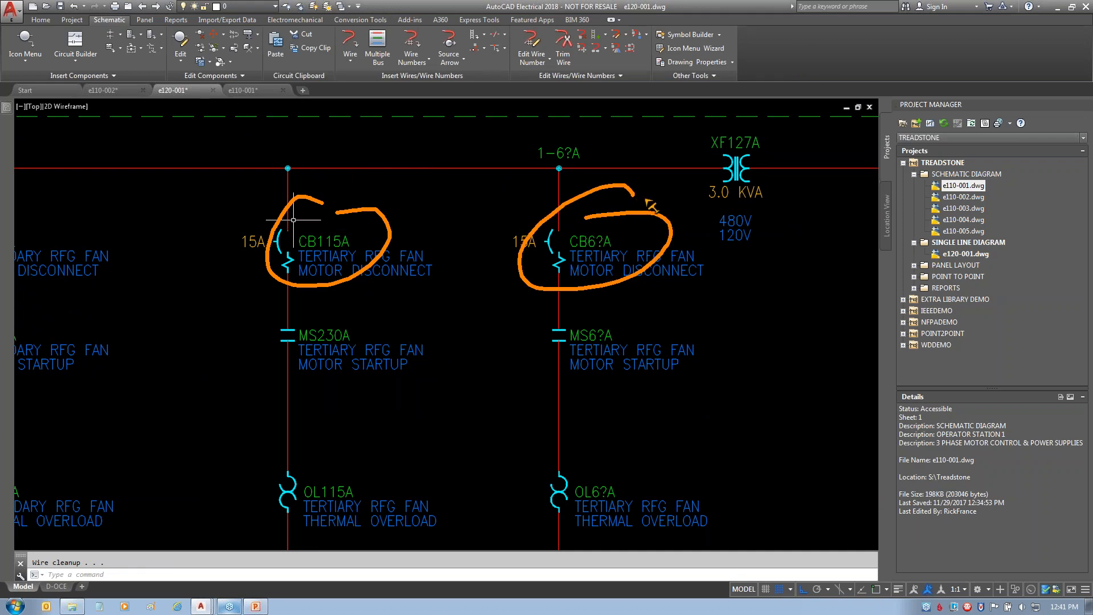
left_click_drag(634, 197, 652, 141)
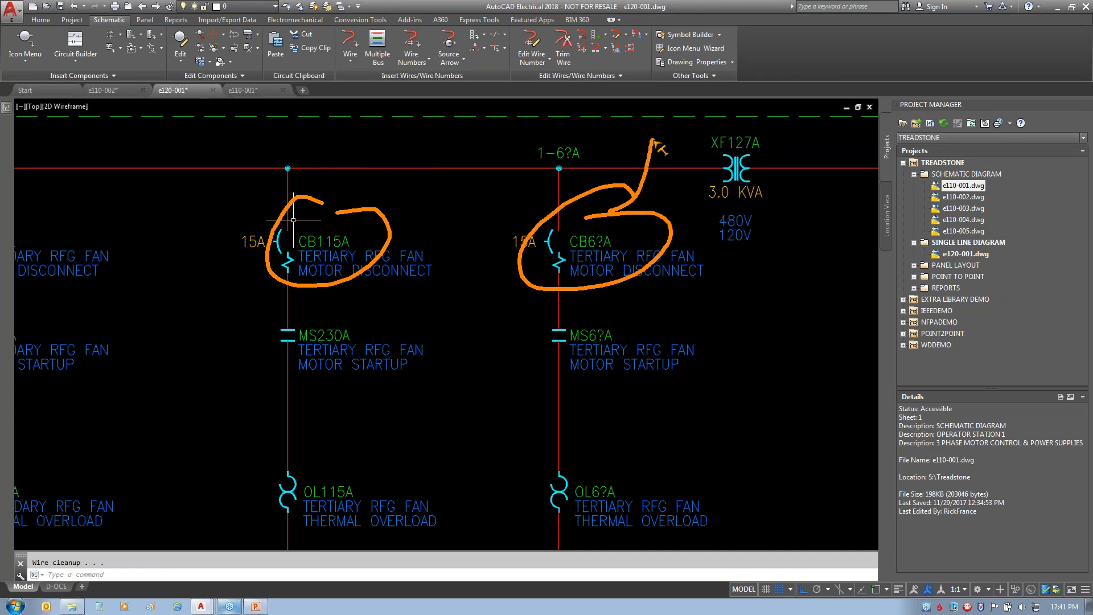
left_click_drag(338, 211, 492, 114)
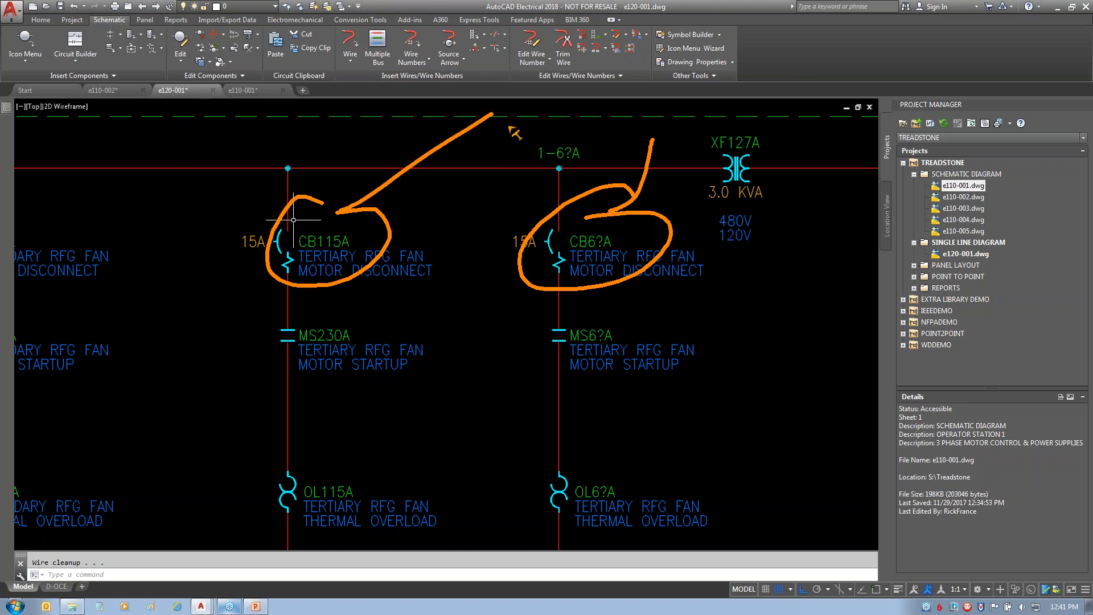
left_click_drag(490, 120, 653, 140)
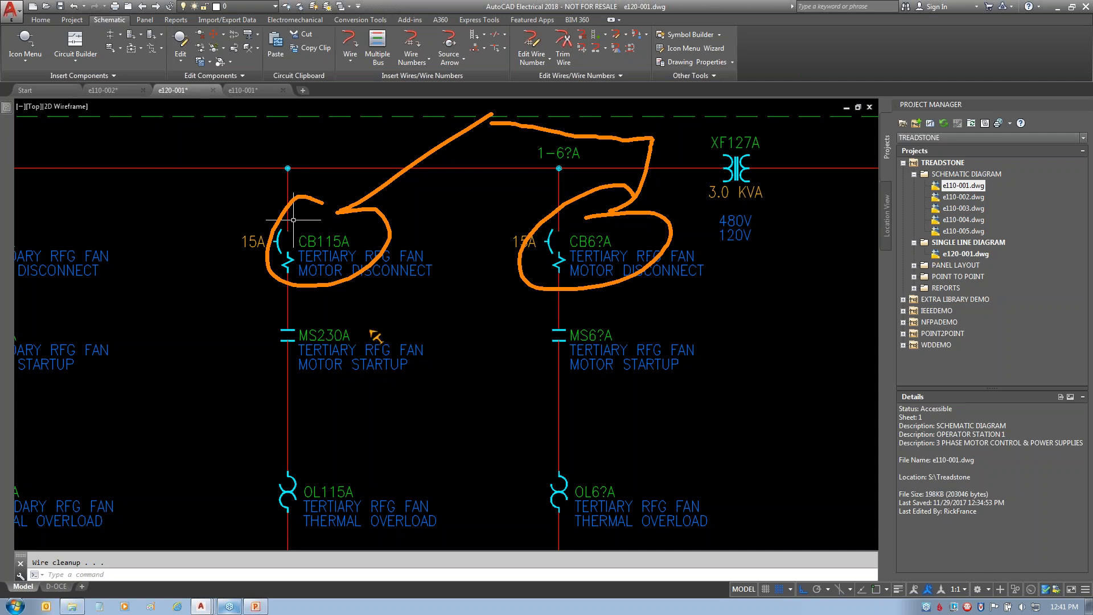
mouse_move(347, 211)
left_mouse_down()
mouse_move(522, 129)
mouse_move(637, 118)
mouse_move(642, 211)
left_mouse_up()
mouse_move(514, 168)
left_mouse_down()
mouse_move(541, 193)
mouse_move(606, 212)
mouse_move(540, 608)
left_mouse_up()
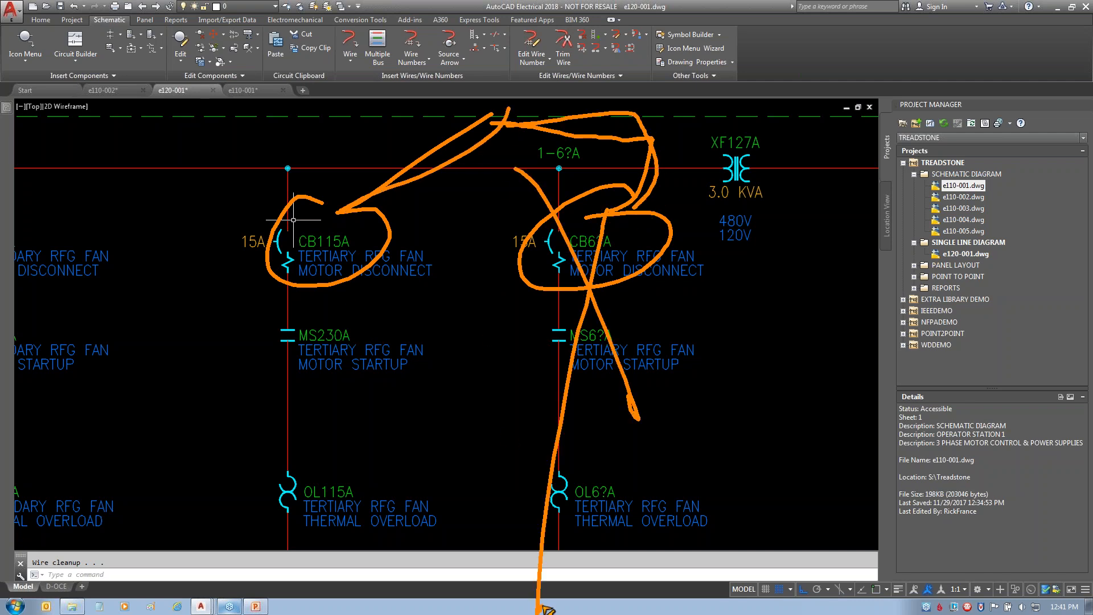
left_click_drag(235, 29, 203, 33)
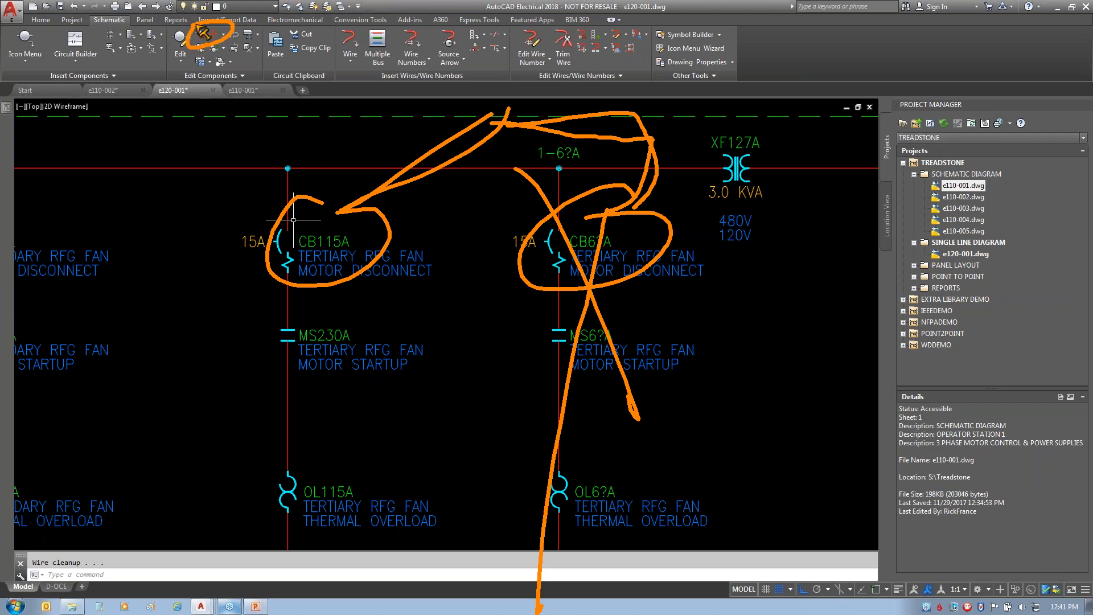
key("Escape")
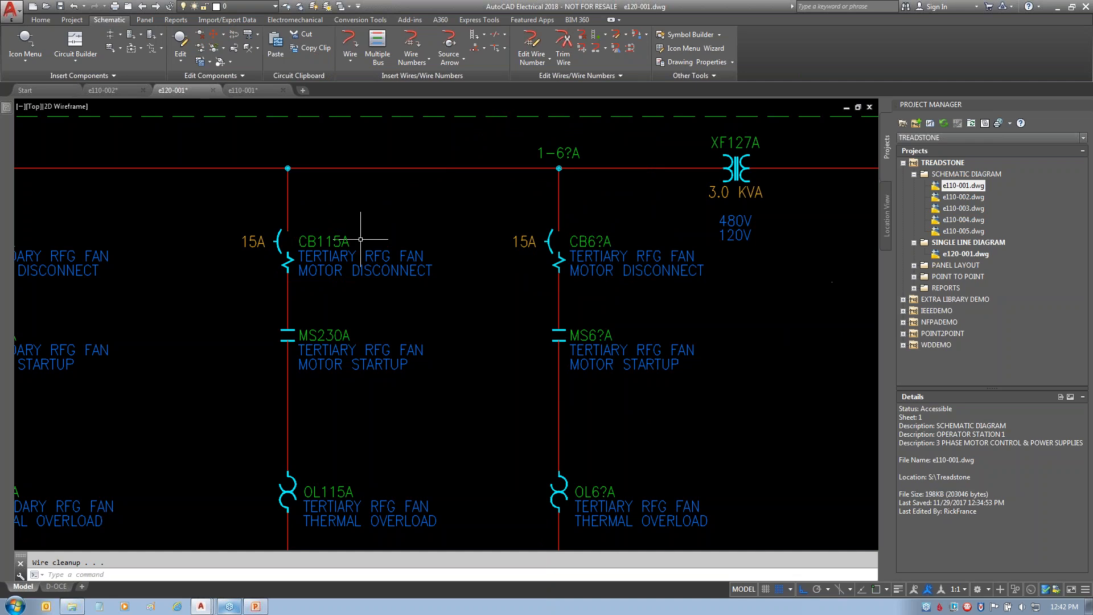
- Open the copied circuit's motor disconnect for editing, check the schematic tags in use, and close it without assigning another tag
scroll(361, 241, "down", 2)
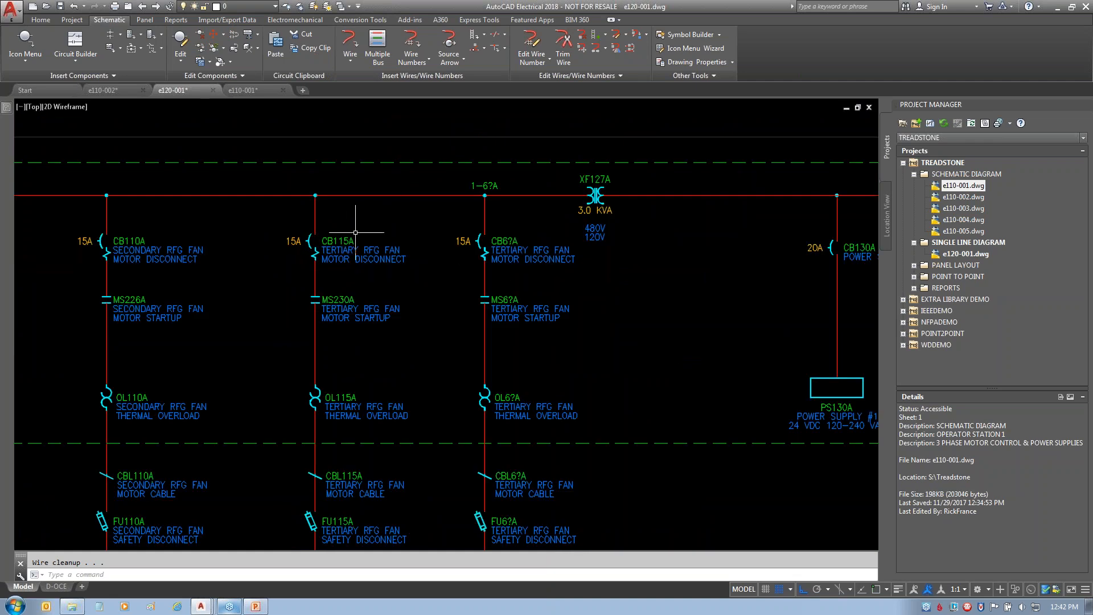
scroll(673, 397, "down", 2)
middle_click_drag(691, 390, 585, 273)
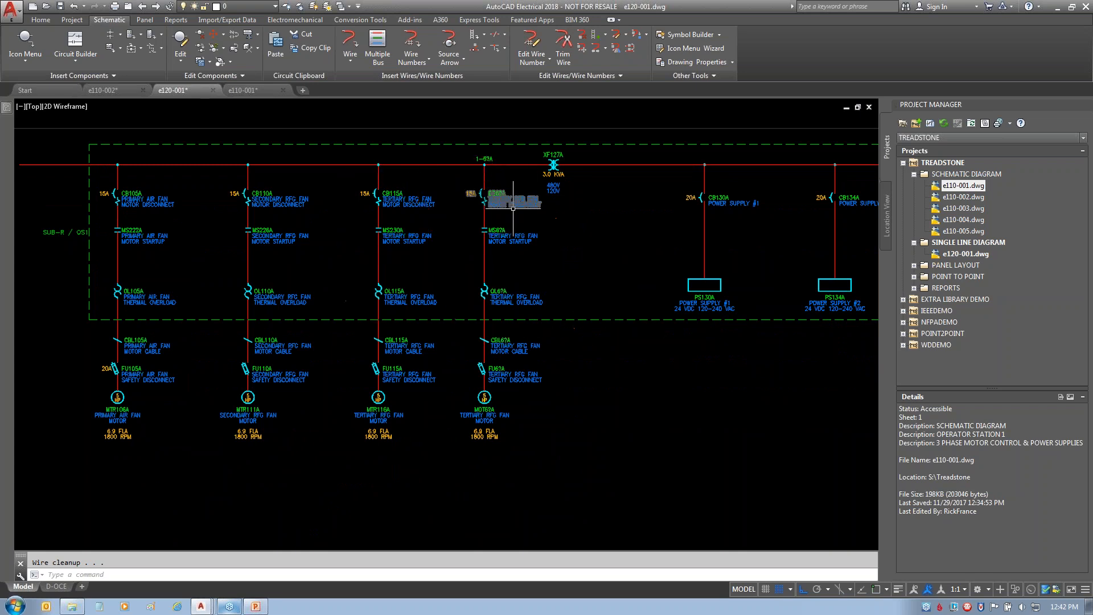
scroll(484, 171, "up", 4)
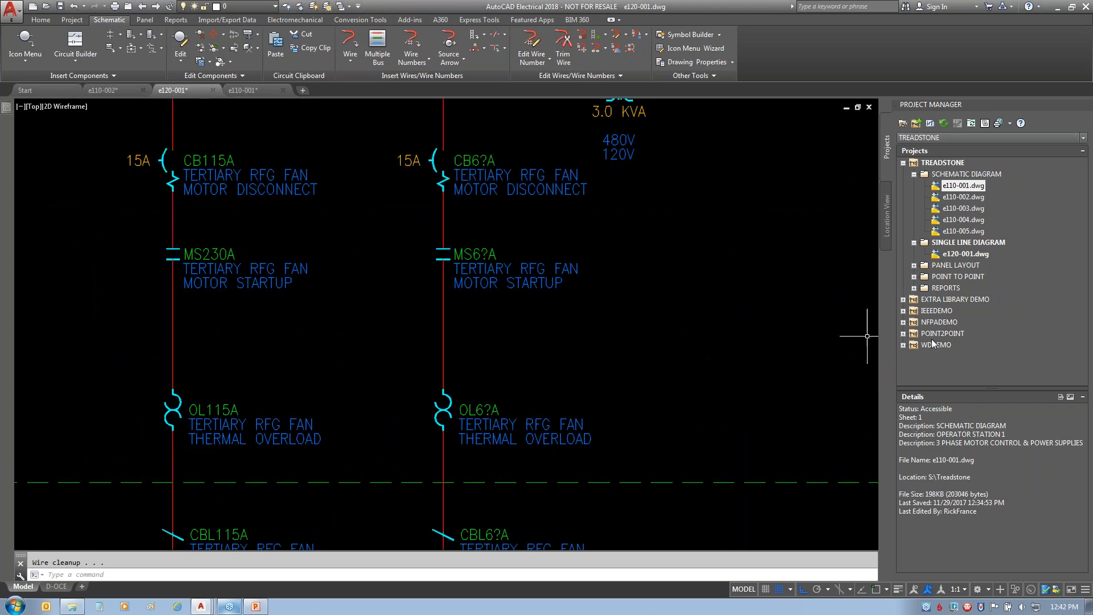
right_click(492, 171)
left_click(493, 136)
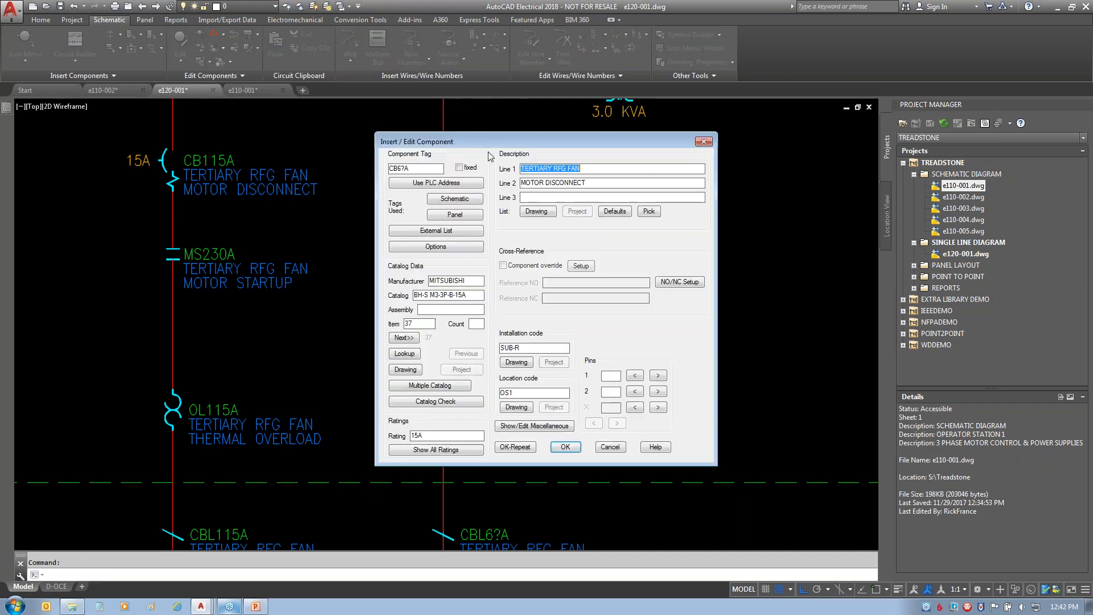
left_click(452, 198)
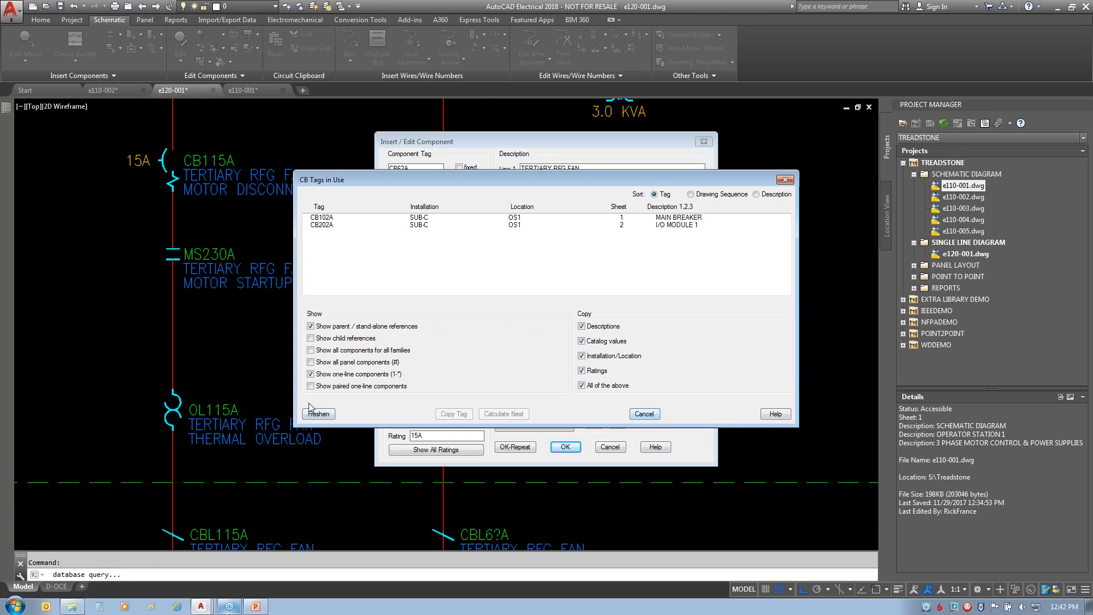
left_click(643, 414)
left_click(565, 447)
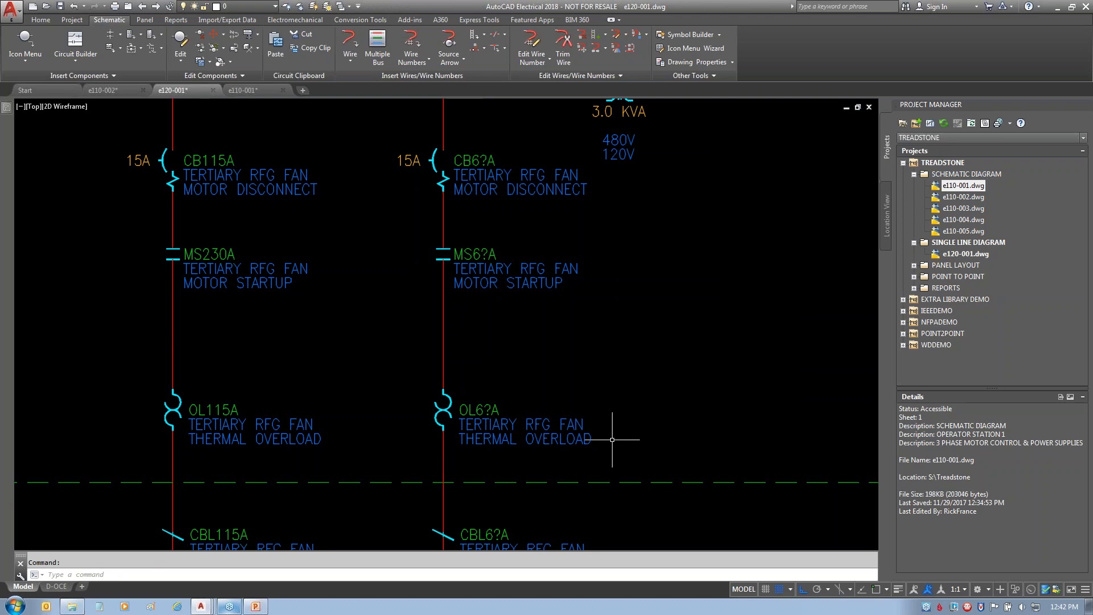
scroll(611, 439, "up", 5)
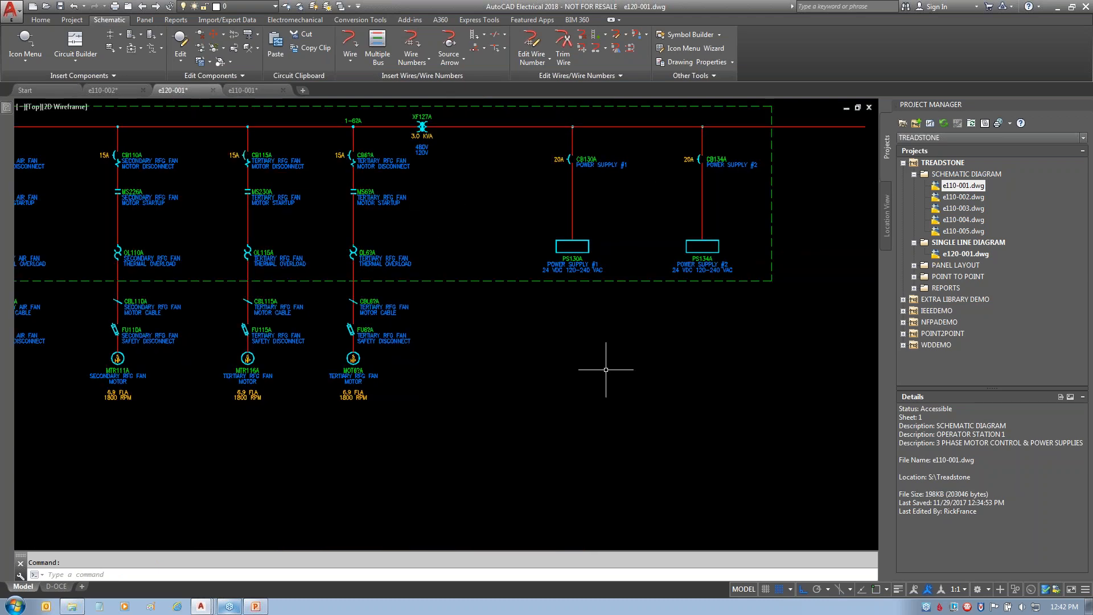
mouse_move(618, 123)
left_mouse_down()
mouse_move(541, 359)
mouse_move(598, 69)
left_mouse_up()
mouse_move(655, 209)
left_mouse_down()
mouse_move(718, 197)
mouse_move(693, 199)
mouse_move(718, 216)
left_mouse_up()
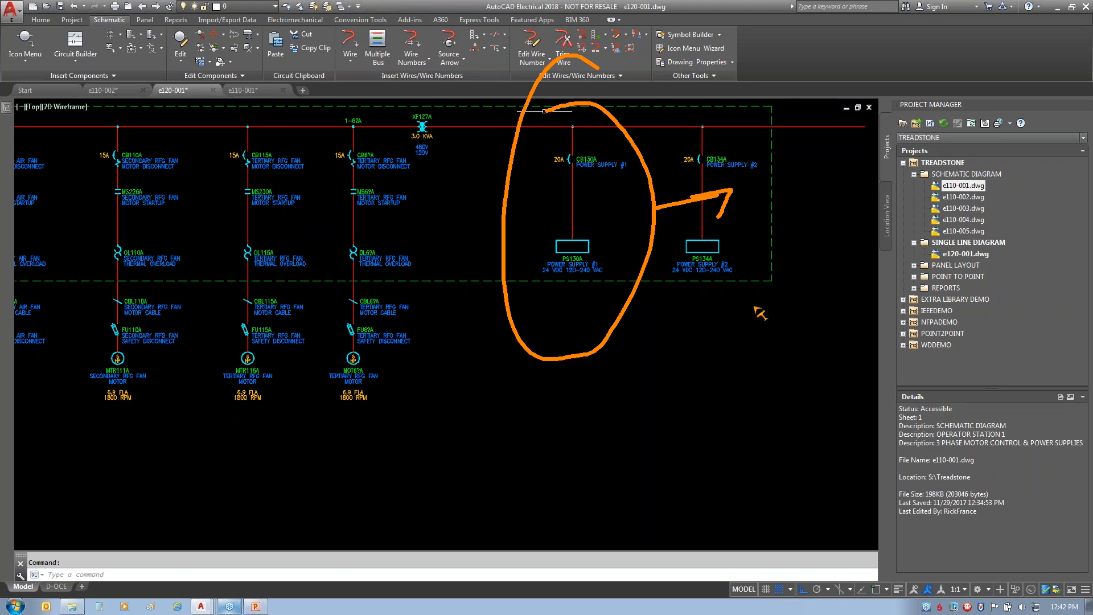
key("Escape")
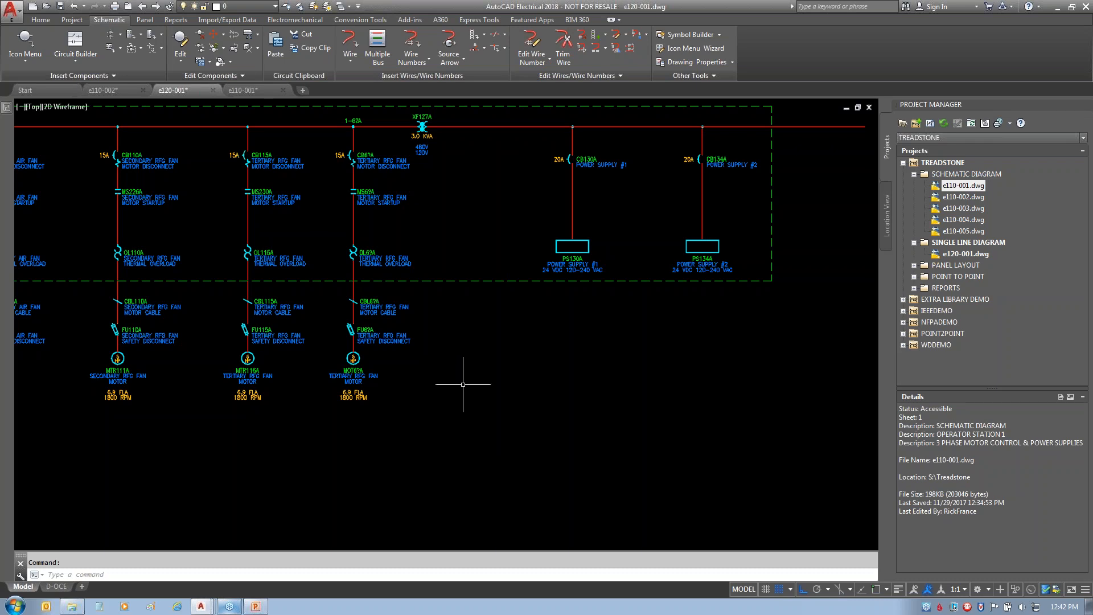
- Hide the 1-6?A tag attribute above the copied motor circuit's connection on the bus
scroll(350, 106, "up", 3)
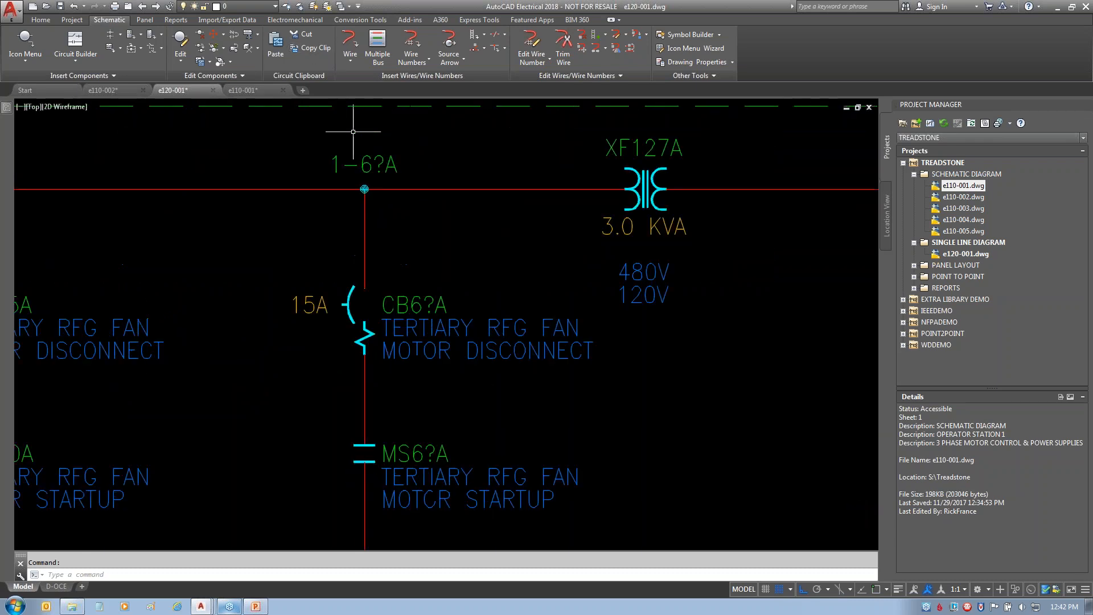
middle_click_drag(461, 198, 689, 207)
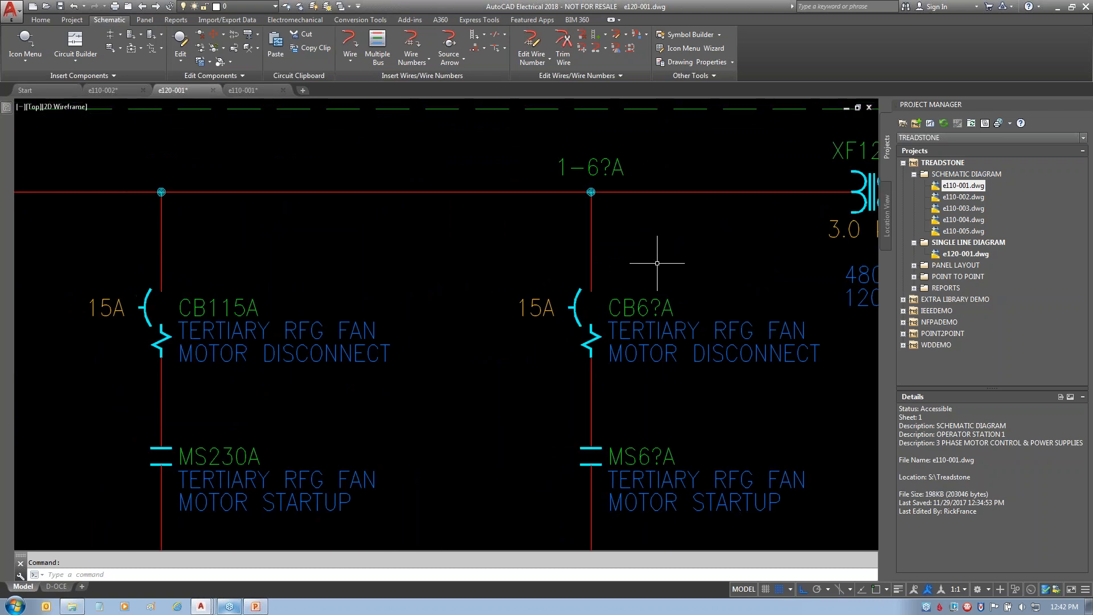
mouse_move(673, 171)
left_mouse_down()
mouse_move(510, 234)
mouse_move(706, 151)
left_mouse_up()
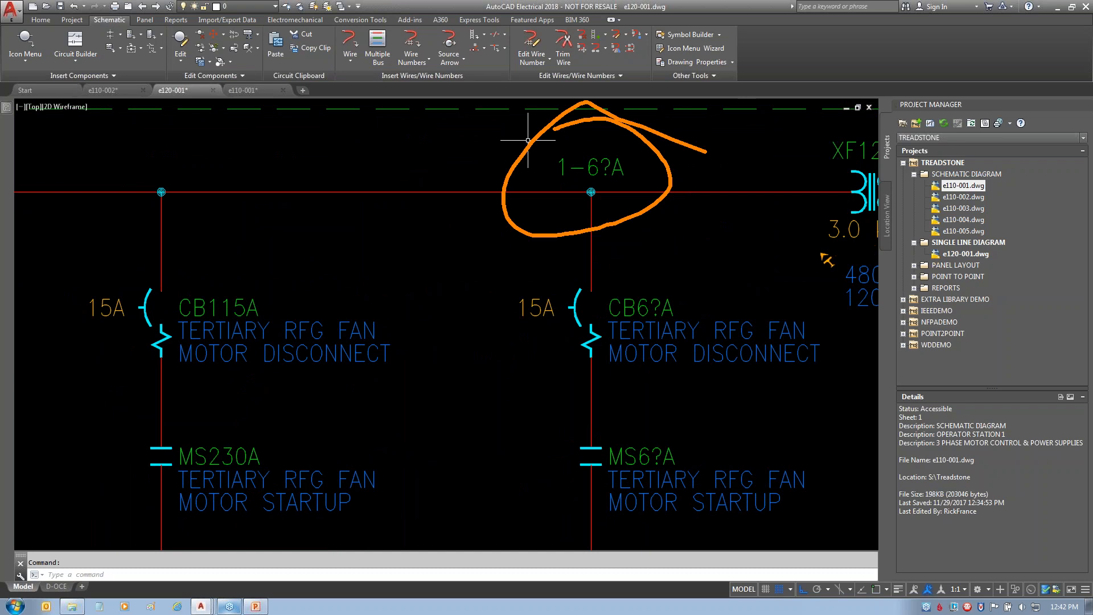
right_click(605, 164)
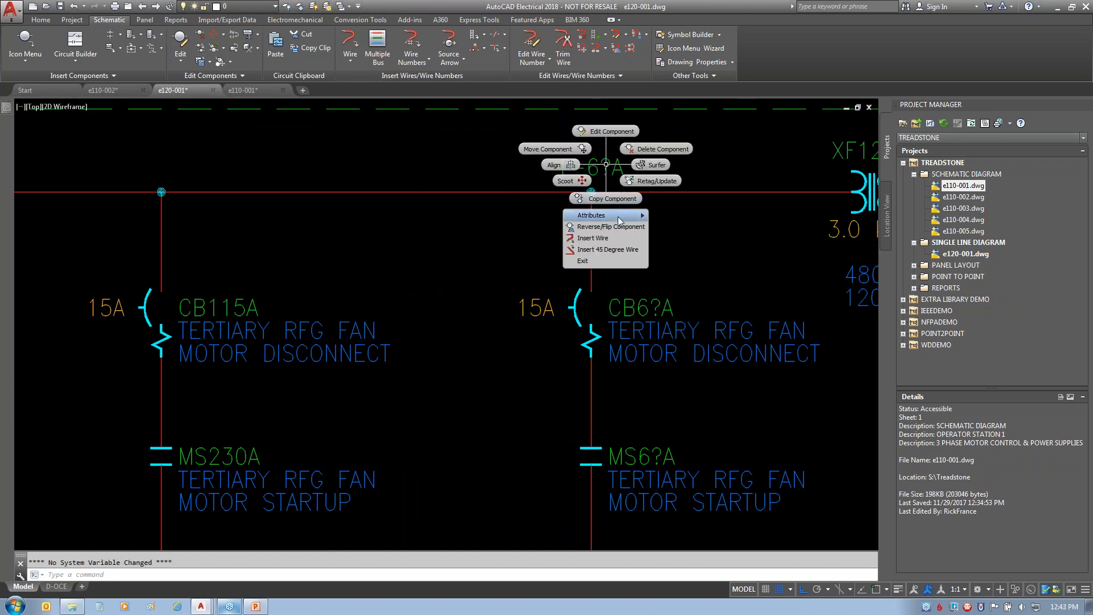
mouse_move(617, 216)
left_click(683, 242)
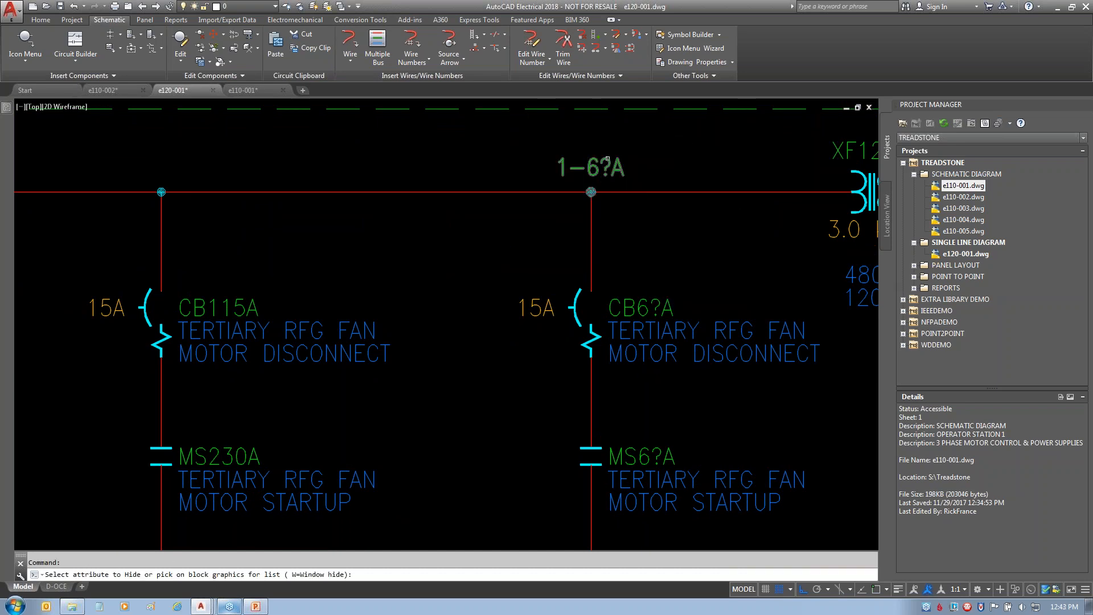
left_click(591, 174)
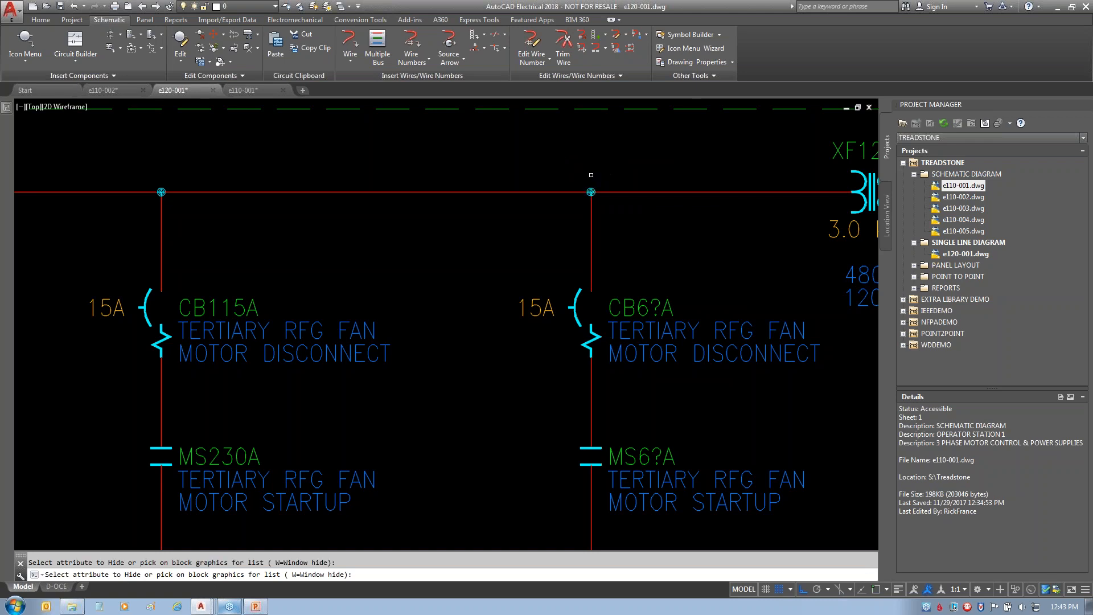
key("Return")
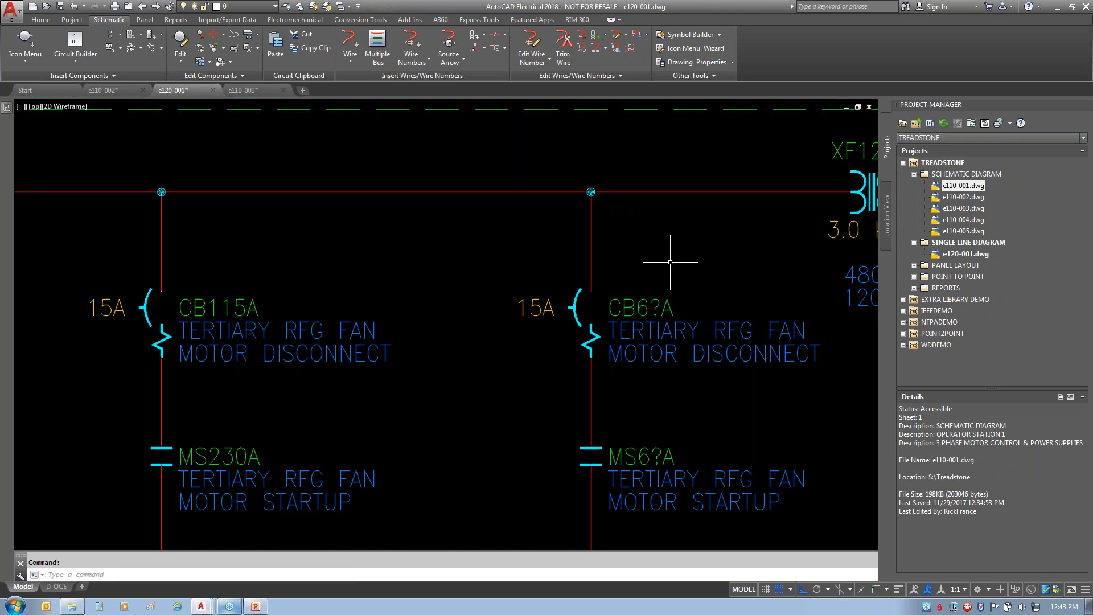
- Delete all components of the copied tertiary RFG fan circuit below the bus and accept the search for child contacts
scroll(688, 284, "down", 5)
middle_click_drag(743, 331, 697, 287)
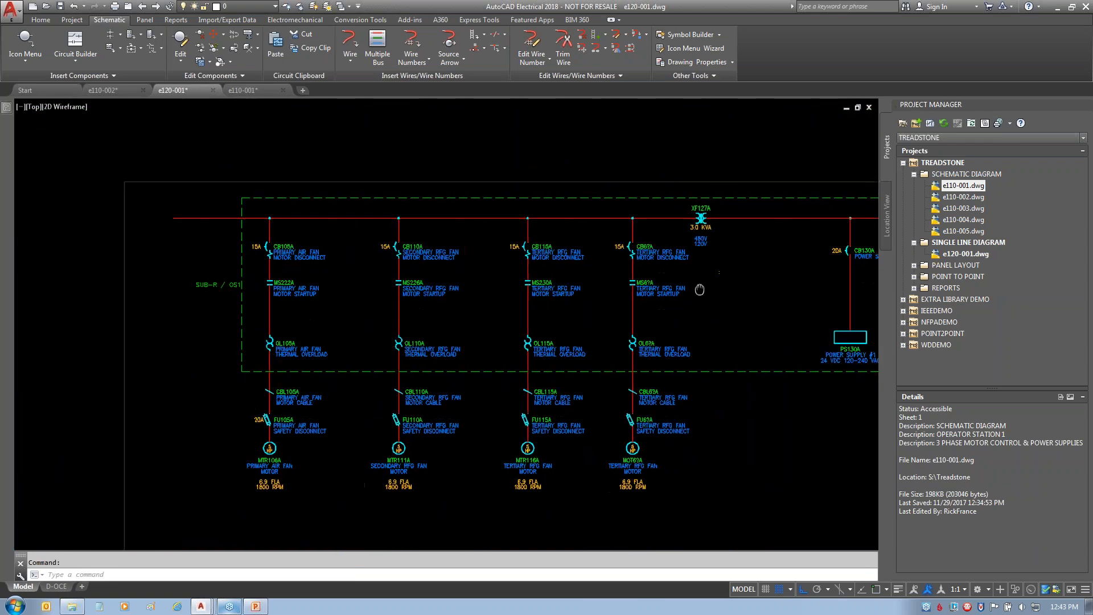
middle_click_drag(745, 349, 586, 261)
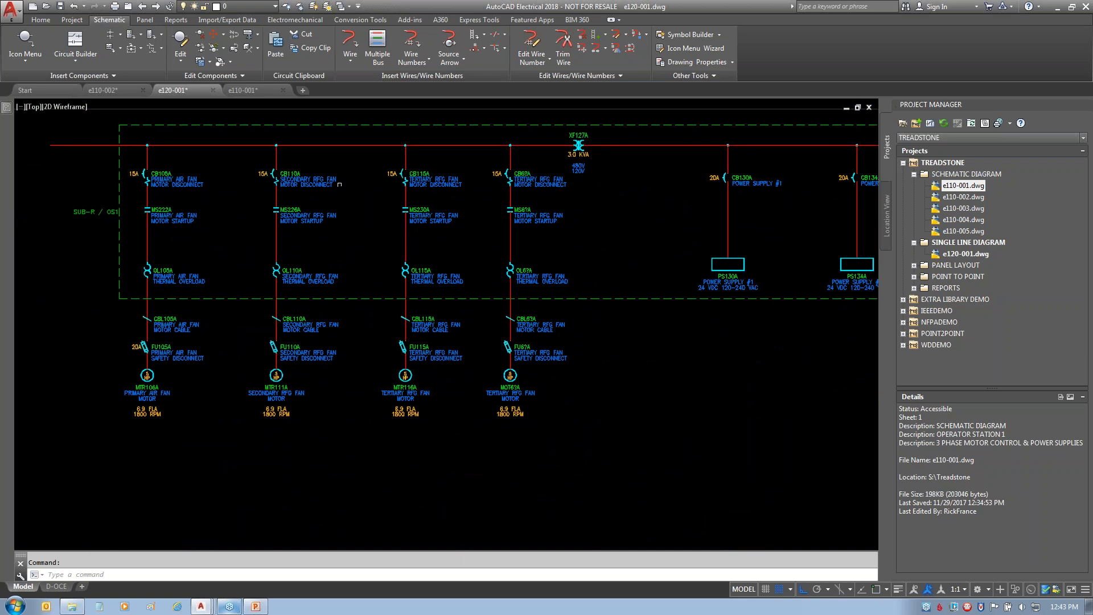
left_click(199, 36)
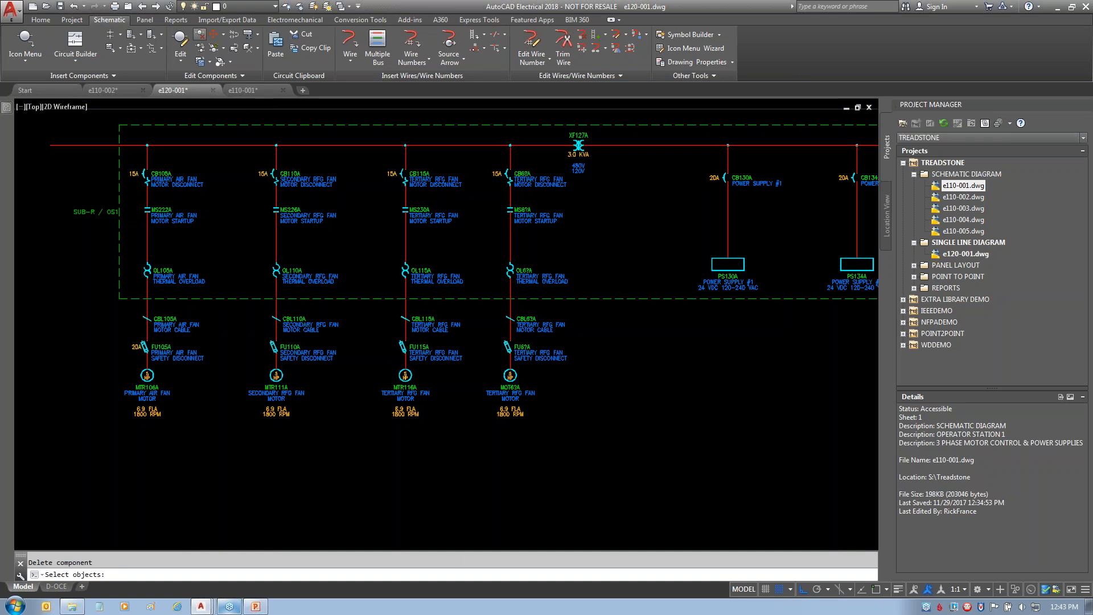
left_click(471, 449)
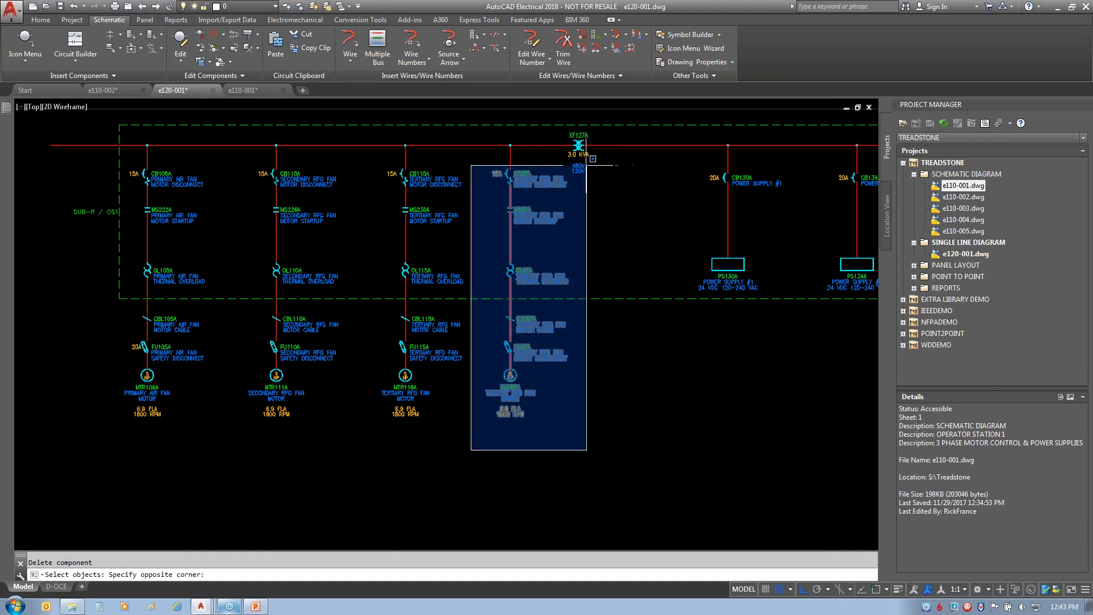
left_click(567, 165)
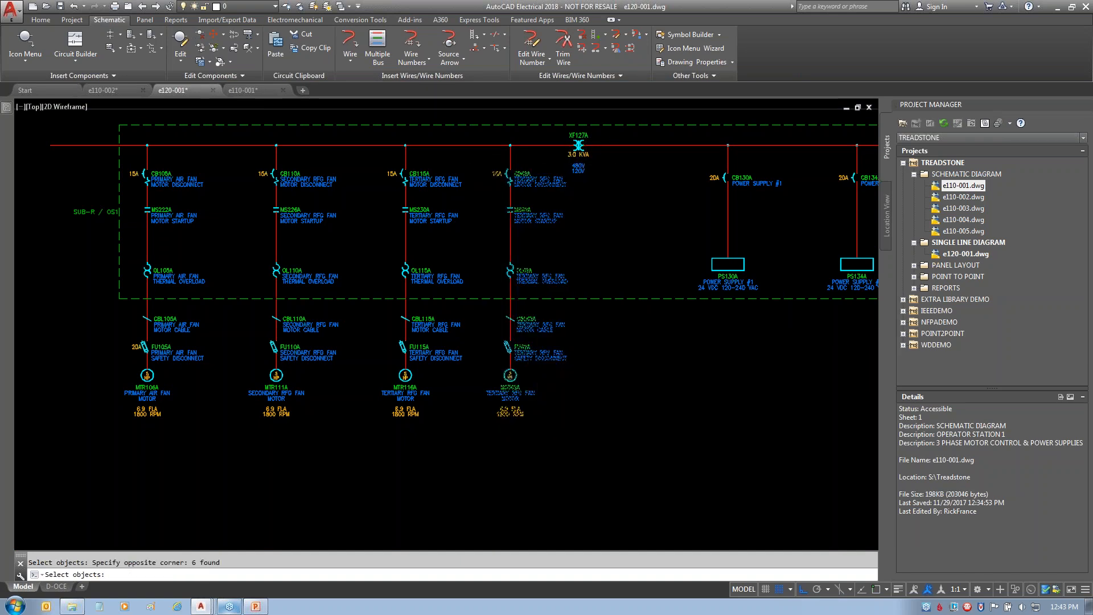
key("Return")
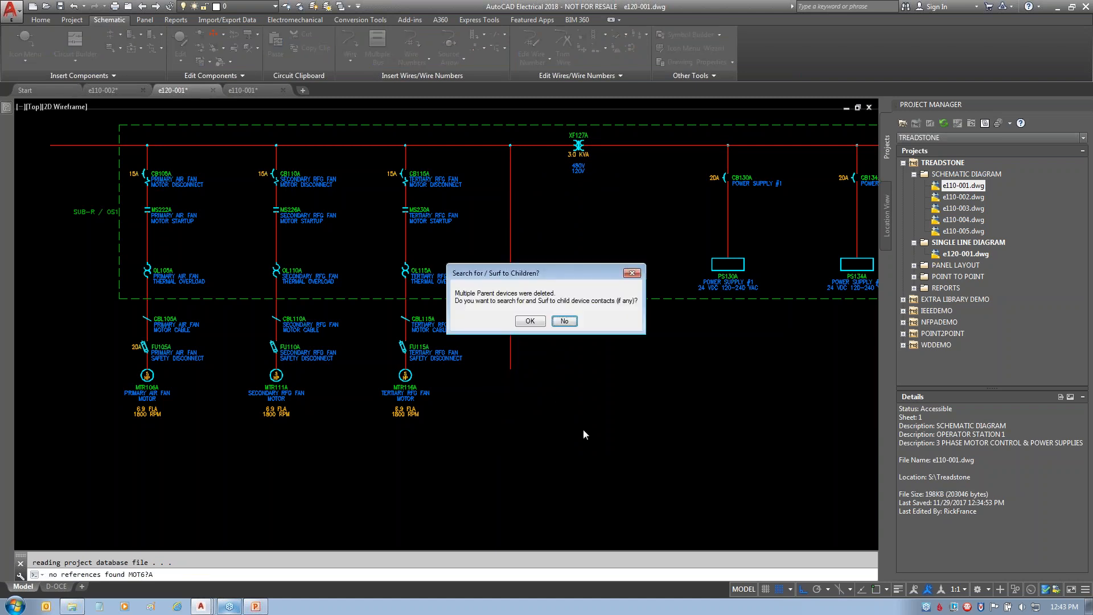
left_click(530, 320)
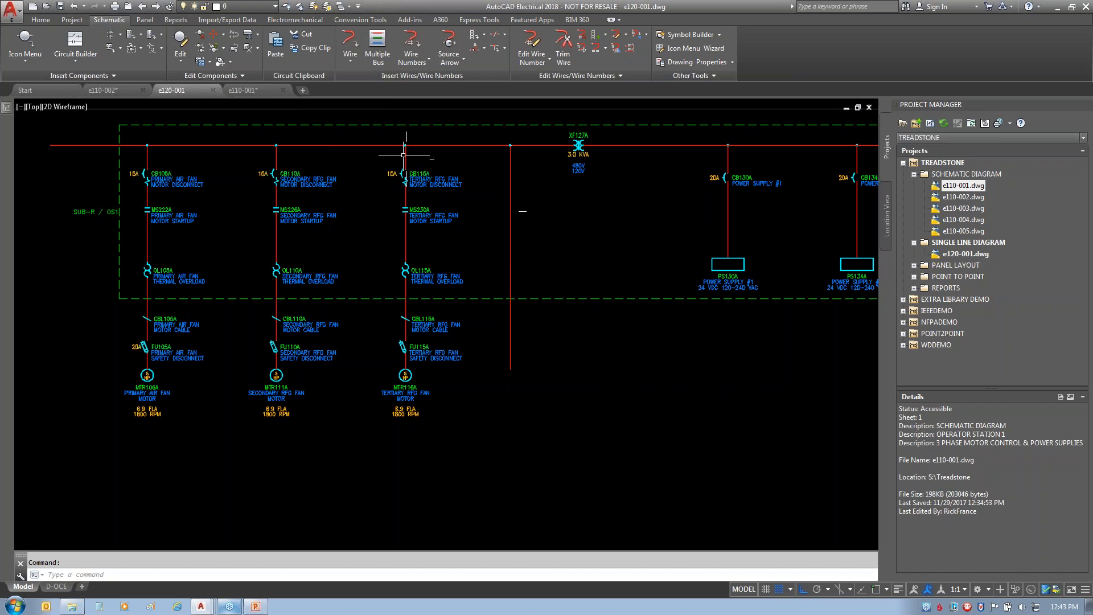
- Trim the leftover vertical wire of the deleted motor circuit back to the bus
left_click(563, 49)
key("Escape")
left_click(563, 49)
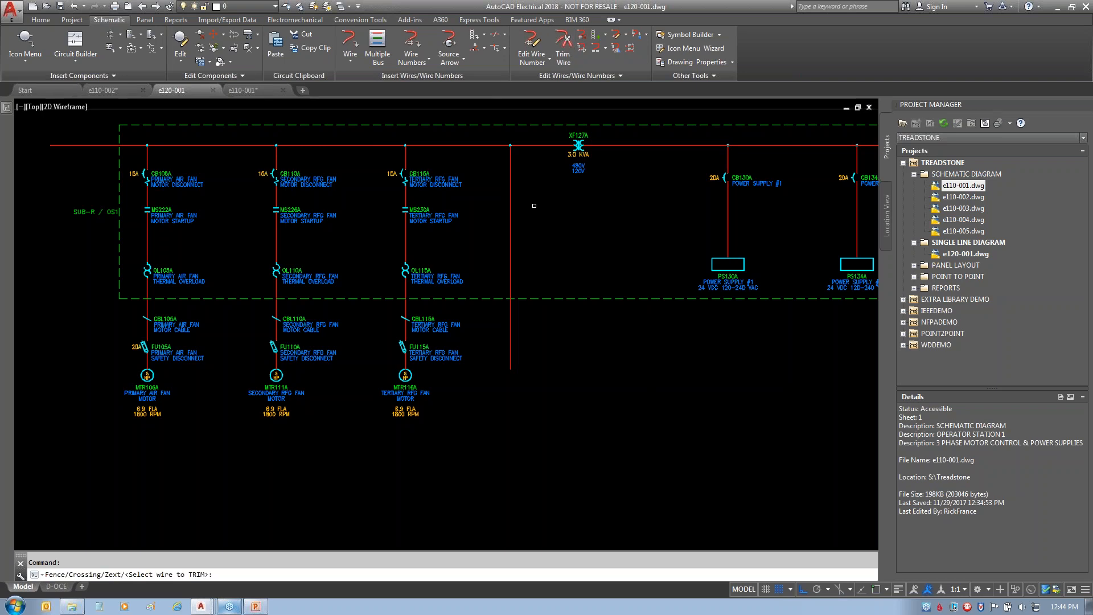
left_click(510, 205)
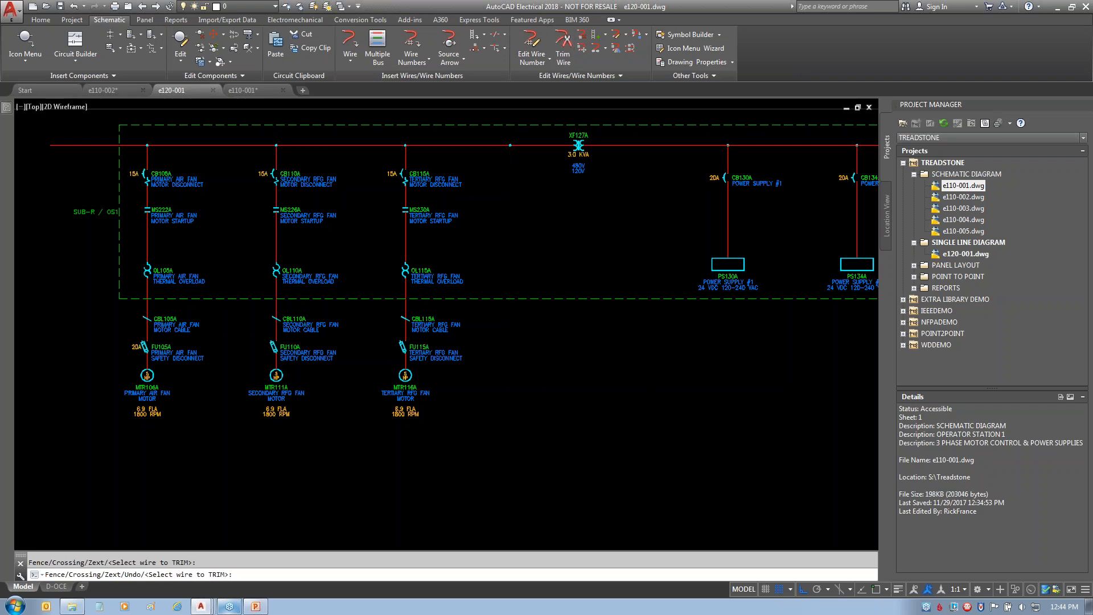
key("Escape")
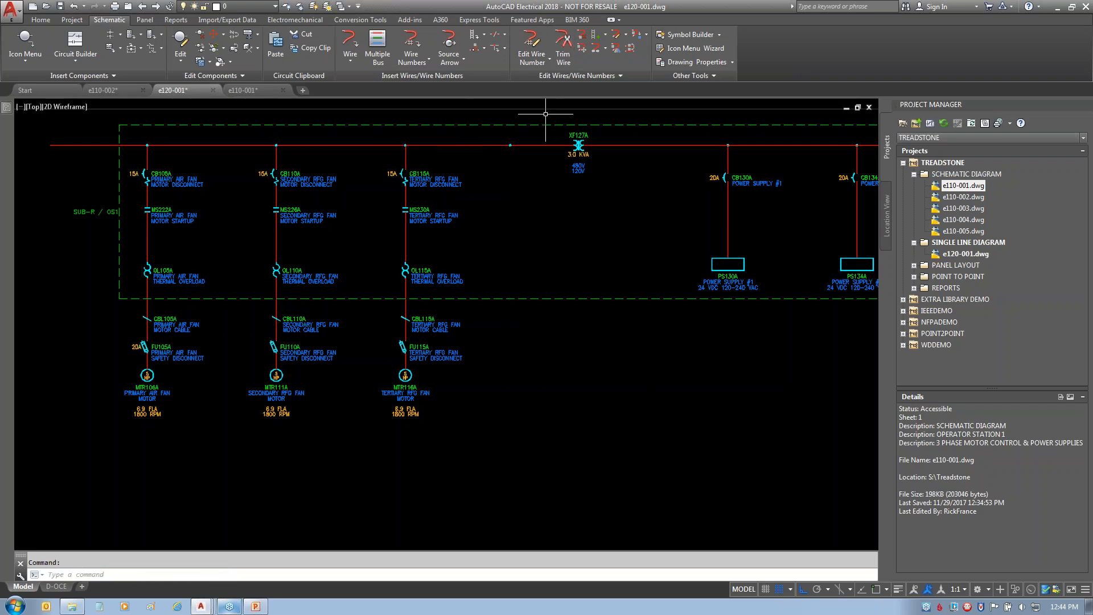
- Delete the leftover connection dot on the bus beside transformer XF127A and accept the search for its child contacts
left_click(199, 36)
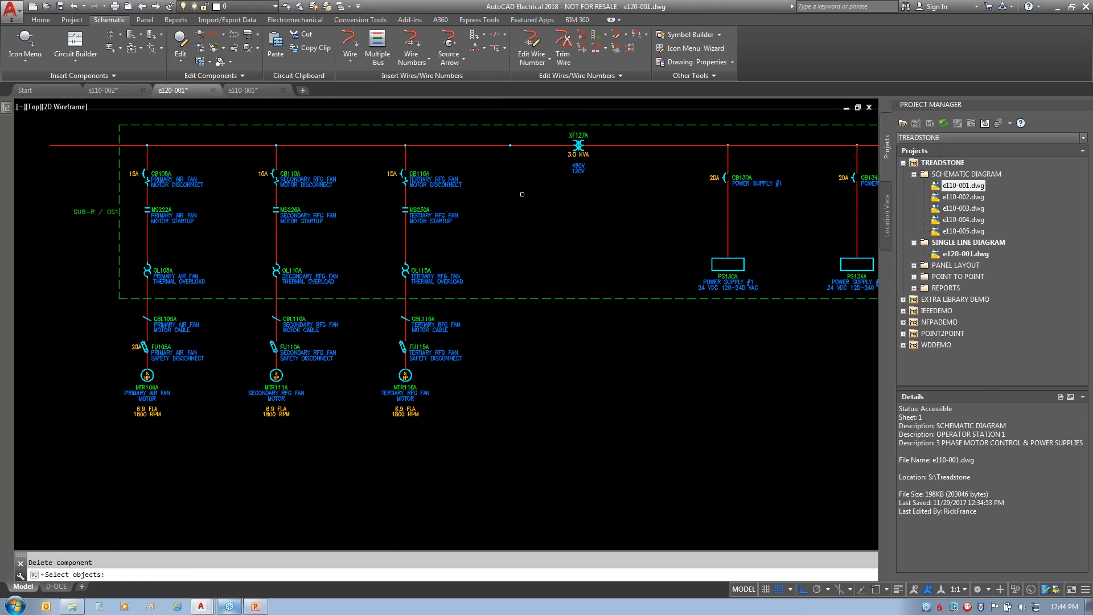
left_click(488, 161)
left_click(524, 136)
key("Return")
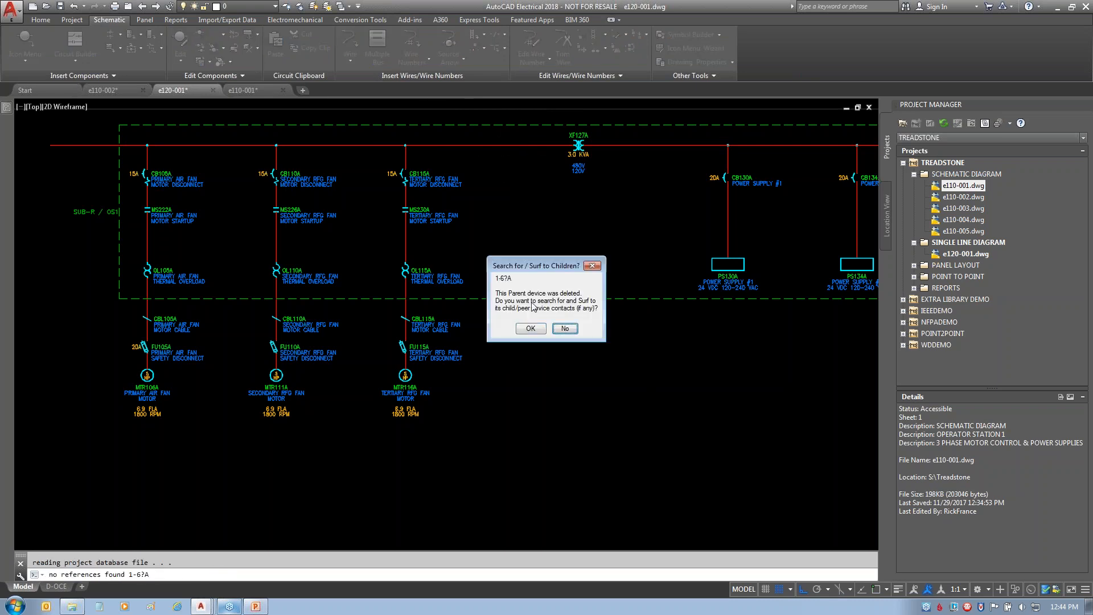
left_click(528, 330)
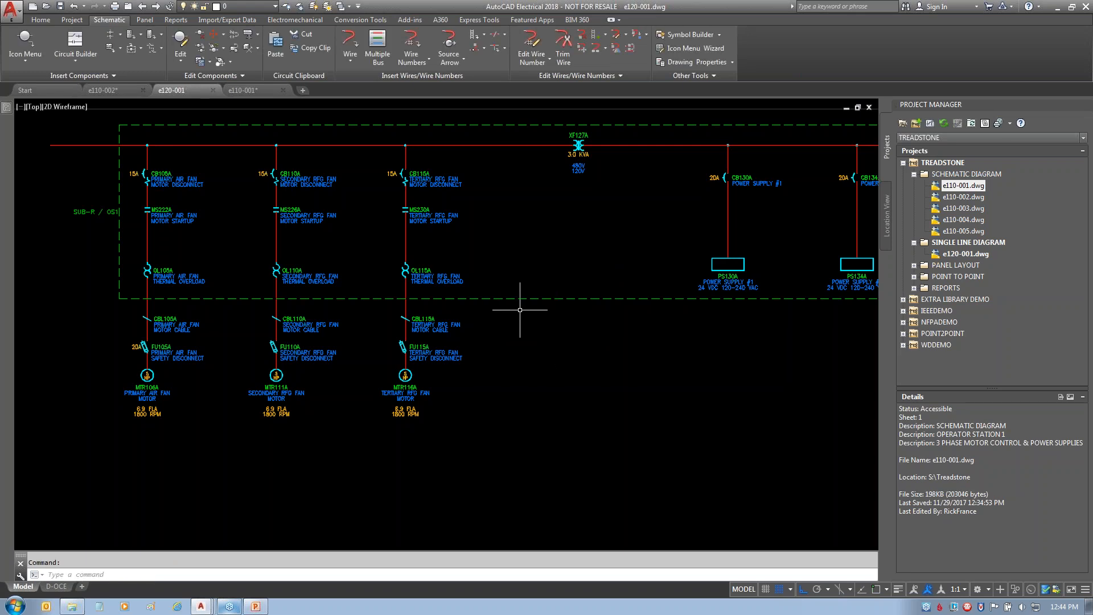
- Open Symbol Builder to view its object selection and attribute template options, then leave without creating a symbol
right_click(430, 181)
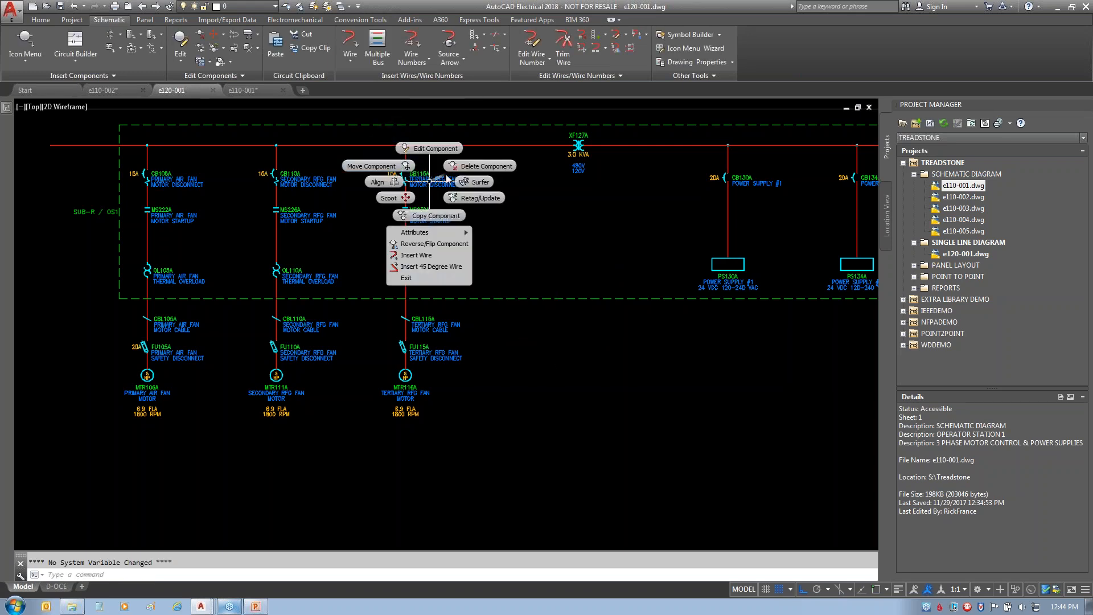
left_click(682, 35)
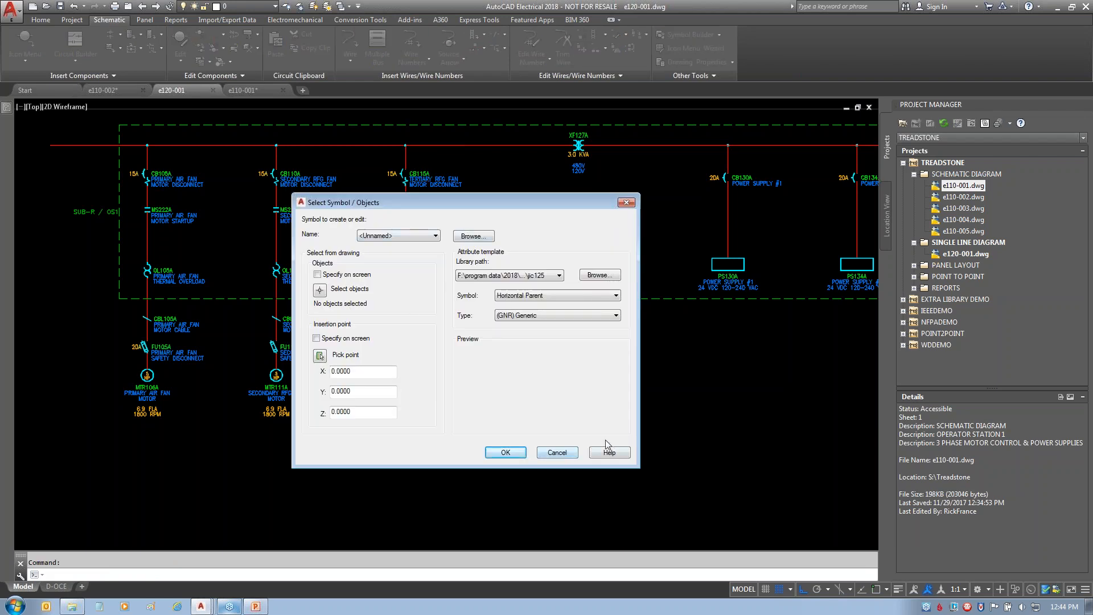
left_click(557, 453)
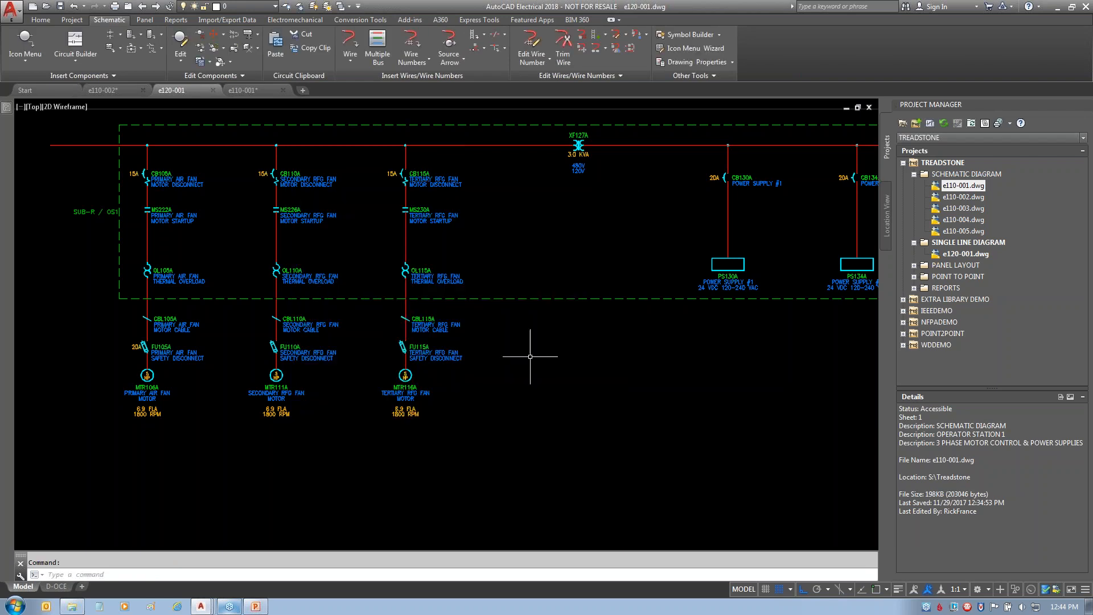
left_click(360, 22)
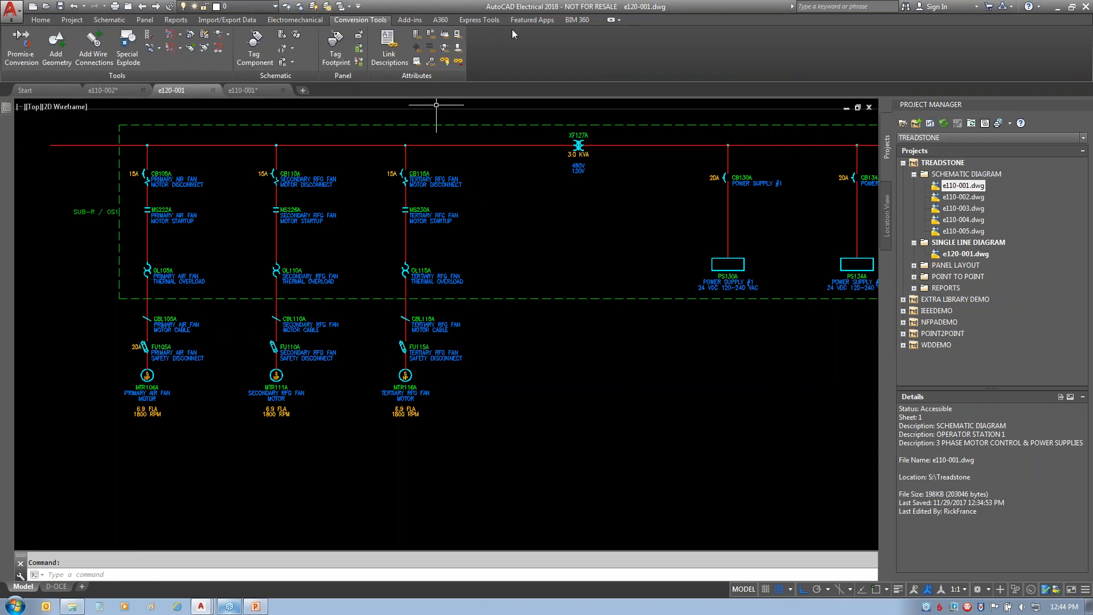
left_click(283, 22)
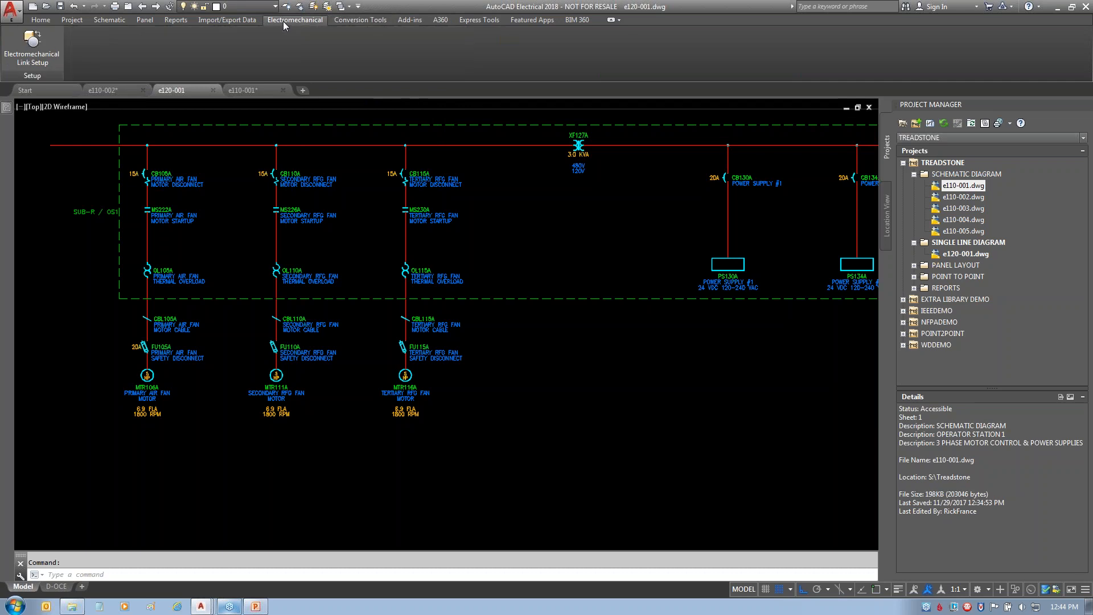
left_click(349, 21)
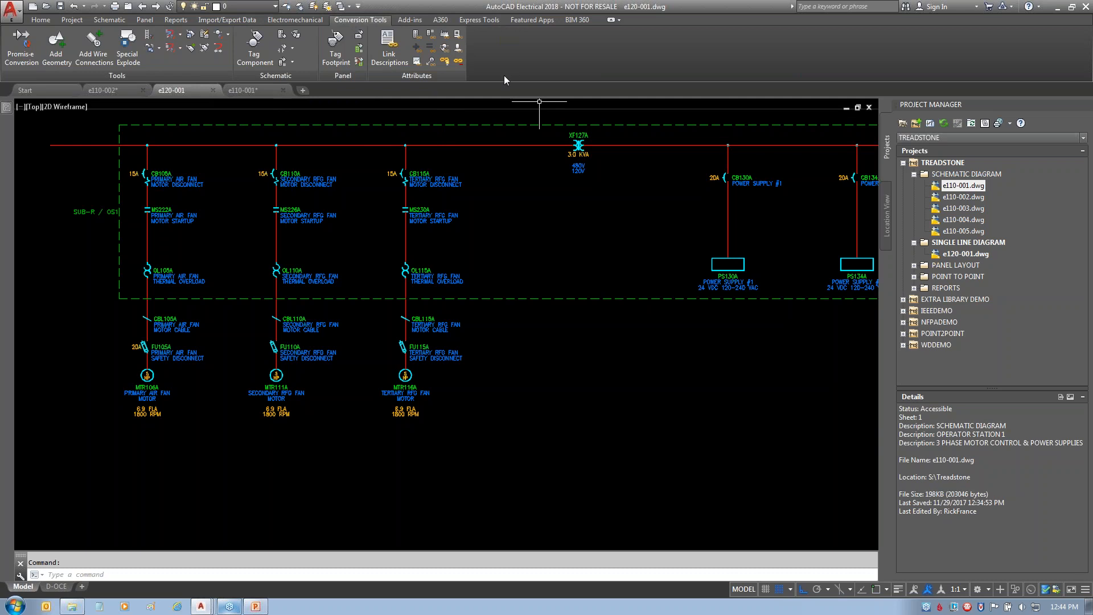
left_click(102, 20)
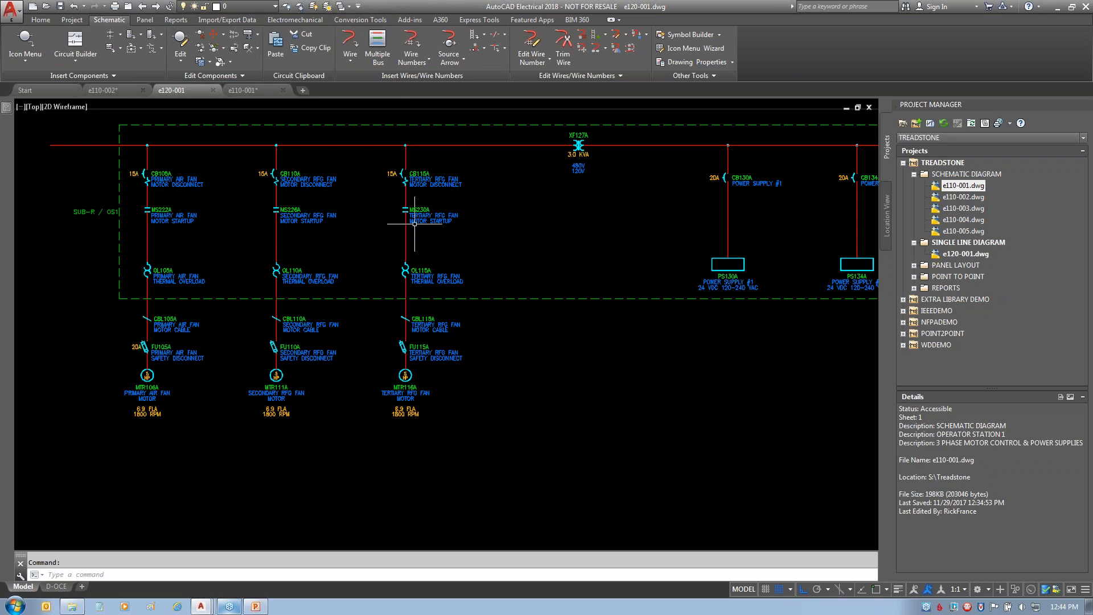
- Review the Swap/Update Block options, choosing Update a Block to substitute a new version for the selected block, then cancel
left_click(413, 175)
mouse_move(427, 184)
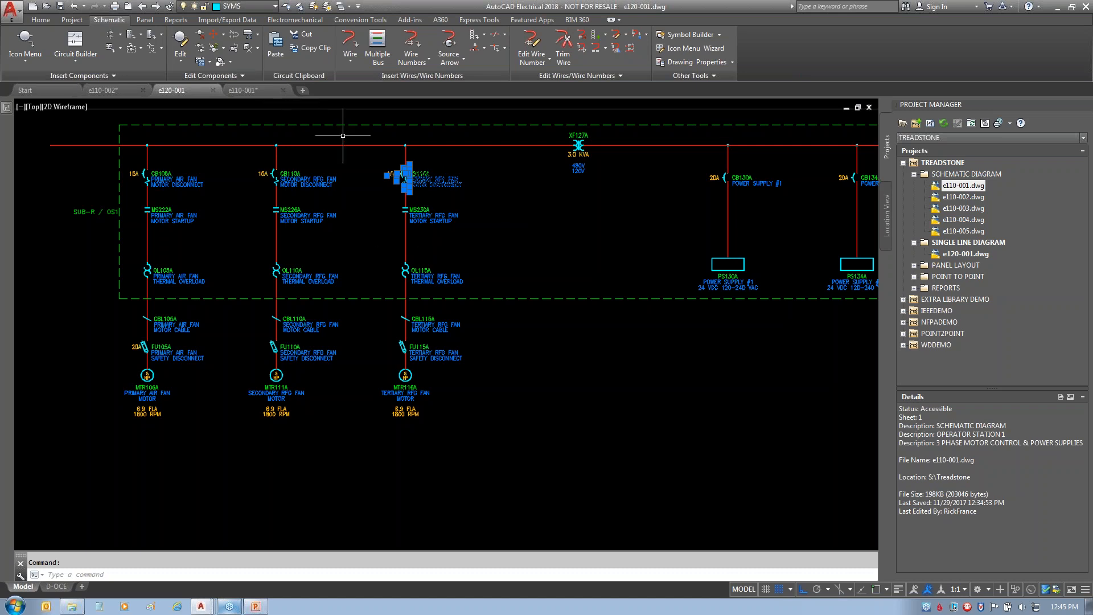
key("Escape")
mouse_move(232, 38)
left_mouse_down()
mouse_move(247, 41)
mouse_move(212, 57)
mouse_move(232, 28)
left_mouse_up()
left_click_drag(245, 60, 239, 108)
left_click_drag(247, 163, 676, 203)
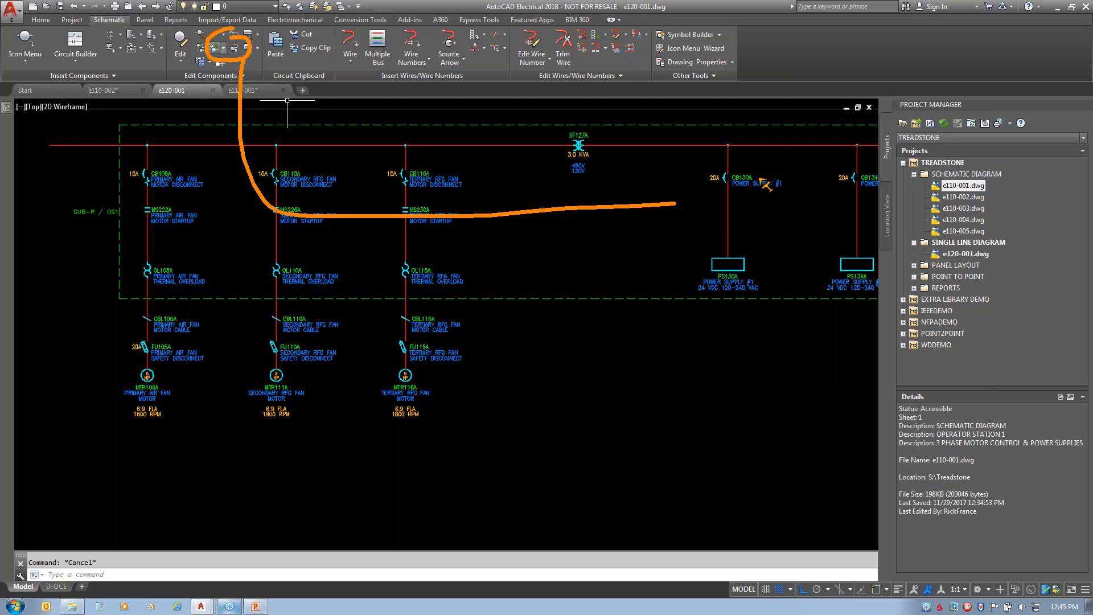
key("Escape")
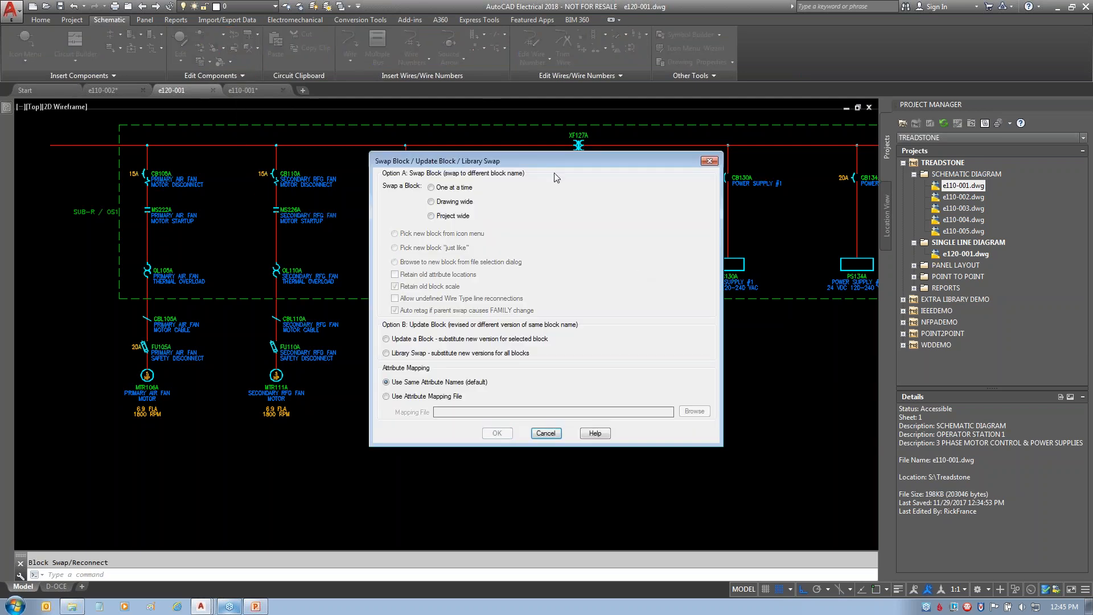
left_click_drag(558, 155, 721, 149)
left_click(552, 327)
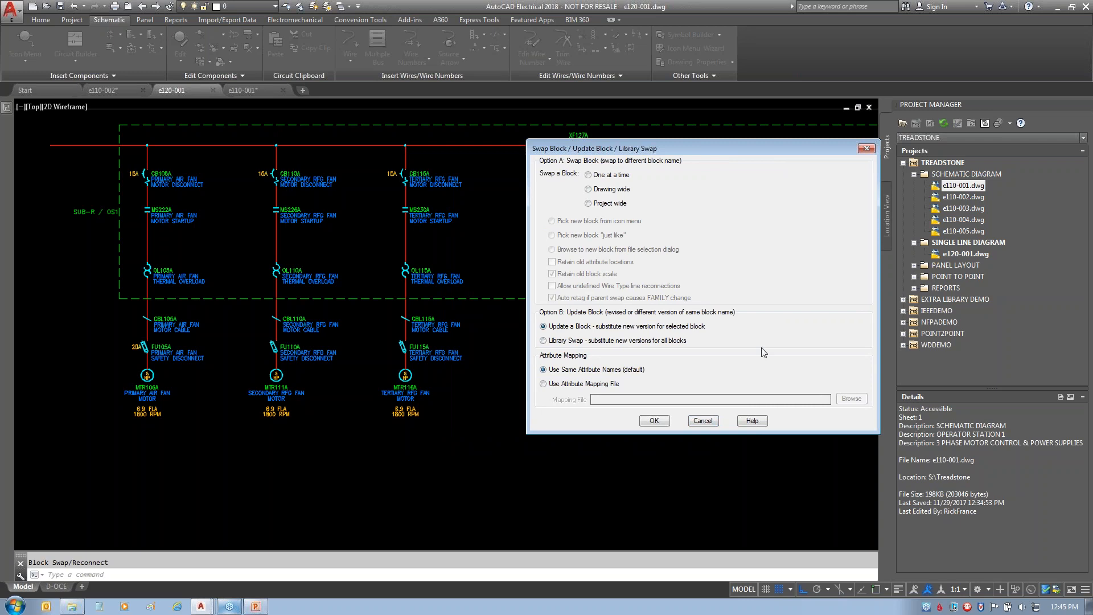
left_click(706, 424)
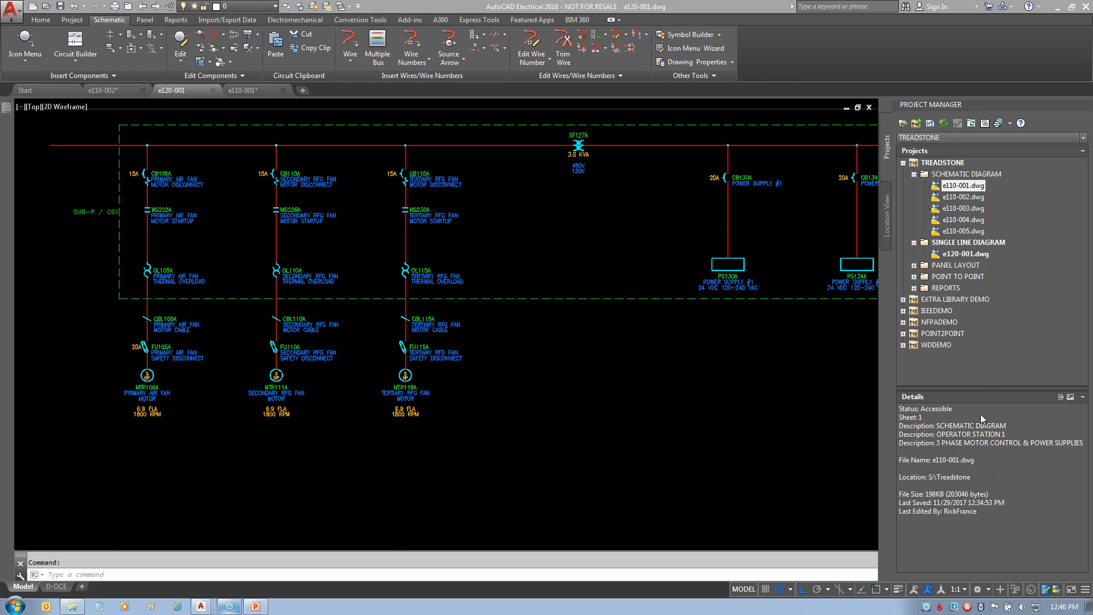
- Switch to ace_circuit_builder.xls in Excel and examine the UI_VAL and UI_SEL column headings on the 1_LINE_V sheet
left_click(72, 606)
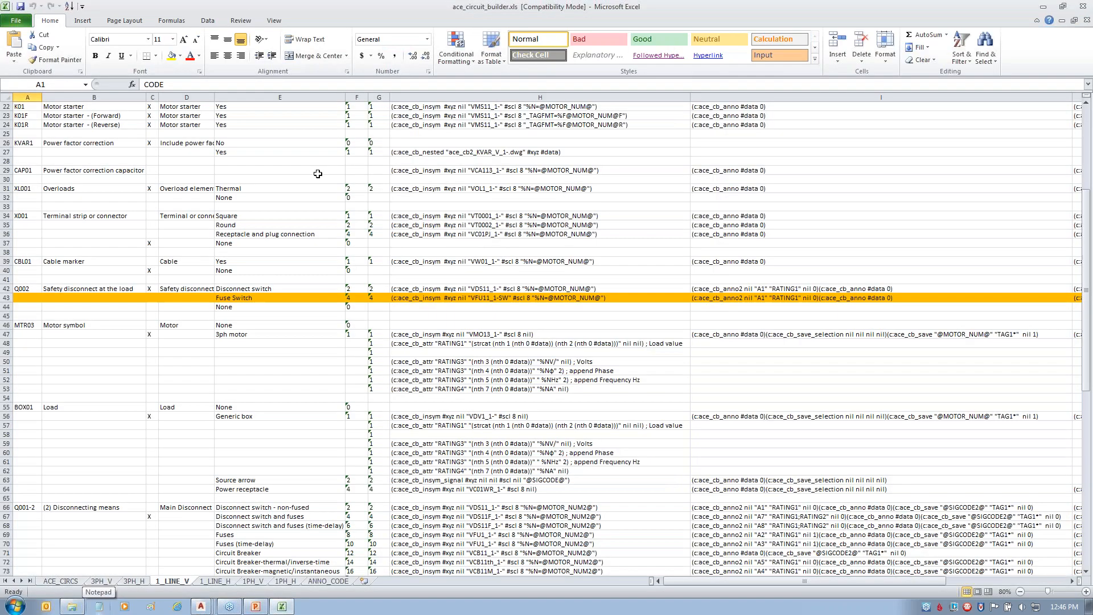
scroll(342, 169, "up", 3)
scroll(342, 169, "up", 5)
left_click(359, 106)
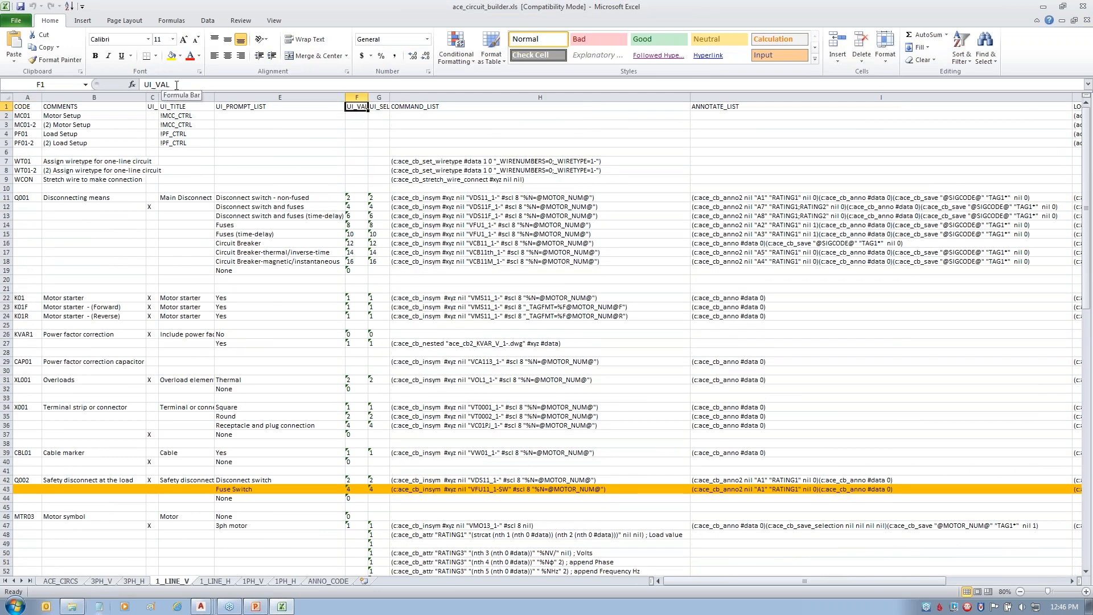
left_click(378, 108)
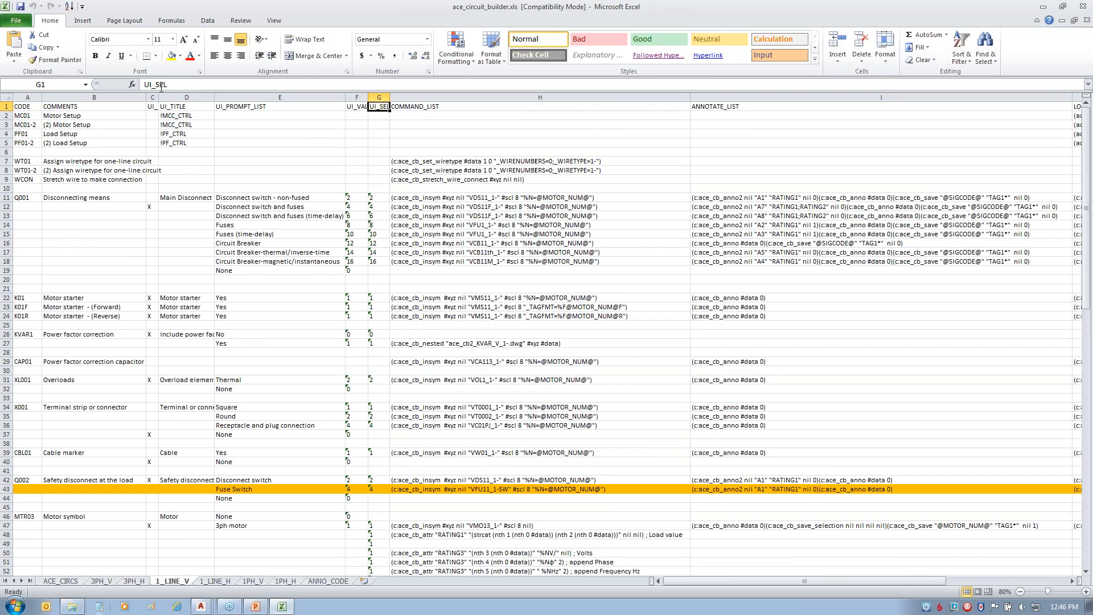
- Examine the UI_VAL and UI_SEL cells of the Disconnect switch, Fuse Switch and None options under Q002, safety disconnect at the load
left_click(380, 489)
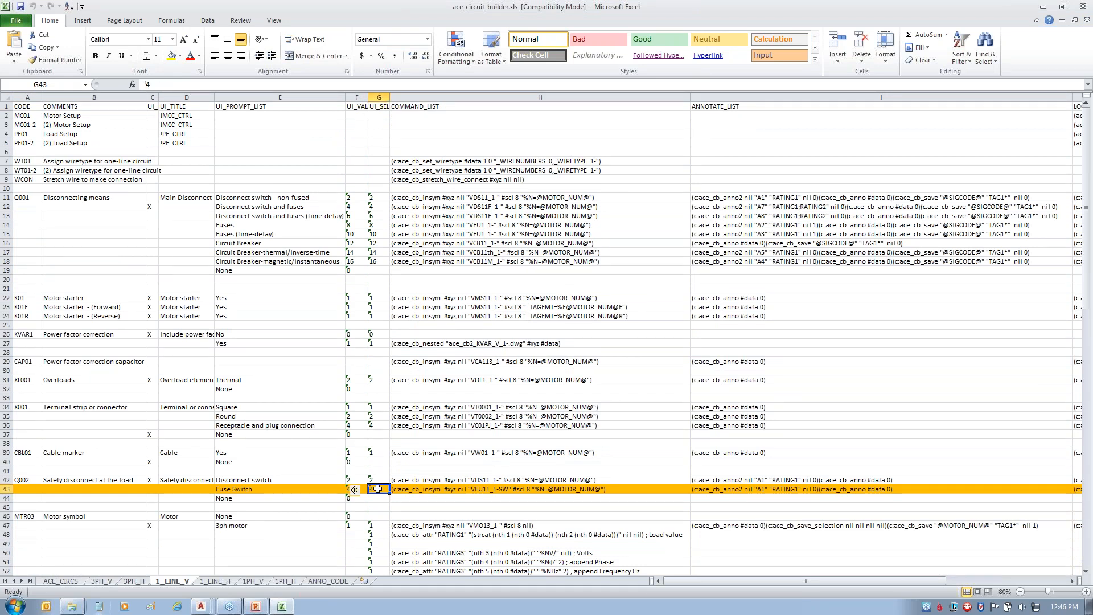
left_click(355, 491)
left_click(469, 444)
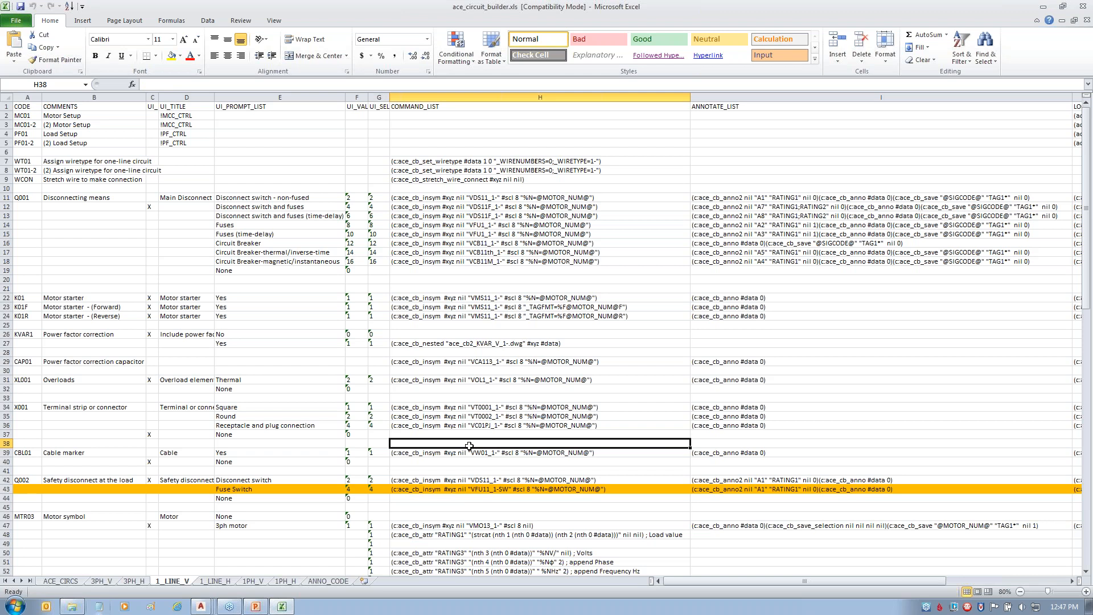
left_click(353, 489)
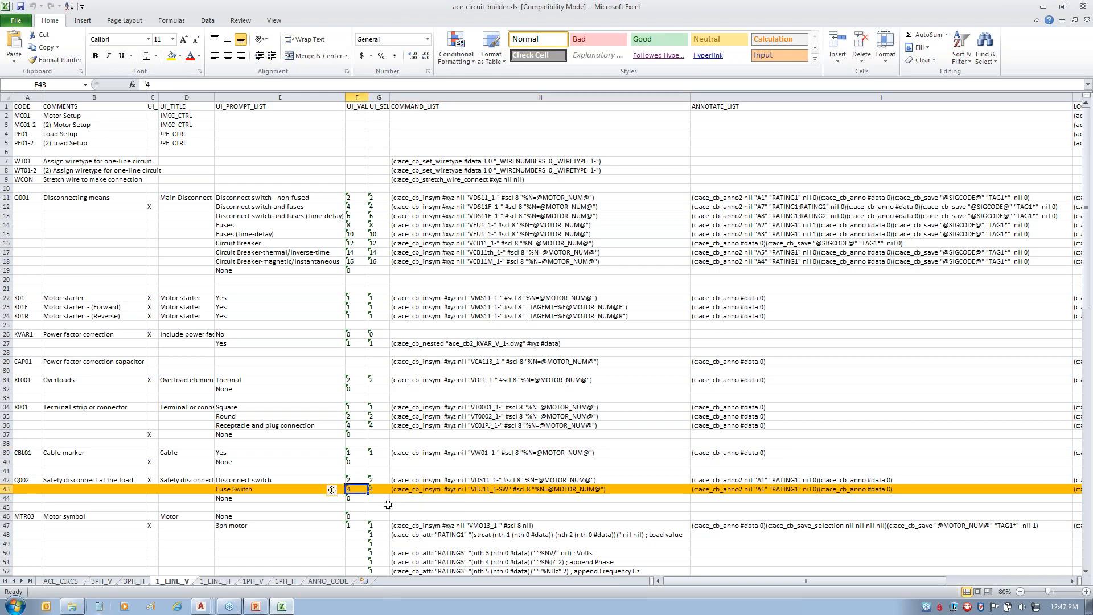
left_click(378, 480)
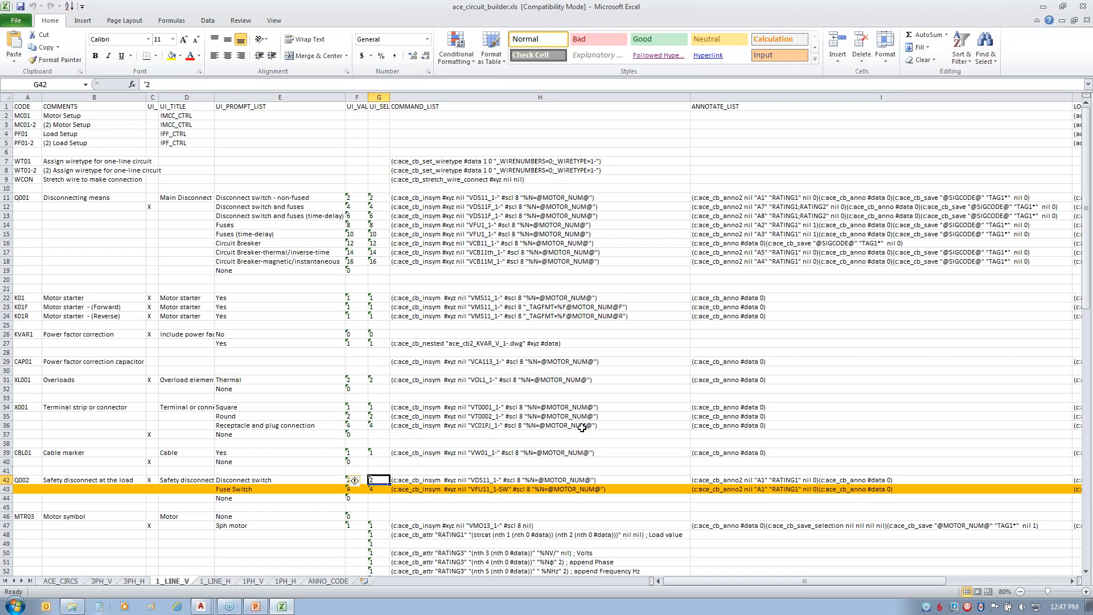
left_click(377, 499)
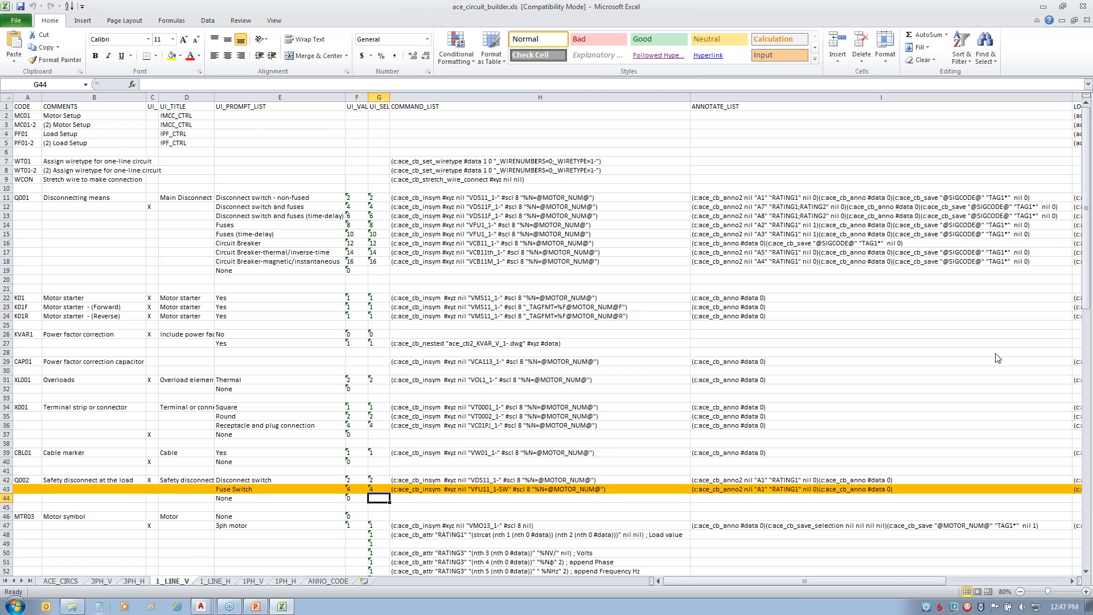
- Review the UI_SEL values of the Q001 disconnecting means options, from the non-fused disconnect switch through the magnetic/instantaneous circuit breaker, and the column heading
left_click(382, 196)
left_click(378, 206)
left_click(377, 216)
left_click(378, 225)
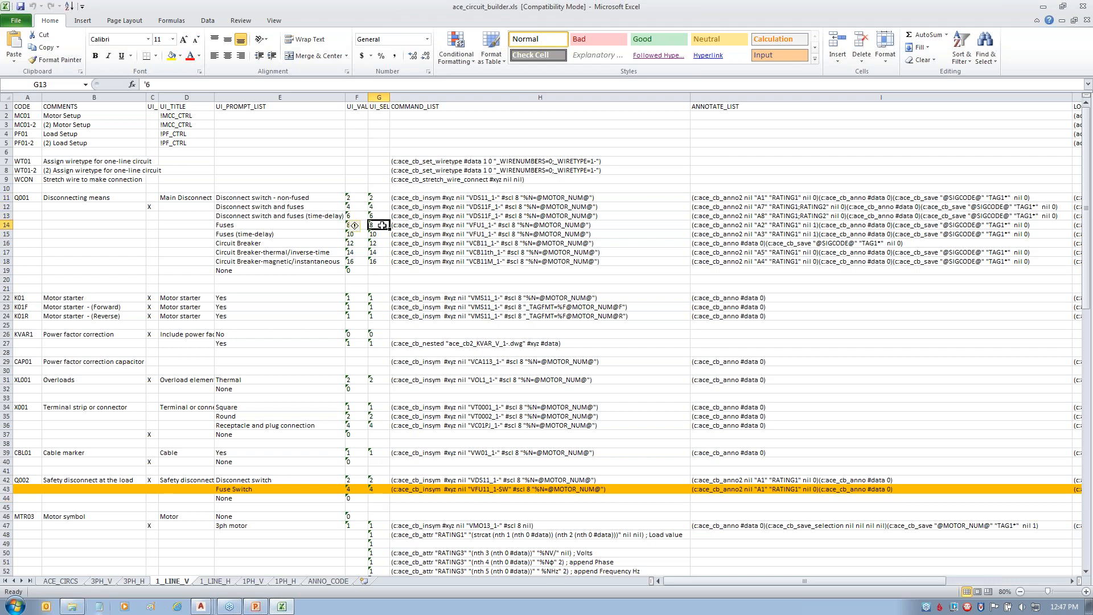
left_click(379, 234)
left_click(378, 243)
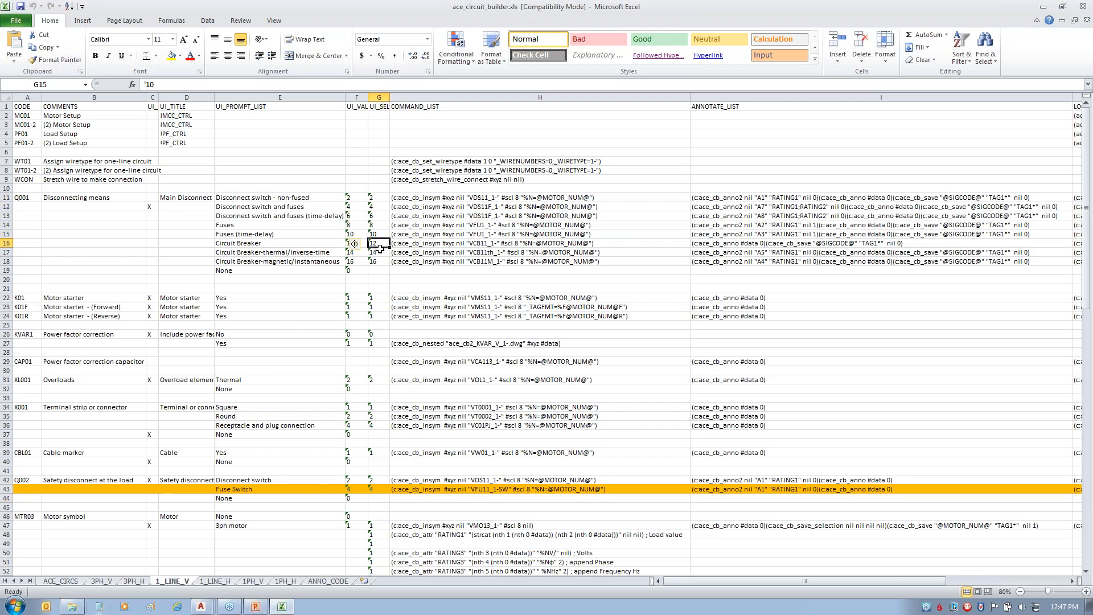
left_click(378, 253)
left_click(378, 261)
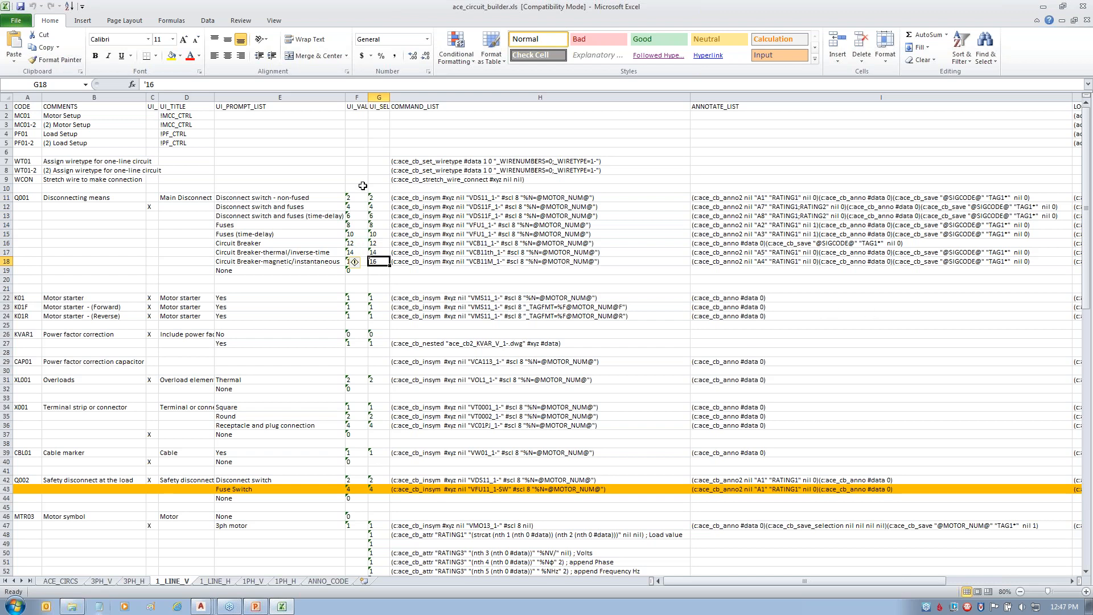
left_click(376, 107)
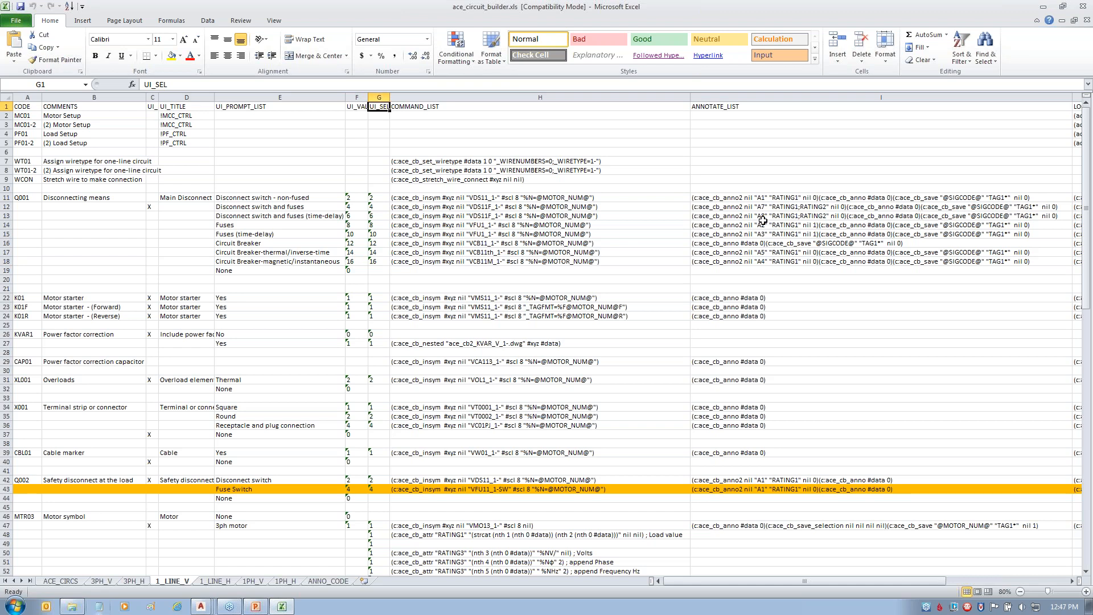
- Close the circuit builder workbook and minimize the Catalogs folder window to return to drawing e120-001
left_click(1081, 8)
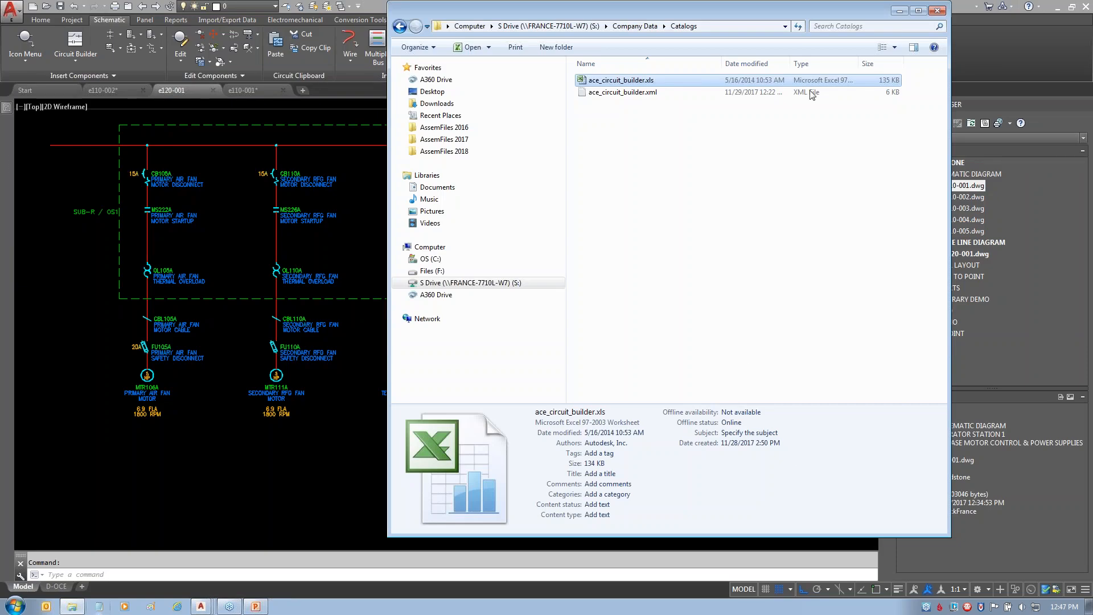
left_click(898, 11)
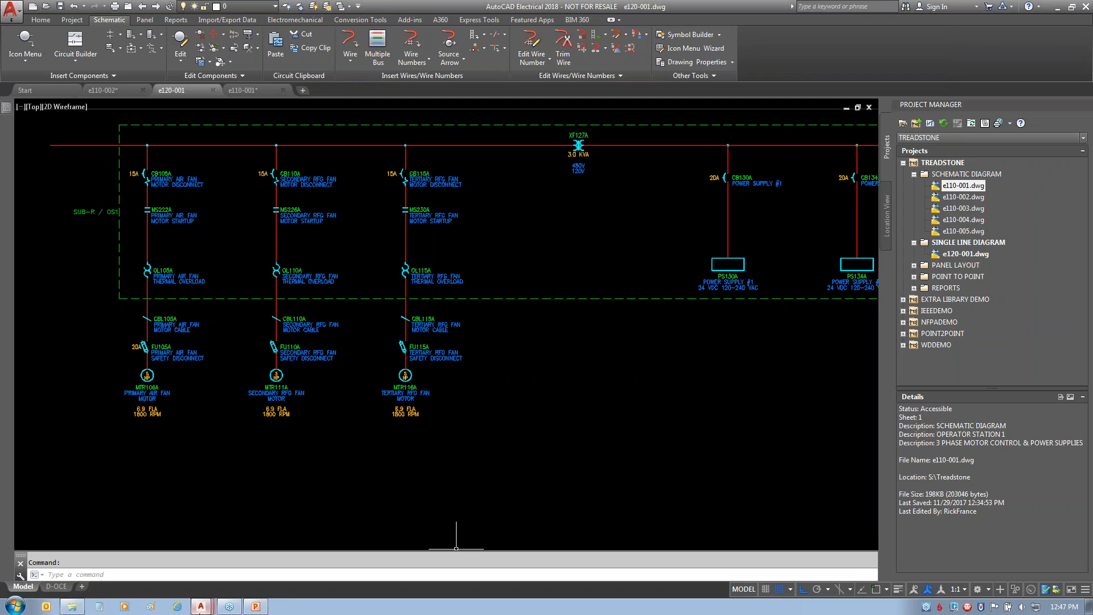
- Switch to Interactive Single Line Diagrams.pptx in PowerPoint and run the slide show from the beginning to the AutoCAD Electrical New User Training slide
left_click(255, 606)
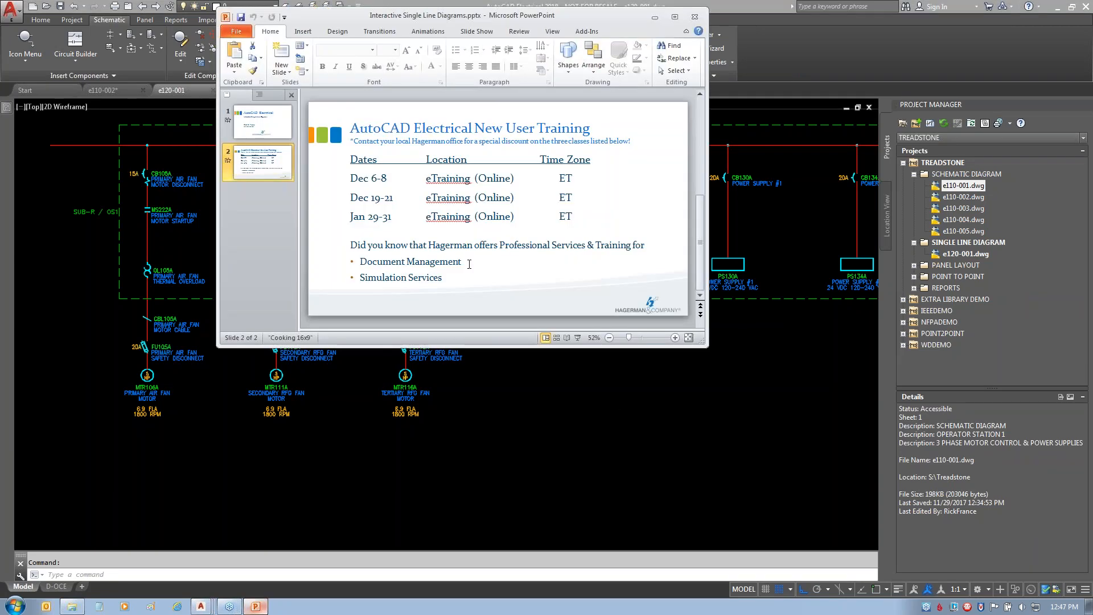
left_click(447, 261)
key("F5")
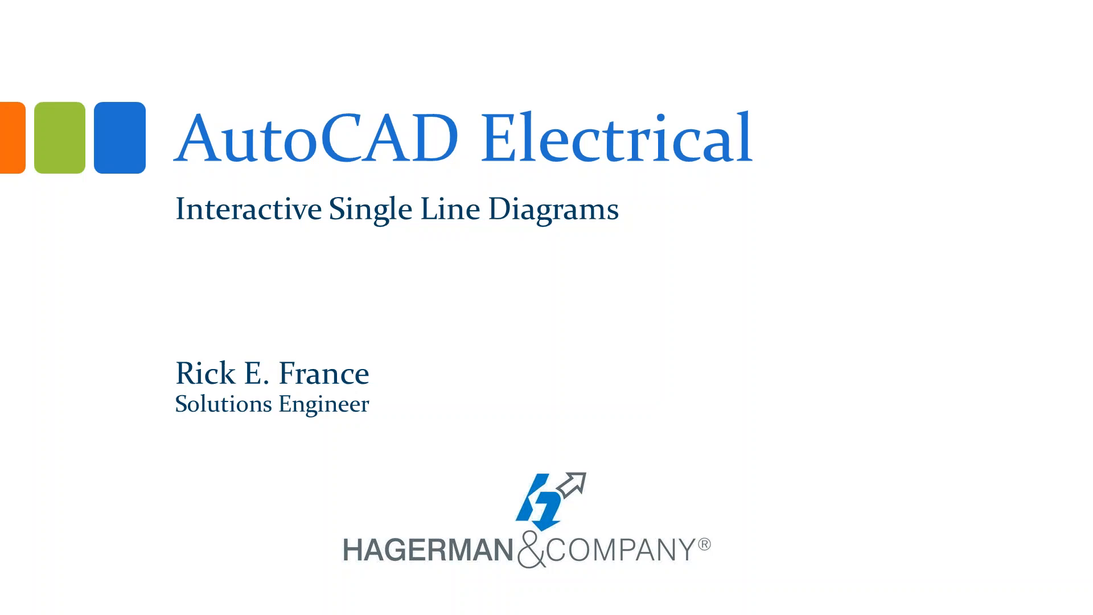
key("Right")
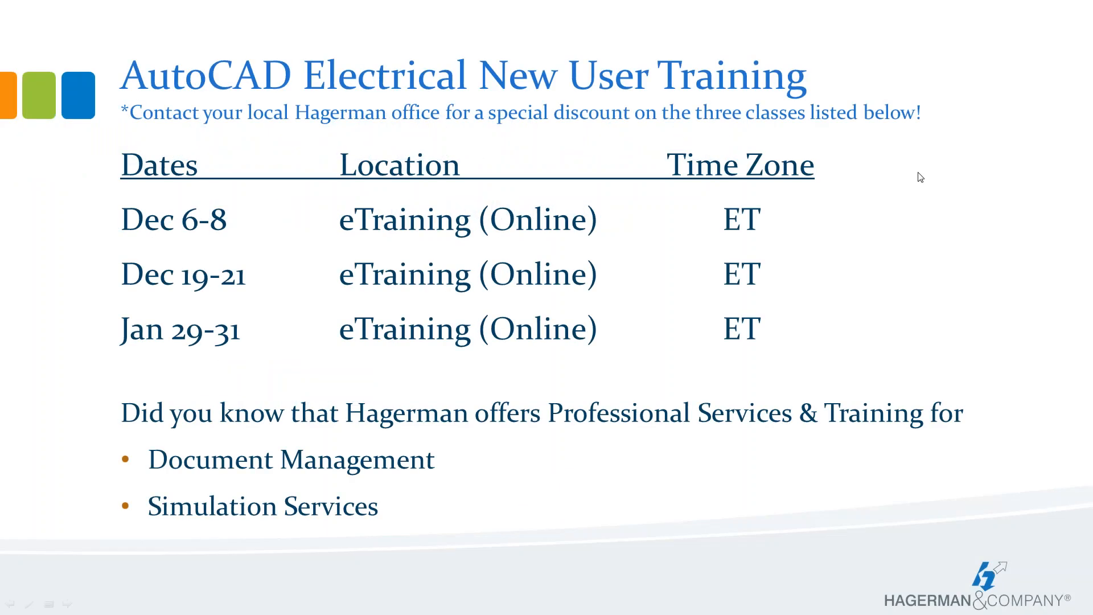